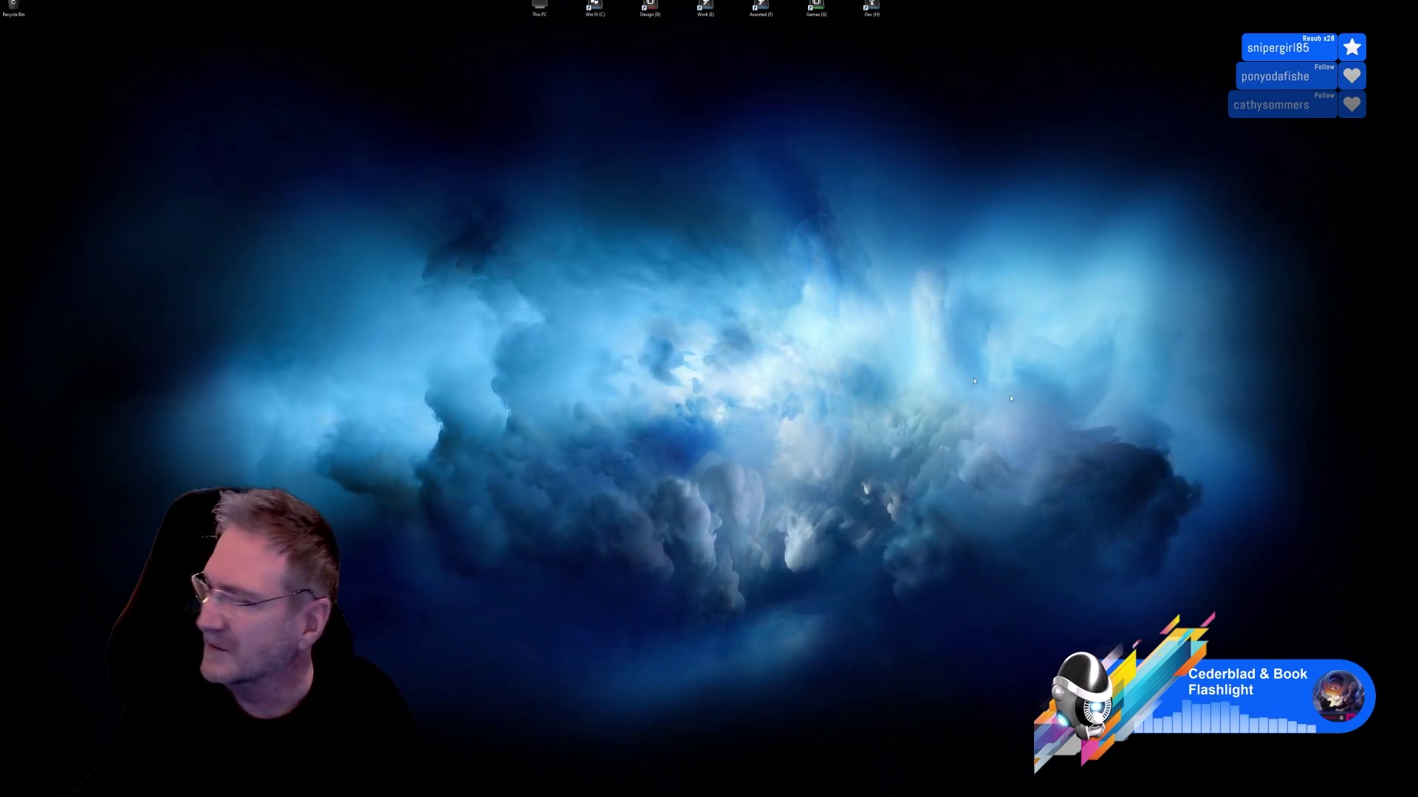
# Step: Select the Work (E) drive icon and bring up the Start menu
pyautogui.click(705, 7)
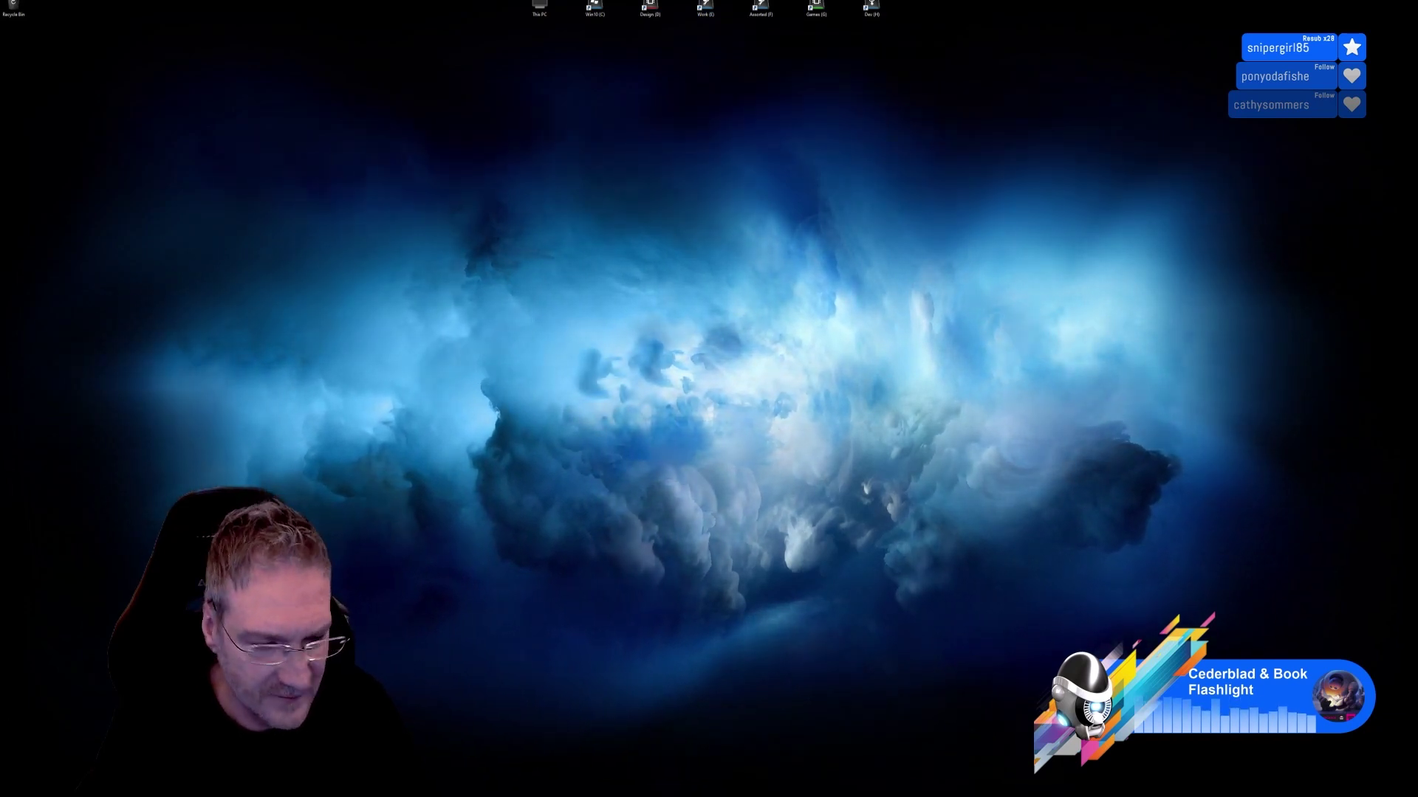
pyautogui.press('super')
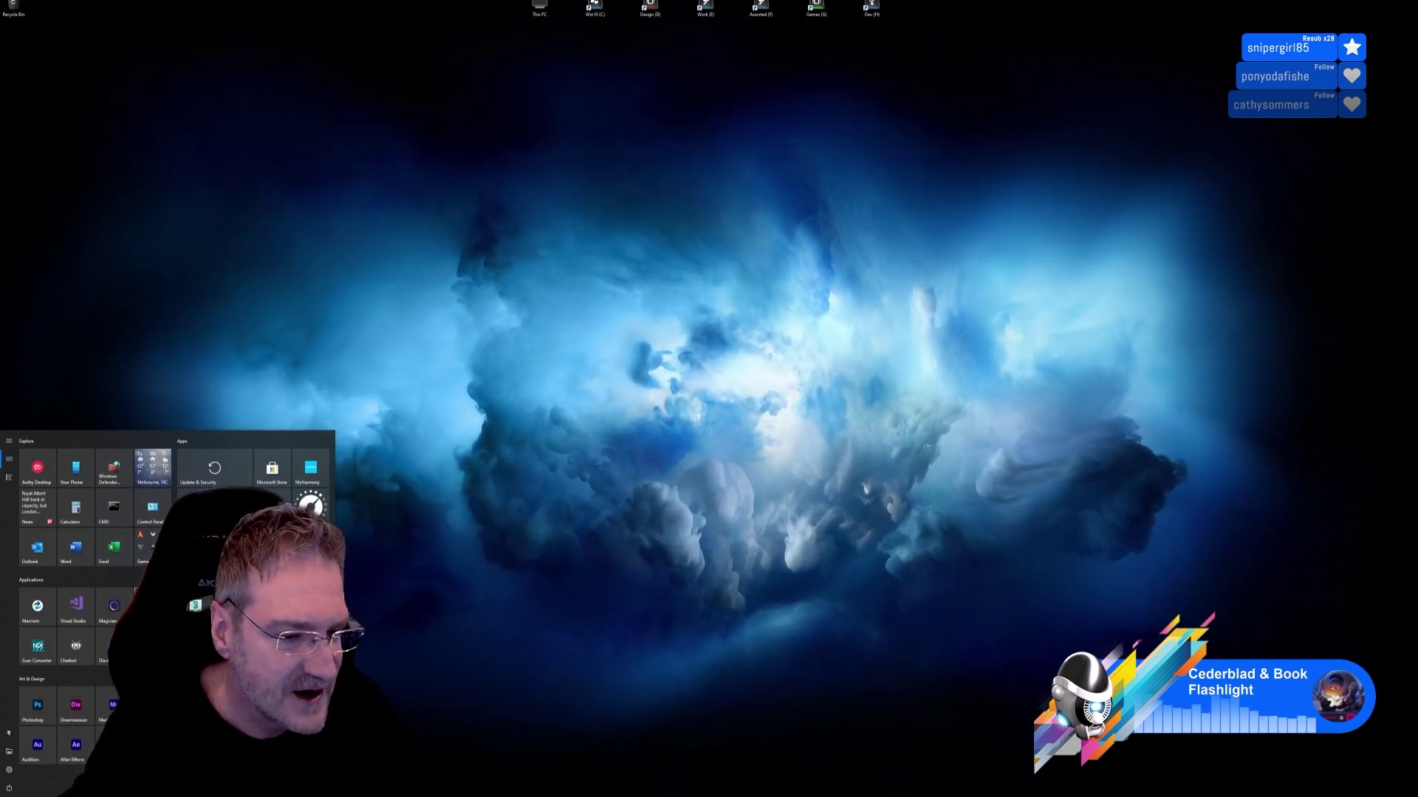
# Step: Launch the Chatbot application from the Start menu
pyautogui.click(75, 654)
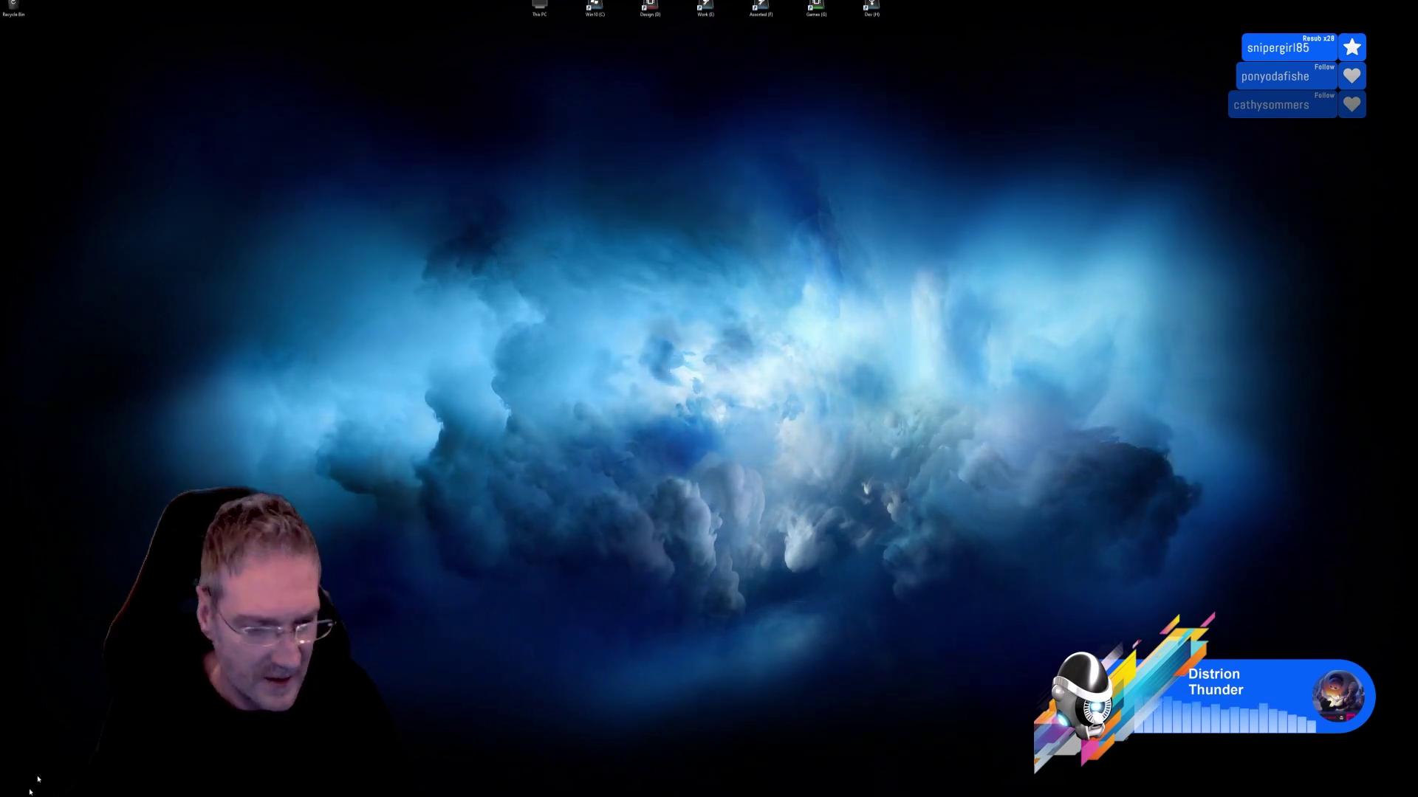
# Step: Reopen the Start menu and launch the Chatbot tile
pyautogui.press('super')
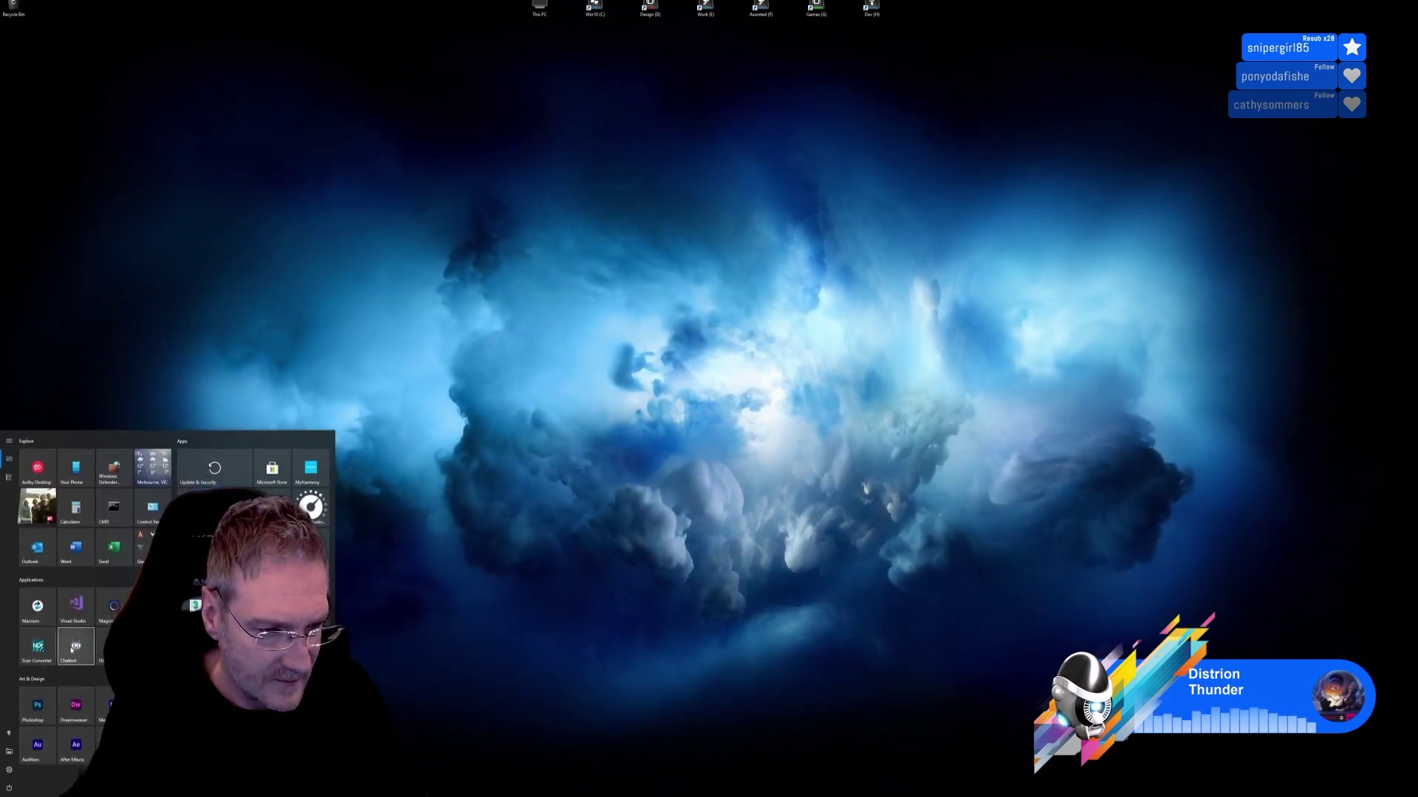
pyautogui.click(76, 648)
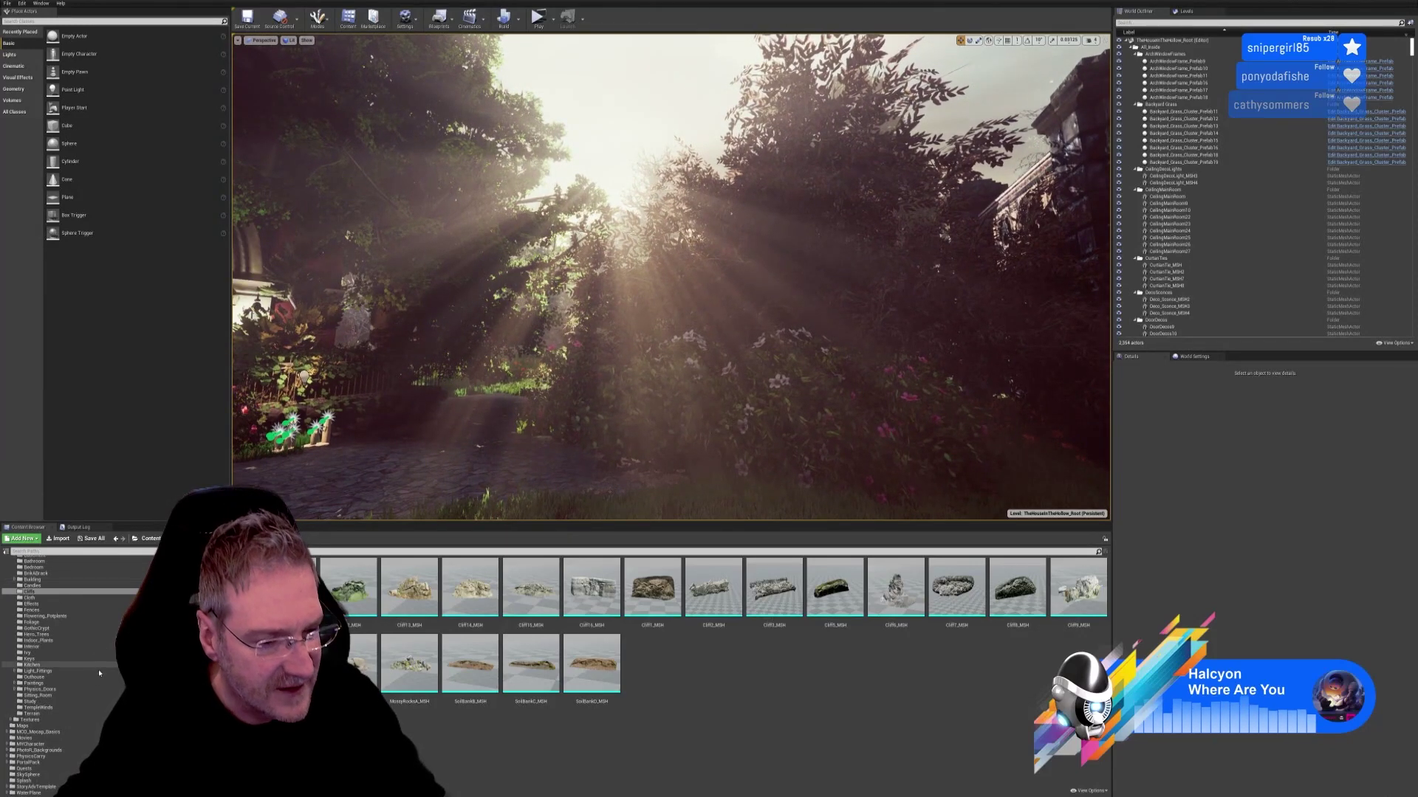
# Step: Browse from the Terrain folder to Hero_Trees to list the knotty tree meshes
pyautogui.click(45, 714)
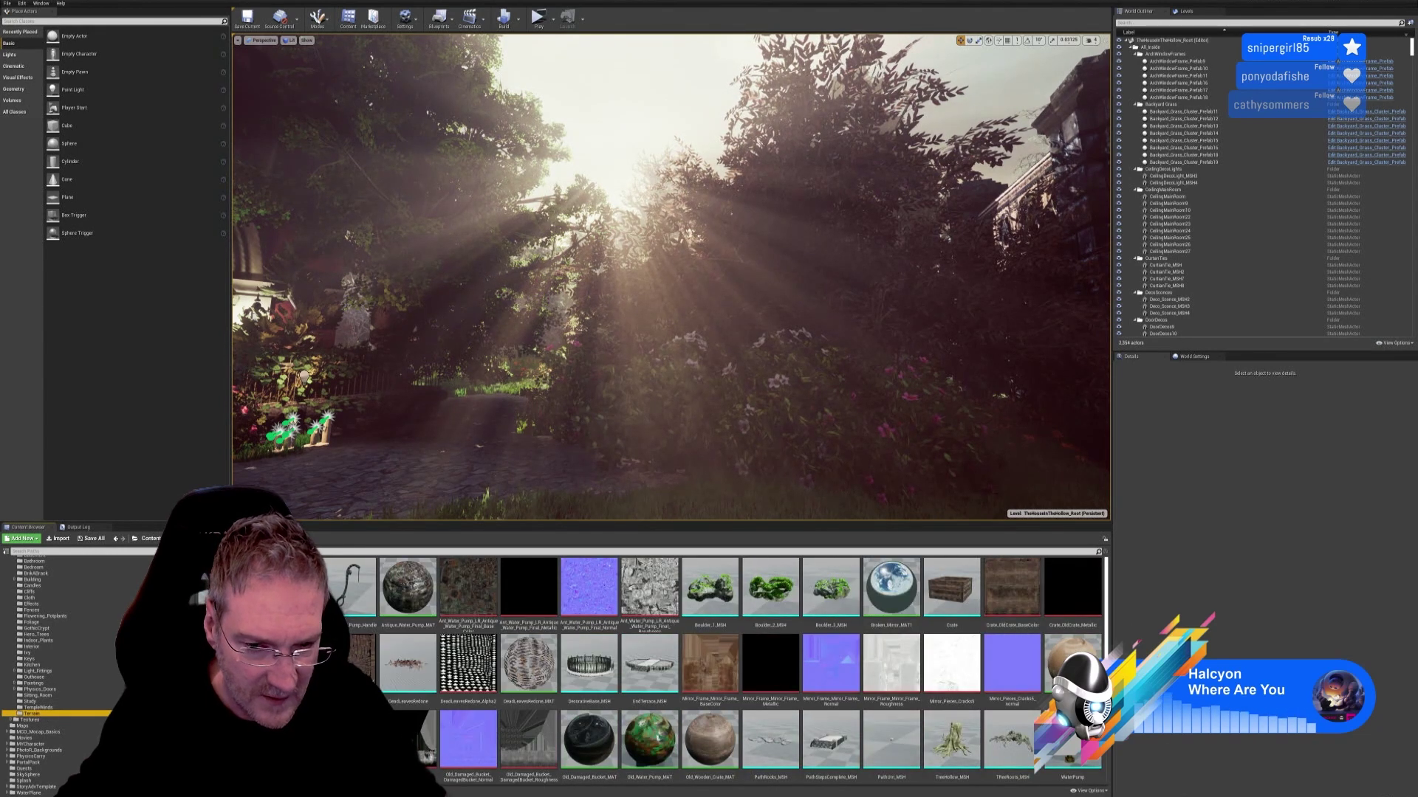
pyautogui.scroll(-2, 529, 669)
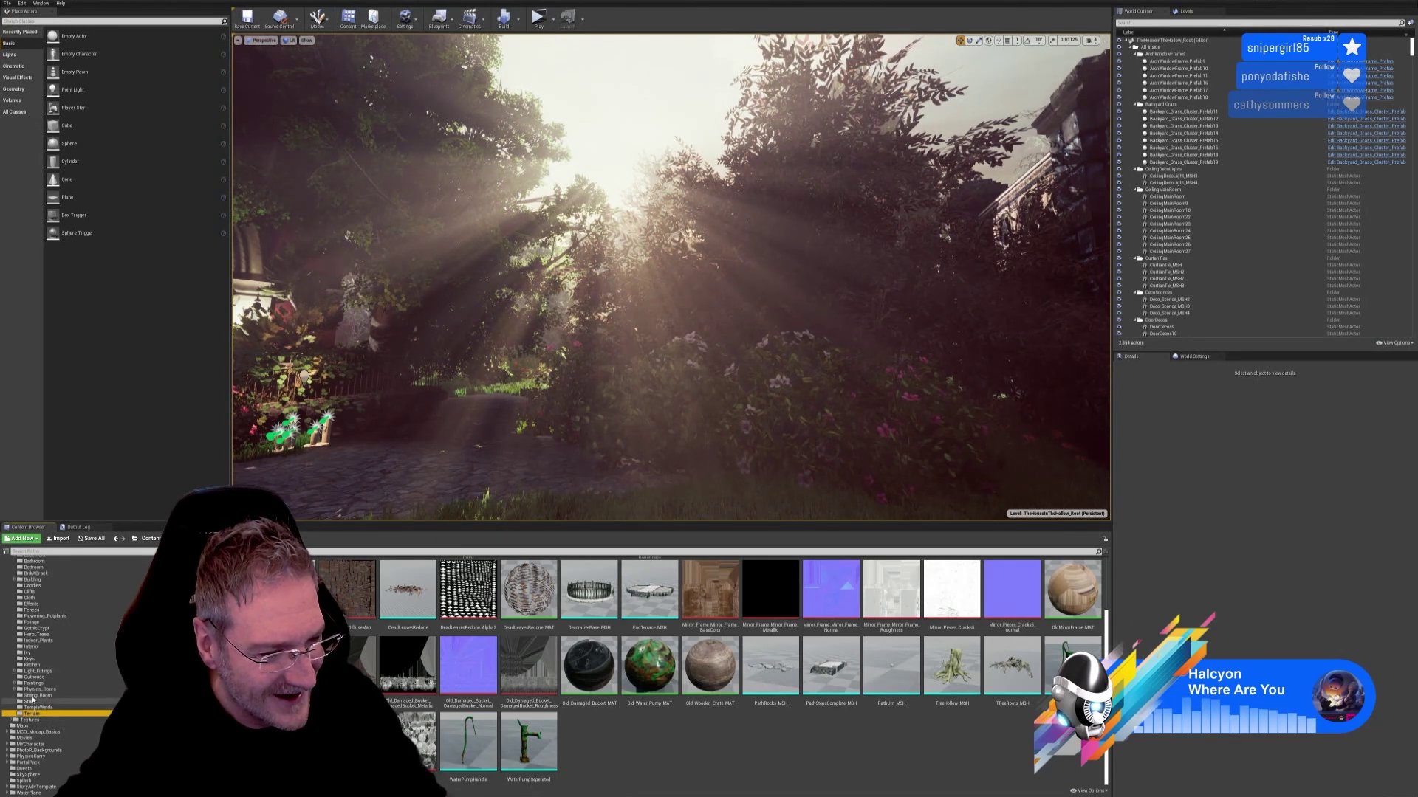
pyautogui.click(37, 634)
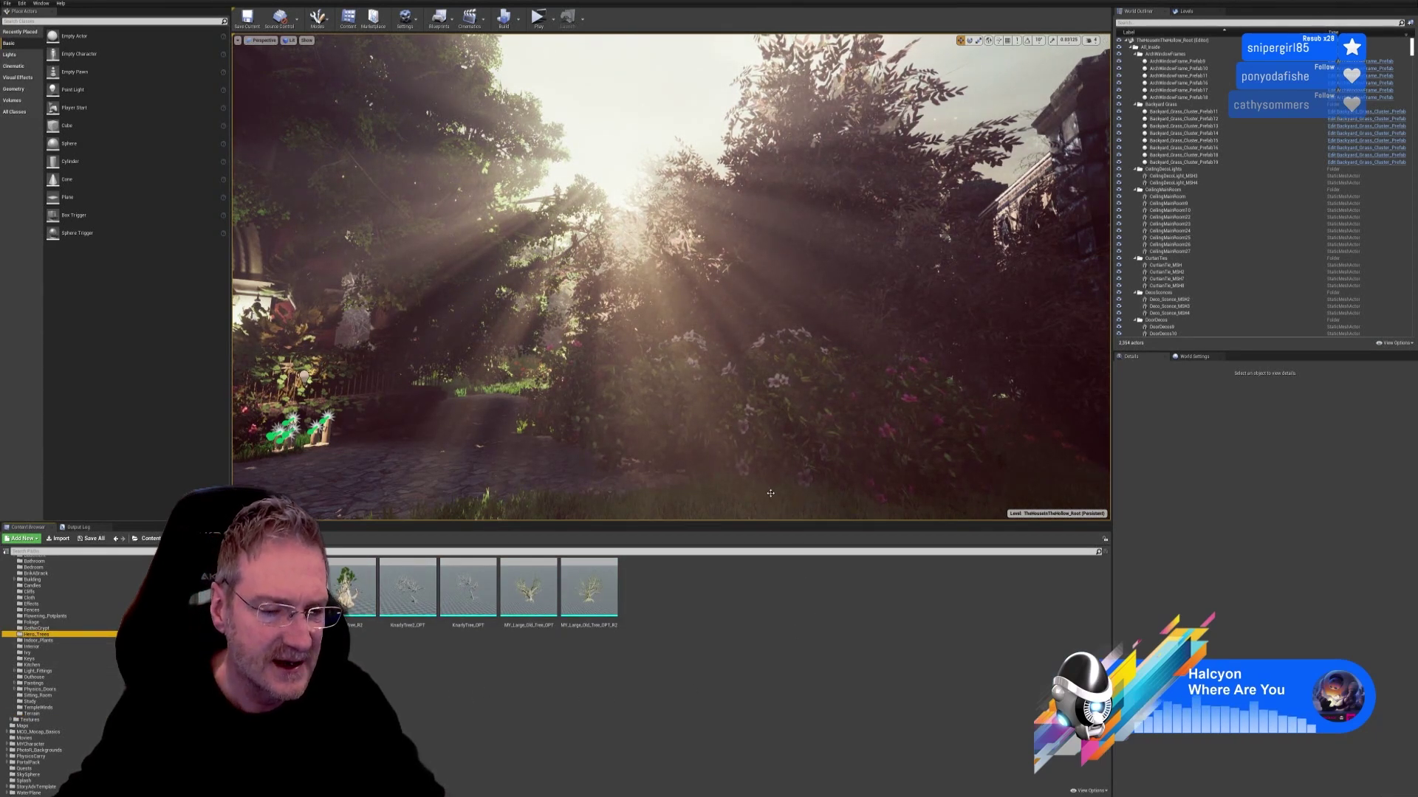
# Step: Fly the viewport toward the brick building facade
pyautogui.moveTo(304, 376); pyautogui.dragTo(325, 304, button='right')
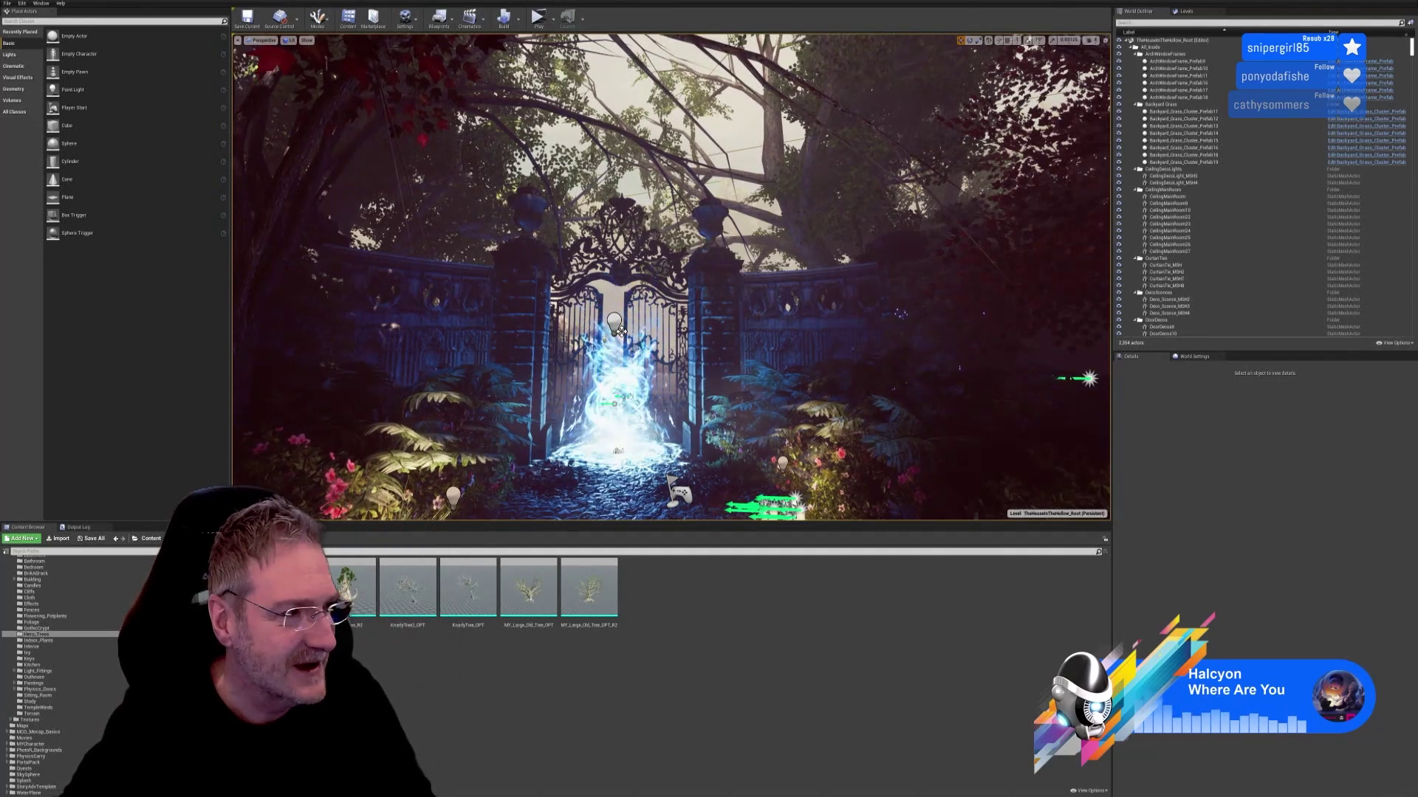
pyautogui.scroll(10, 620, 331)
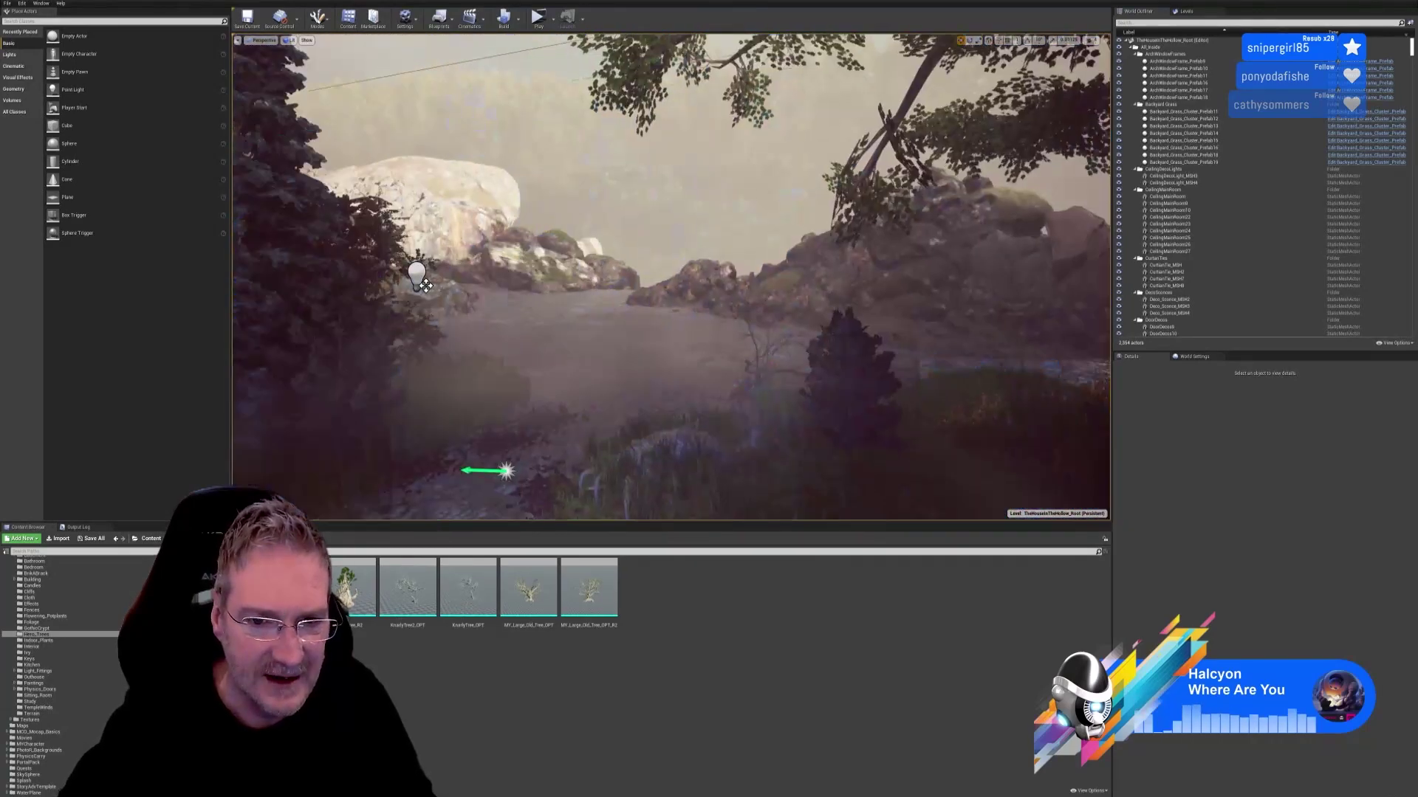
pyautogui.scroll(-10, 426, 287)
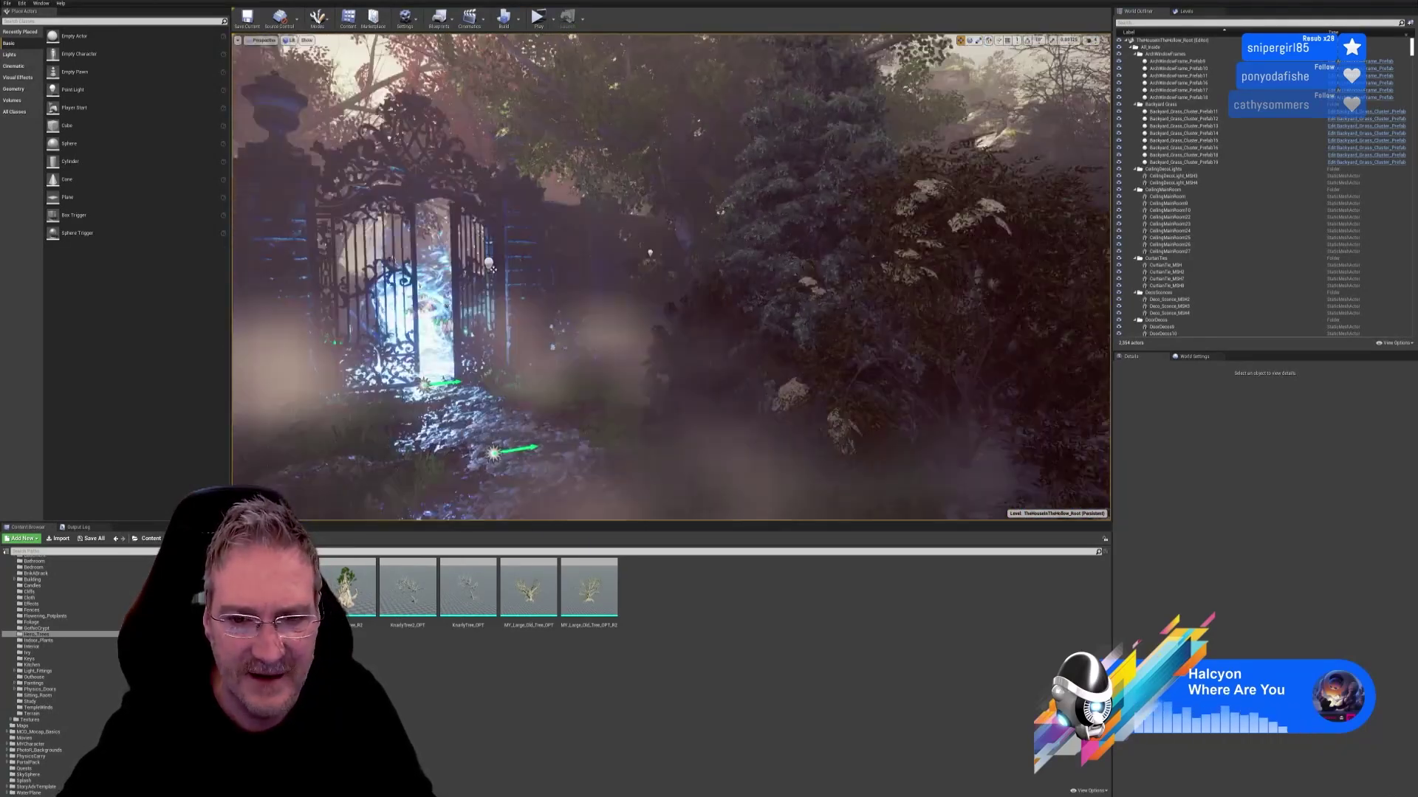
pyautogui.scroll(10, 671, 276)
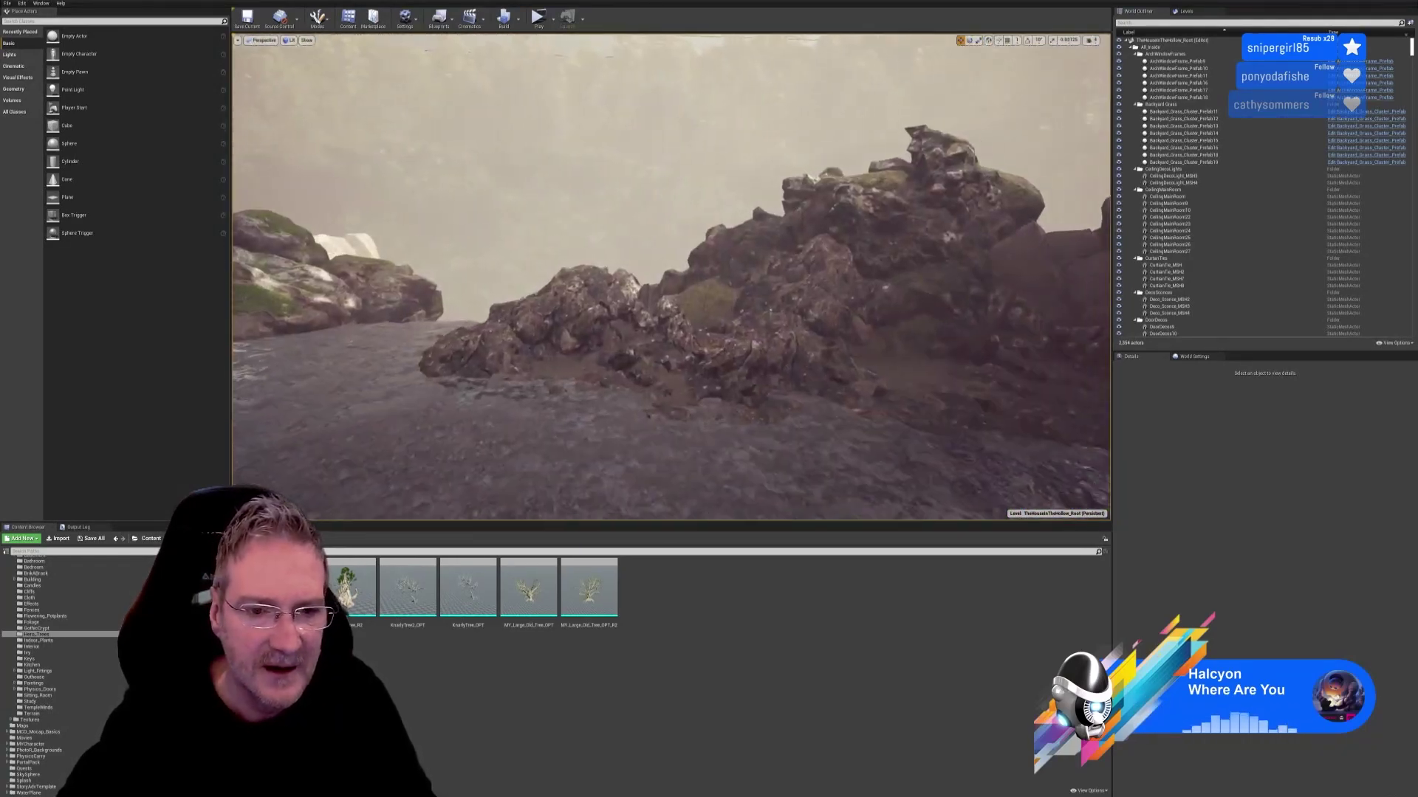
pyautogui.scroll(10, 672, 277)
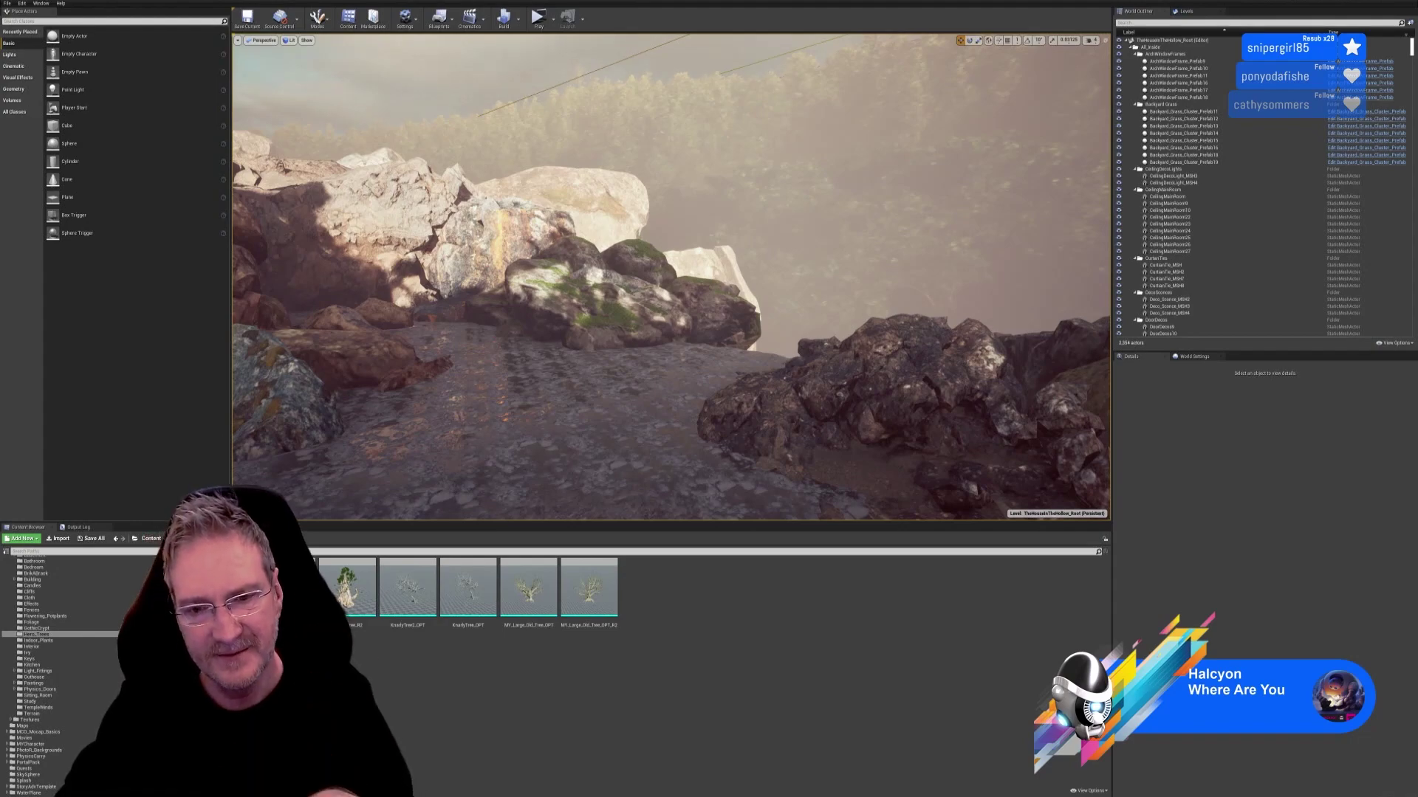
# Step: Cycle through camera bookmarks 1, 2 and 3 to reach the gate view
pyautogui.press('1')
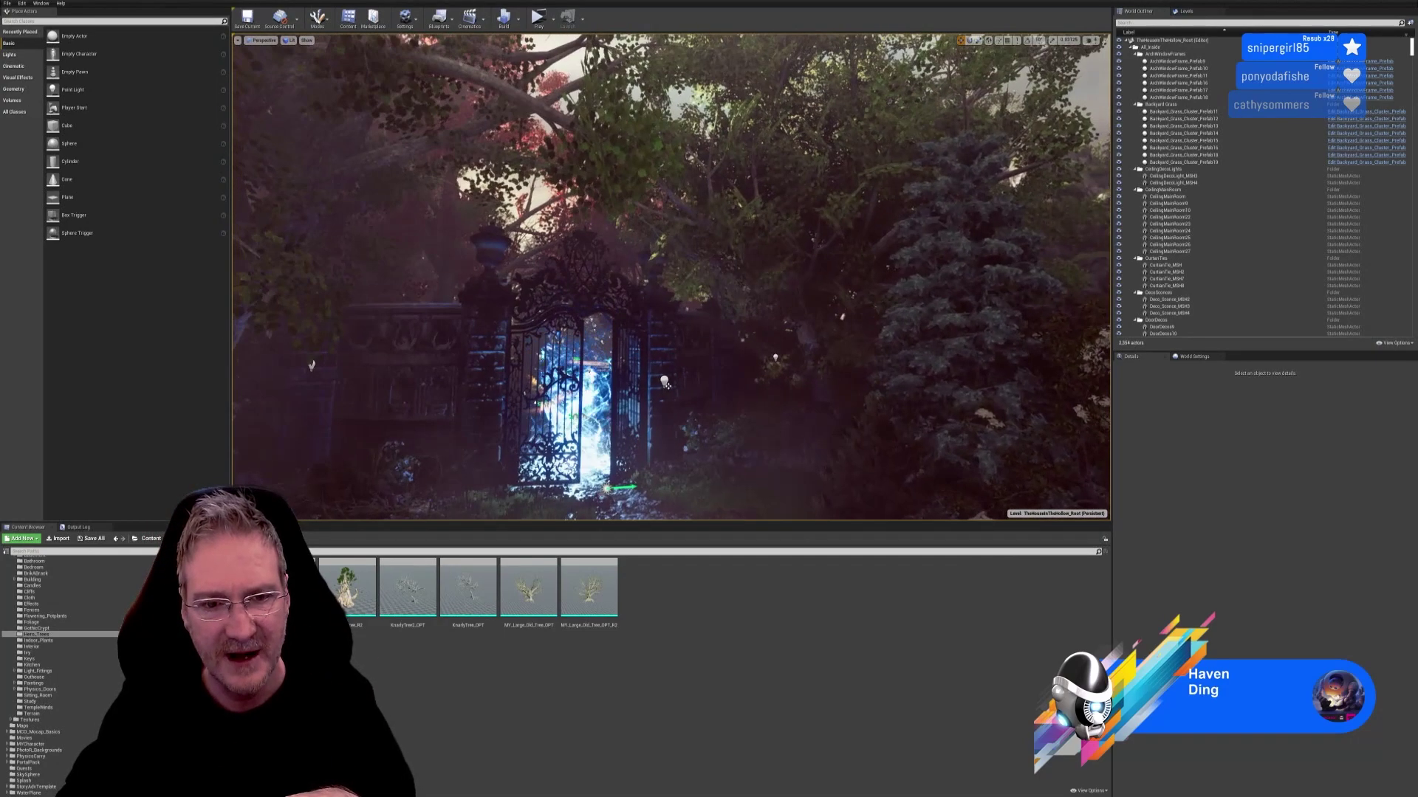
pyautogui.press('2')
pyautogui.press('3')
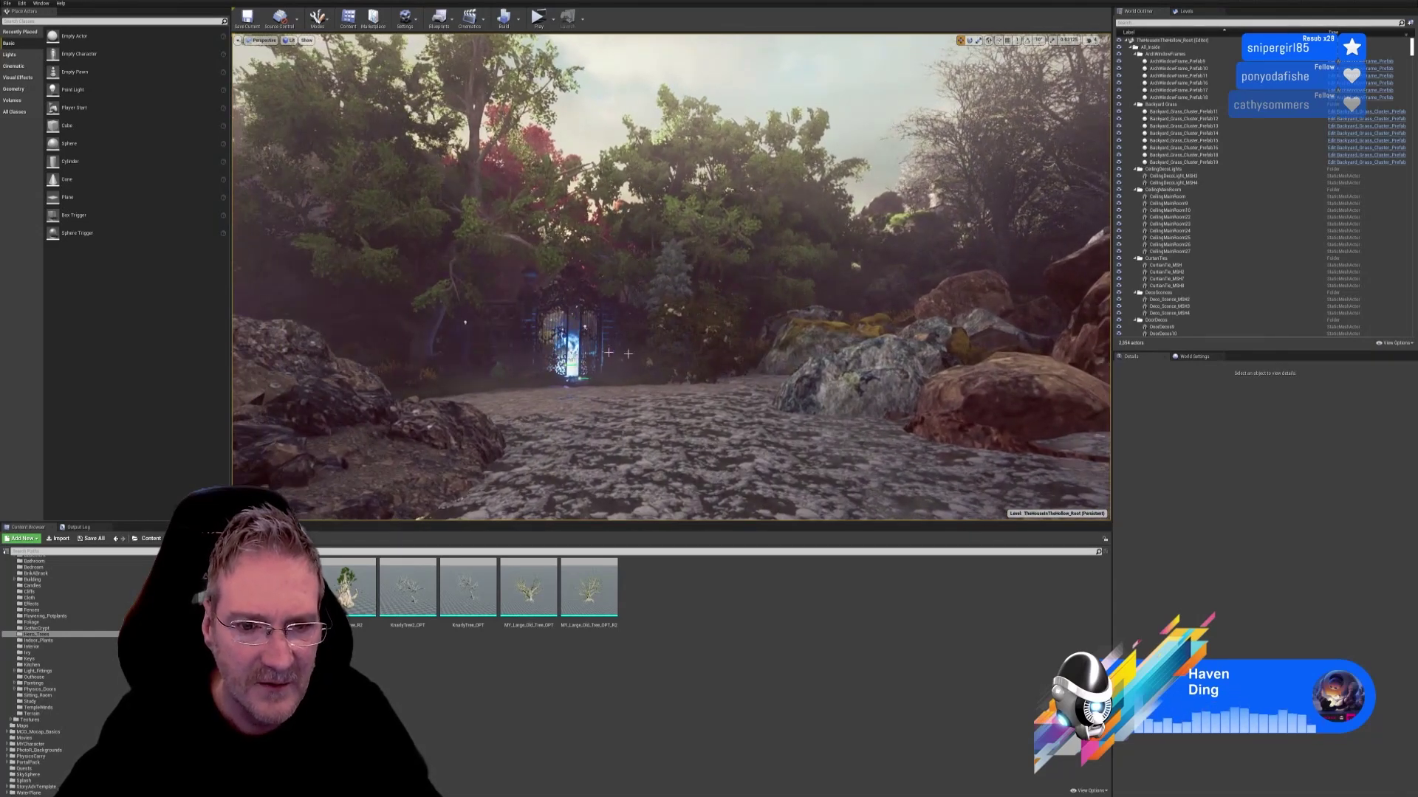
# Step: Turn left and fly the camera over to frame the foggy rock outcrop
pyautogui.moveTo(720, 385); pyautogui.dragTo(562, 391, button='right')
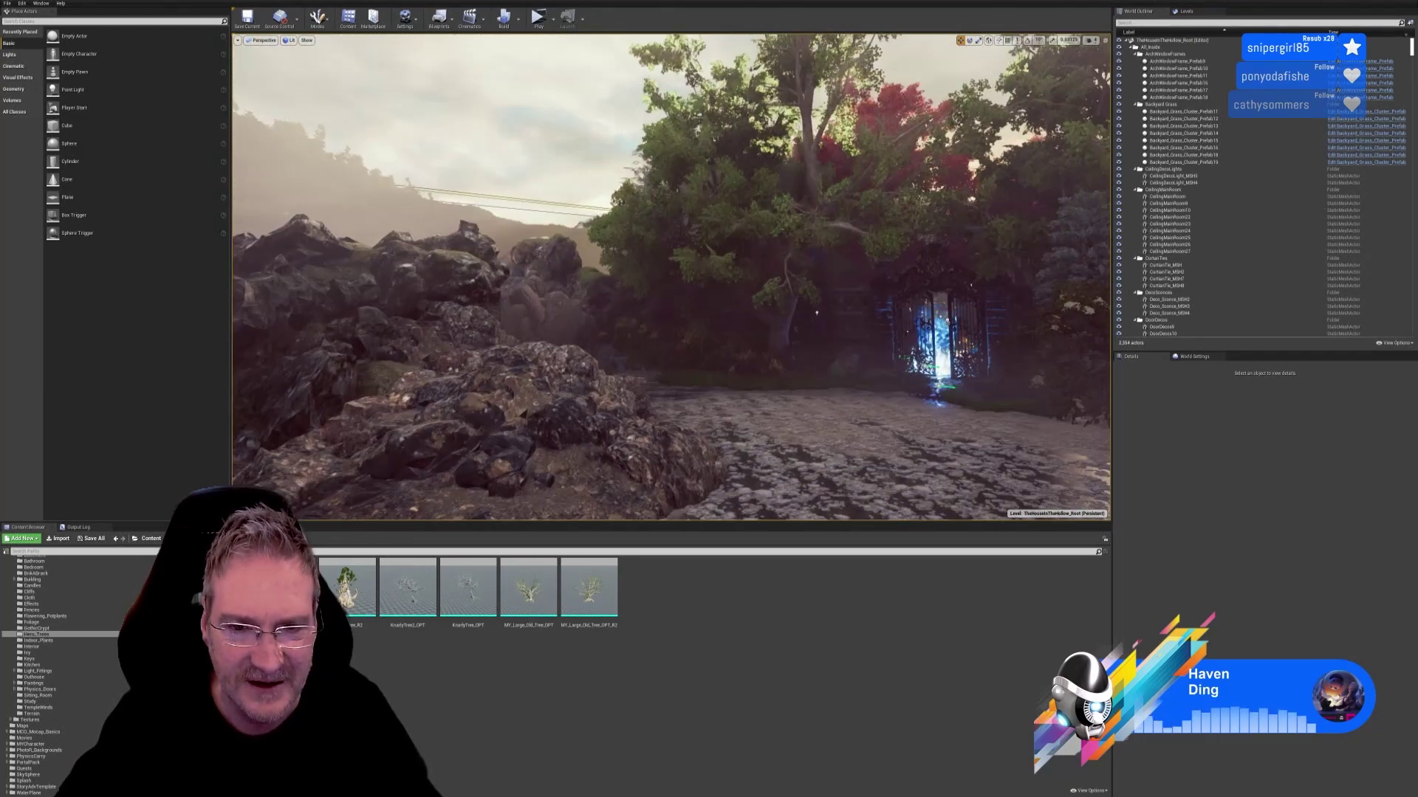
pyautogui.moveTo(563, 391); pyautogui.dragTo(432, 384, button='right')
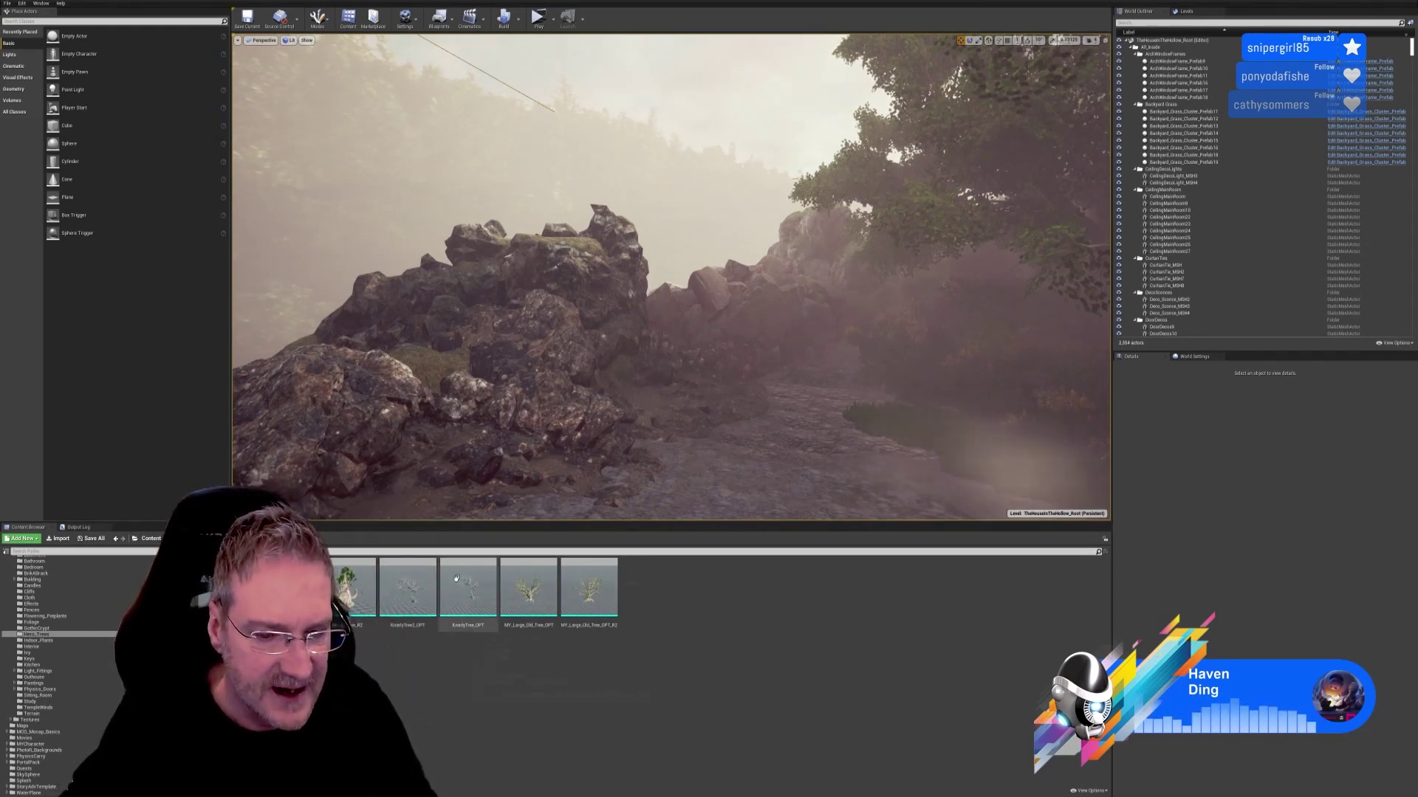
pyautogui.moveTo(838, 288); pyautogui.dragTo(762, 409, button='right')
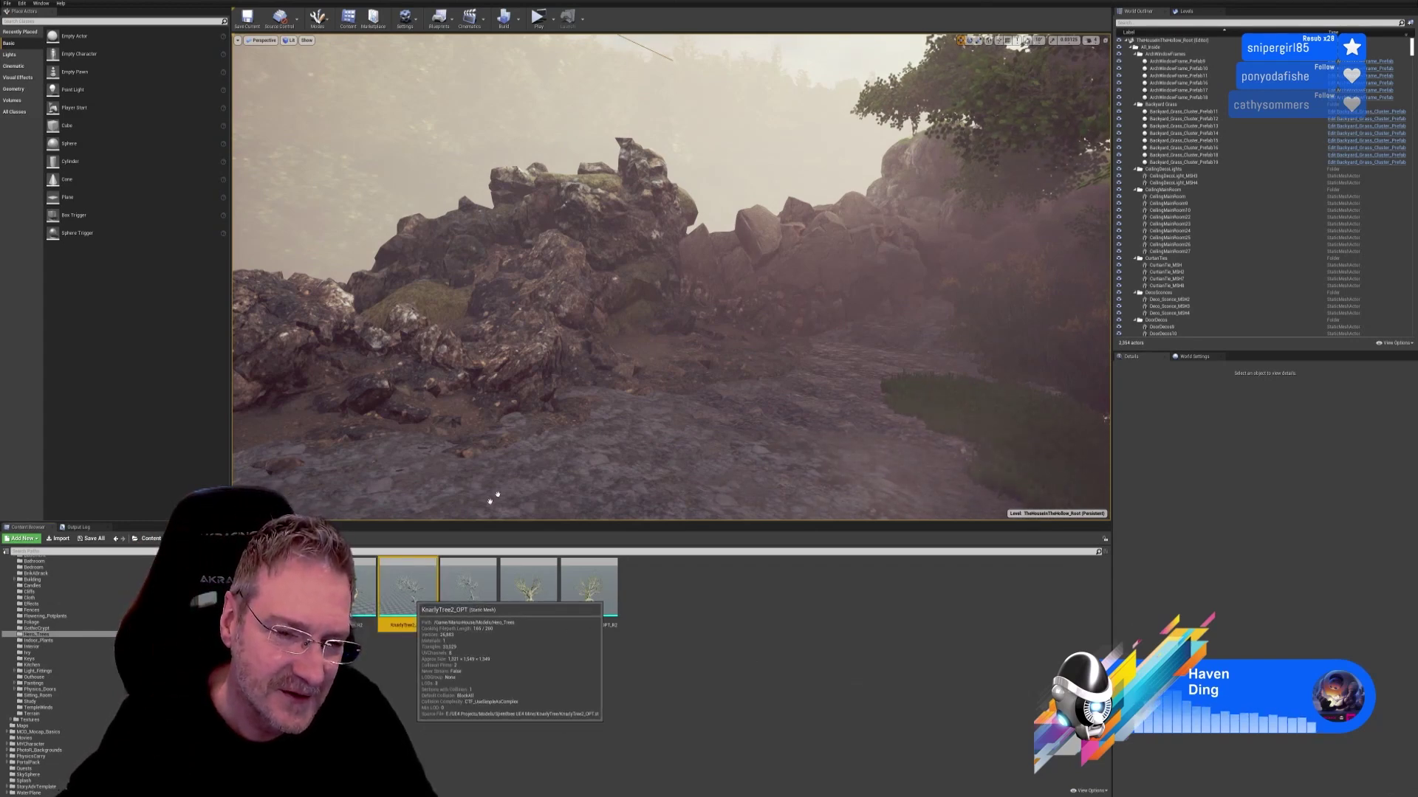
pyautogui.moveTo(497, 495); pyautogui.dragTo(620, 429)
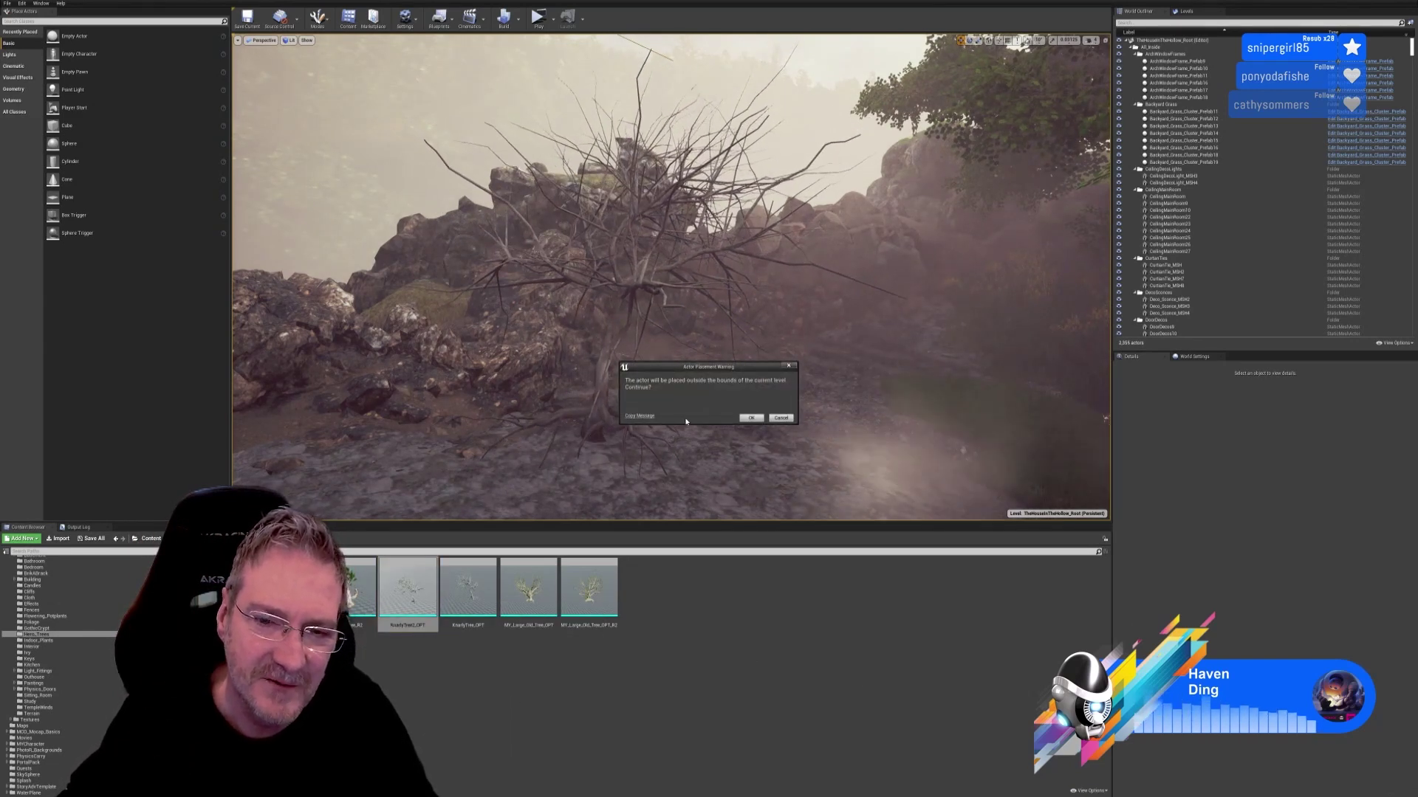
pyautogui.click(781, 418)
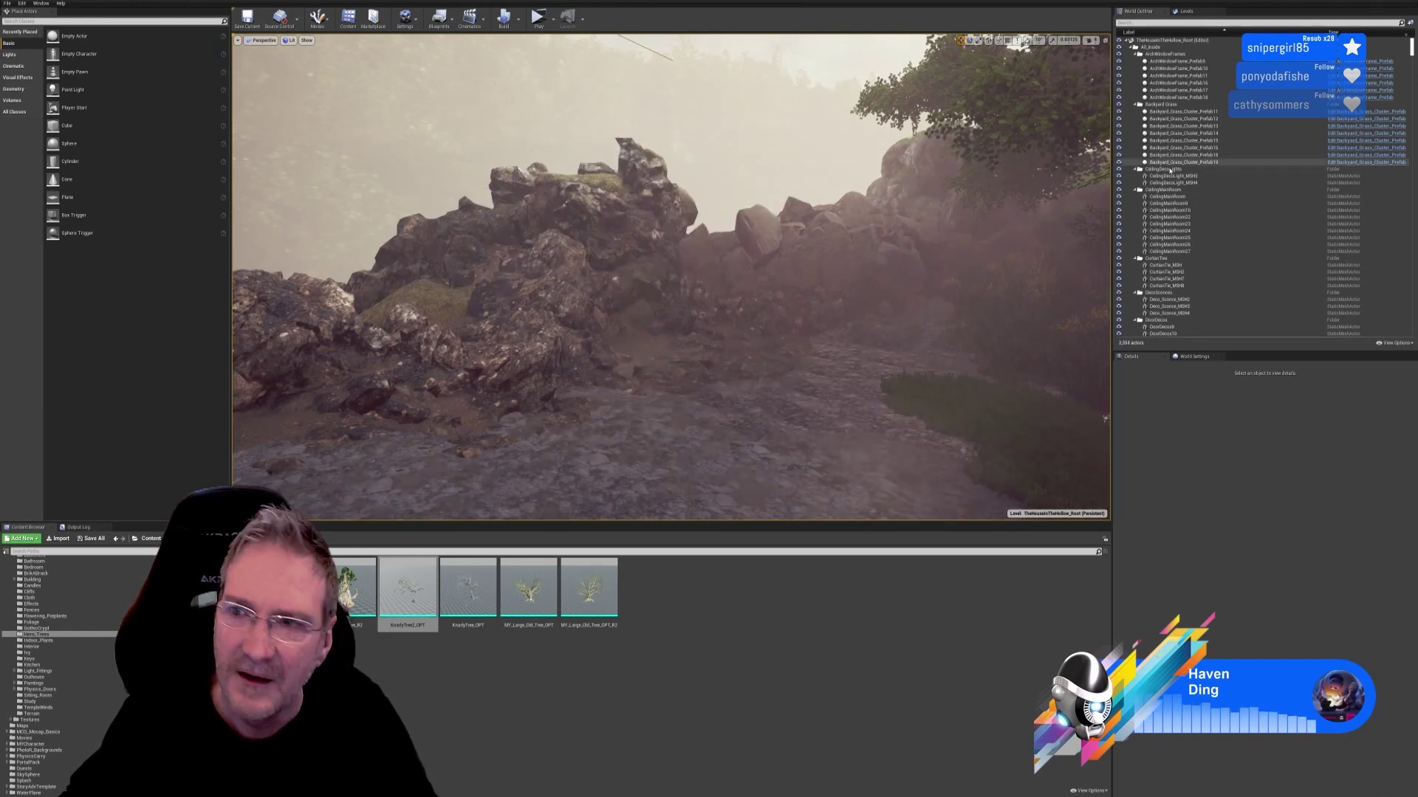
pyautogui.click(1193, 12)
# Step: Make Landscape the current level, place KnarlyTree2_OPT on the rocks and frame it
pyautogui.doubleClick(1146, 66)
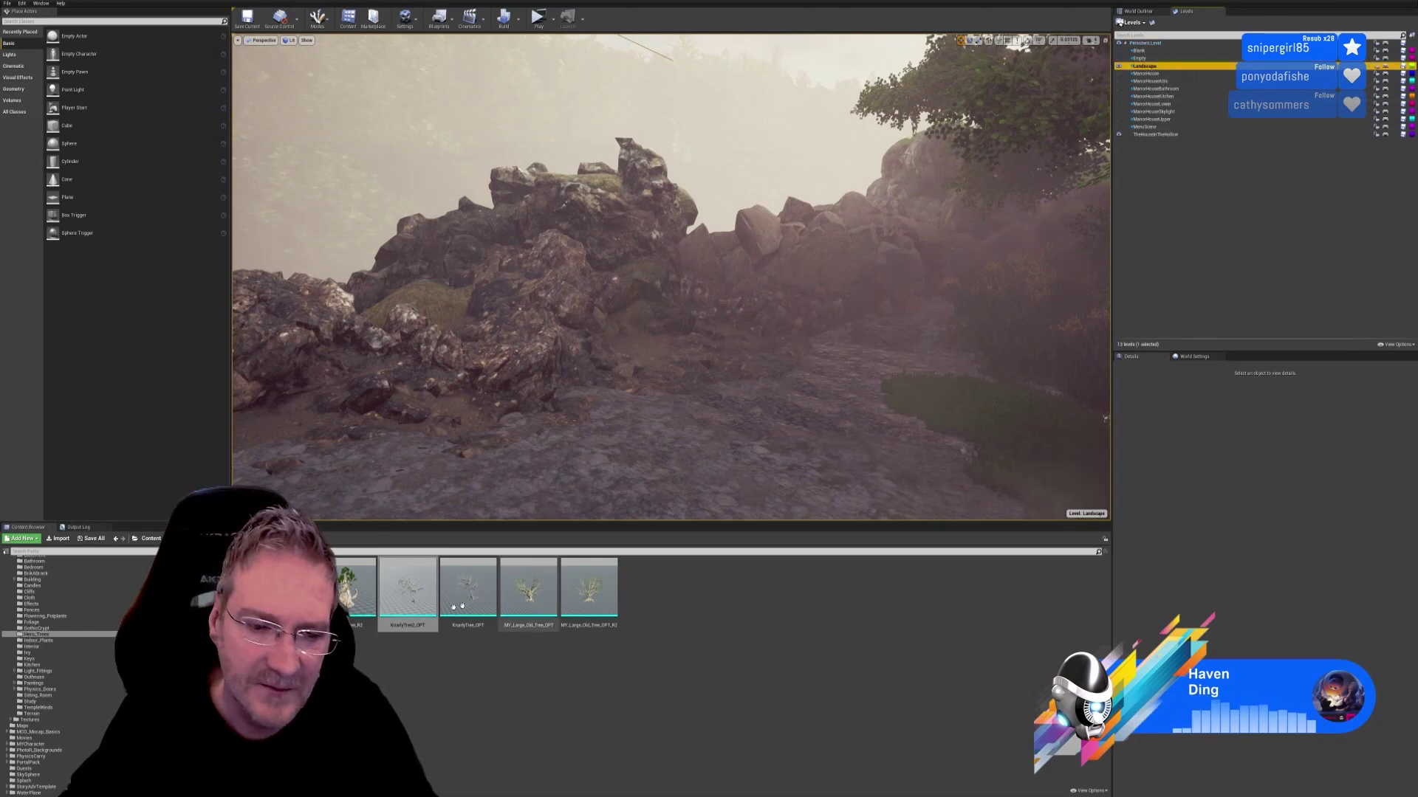
pyautogui.moveTo(411, 589); pyautogui.dragTo(607, 423)
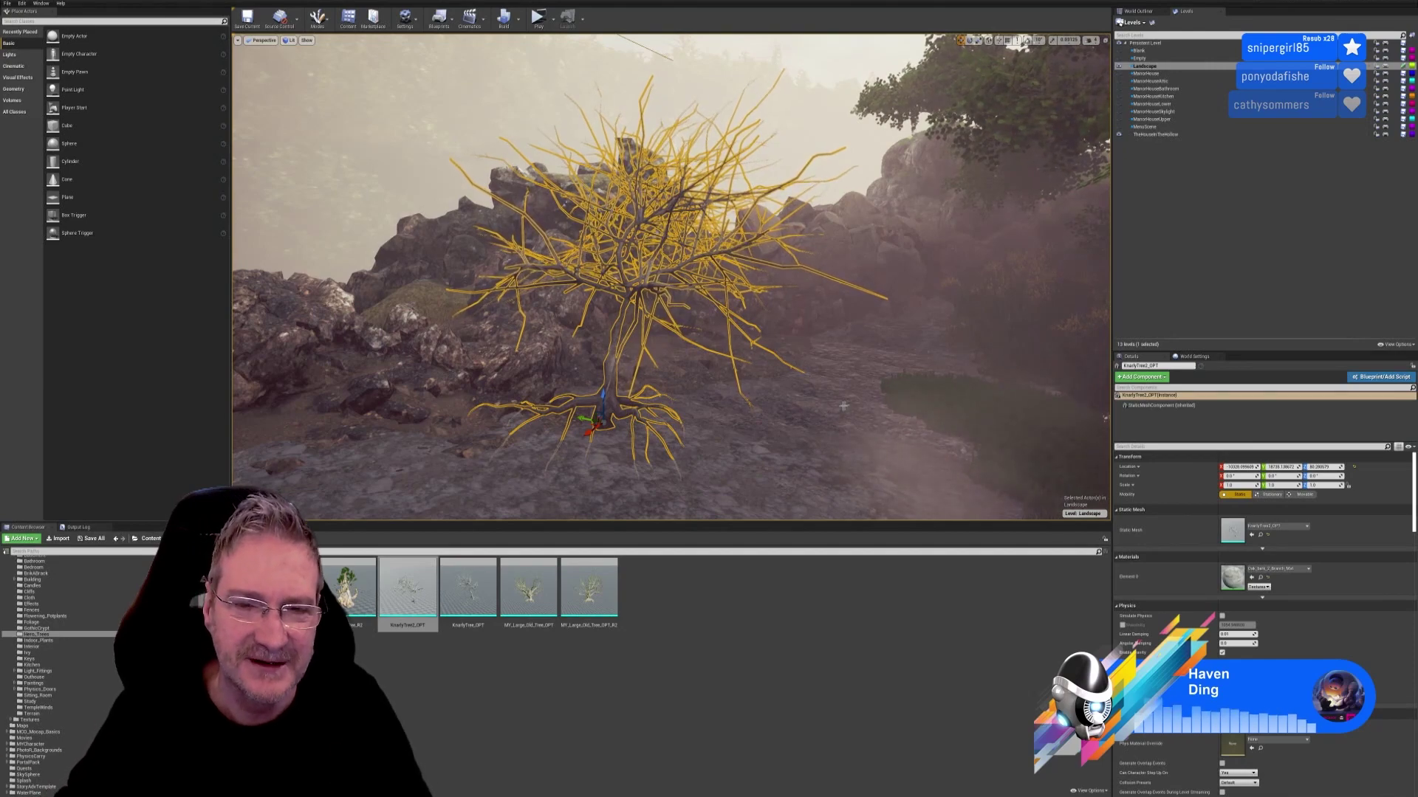
pyautogui.moveTo(829, 415); pyautogui.dragTo(960, 284, button='right')
pyautogui.press('f')
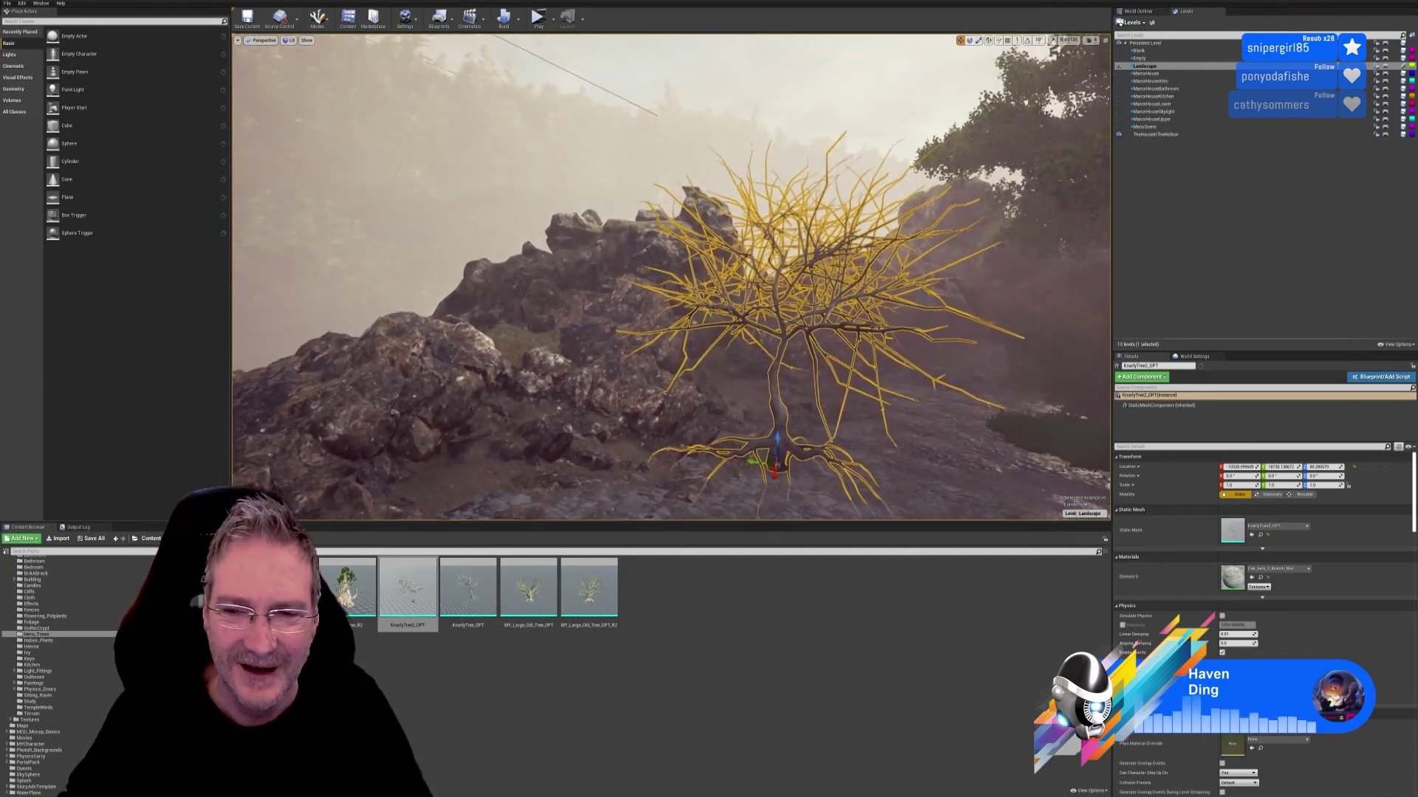
pyautogui.moveTo(783, 413); pyautogui.dragTo(810, 421, button='right')
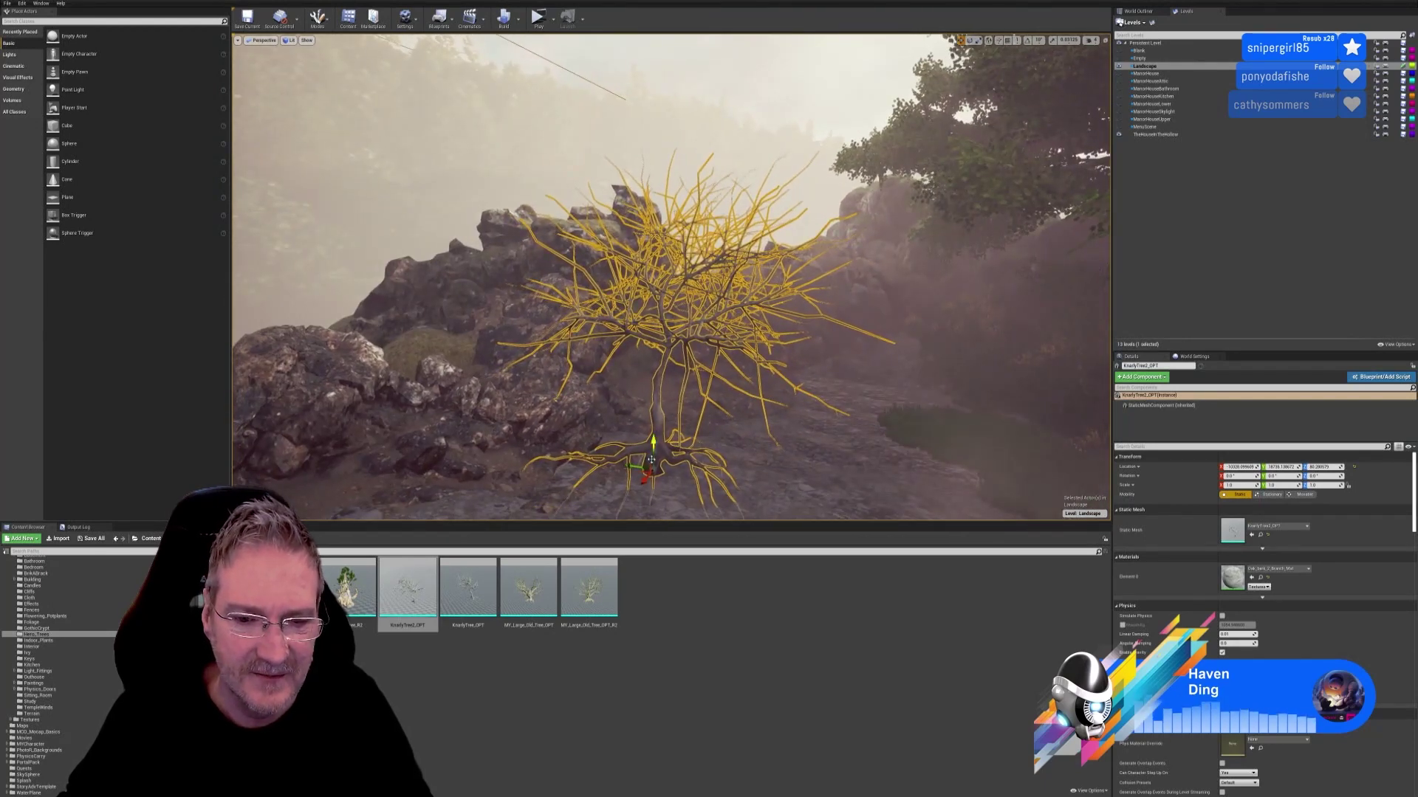
# Step: Raise the tree on the rock to Location Z 442.20 and look it over
pyautogui.moveTo(655, 447); pyautogui.dragTo(655, 439)
pyautogui.moveTo(648, 341); pyautogui.dragTo(648, 336)
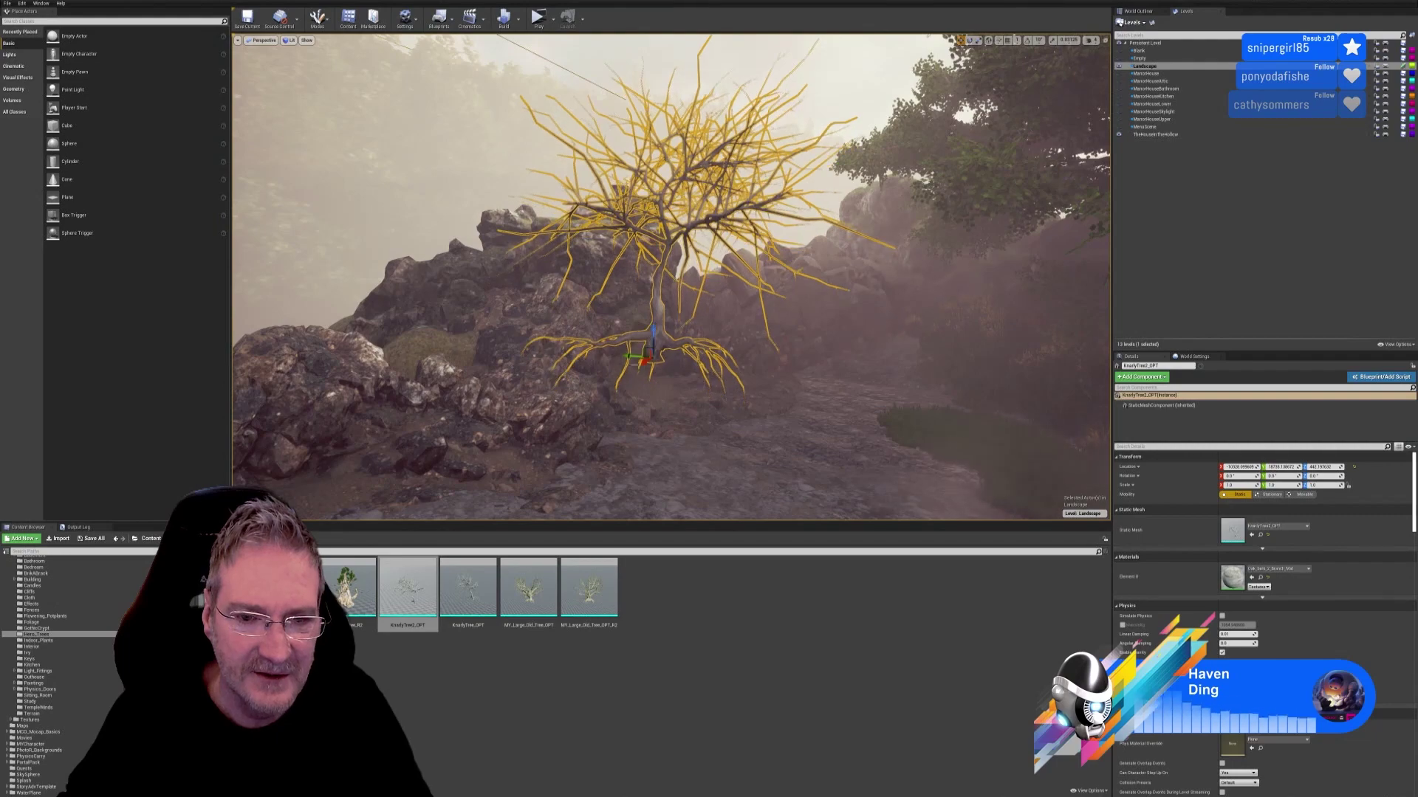
pyautogui.moveTo(648, 335)
pyautogui.mouseDown(button='right')
pyautogui.moveTo(783, 332)
pyautogui.moveTo(650, 336)
pyautogui.mouseUp(button='right')
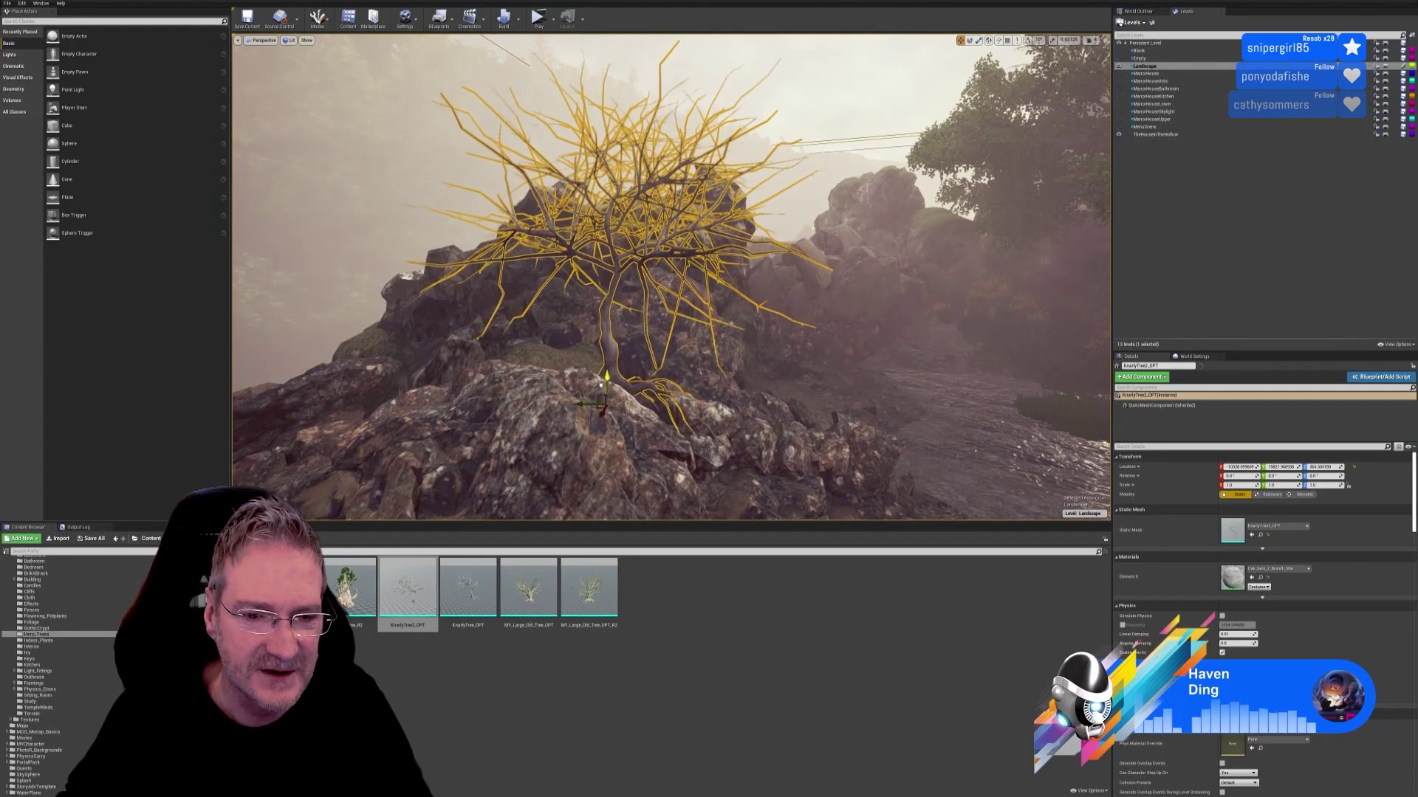
pyautogui.moveTo(650, 336); pyautogui.dragTo(784, 329, button='right')
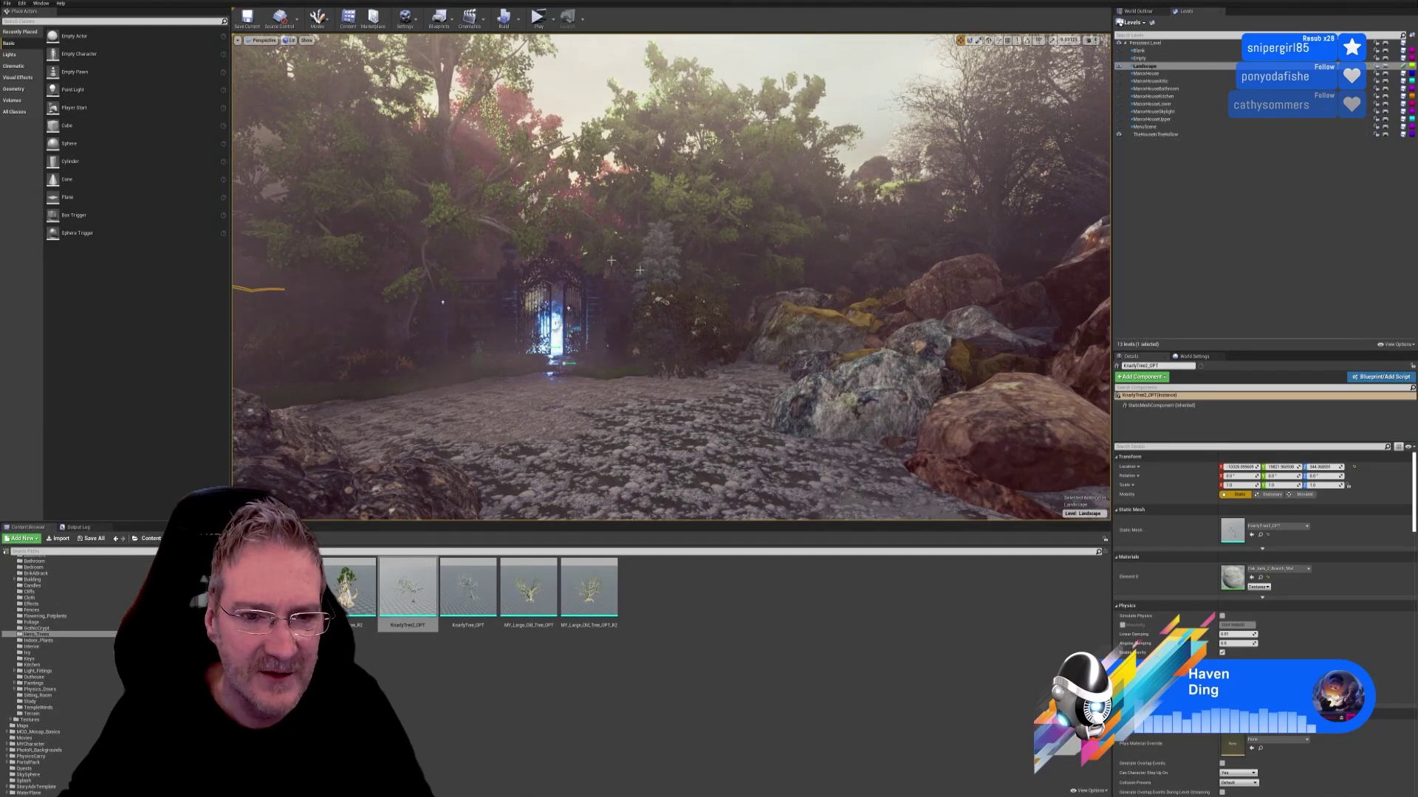
# Step: Swing back to the knotty tree and drop it to Z 297.86 onto the rock
pyautogui.moveTo(784, 329); pyautogui.dragTo(708, 329, button='right')
pyautogui.moveTo(618, 375); pyautogui.dragTo(607, 436)
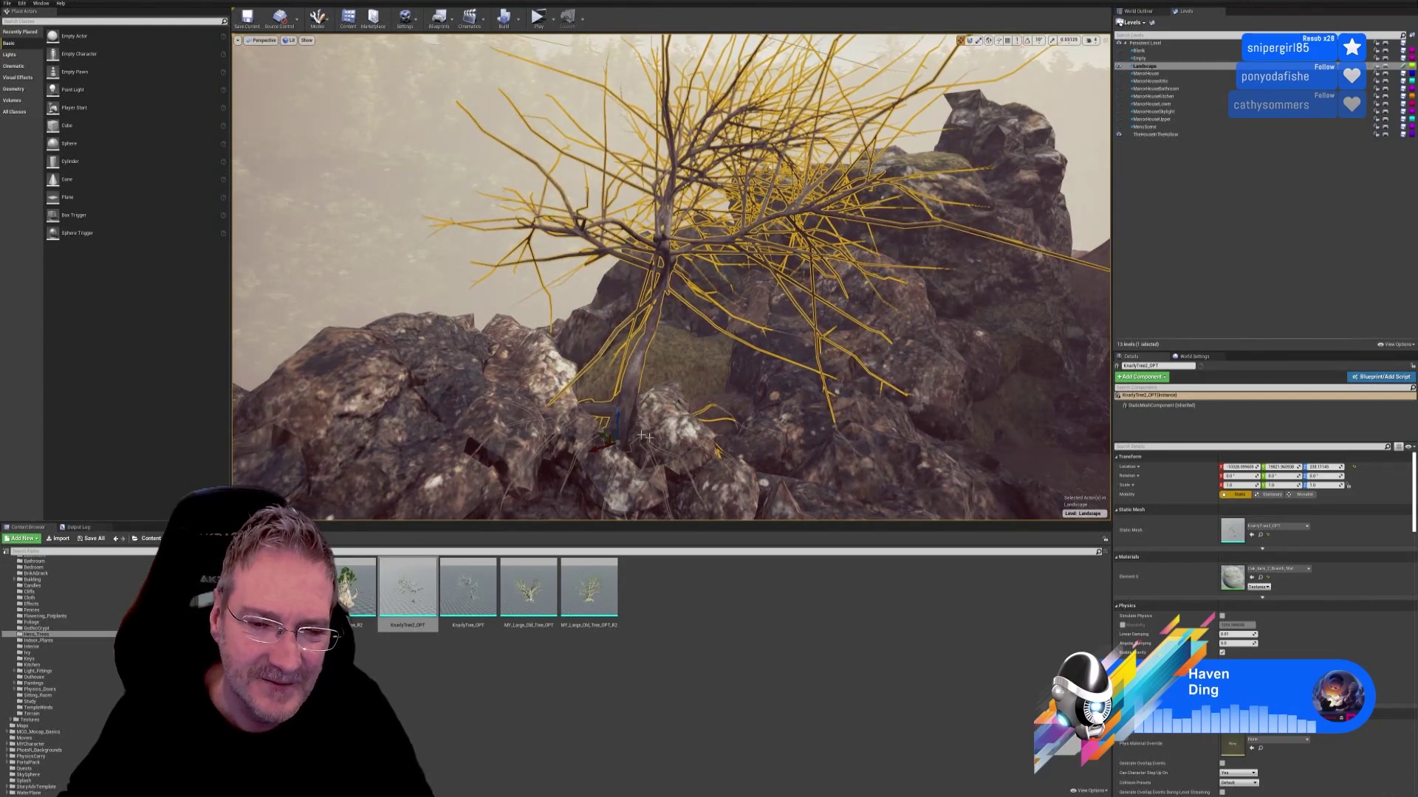
# Step: Sink the tree to Z 238.11 and orbit around it to check its placement
pyautogui.moveTo(607, 436); pyautogui.dragTo(695, 439, button='right')
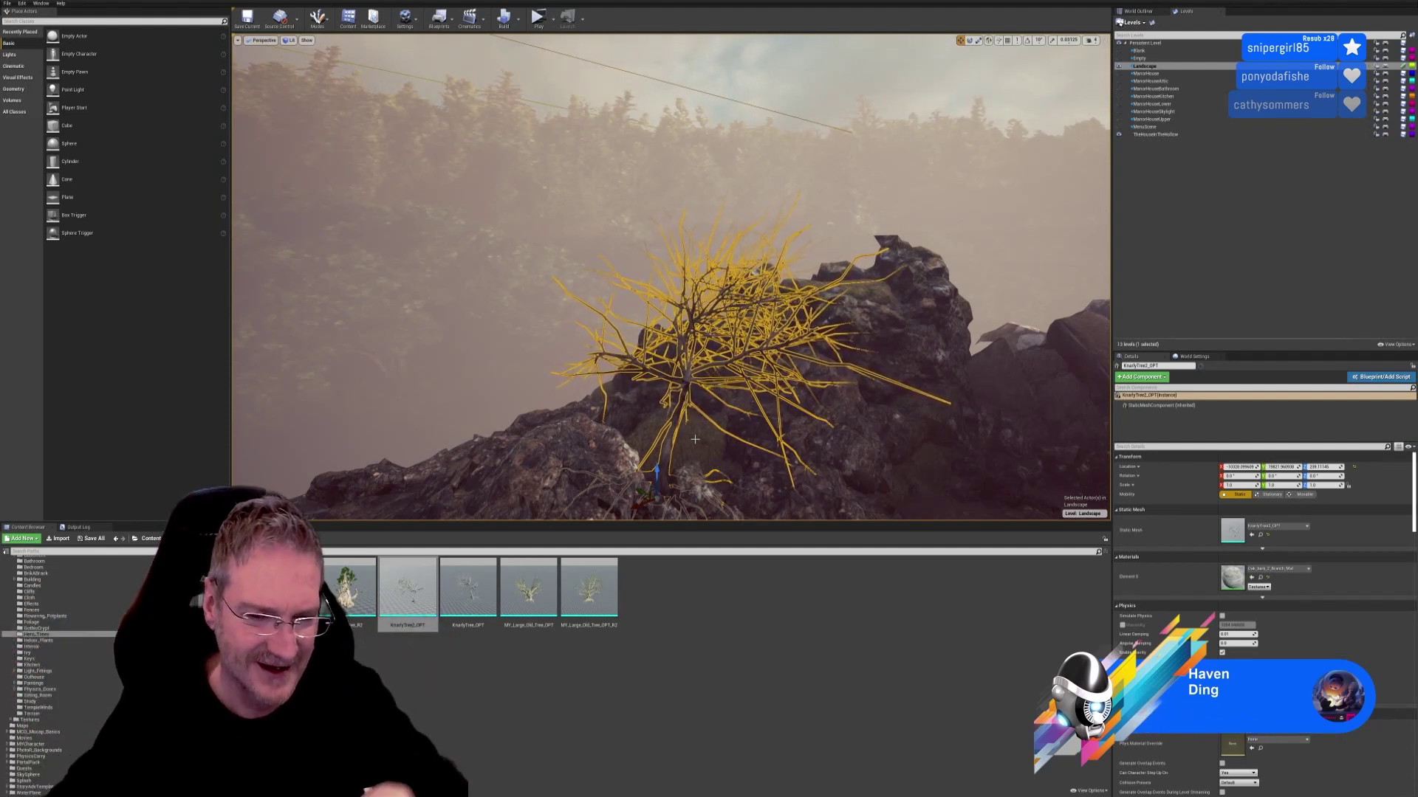
pyautogui.moveTo(762, 445); pyautogui.dragTo(687, 448, button='right')
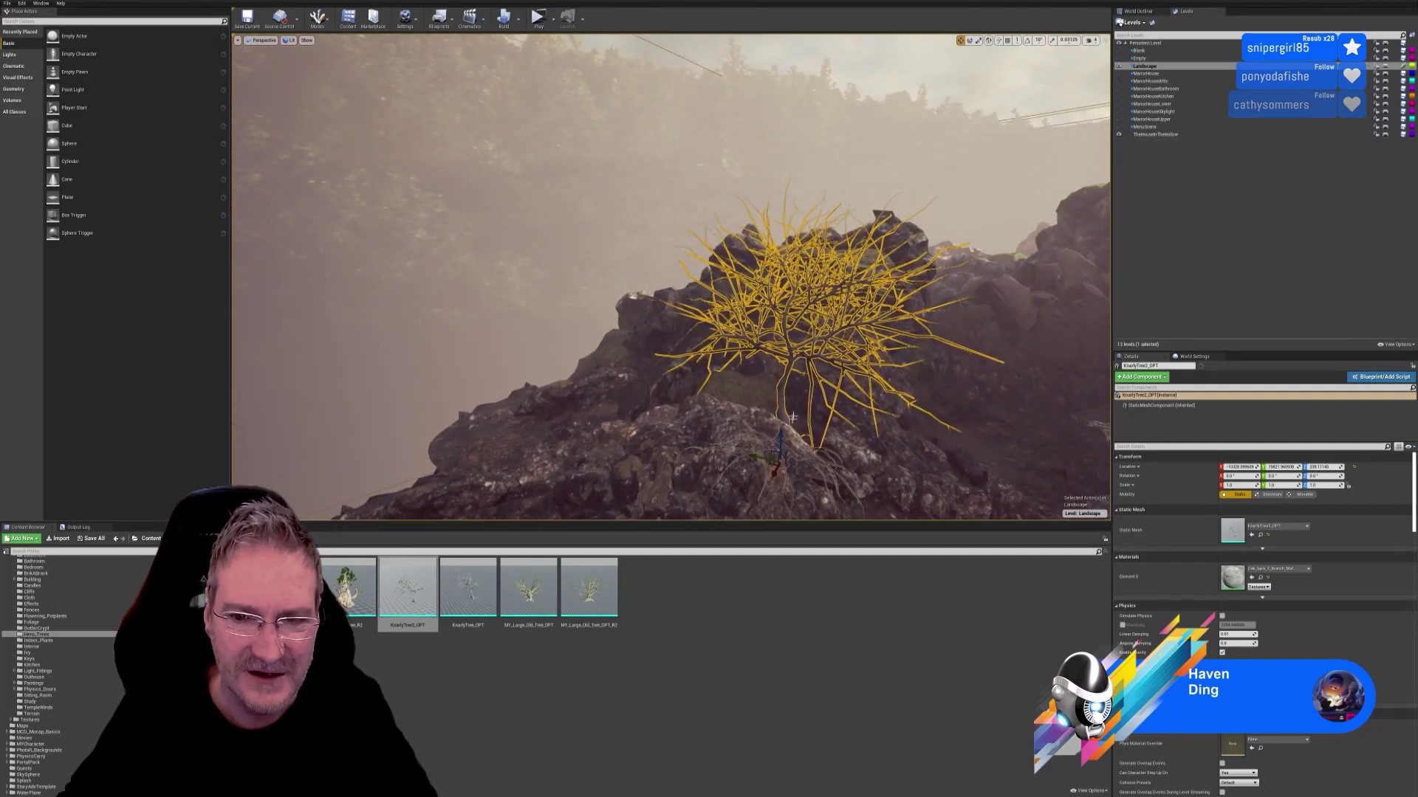
pyautogui.moveTo(817, 381); pyautogui.dragTo(941, 382, button='right')
pyautogui.press('f')
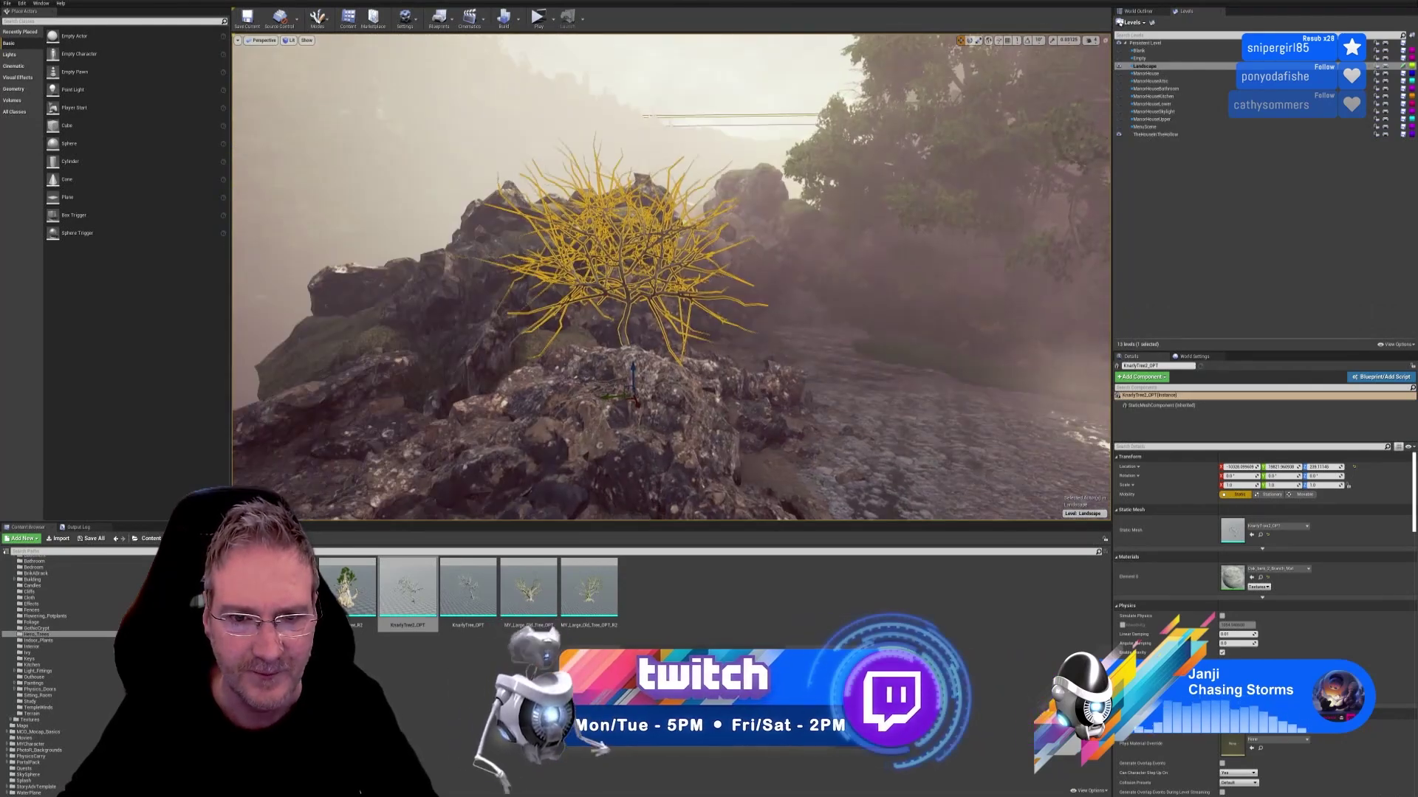
pyautogui.moveTo(1056, 283); pyautogui.dragTo(1092, 283, button='right')
pyautogui.press('f')
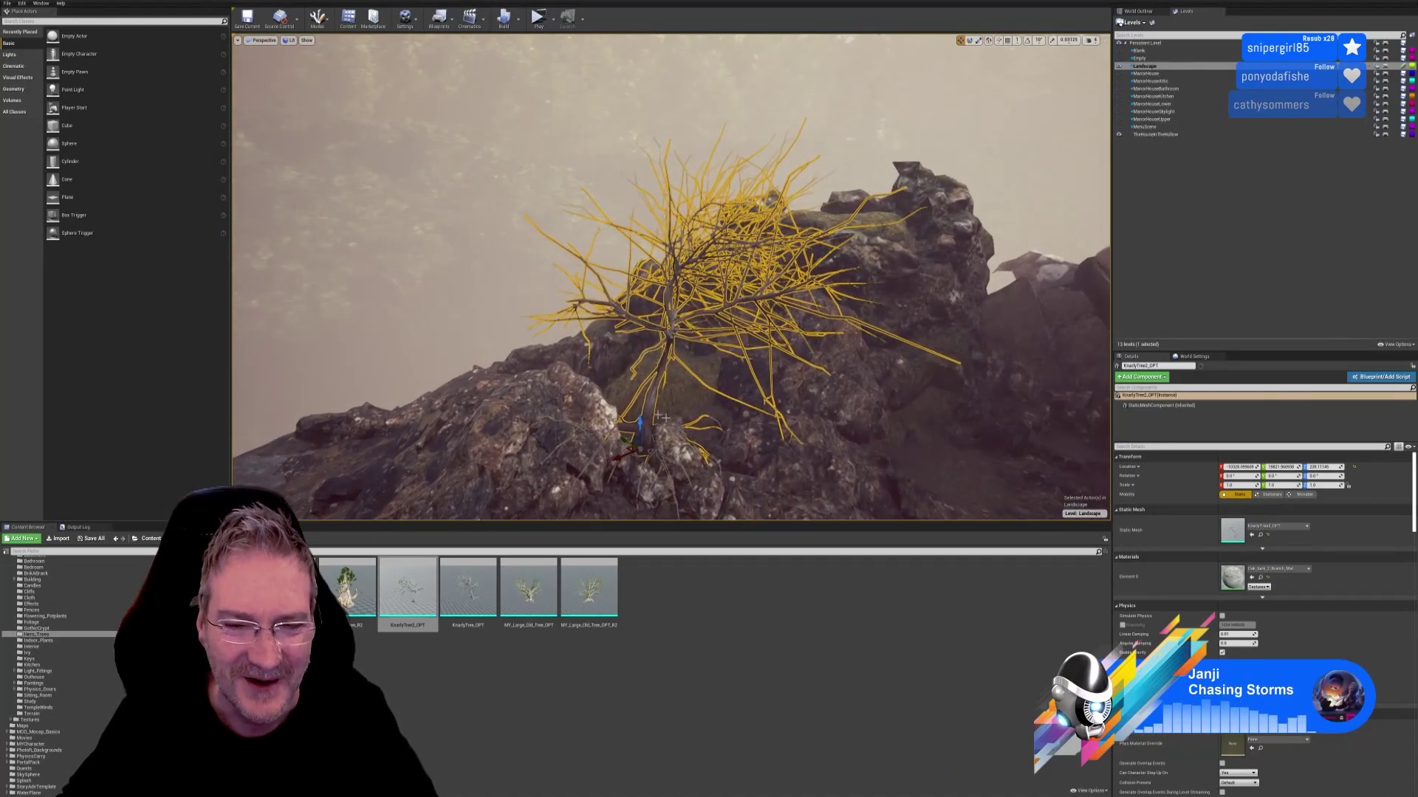
pyautogui.keyDown('alt'); pyautogui.moveTo(671, 277); pyautogui.dragTo(801, 473); pyautogui.keyUp('alt')
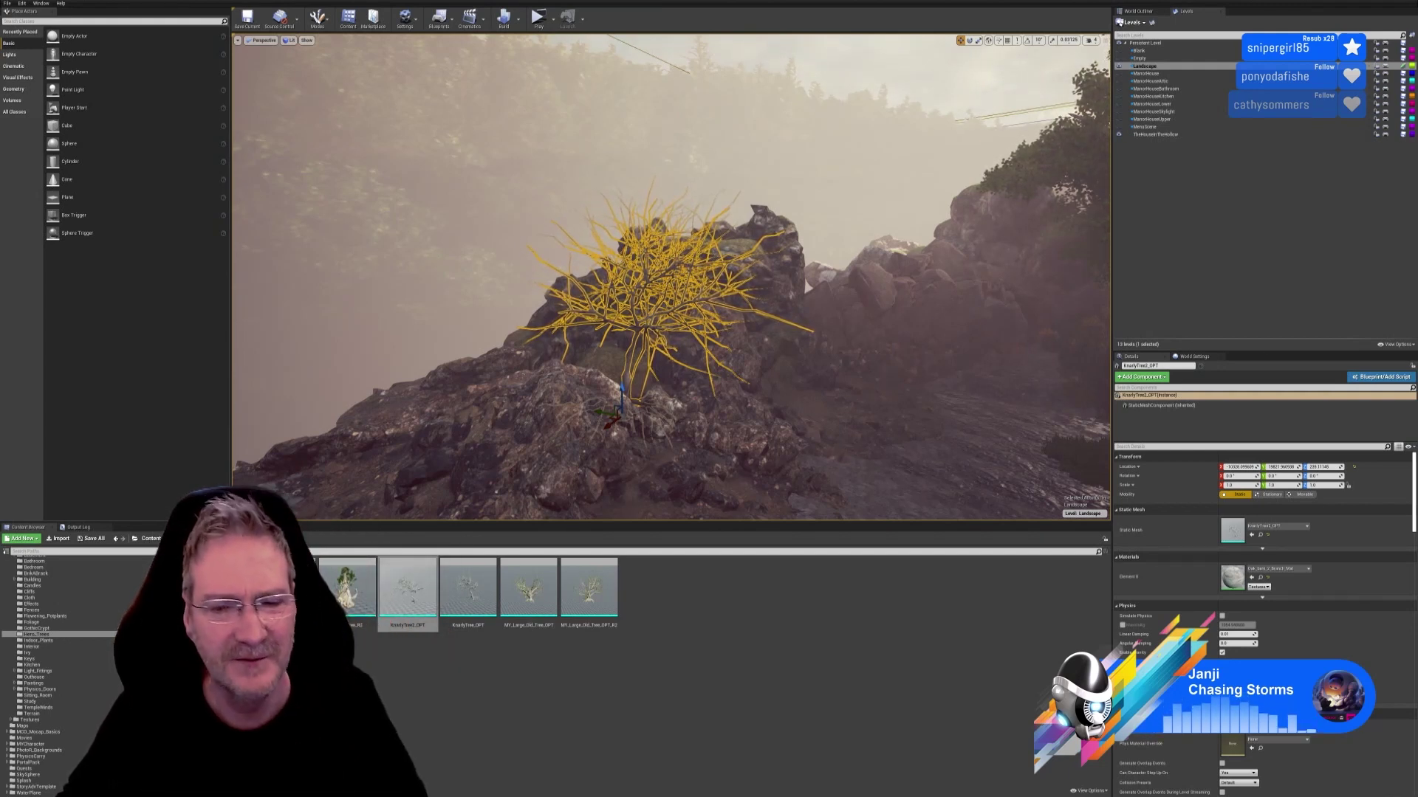
# Step: Jump to camera bookmark 1 facing the glowing iron gate
pyautogui.press('1')
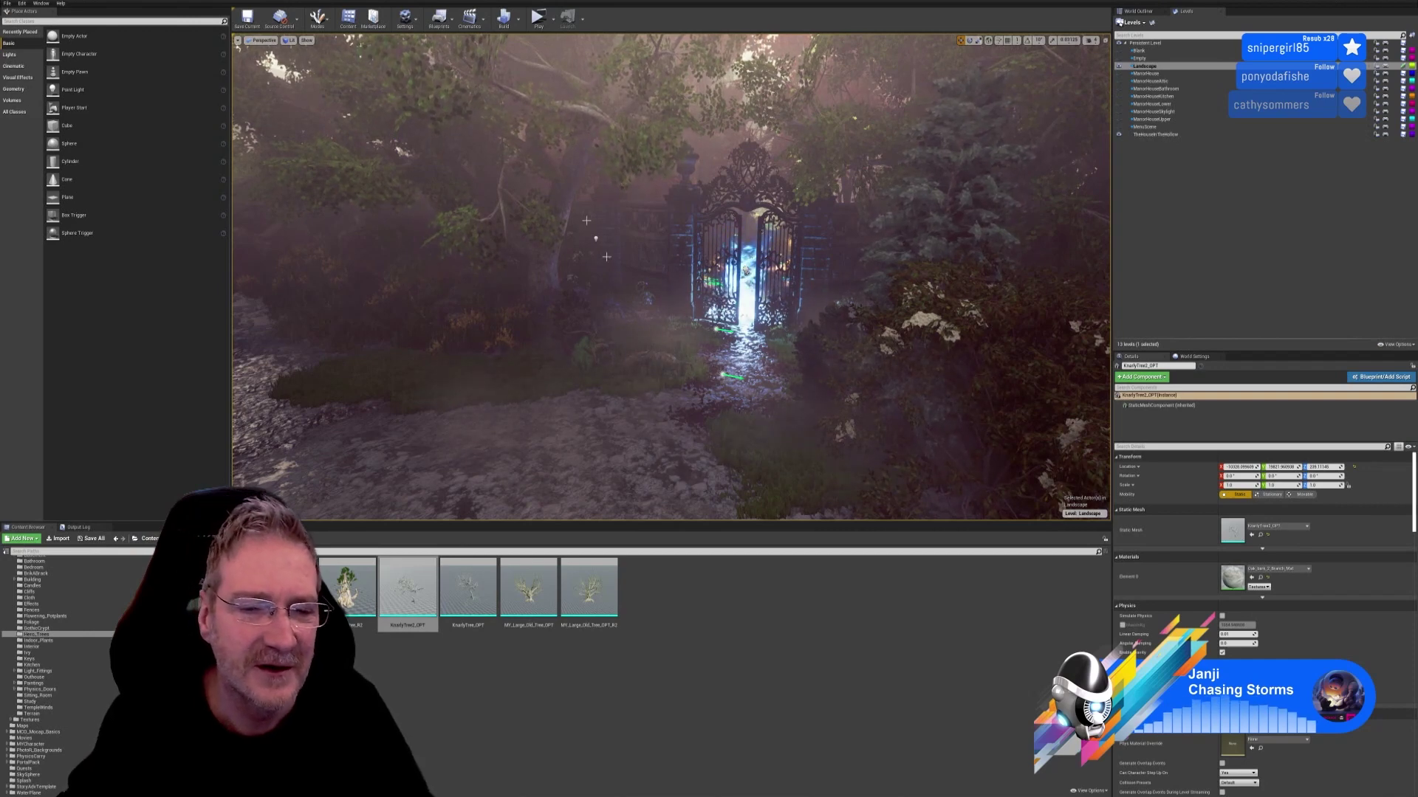
# Step: Focus the viewport on the KnarlyTree2_OPT tree and bring up its context menu
pyautogui.press('f')
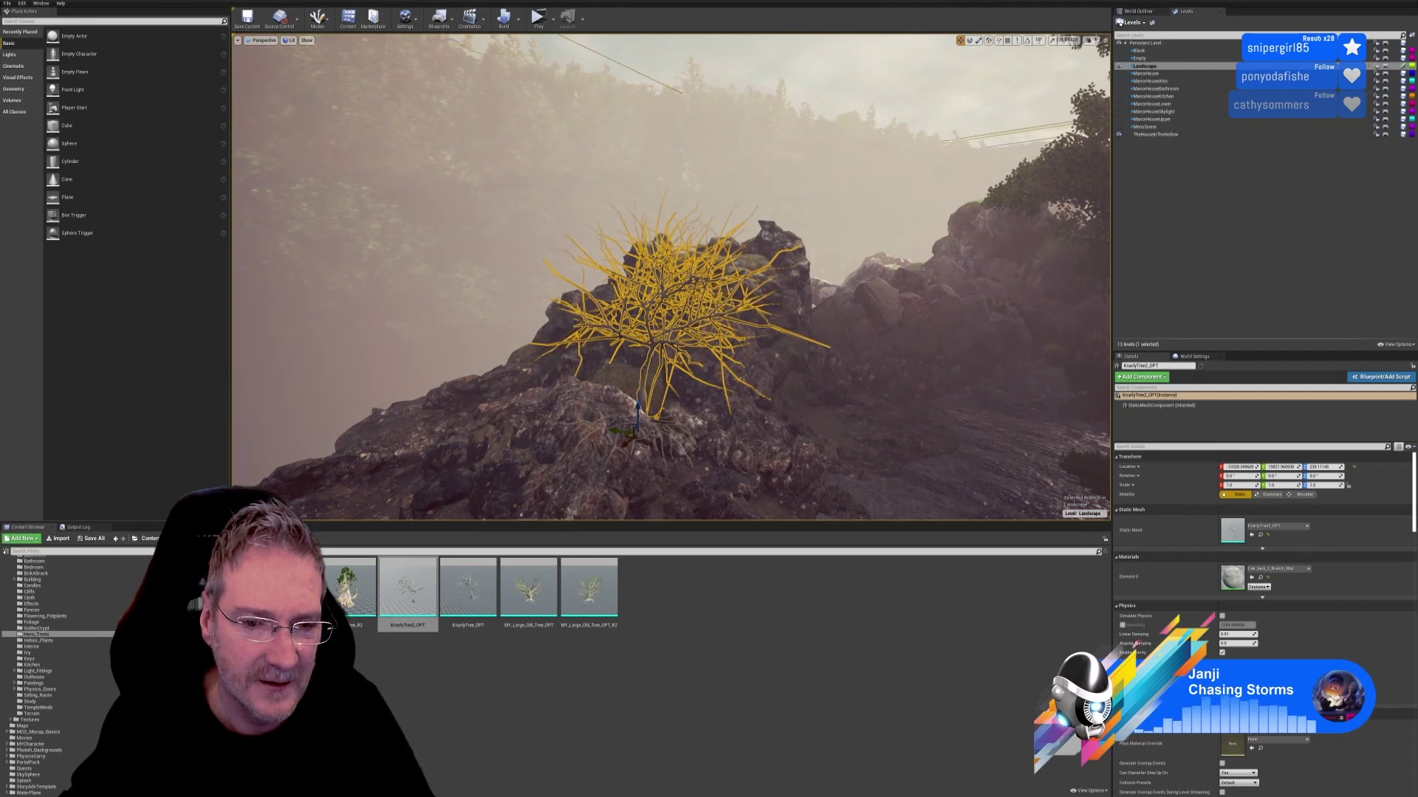
pyautogui.rightClick(646, 372)
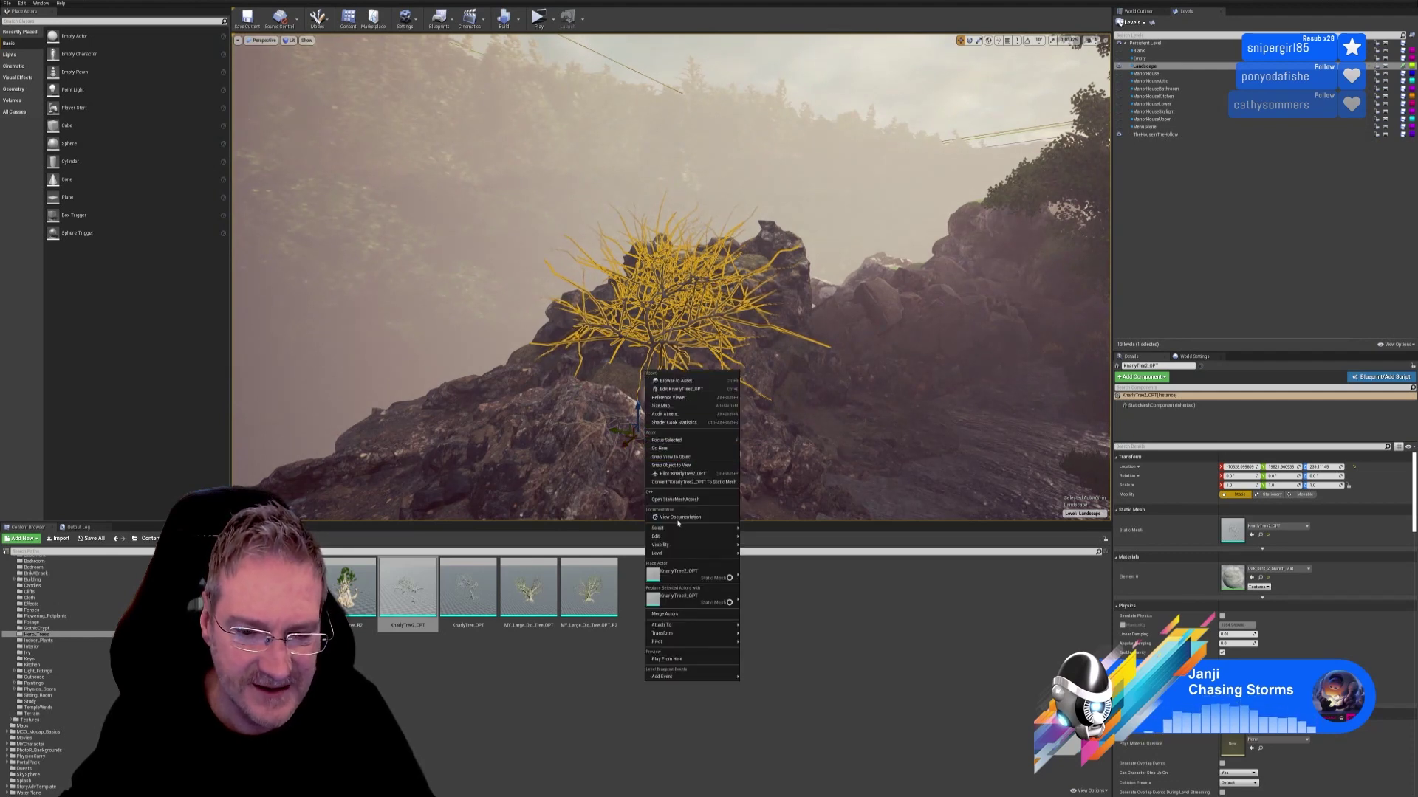
# Step: Duplicate KnarlyTree2_OPT through the context menu's Edit > Duplicate, creating KnarlyTree2_OPT2
pyautogui.moveTo(680, 537)
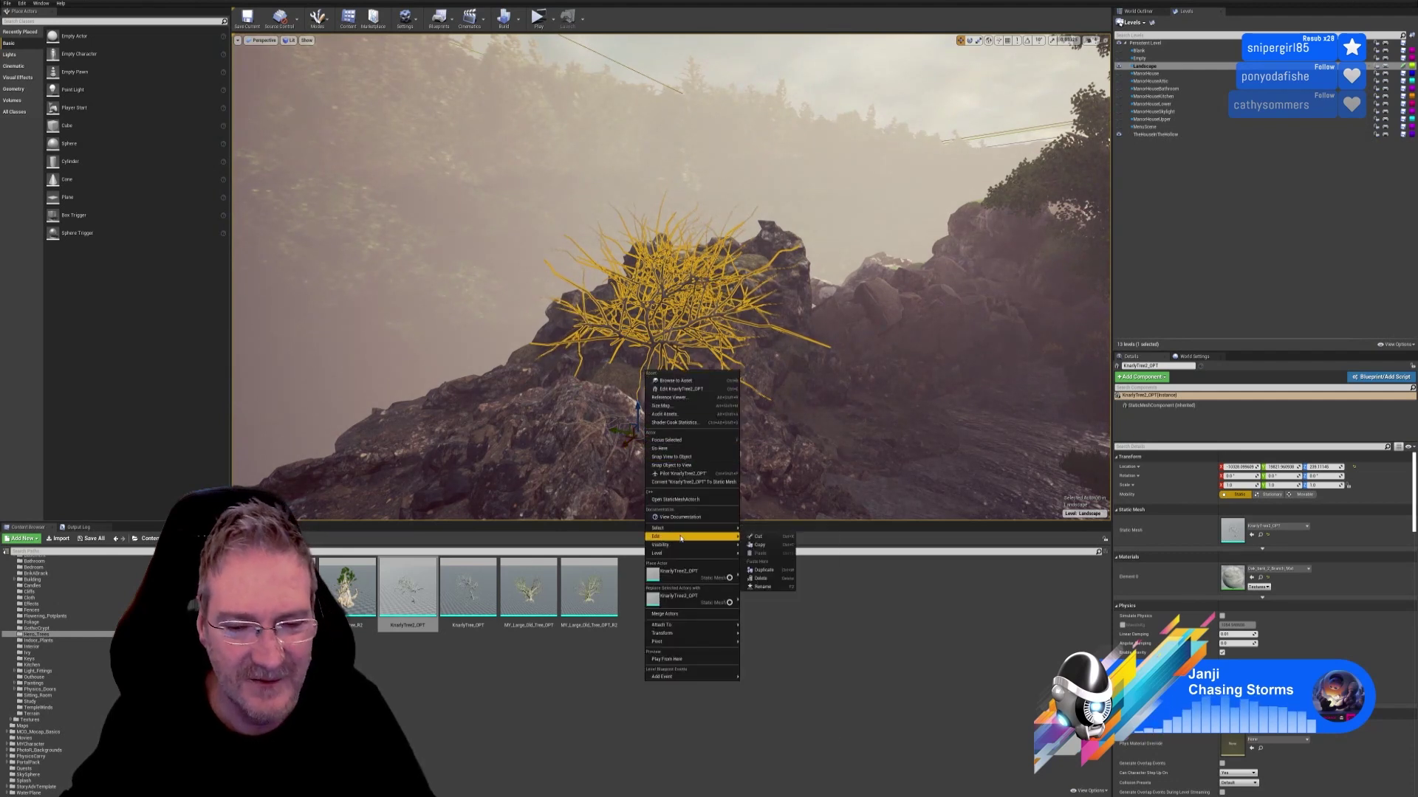
pyautogui.click(764, 571)
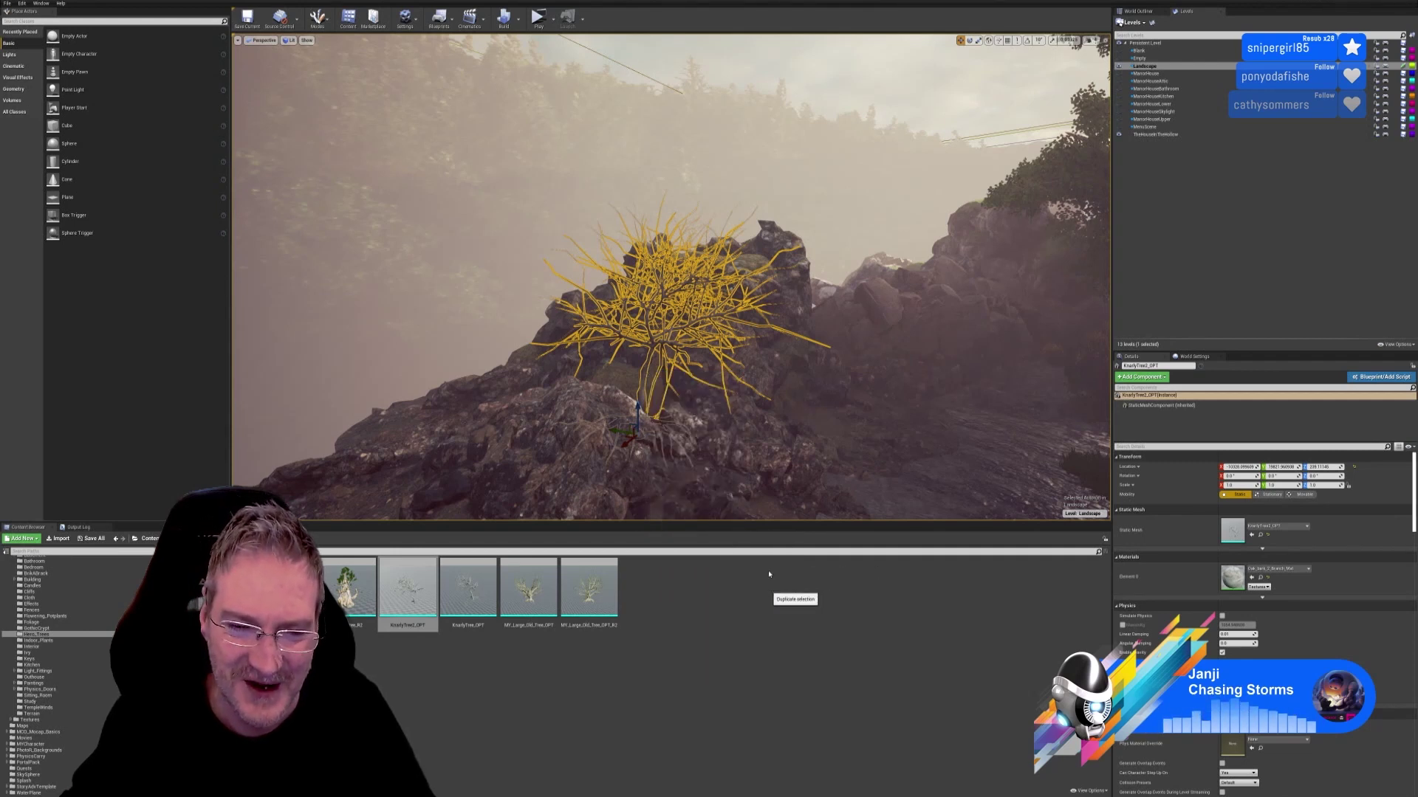
# Step: Move the duplicate tree left along Y, scale it to about 1.68, and rotate it around Z
pyautogui.moveTo(618, 432); pyautogui.dragTo(461, 408)
pyautogui.press('e')
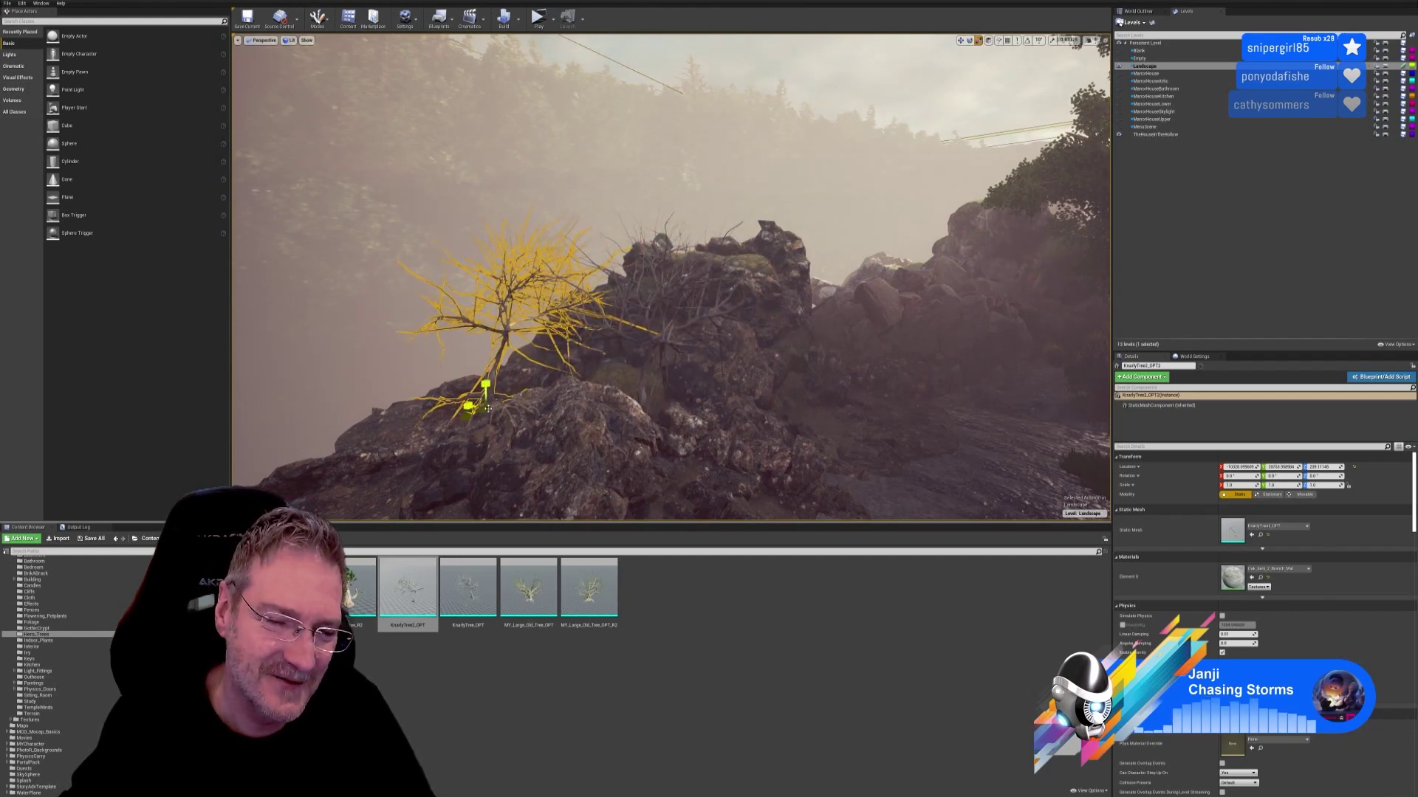
pyautogui.moveTo(487, 408); pyautogui.dragTo(470, 409)
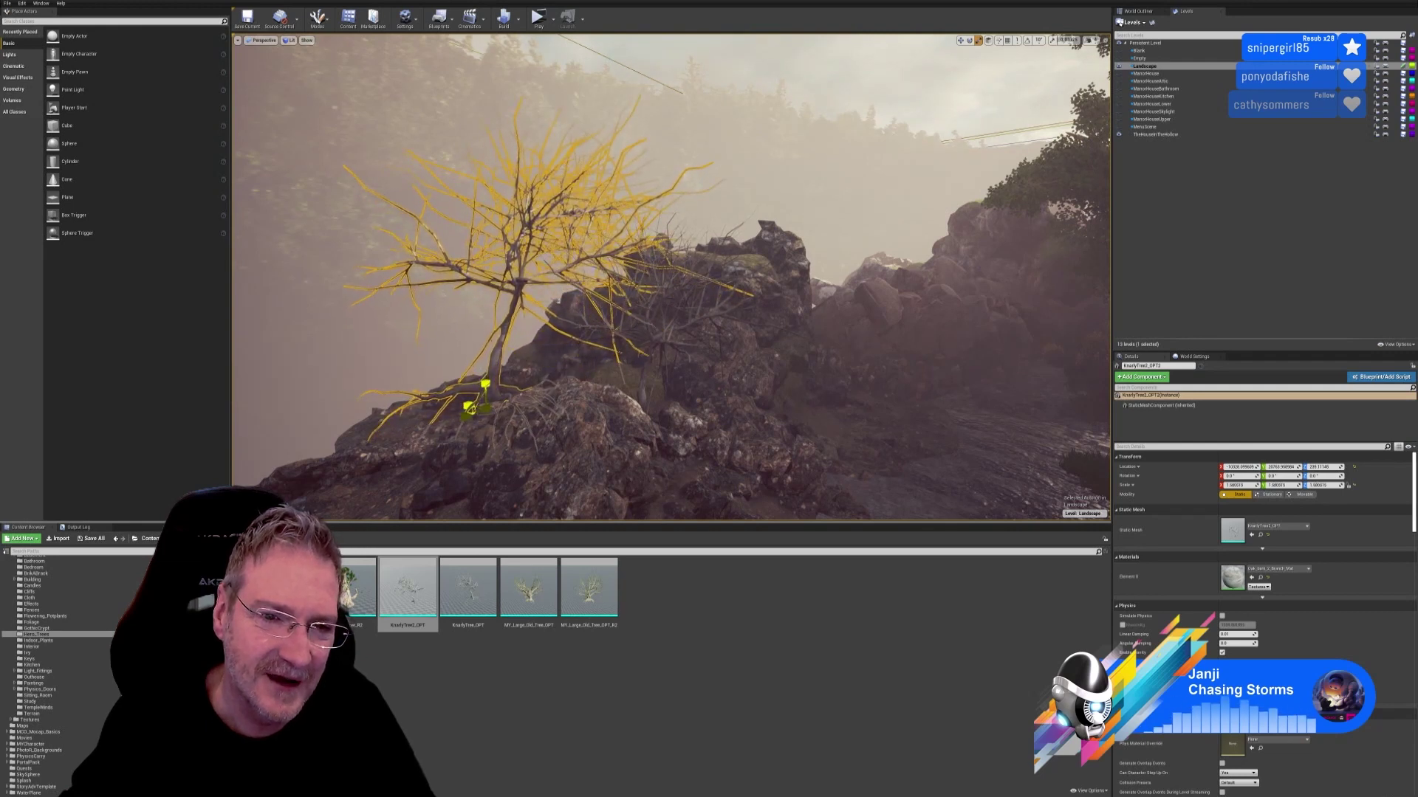
pyautogui.click(971, 40)
pyautogui.moveTo(488, 420)
pyautogui.mouseDown()
pyautogui.moveTo(539, 418)
pyautogui.moveTo(479, 419)
pyautogui.mouseUp()
pyautogui.moveTo(768, 337); pyautogui.dragTo(734, 319, button='right')
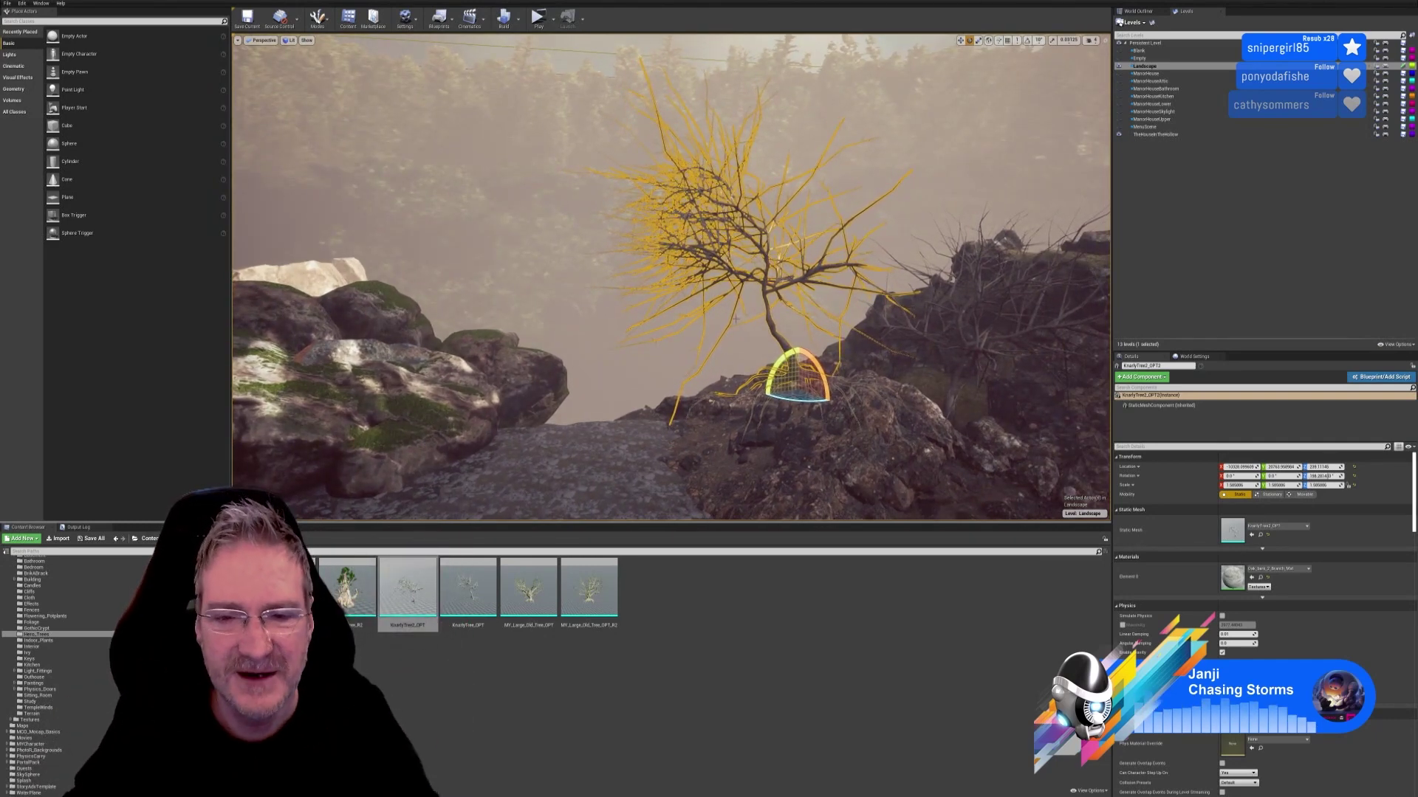
# Step: Fly the camera up to the duplicate tree and rotate its yaw to about -50 degrees
pyautogui.moveTo(692, 439); pyautogui.dragTo(720, 456)
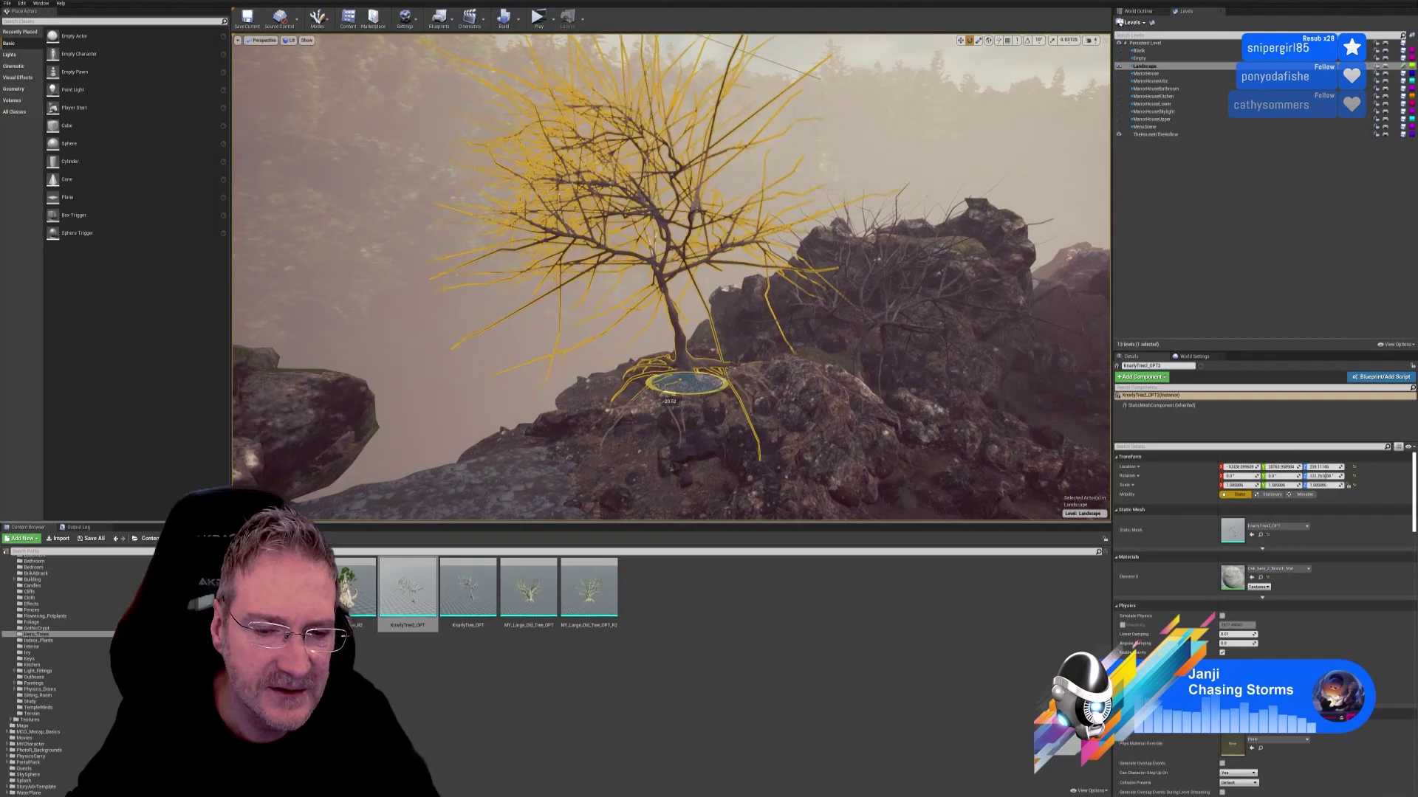
pyautogui.moveTo(529, 433); pyautogui.dragTo(450, 452)
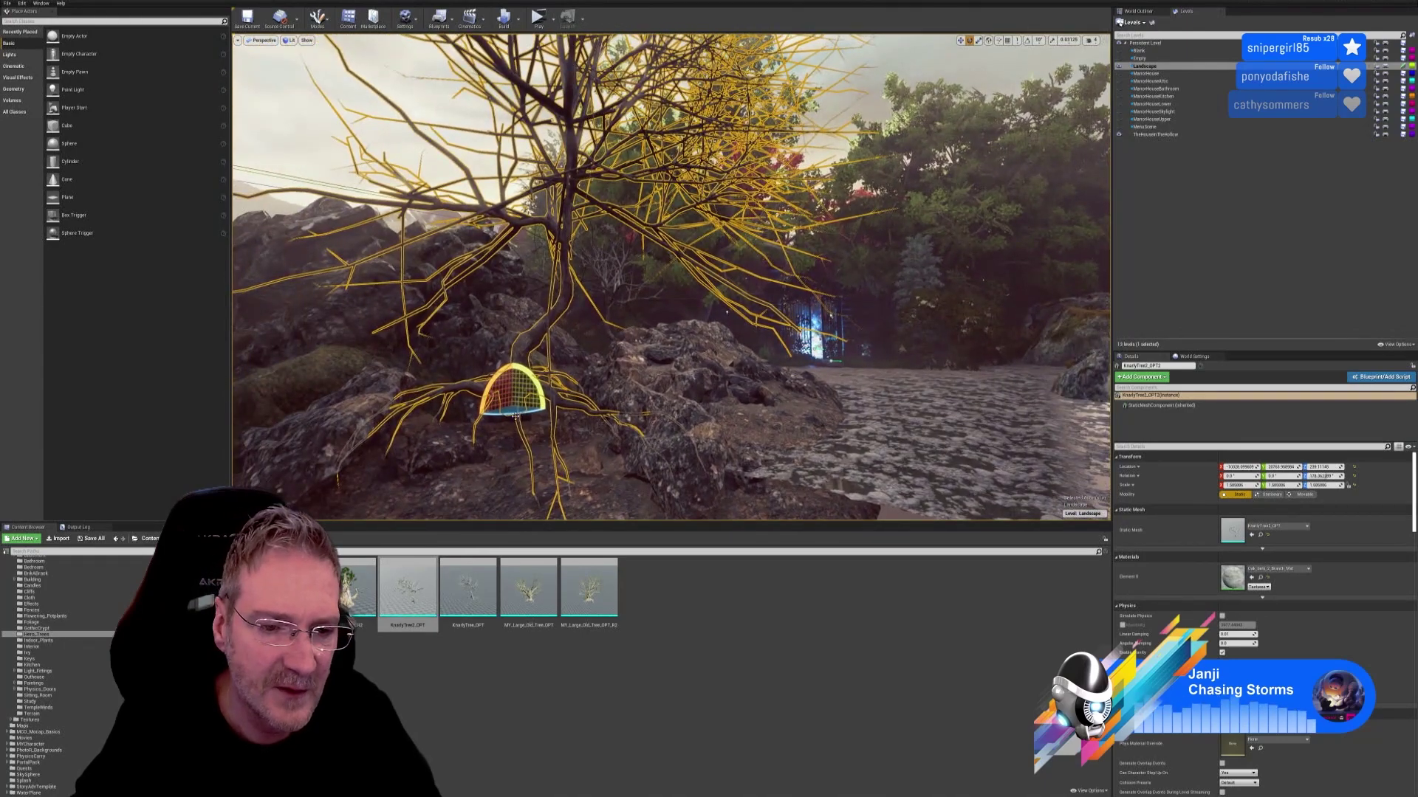
pyautogui.moveTo(550, 406); pyautogui.dragTo(586, 404)
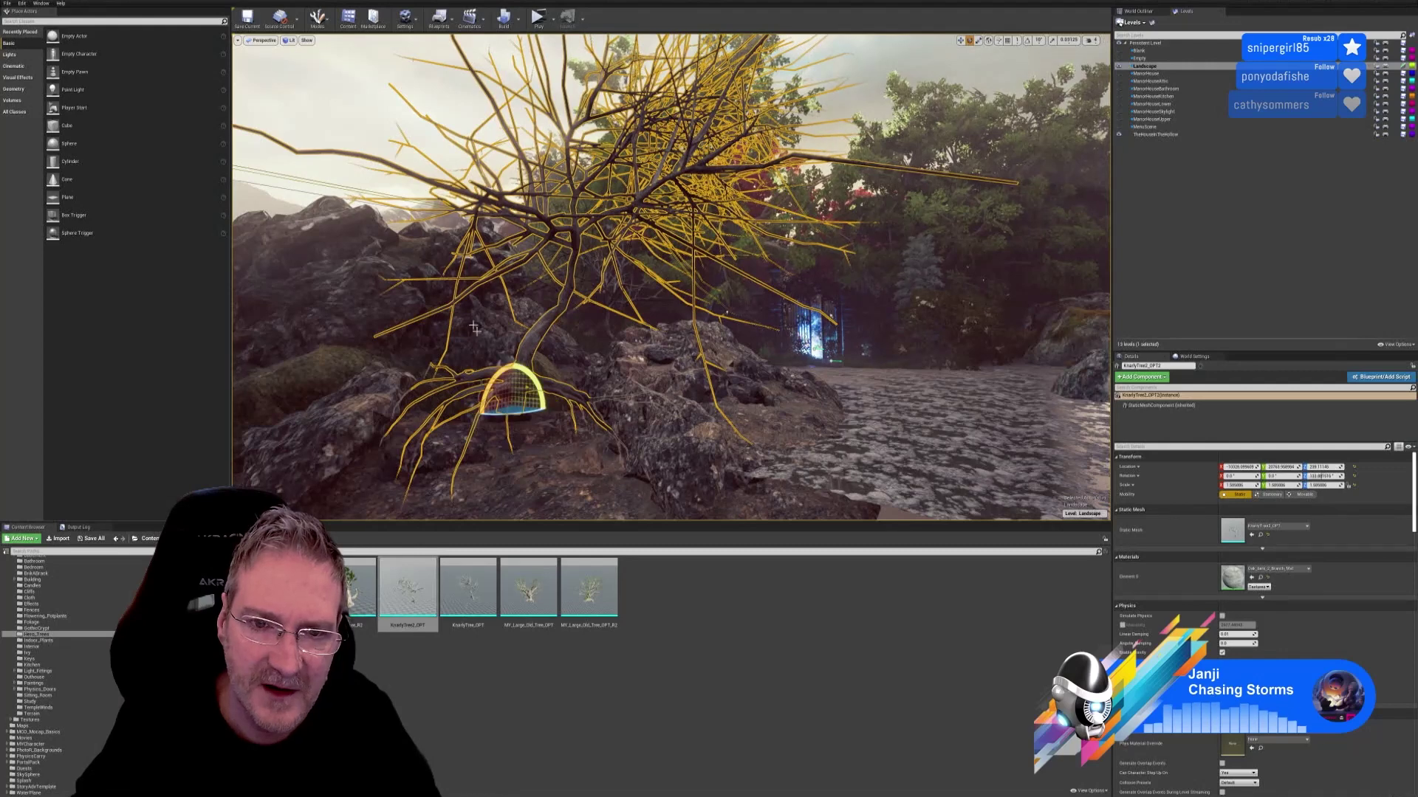
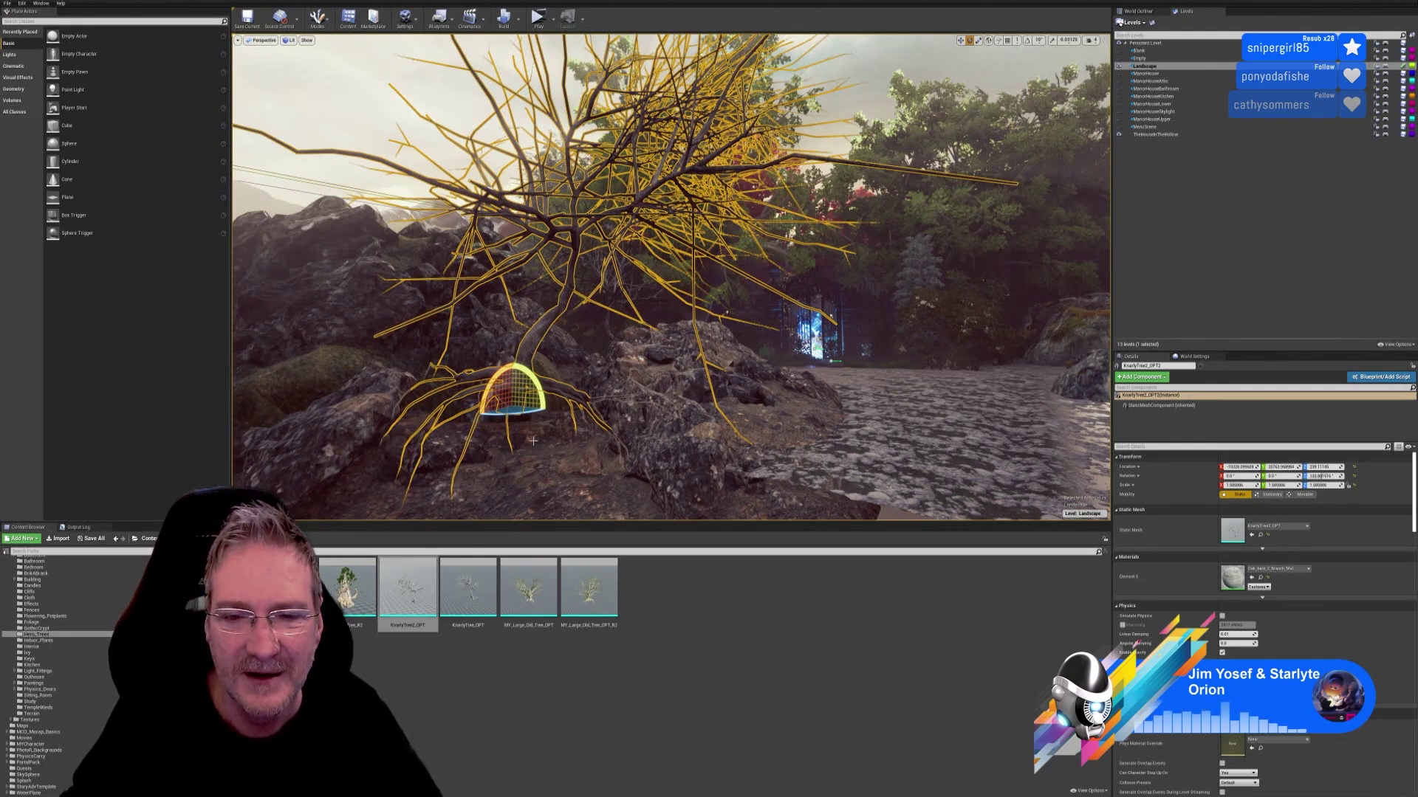
# Step: Sink the bare dead tree down into the ground among the mossy rocks
pyautogui.moveTo(670, 277)
pyautogui.mouseDown(button='right')
pyautogui.moveTo(710, 279)
pyautogui.moveTo(668, 274)
pyautogui.mouseUp(button='right')
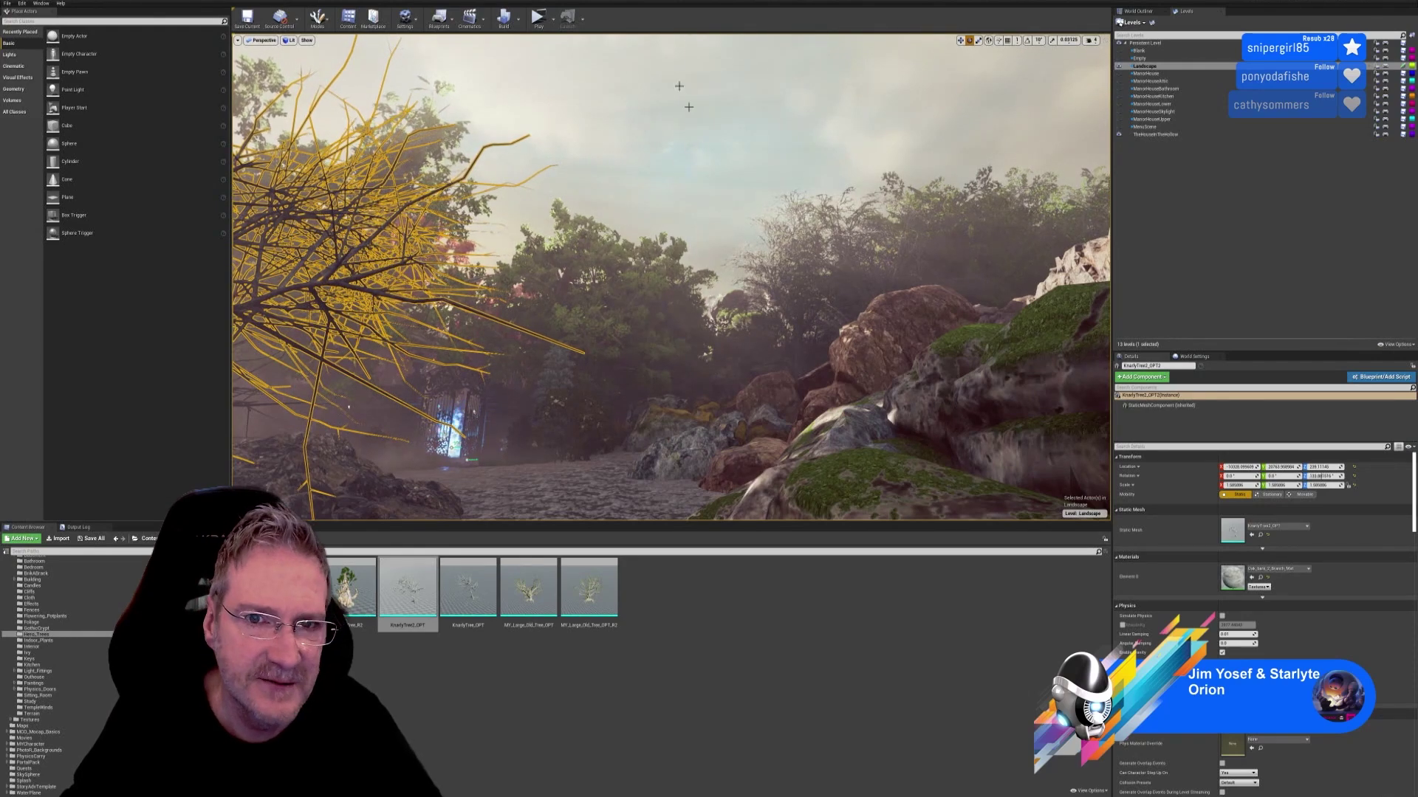
pyautogui.moveTo(669, 275)
pyautogui.mouseDown(button='right')
pyautogui.moveTo(669, 262)
pyautogui.moveTo(669, 284)
pyautogui.moveTo(658, 280)
pyautogui.mouseUp(button='right')
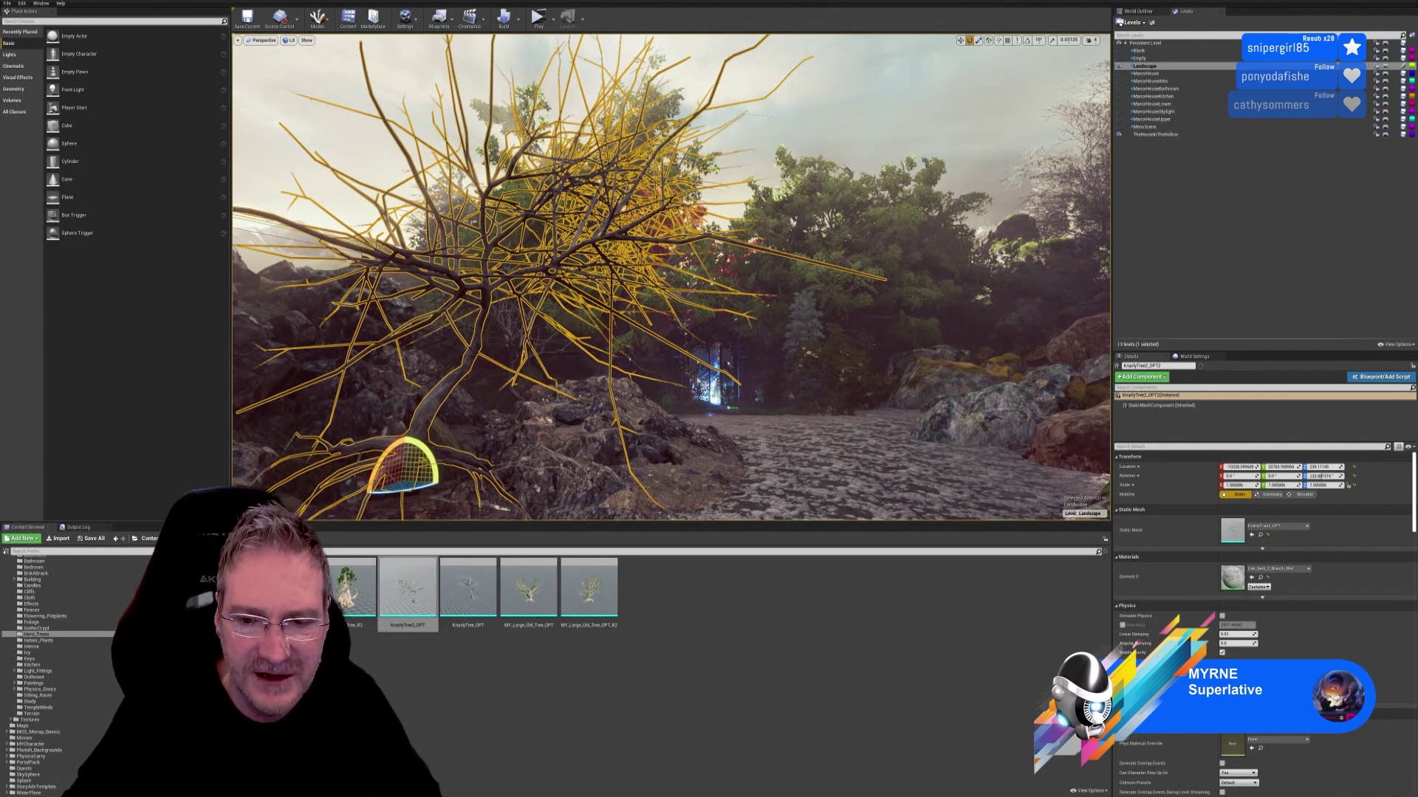
pyautogui.moveTo(769, 351); pyautogui.dragTo(587, 351, button='right')
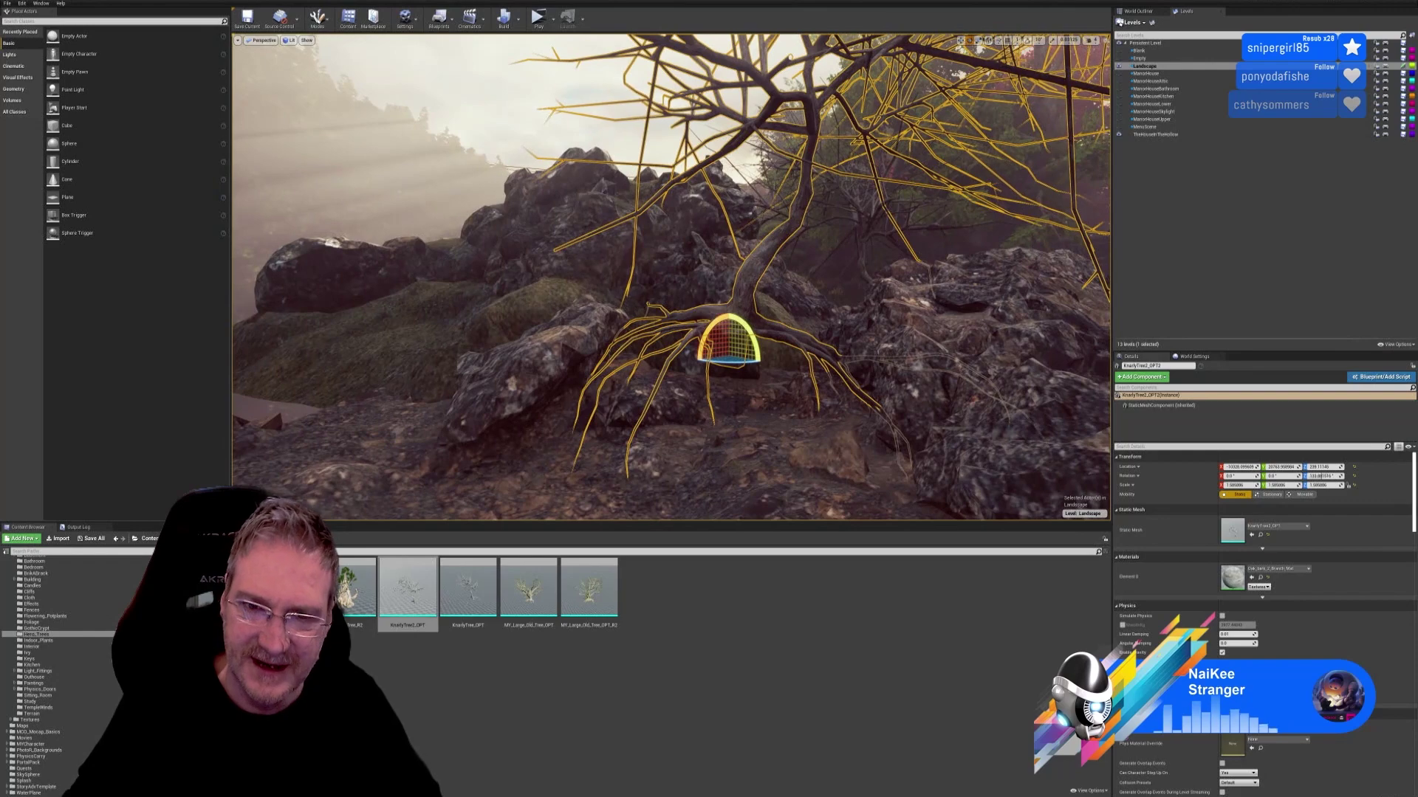
pyautogui.click(961, 41)
pyautogui.moveTo(731, 330); pyautogui.dragTo(725, 414)
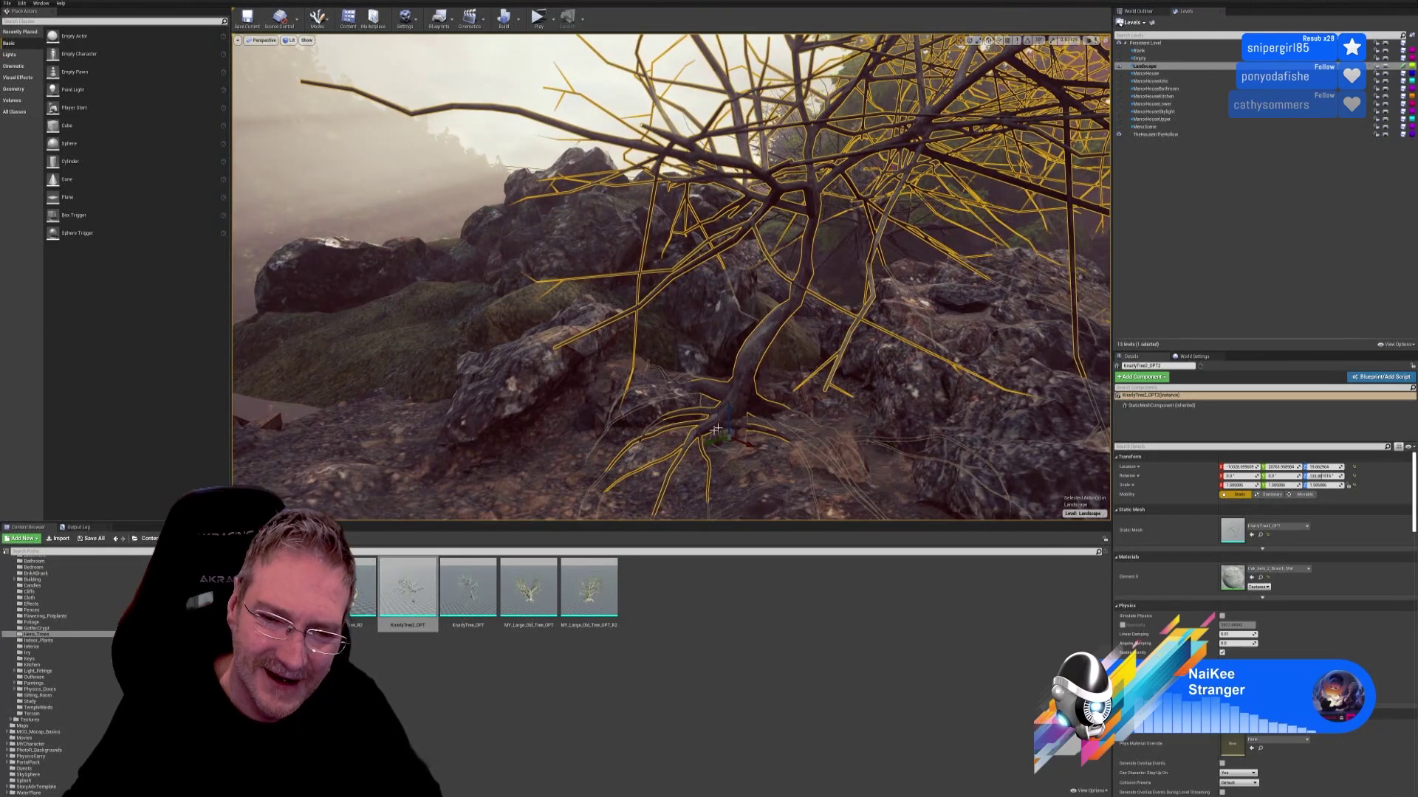
pyautogui.moveTo(716, 428); pyautogui.dragTo(495, 405, button='right')
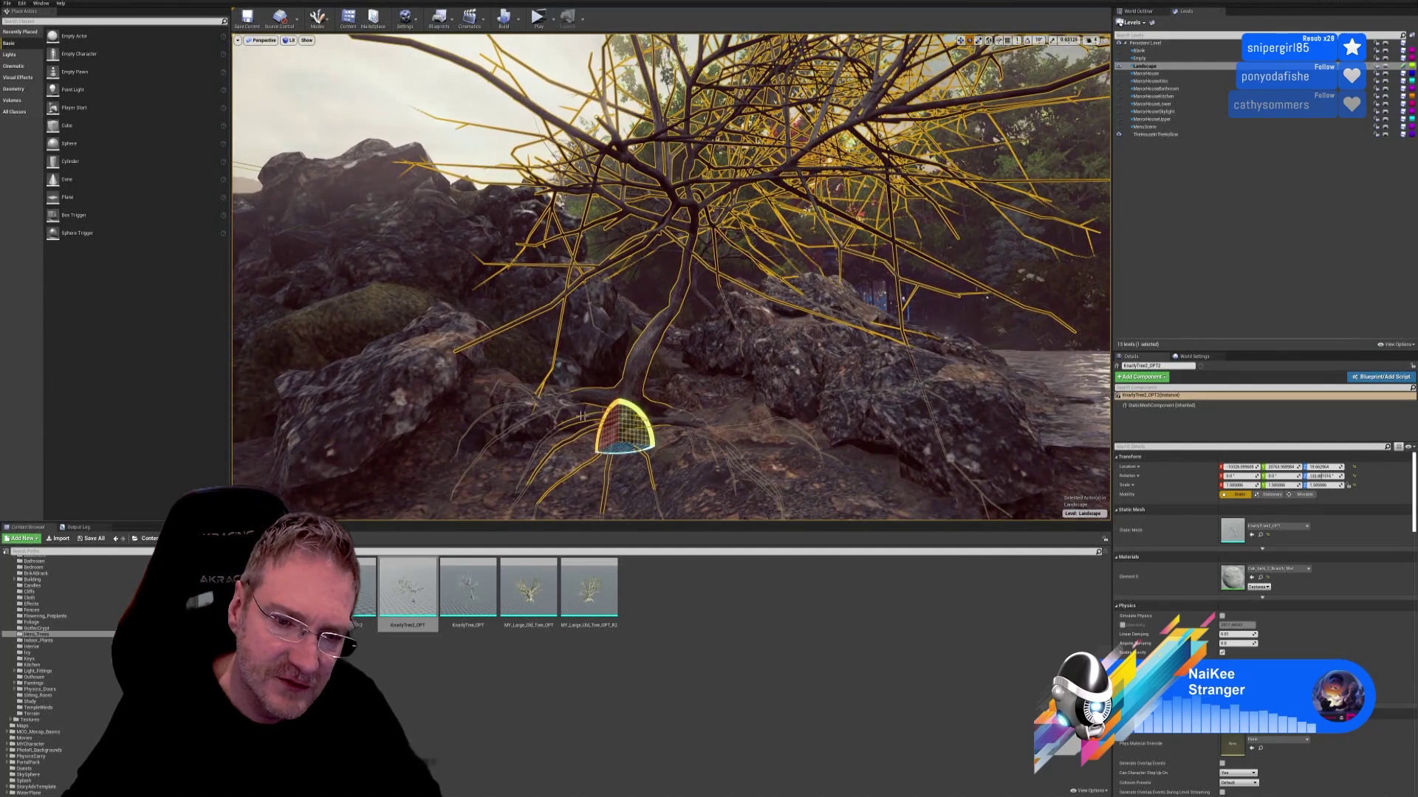
# Step: Rotate the dead tree to about 14 degrees, then view it up close
pyautogui.moveTo(641, 411); pyautogui.dragTo(654, 448)
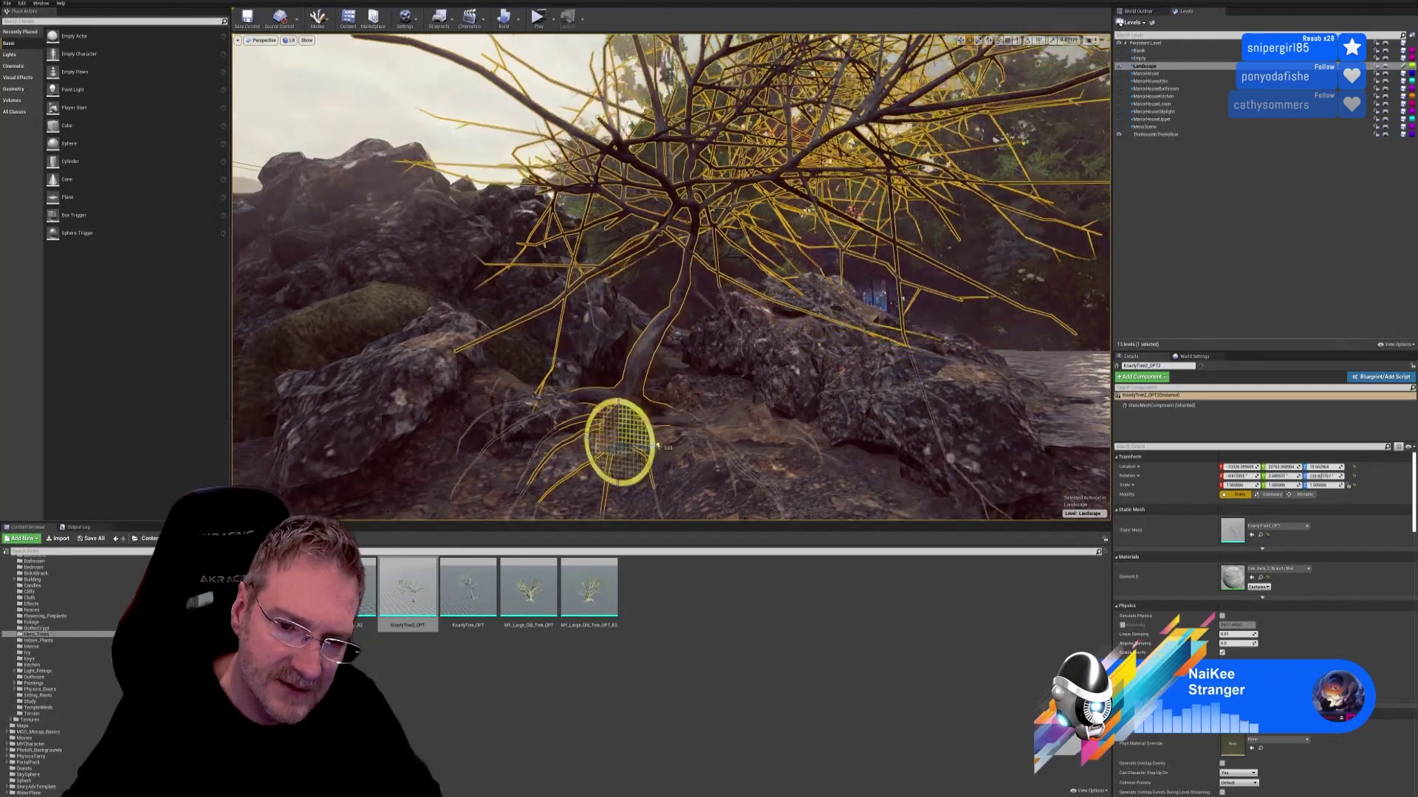
pyautogui.moveTo(656, 445); pyautogui.dragTo(655, 437)
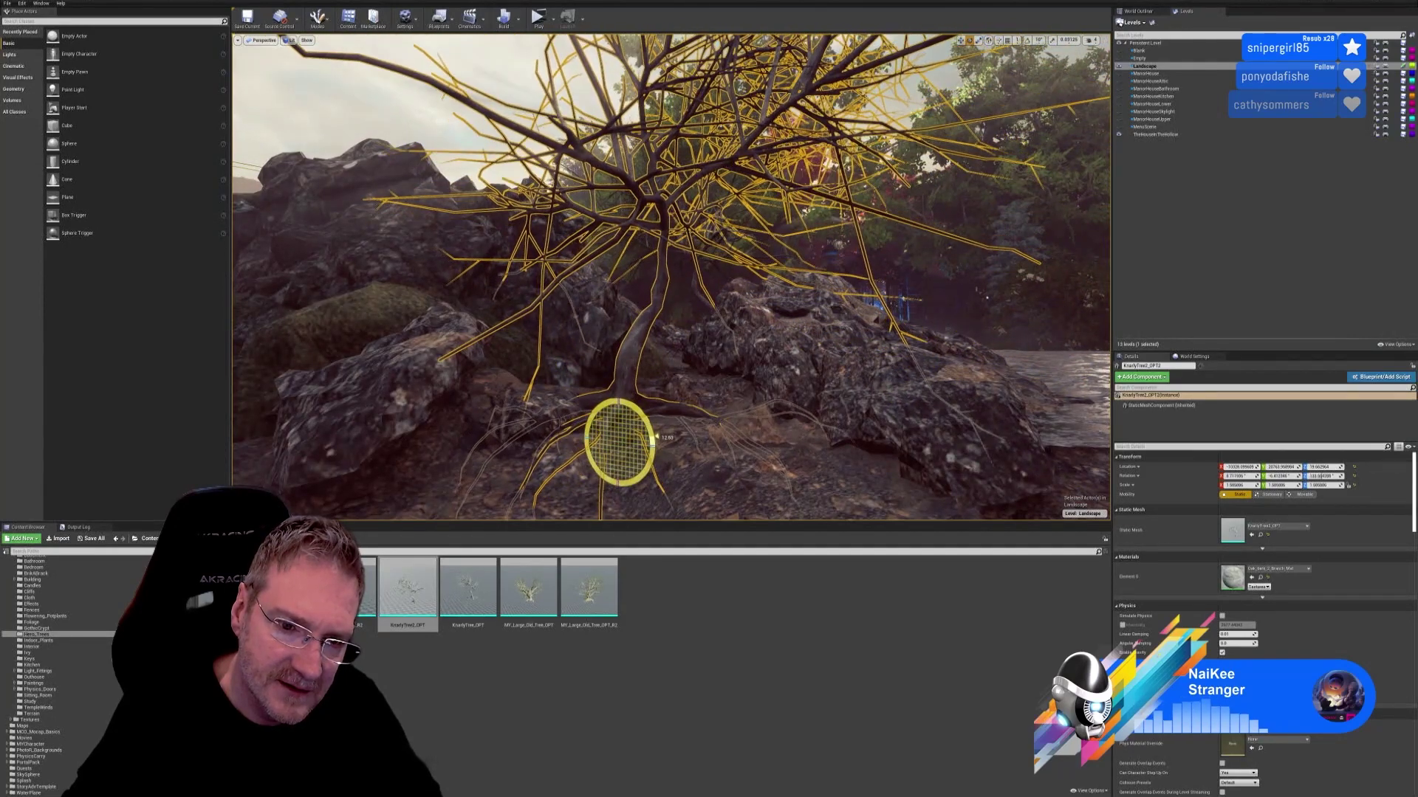
pyautogui.moveTo(655, 438)
pyautogui.mouseDown(button='right')
pyautogui.moveTo(561, 443)
pyautogui.moveTo(738, 443)
pyautogui.moveTo(628, 443)
pyautogui.moveTo(671, 458)
pyautogui.mouseUp(button='right')
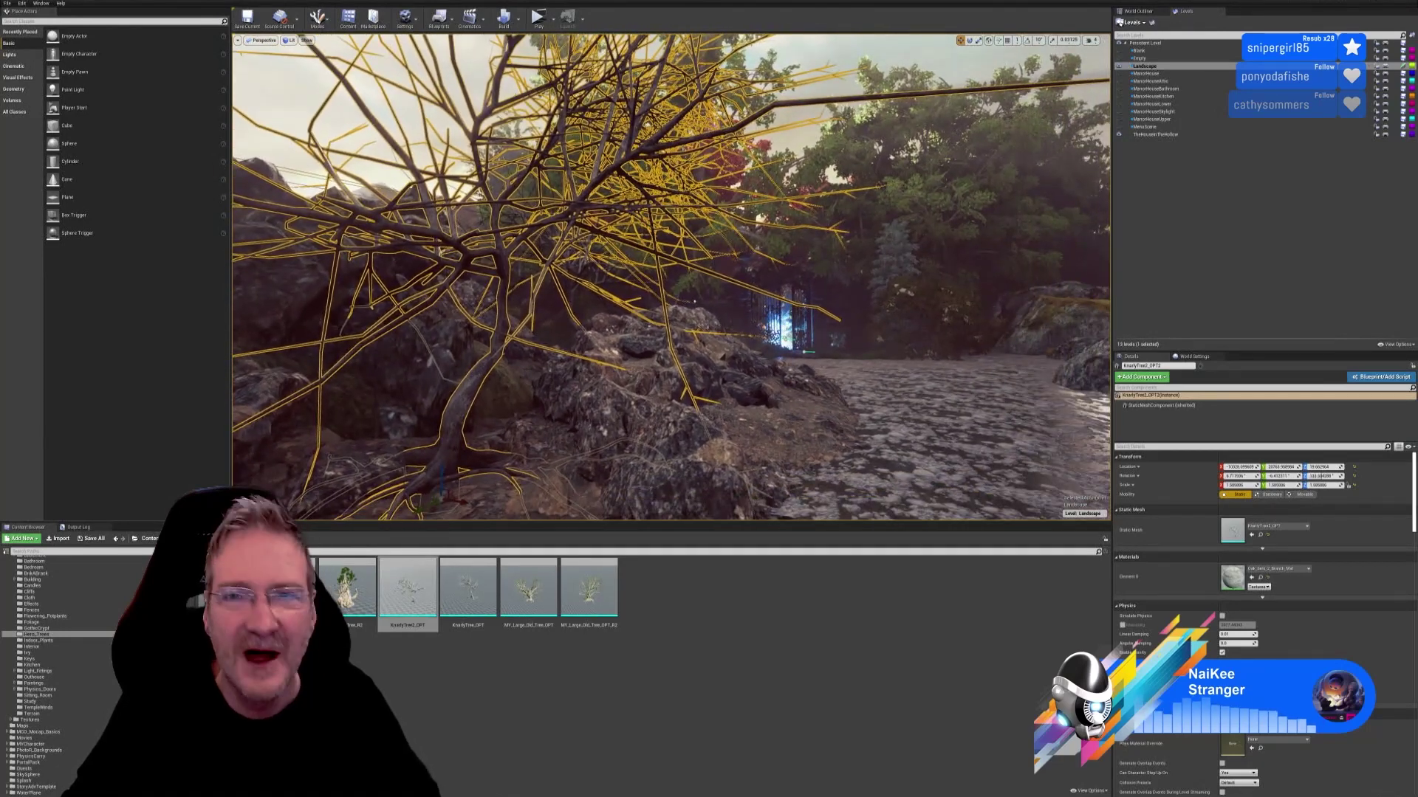
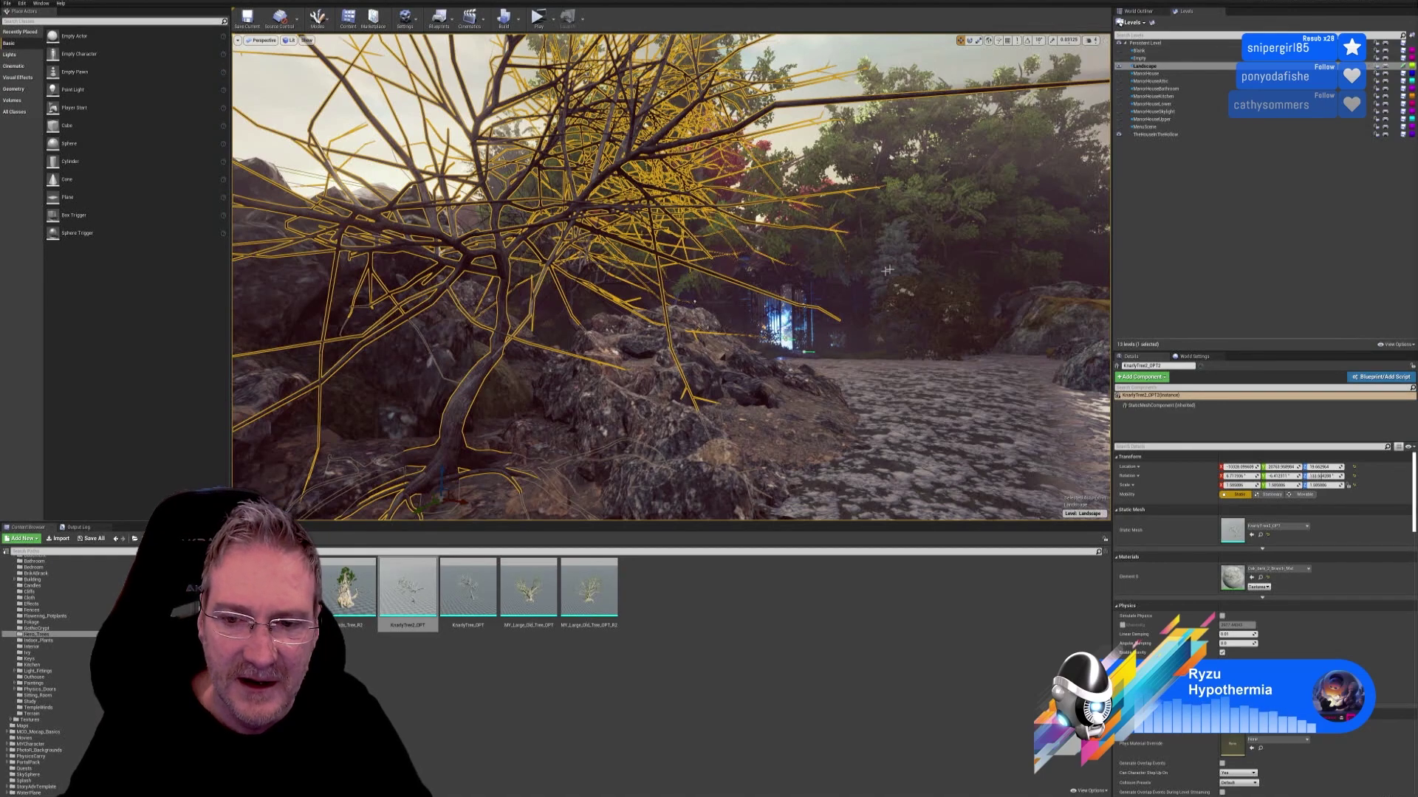
# Step: Drop a KnarlyTree_OPT mesh from the Content Browser beside the existing tree at the rocks
pyautogui.moveTo(670, 277); pyautogui.dragTo(583, 283, button='right')
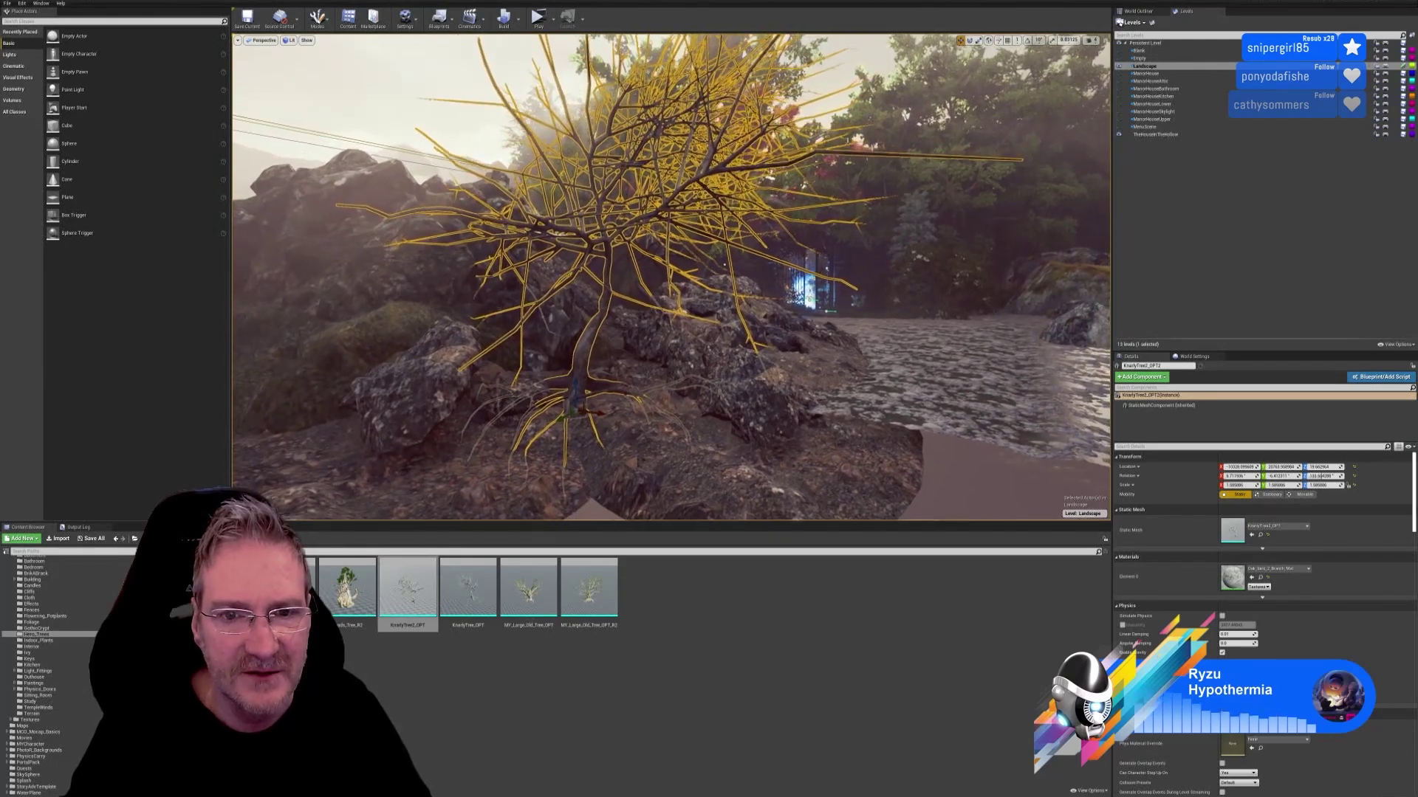
pyautogui.moveTo(583, 283); pyautogui.dragTo(783, 381, button='right')
pyautogui.press('f')
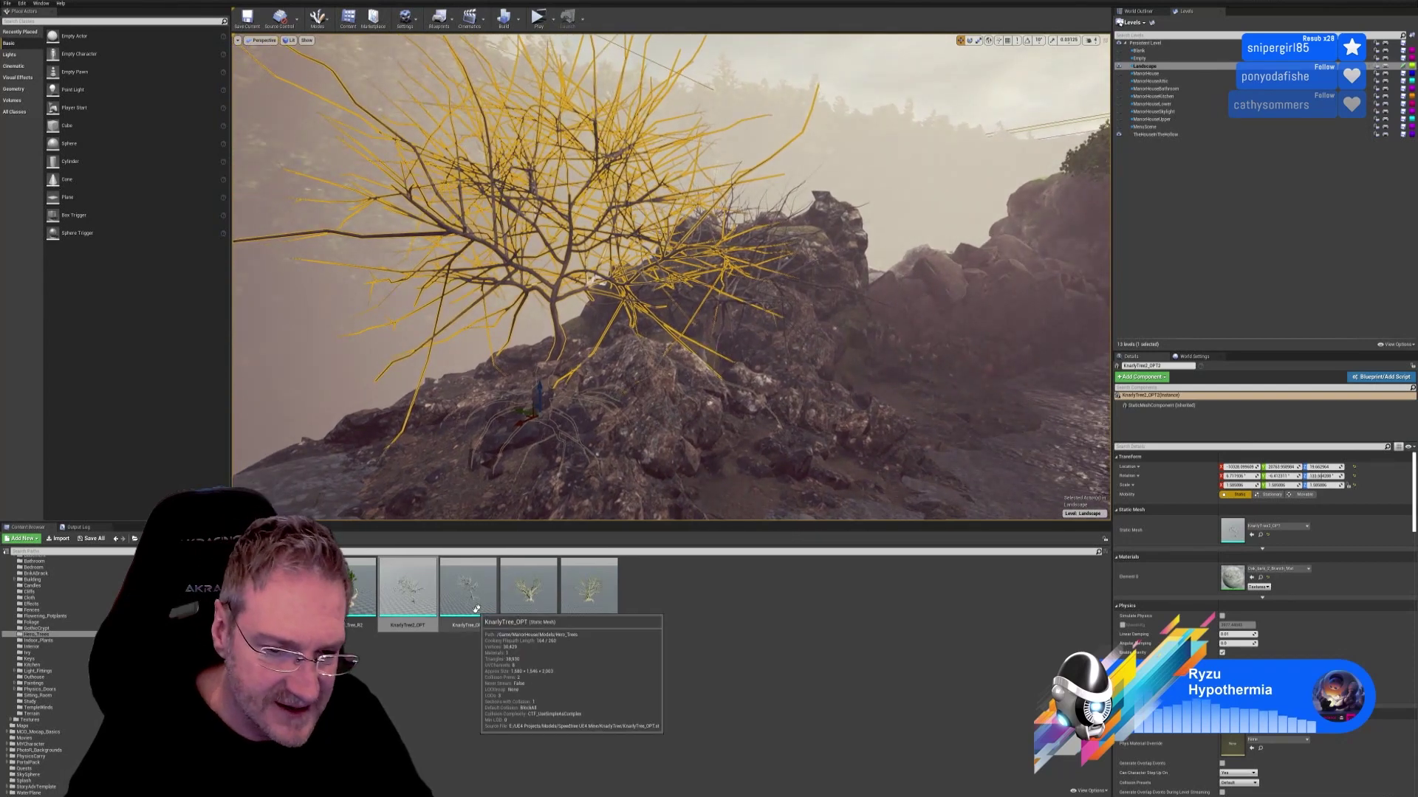
pyautogui.moveTo(665, 369); pyautogui.dragTo(679, 370, button='right')
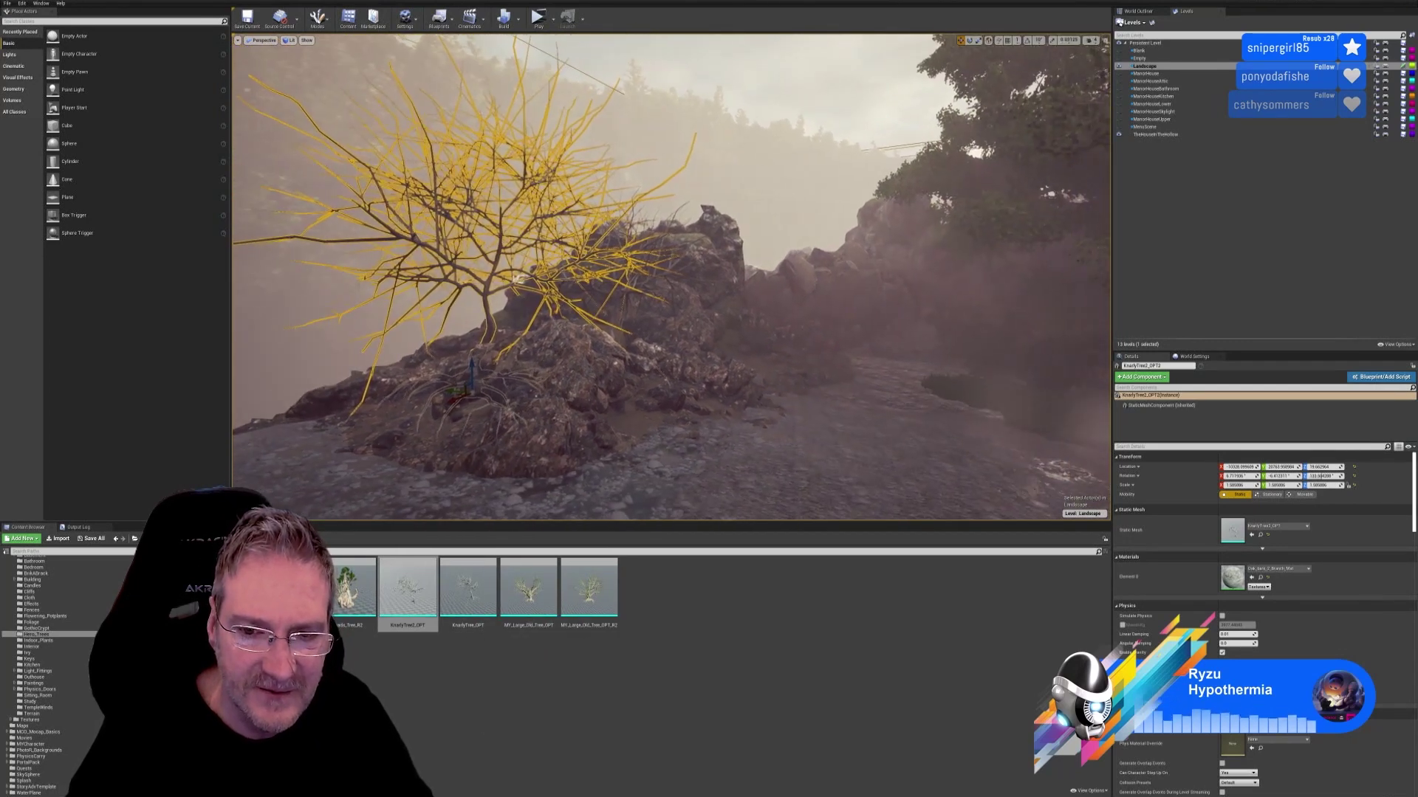
pyautogui.moveTo(469, 589)
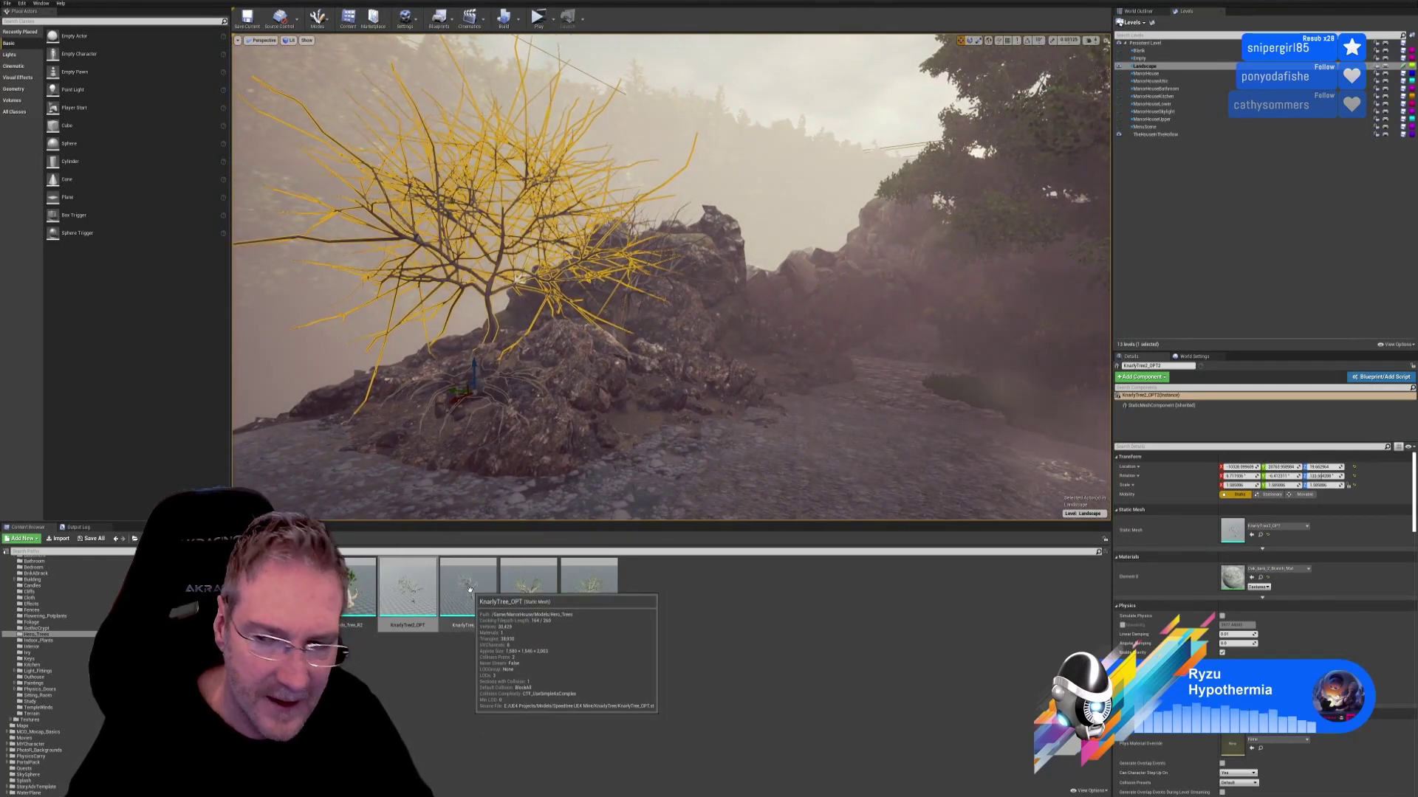
pyautogui.moveTo(469, 588); pyautogui.dragTo(770, 425)
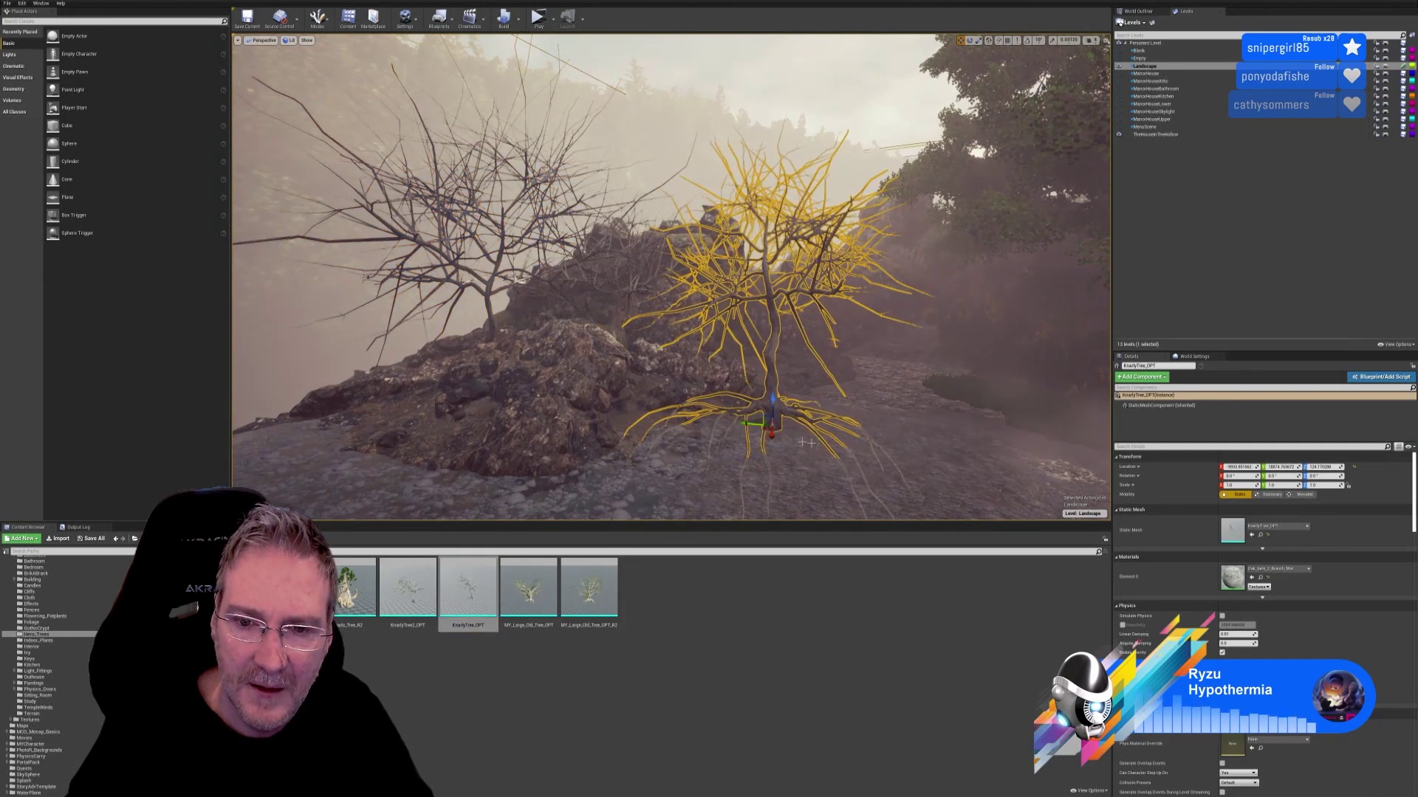
# Step: Lift the new tree upward until it sits on the rock with roots showing
pyautogui.moveTo(594, 436); pyautogui.dragTo(594, 435, button='right')
pyautogui.moveTo(689, 427); pyautogui.dragTo(598, 401)
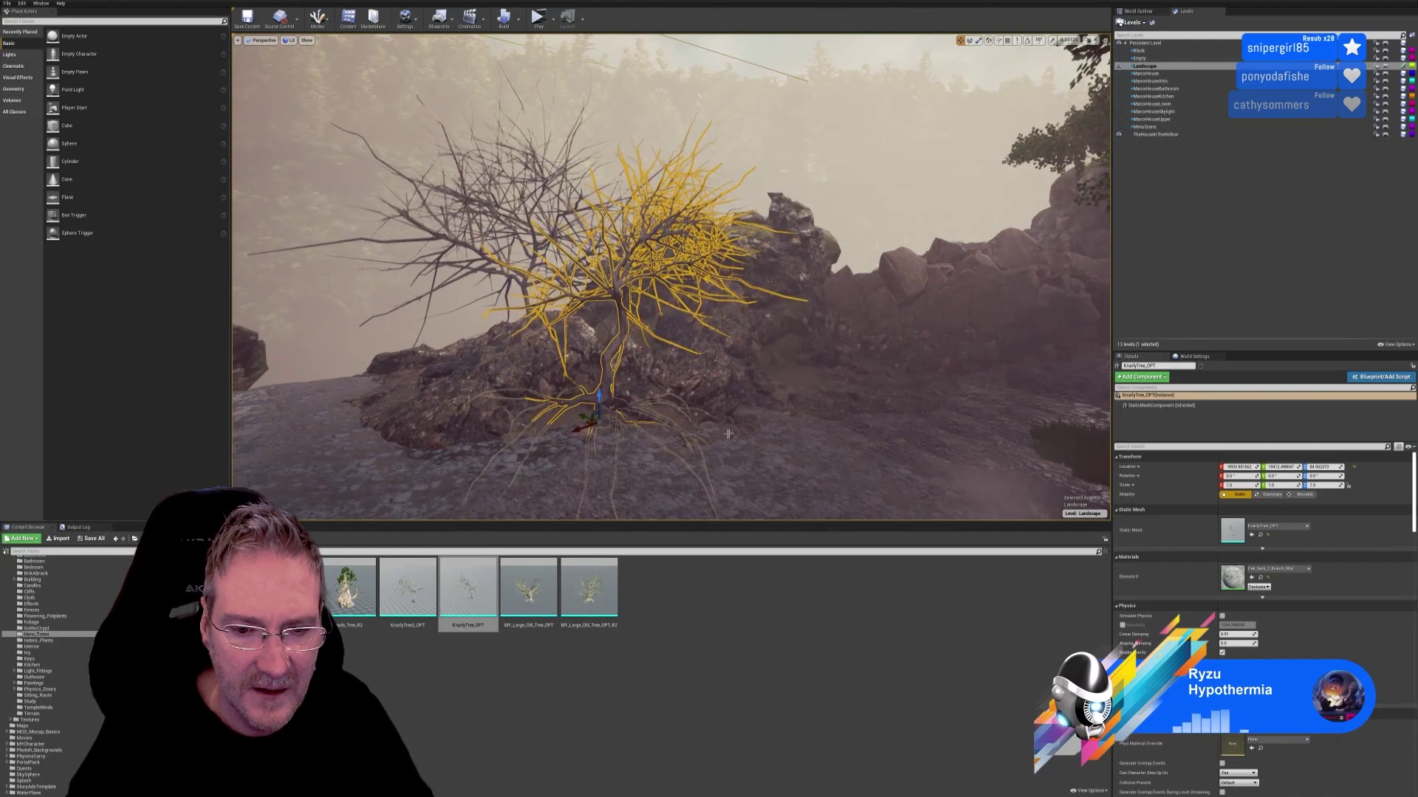
pyautogui.moveTo(728, 434); pyautogui.dragTo(774, 437, button='right')
pyautogui.moveTo(637, 399)
pyautogui.mouseDown()
pyautogui.moveTo(637, 369)
pyautogui.moveTo(633, 393)
pyautogui.mouseUp()
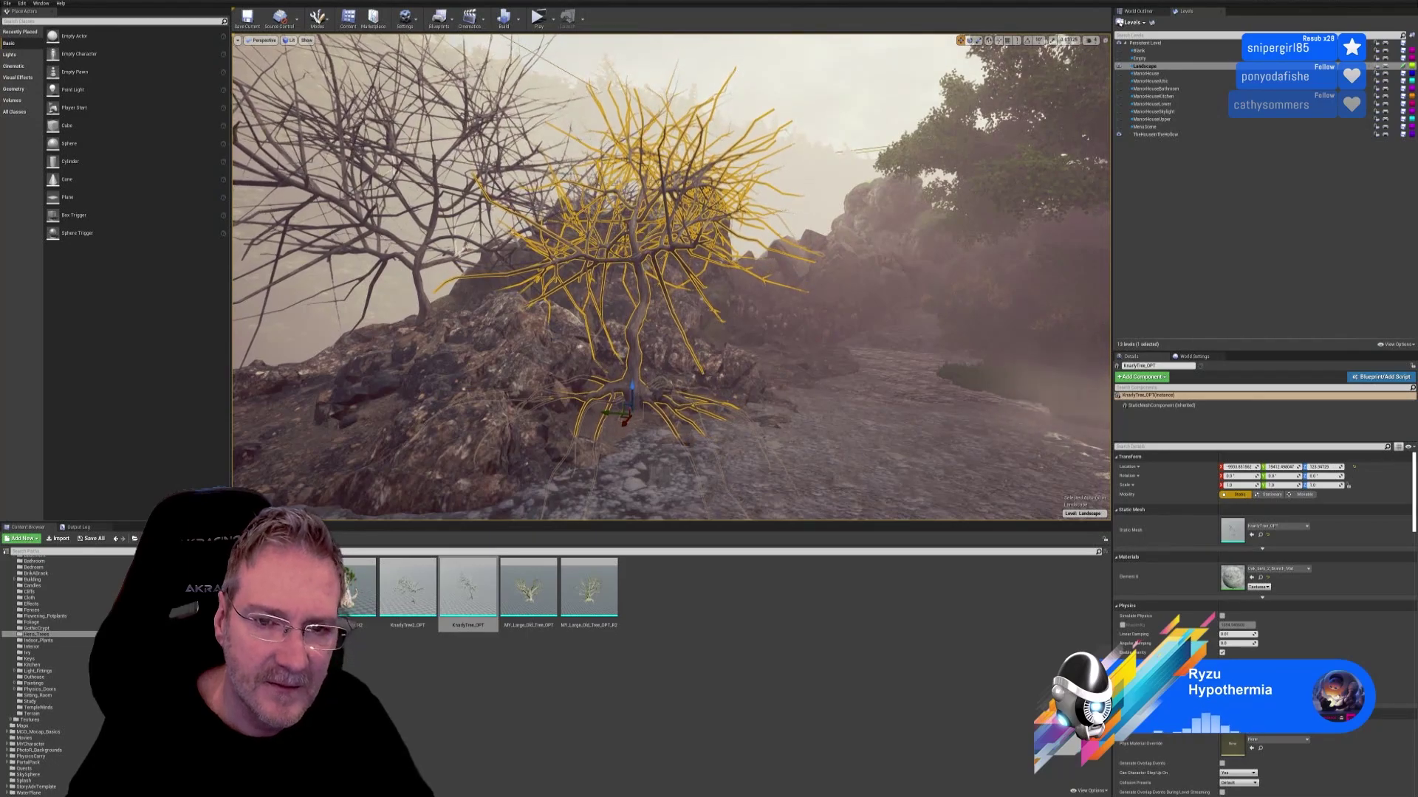
pyautogui.moveTo(632, 393)
pyautogui.mouseDown(button='right')
pyautogui.moveTo(613, 393)
pyautogui.moveTo(653, 391)
pyautogui.moveTo(609, 392)
pyautogui.mouseUp(button='right')
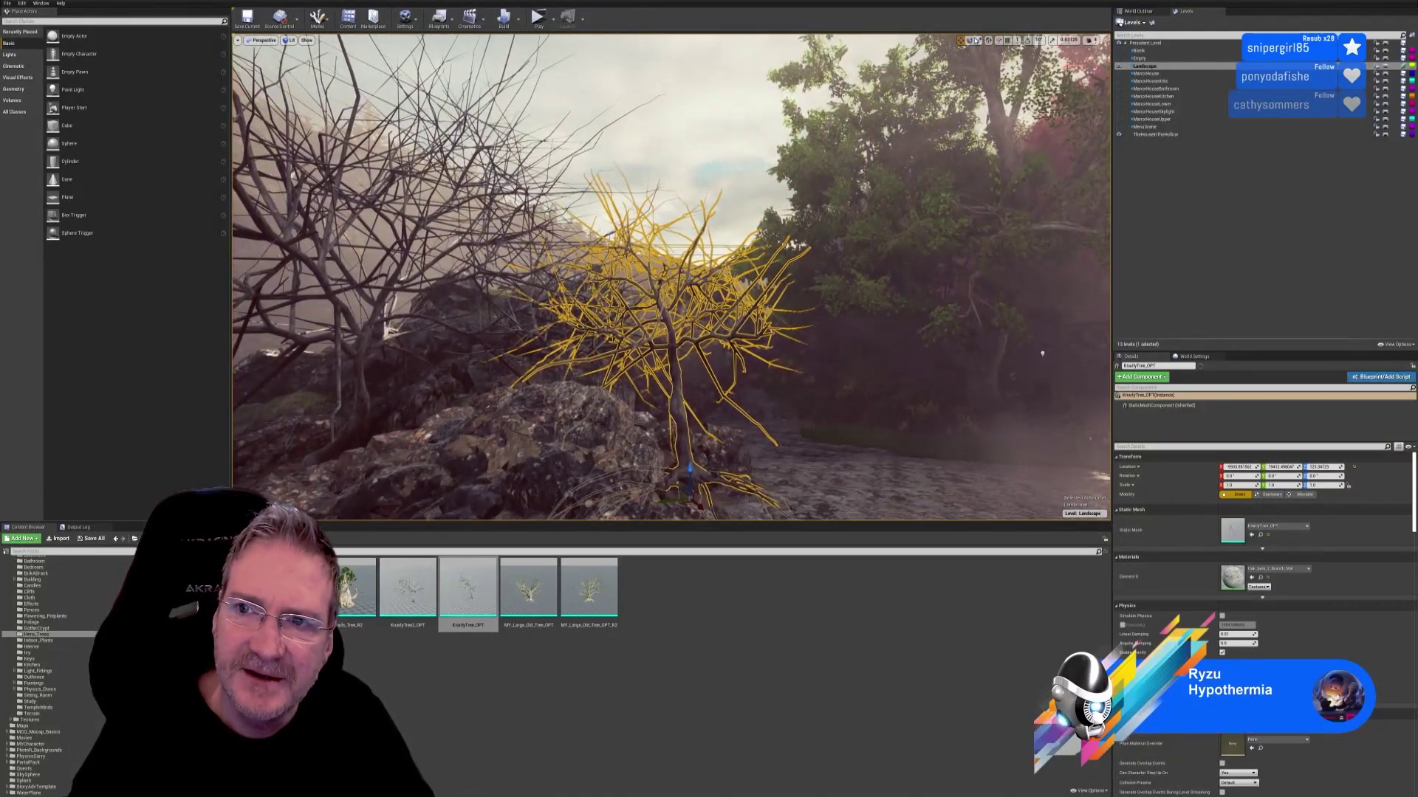
# Step: Turn the tree 18° about its vertical axis and refocus the view on it
pyautogui.moveTo(805, 373); pyautogui.dragTo(802, 379, button='right')
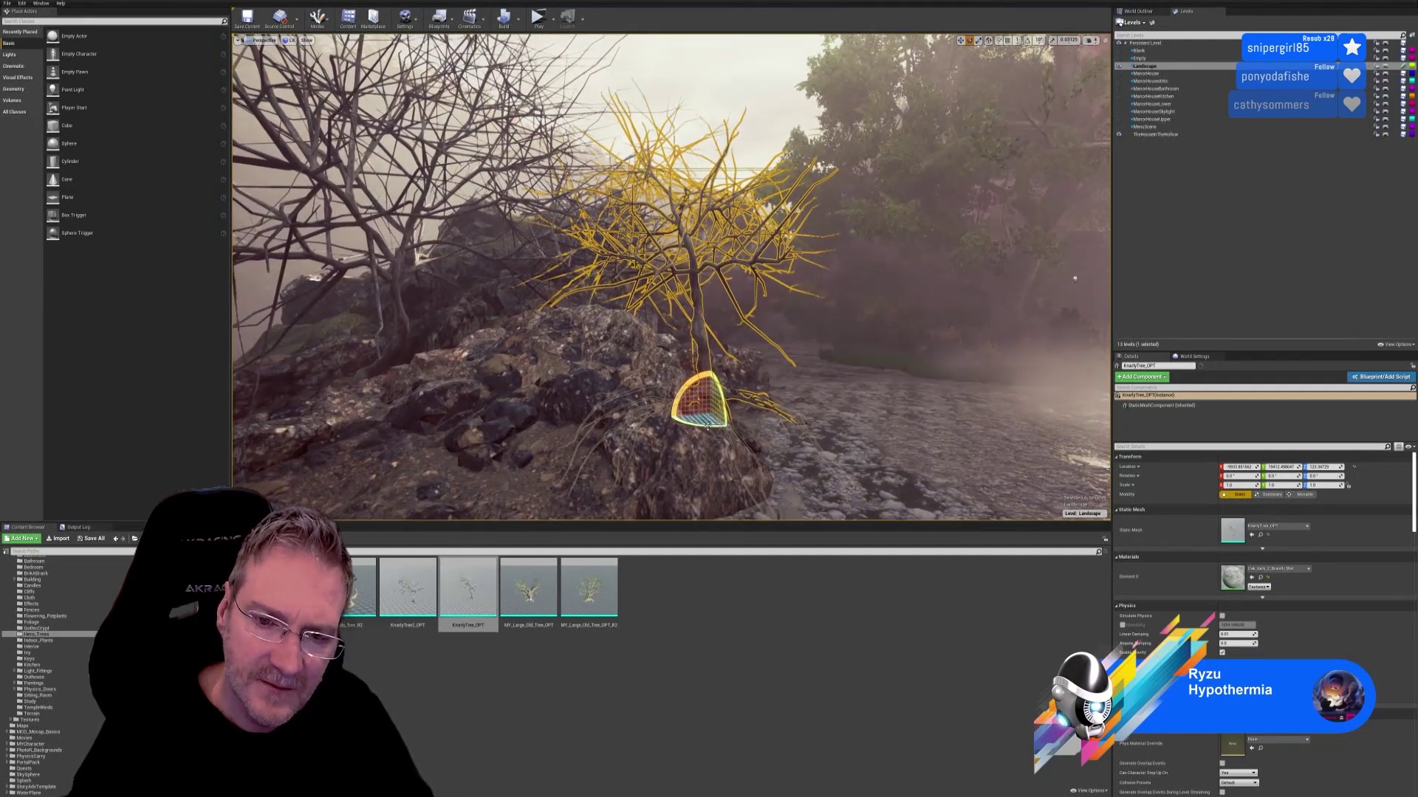
pyautogui.moveTo(707, 426); pyautogui.dragTo(739, 426)
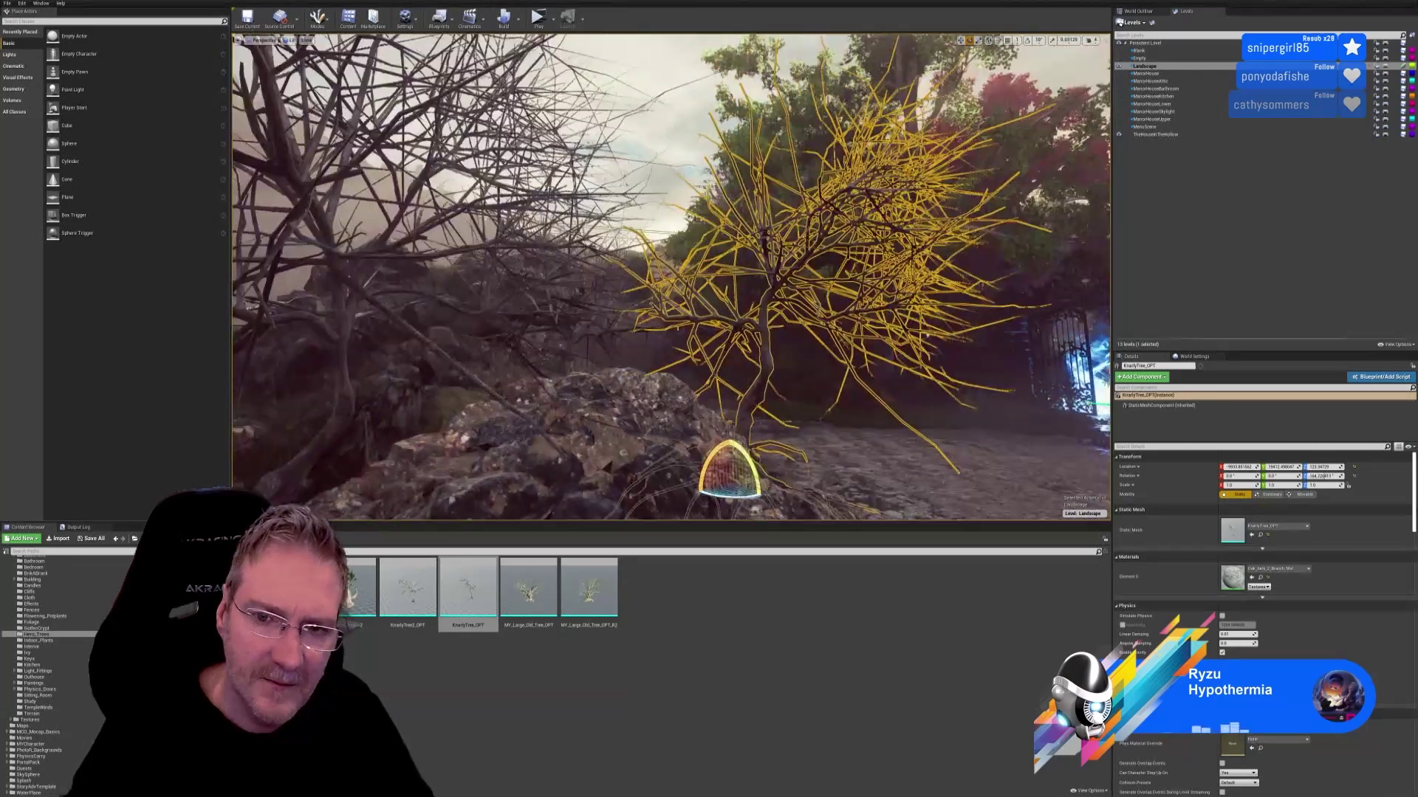
pyautogui.moveTo(1061, 345)
pyautogui.mouseDown(button='right')
pyautogui.moveTo(1086, 344)
pyautogui.moveTo(1062, 344)
pyautogui.mouseUp(button='right')
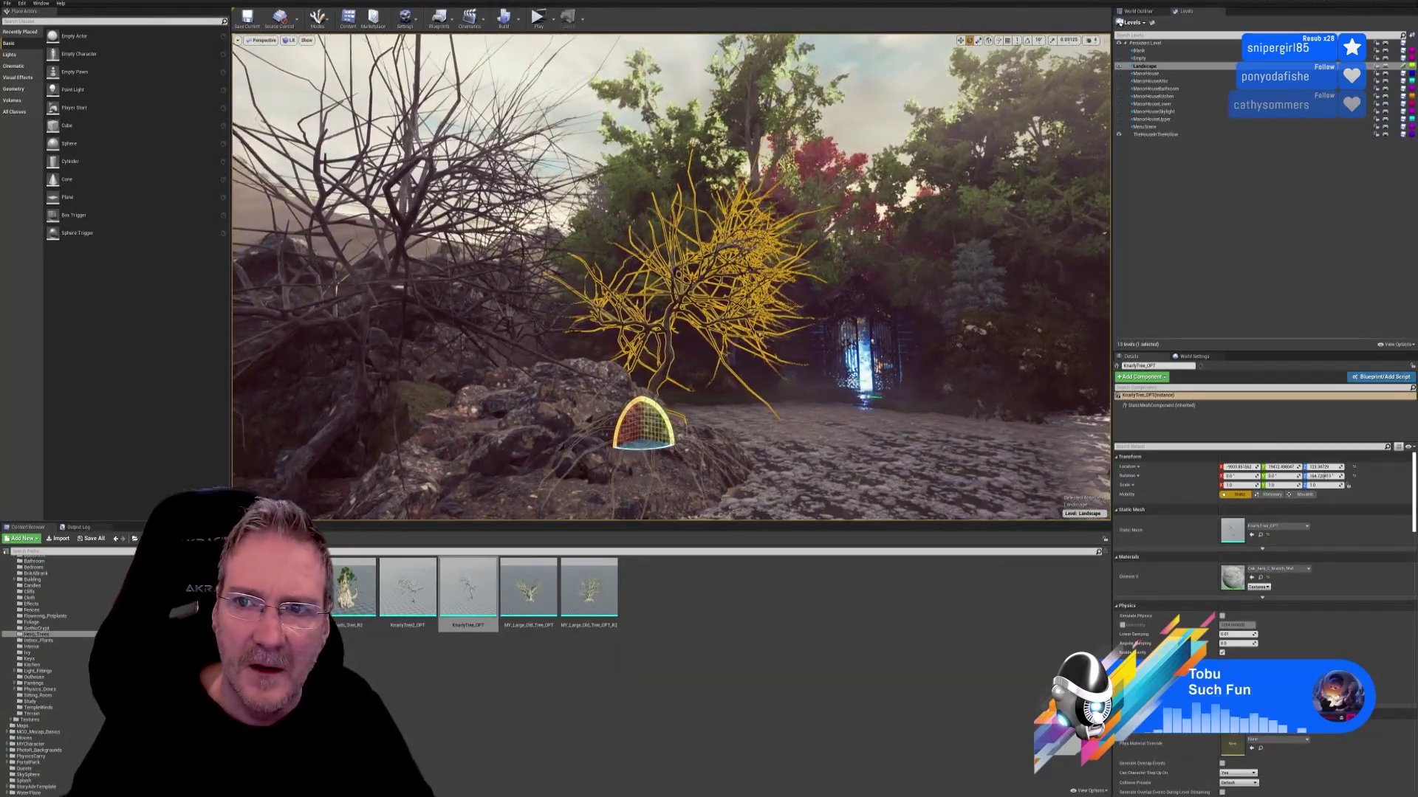
pyautogui.moveTo(1062, 345); pyautogui.dragTo(1085, 344, button='right')
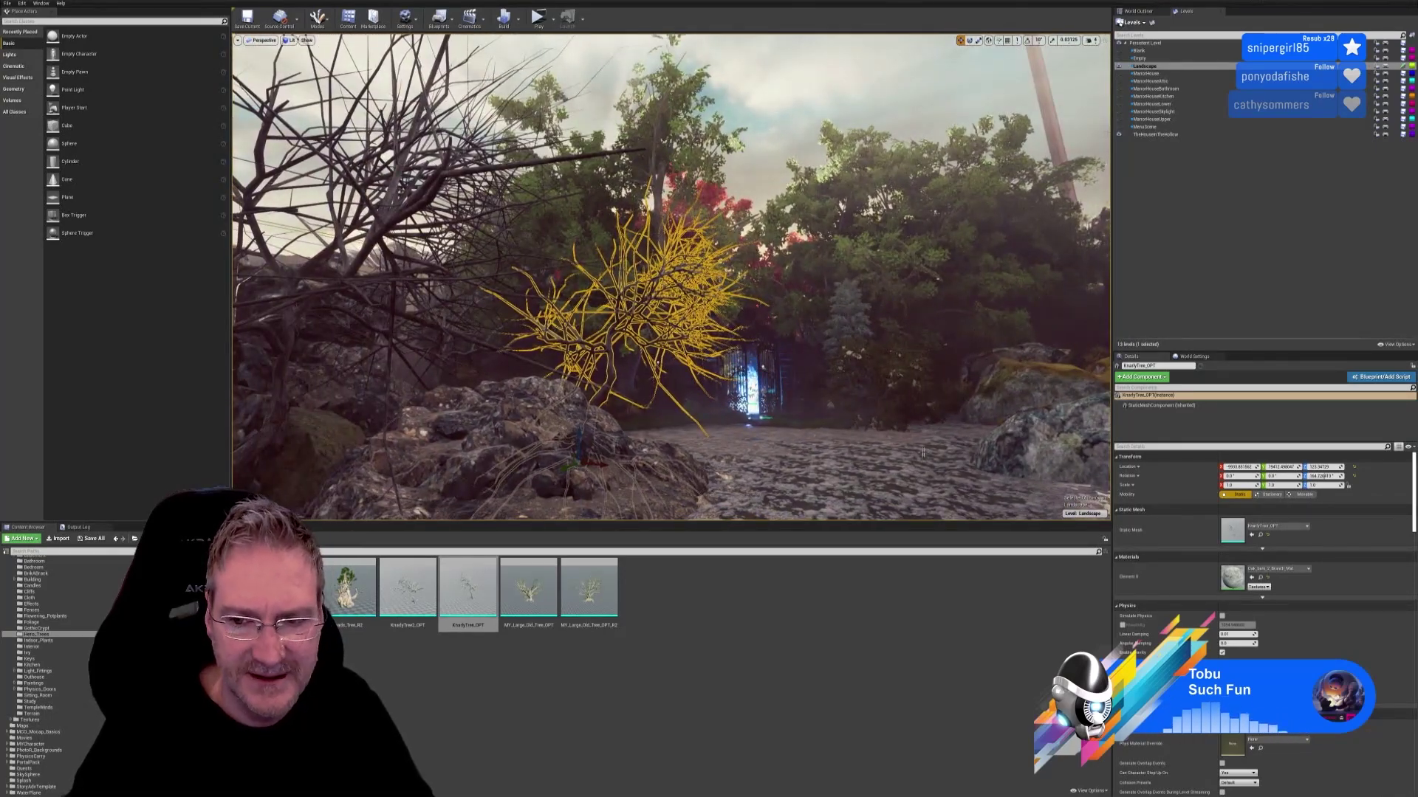
pyautogui.moveTo(919, 452)
pyautogui.mouseDown(button='right')
pyautogui.moveTo(864, 452)
pyautogui.moveTo(919, 452)
pyautogui.mouseUp(button='right')
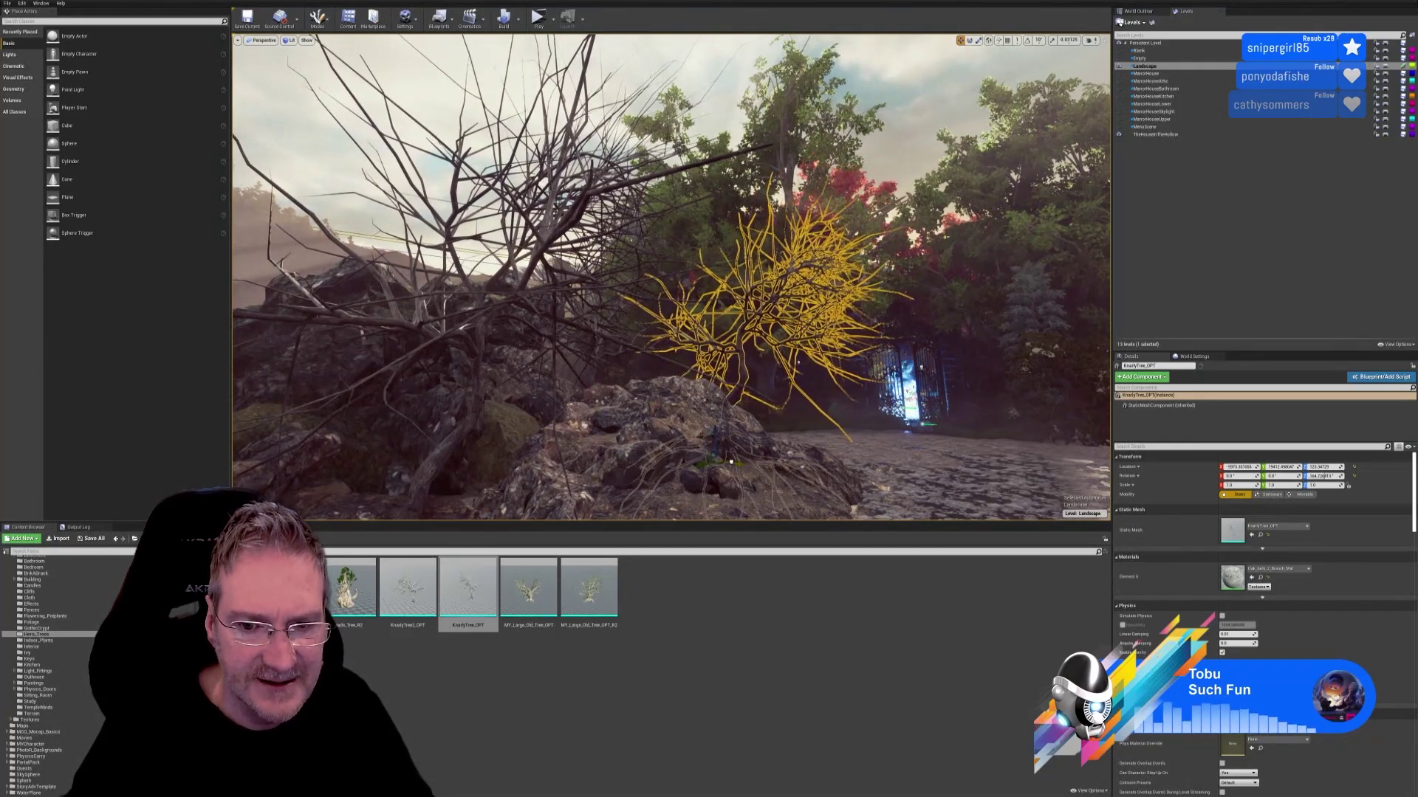
pyautogui.moveTo(838, 445)
pyautogui.mouseDown(button='right')
pyautogui.moveTo(916, 445)
pyautogui.moveTo(858, 447)
pyautogui.mouseUp(button='right')
pyautogui.press('f')
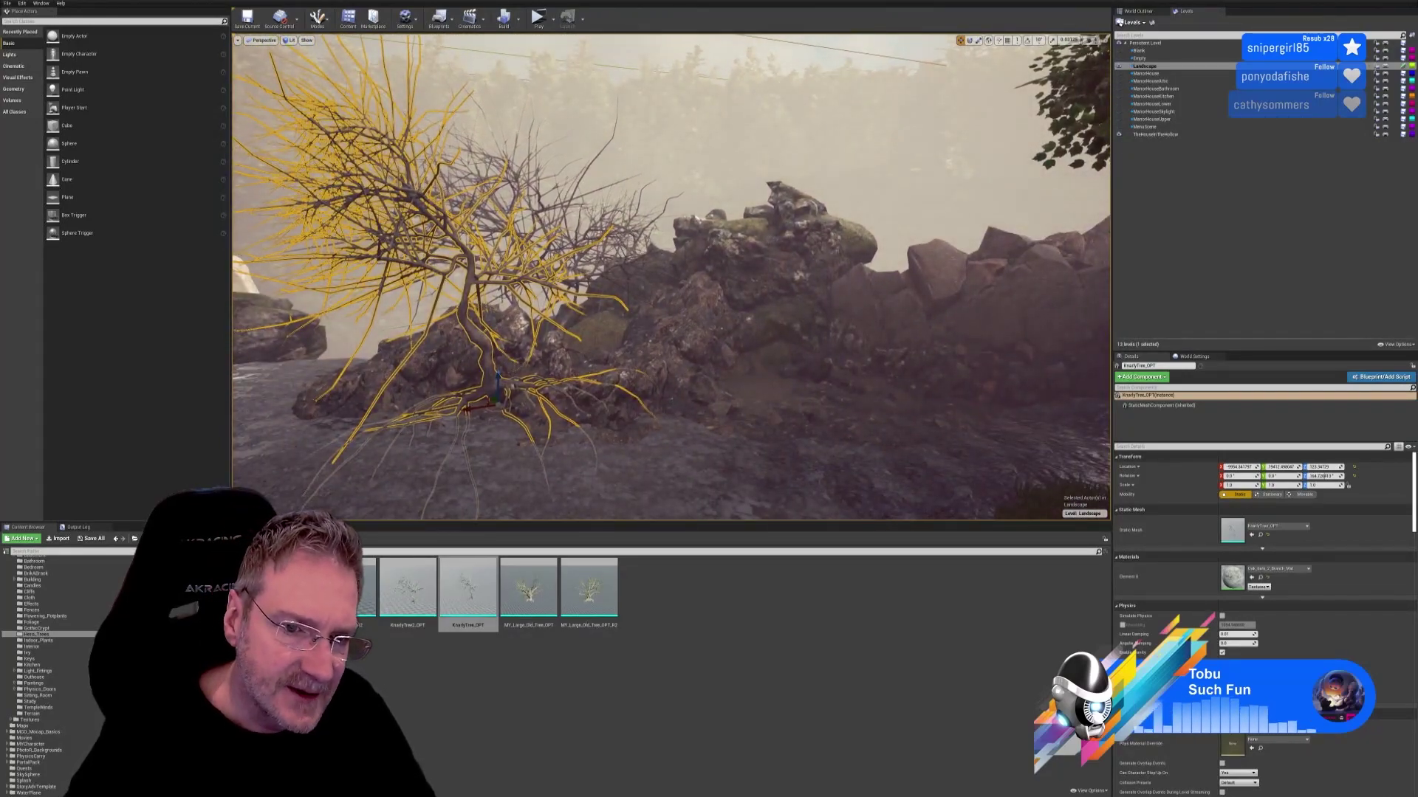
# Step: Duplicate the tree, move the copy right and scale it up to about 1.6
pyautogui.rightClick(484, 338)
pyautogui.moveTo(516, 507)
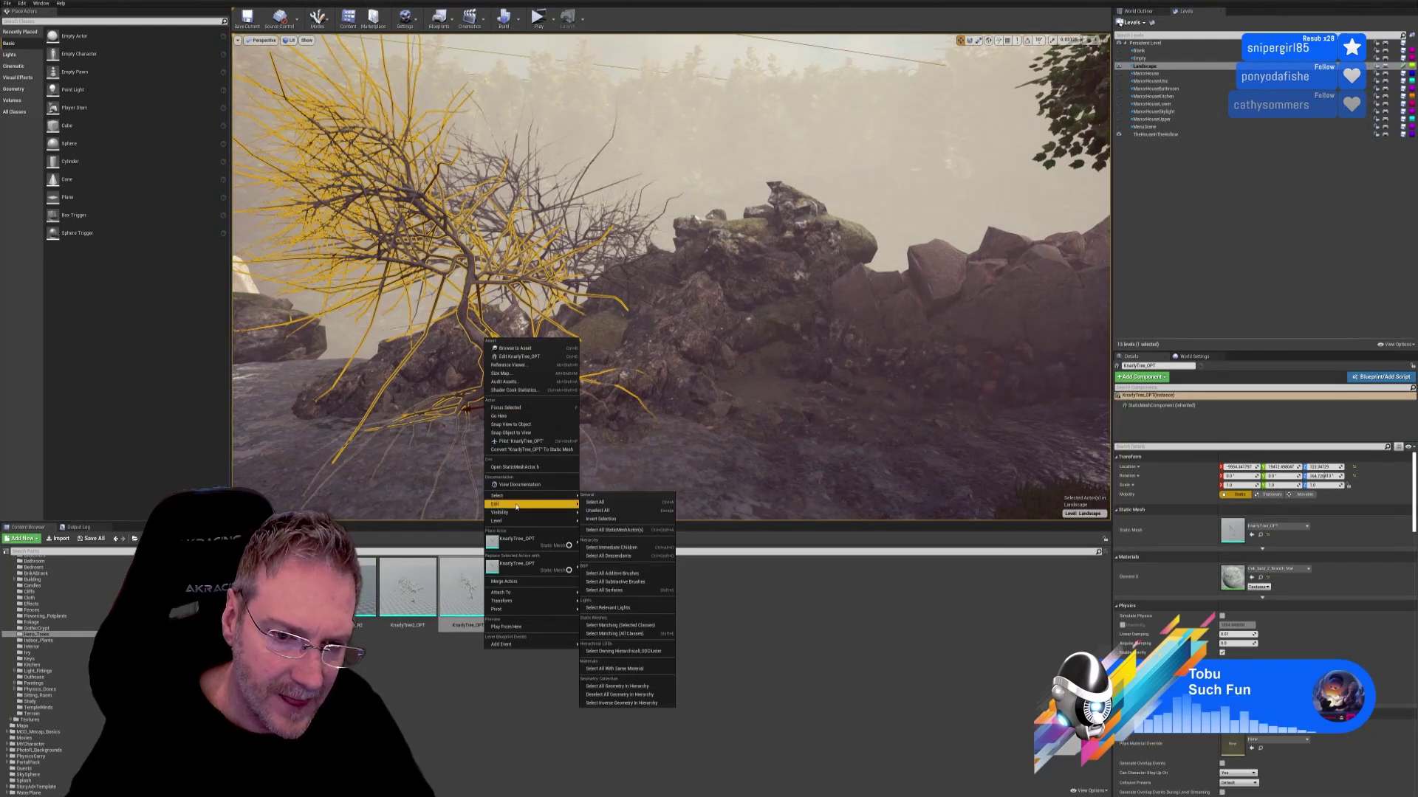
pyautogui.click(607, 538)
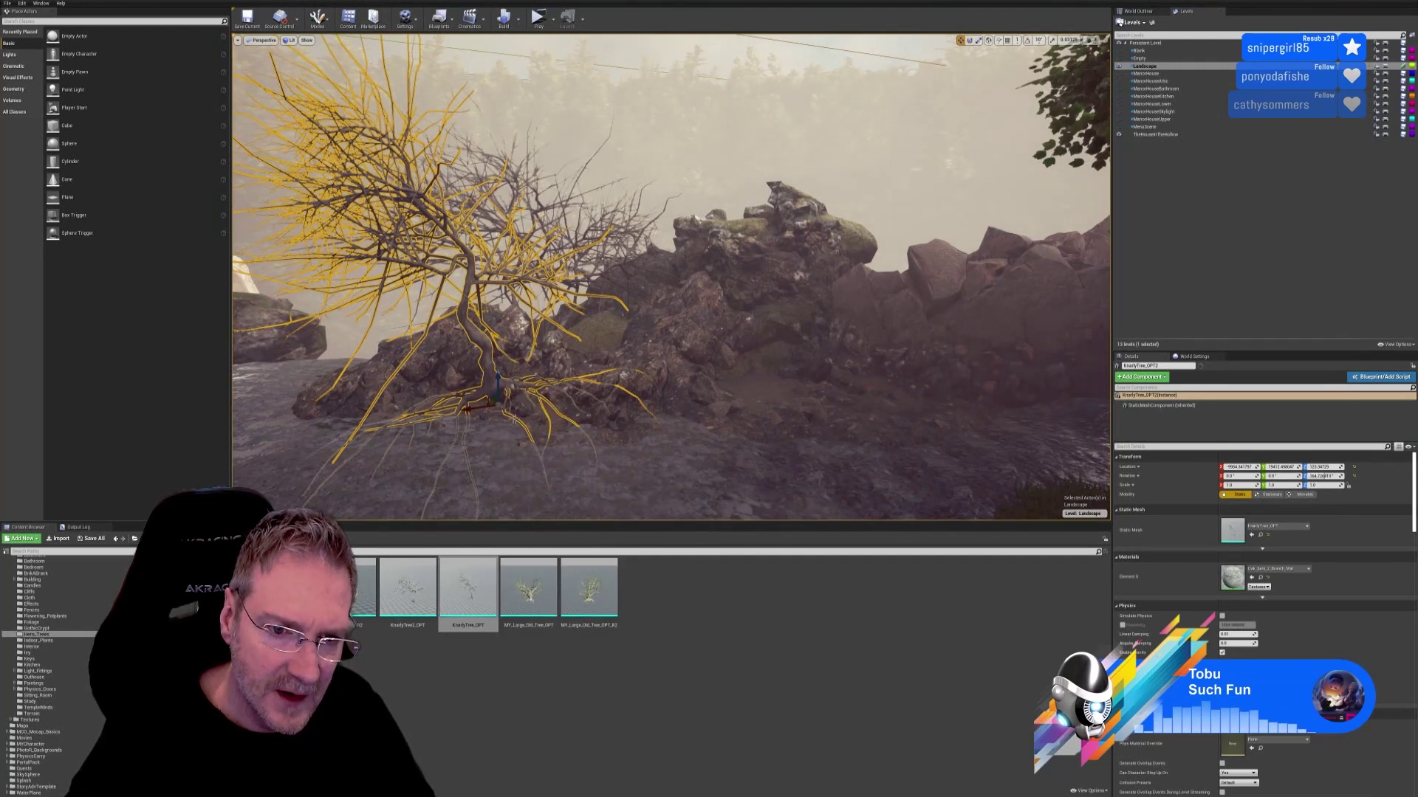
pyautogui.moveTo(484, 409); pyautogui.dragTo(585, 396)
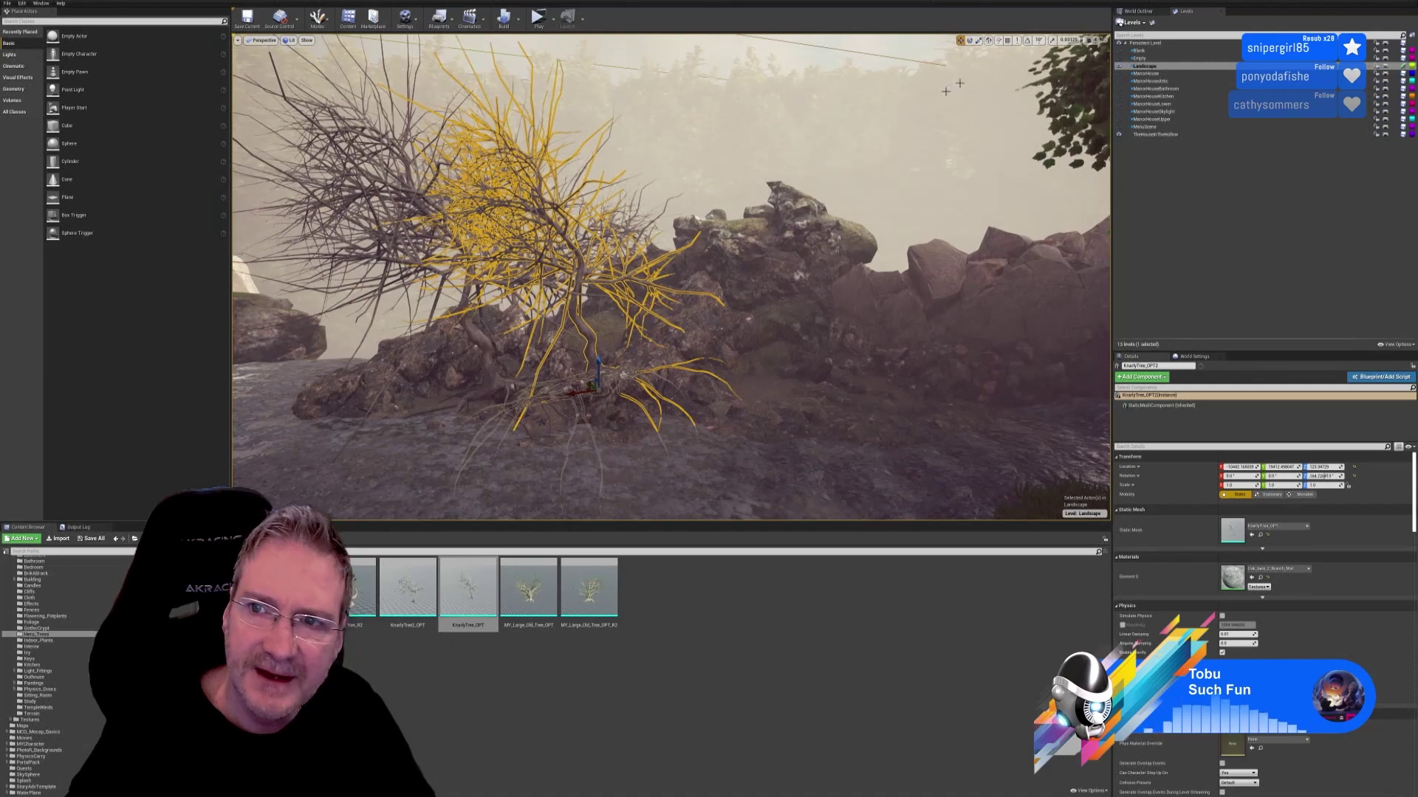
pyautogui.click(979, 41)
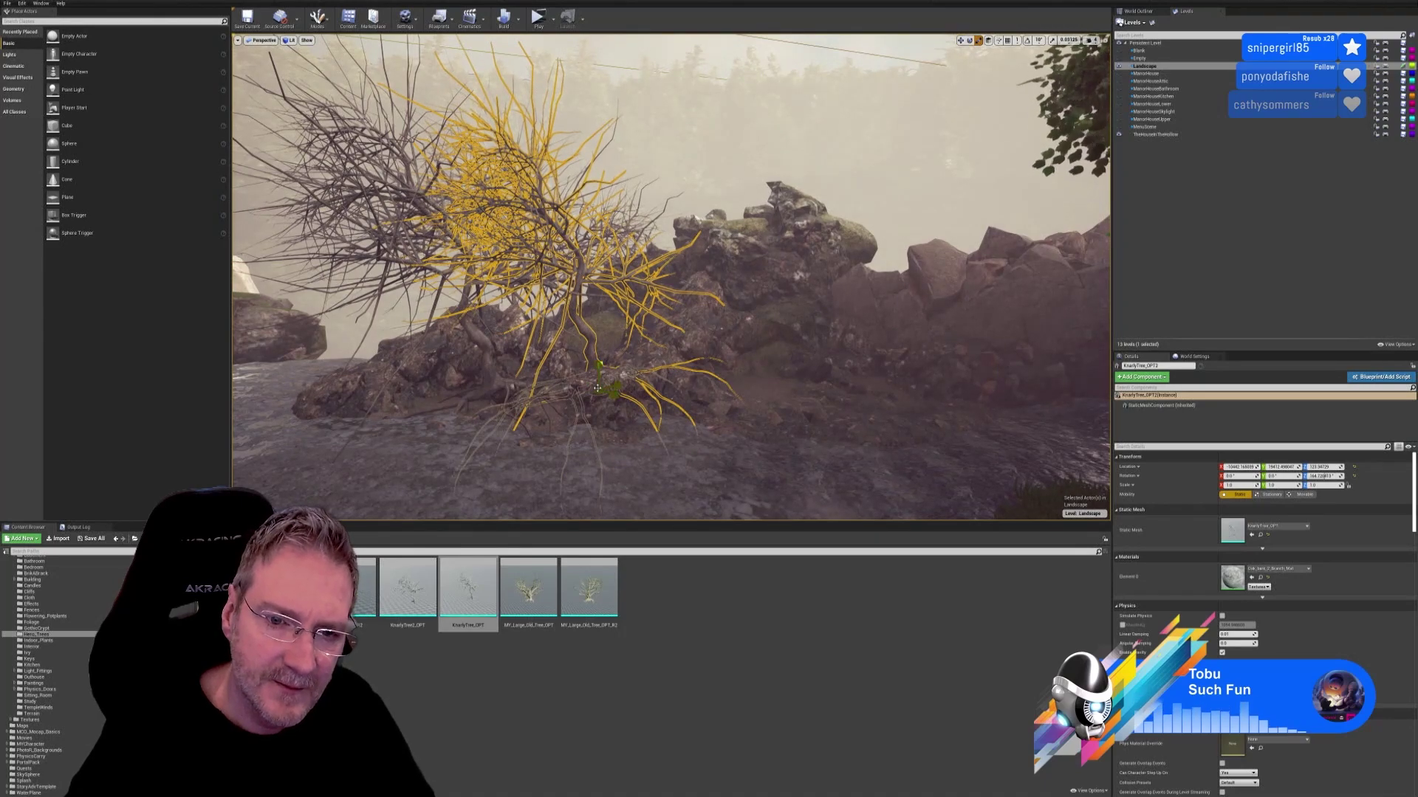
pyautogui.moveTo(598, 390); pyautogui.dragTo(686, 301)
pyautogui.click(961, 42)
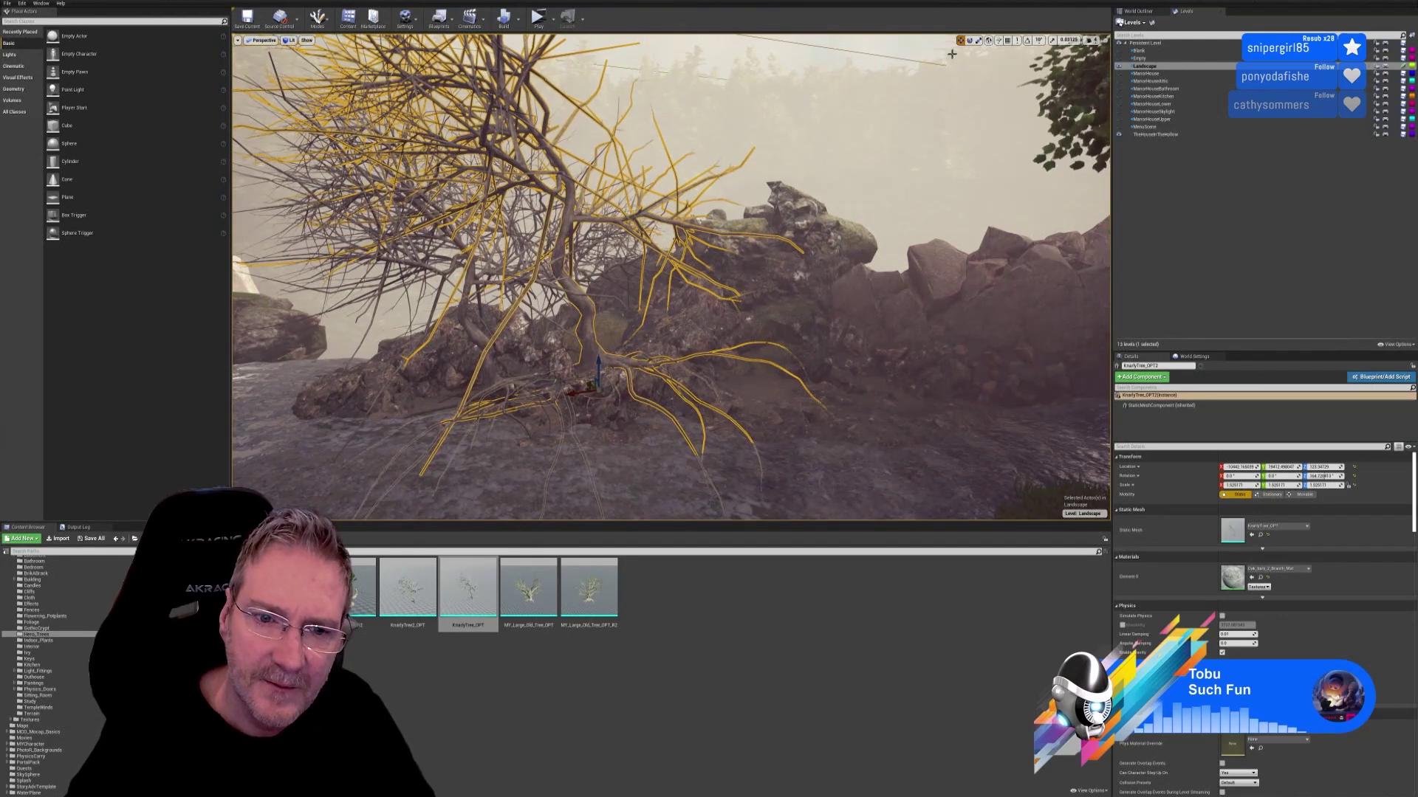
pyautogui.moveTo(599, 388); pyautogui.dragTo(668, 291)
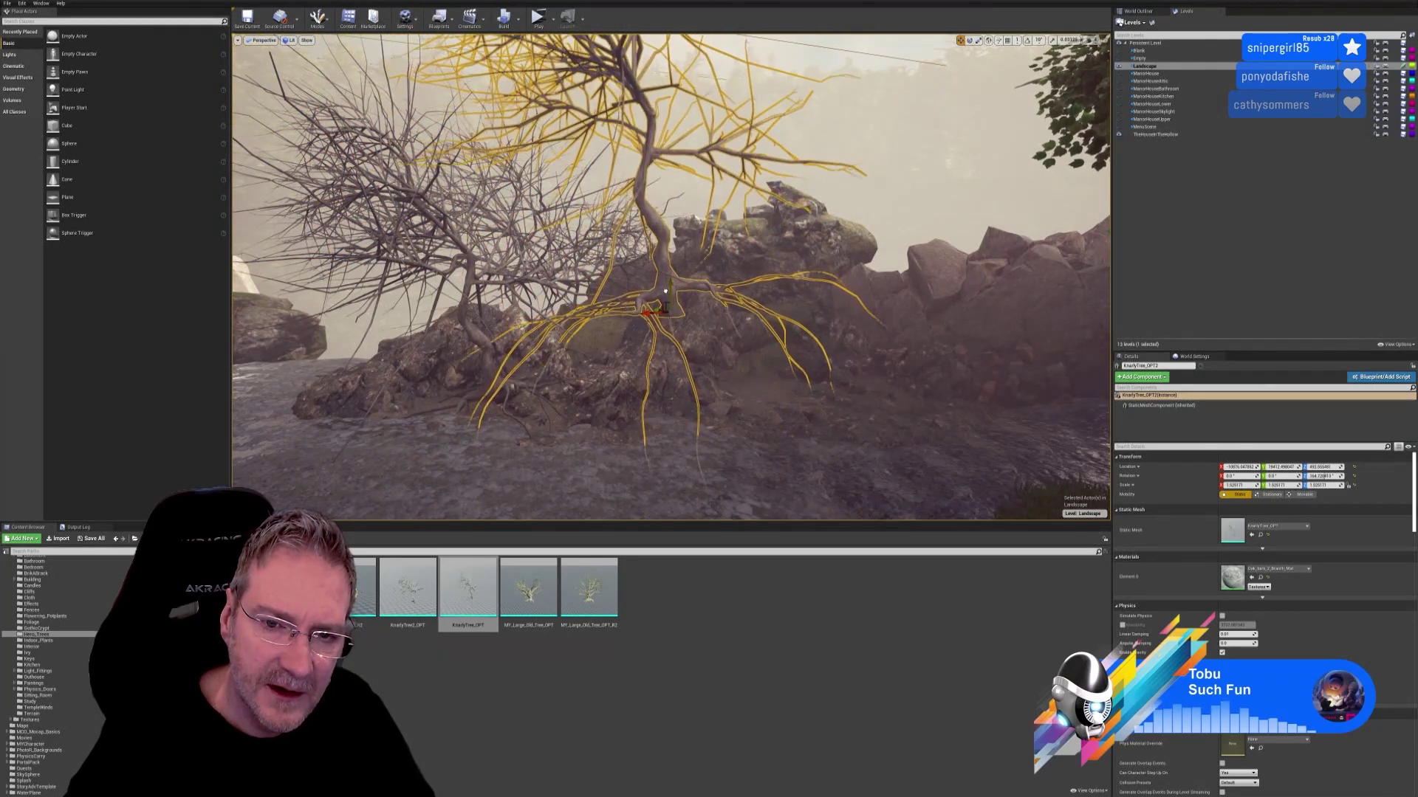
# Step: Spin the copy about its vertical axis, shift it left and sink it into the rocks
pyautogui.moveTo(774, 167); pyautogui.dragTo(691, 175, button='right')
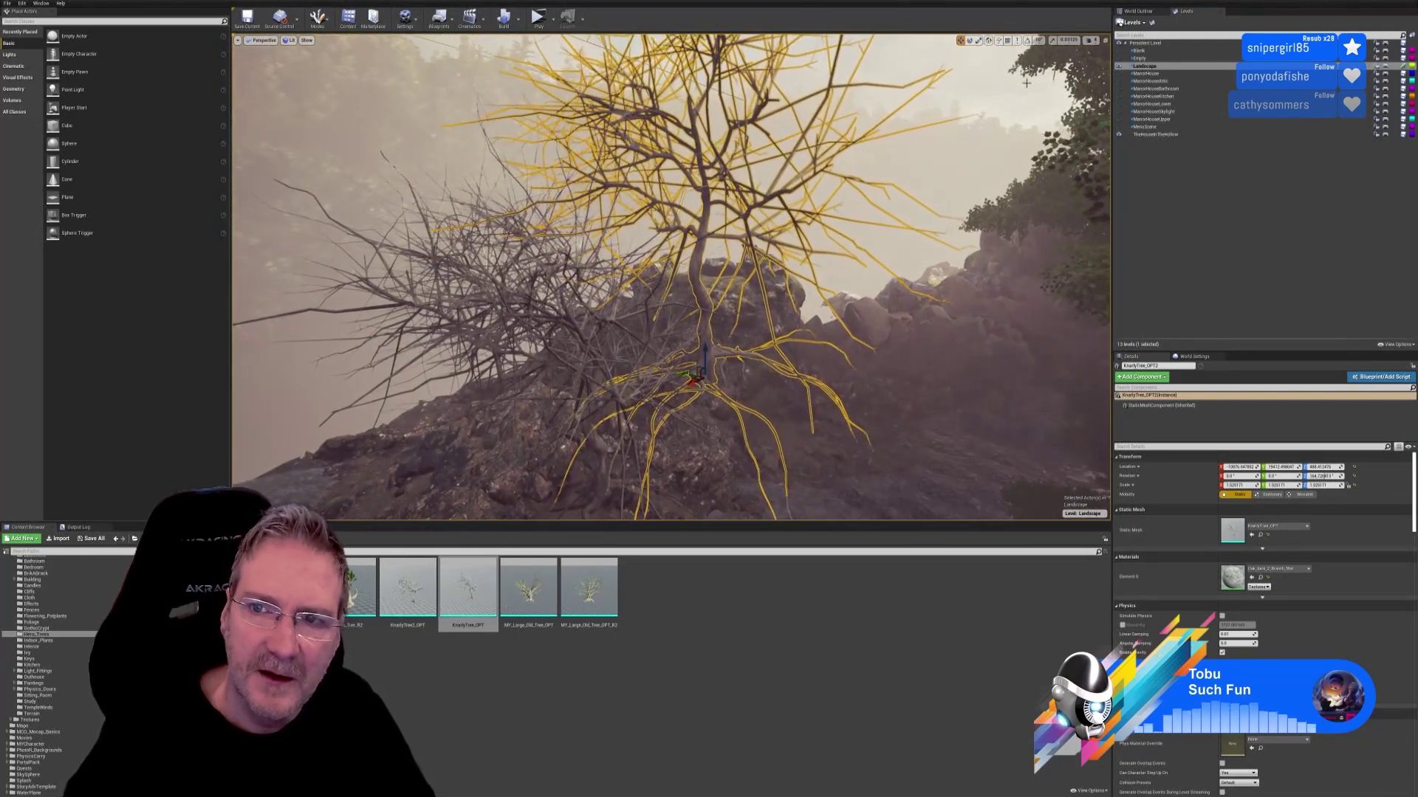
pyautogui.click(969, 41)
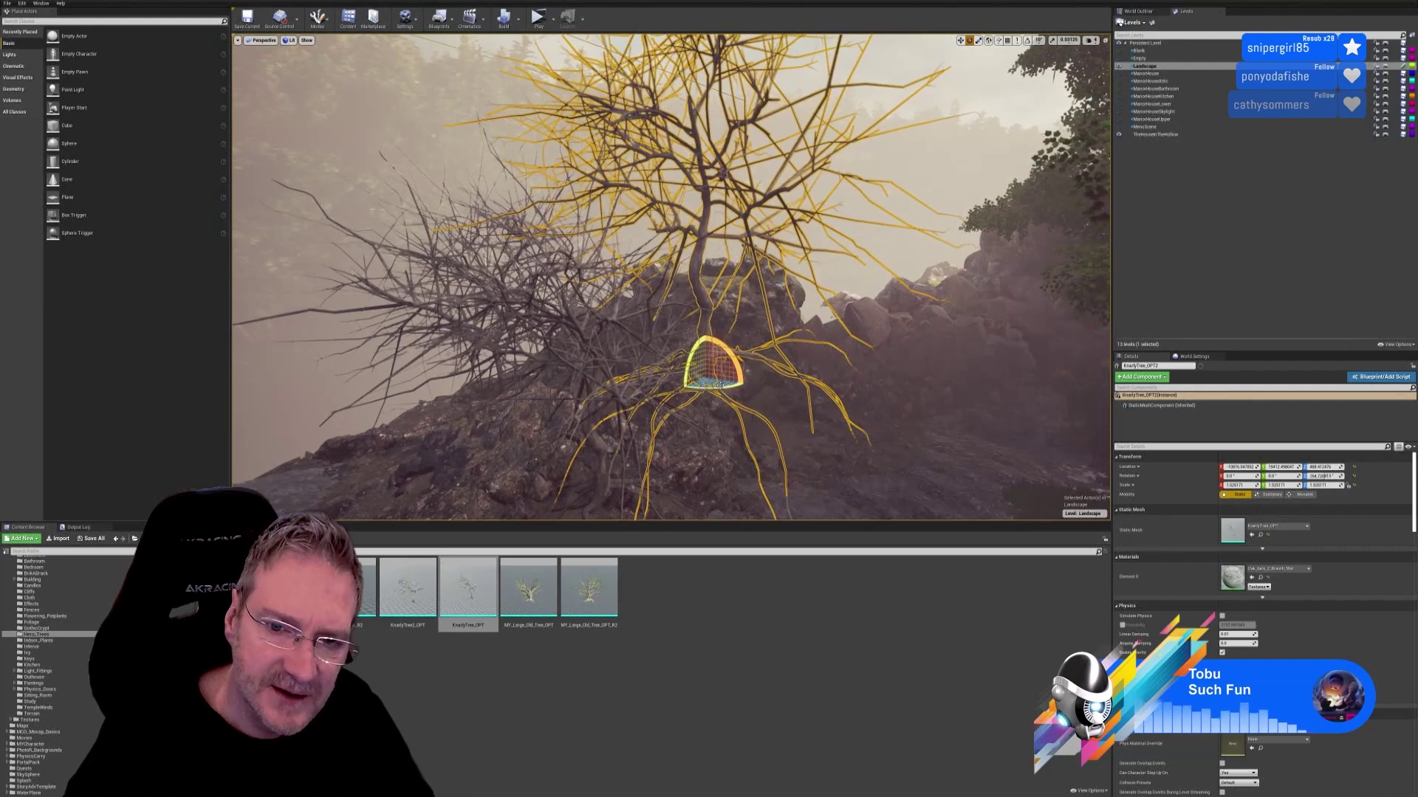
pyautogui.moveTo(715, 386); pyautogui.dragTo(719, 383)
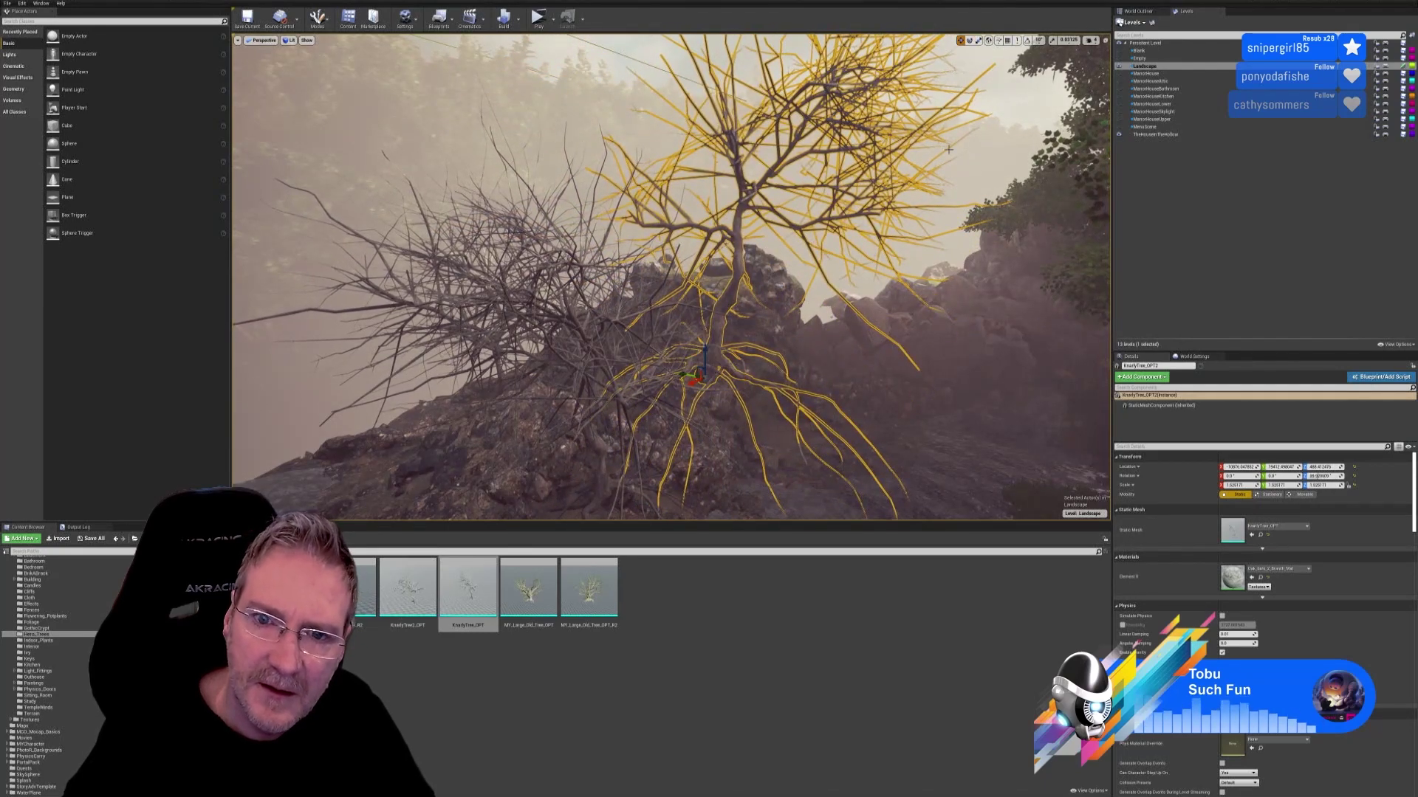
pyautogui.moveTo(687, 376)
pyautogui.mouseDown()
pyautogui.moveTo(642, 370)
pyautogui.moveTo(662, 373)
pyautogui.mouseUp()
pyautogui.moveTo(662, 373); pyautogui.dragTo(734, 254, button='right')
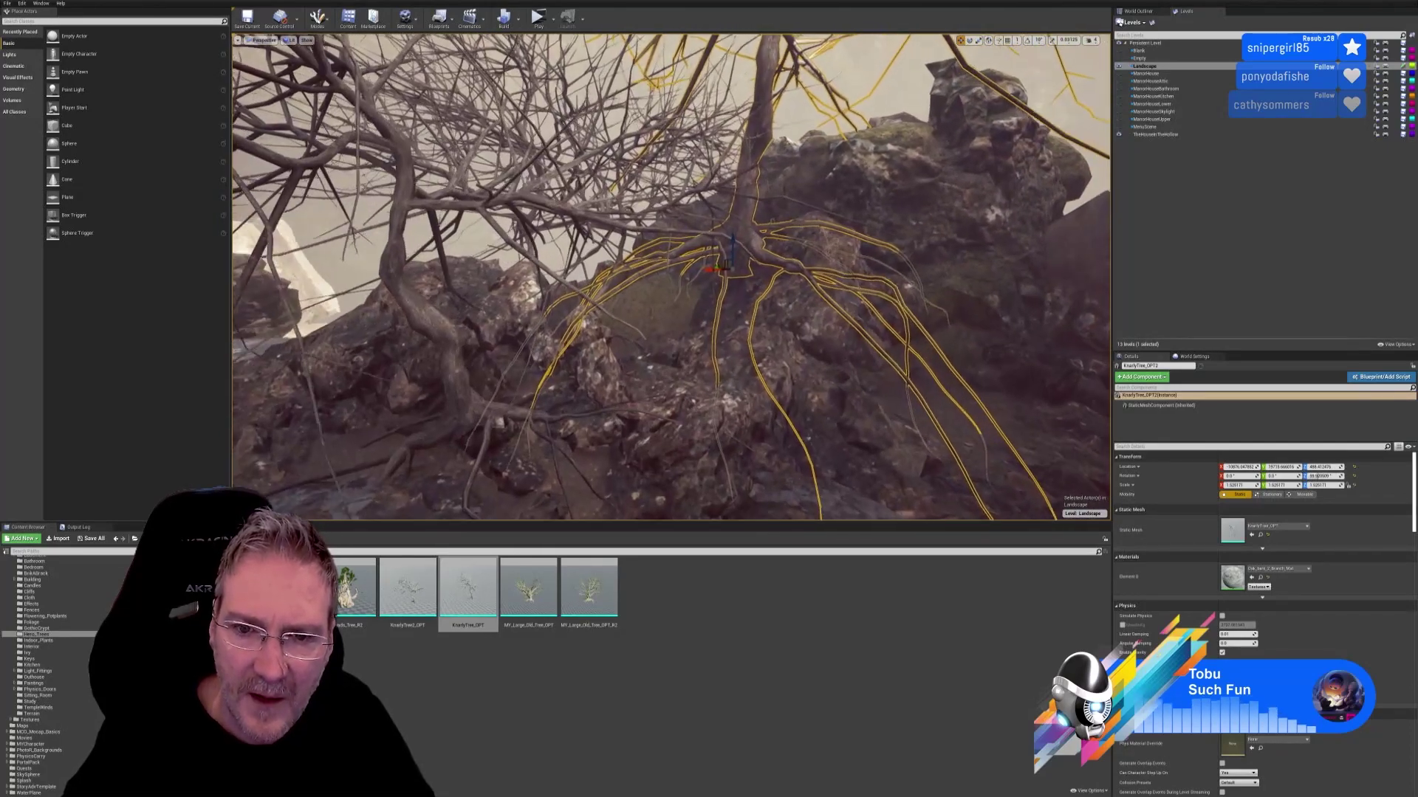
pyautogui.moveTo(733, 254); pyautogui.dragTo(749, 301)
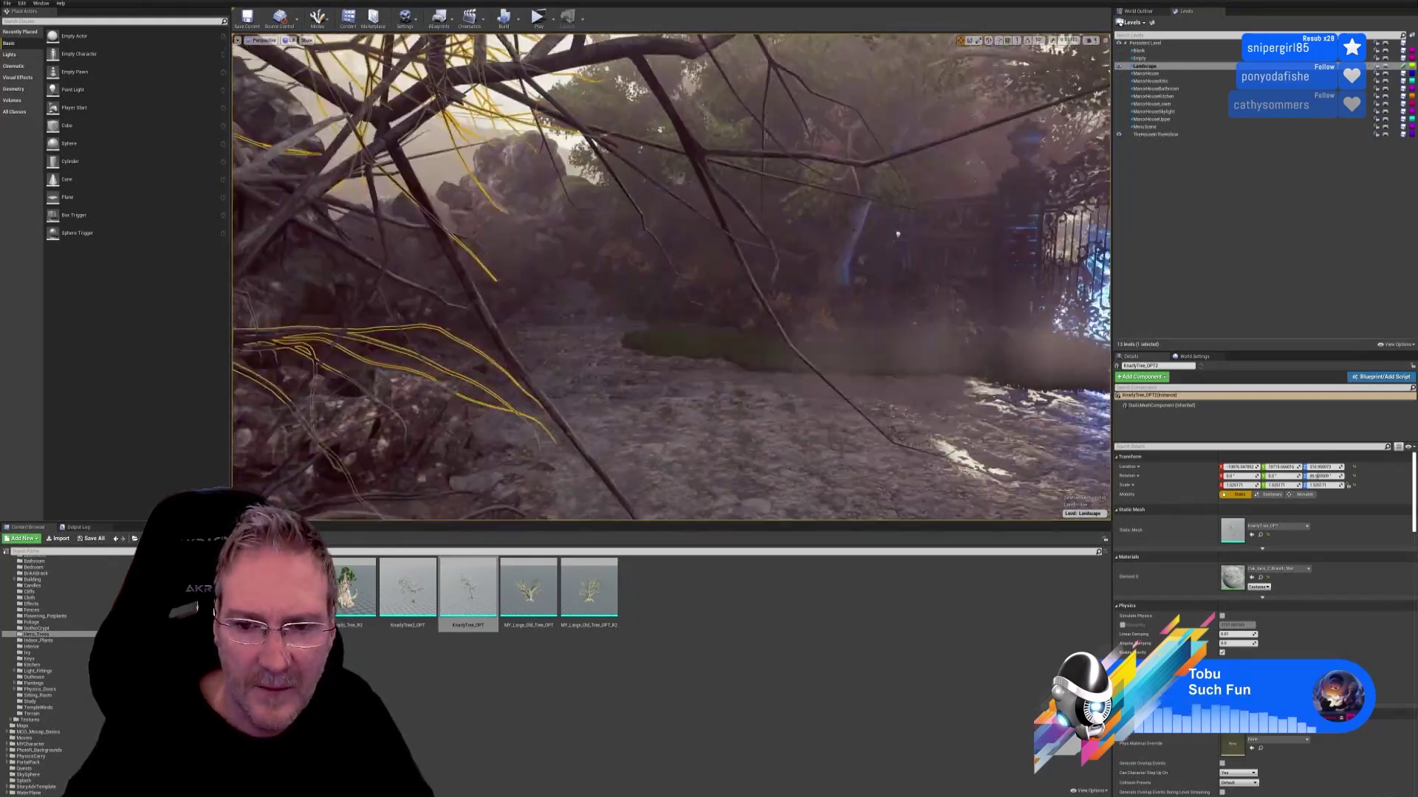
pyautogui.moveTo(897, 234); pyautogui.dragTo(869, 234, button='right')
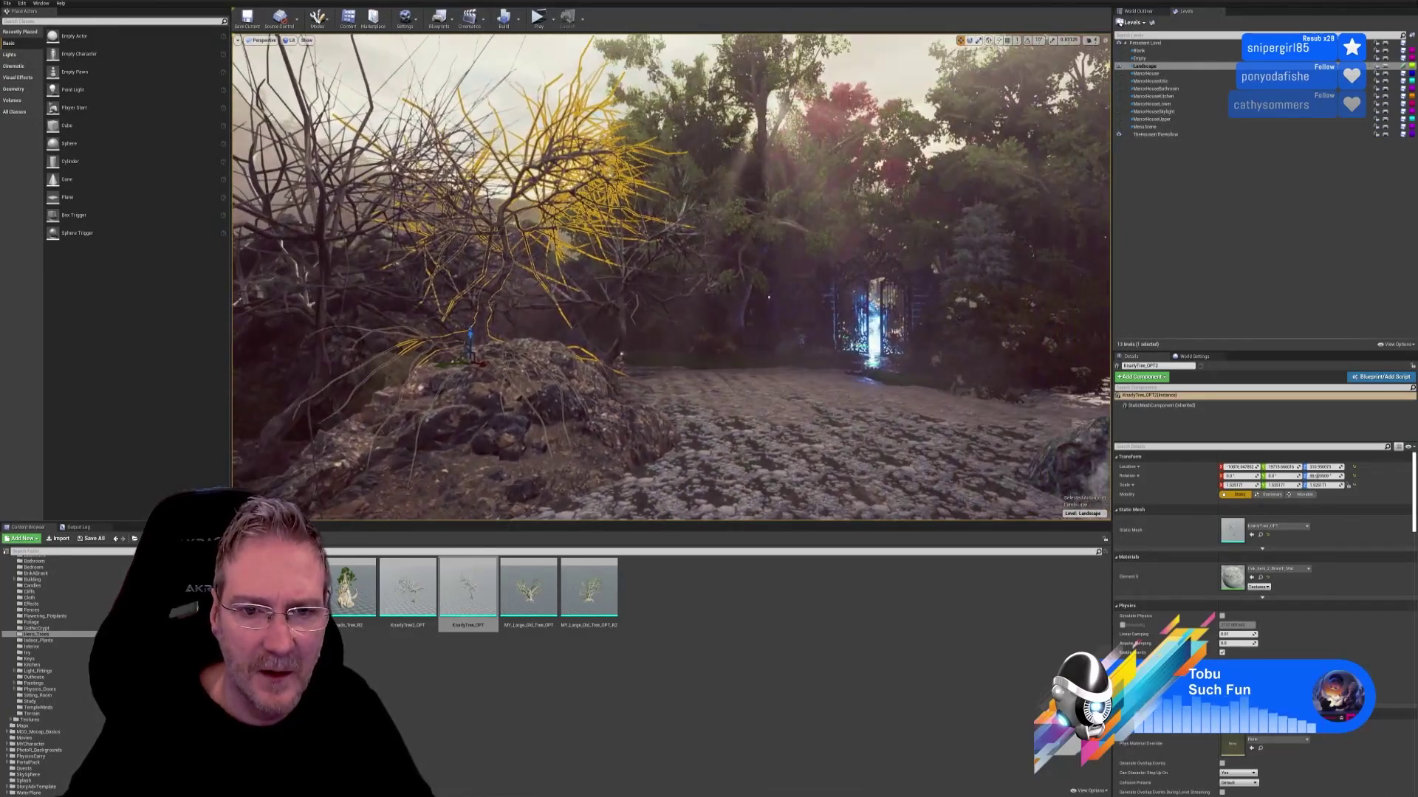
pyautogui.moveTo(784, 298); pyautogui.dragTo(738, 298, button='right')
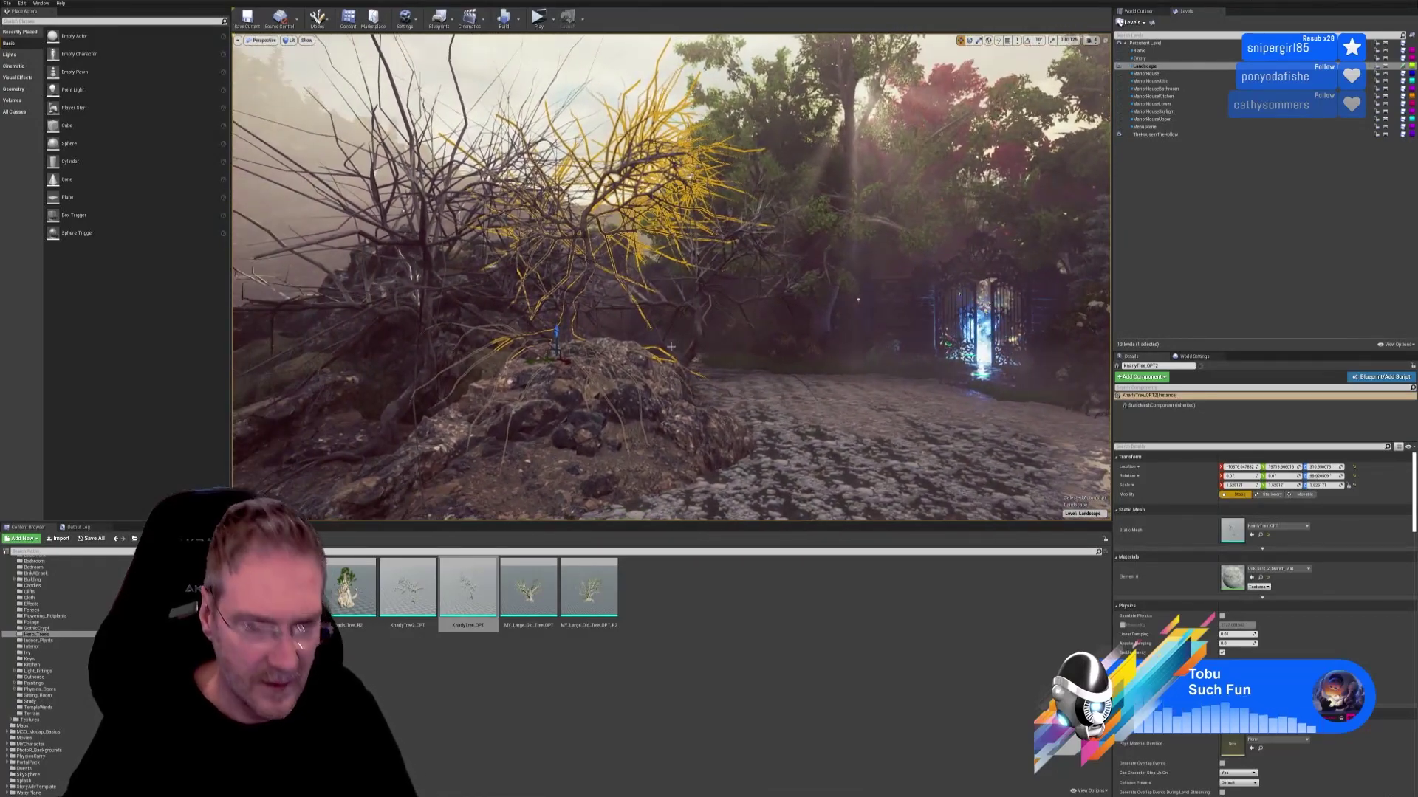
pyautogui.press('Escape')
pyautogui.scroll(5, 467, 260)
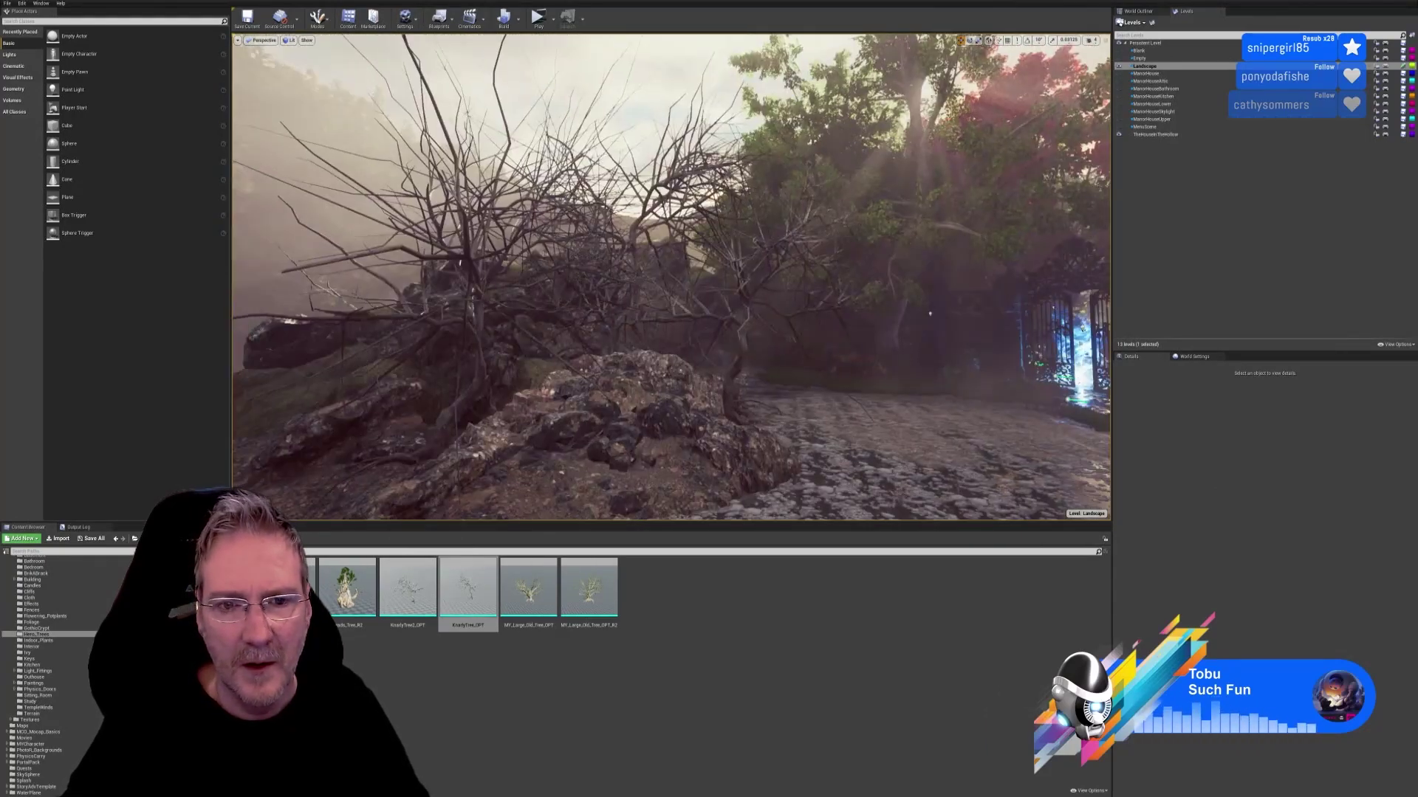
pyautogui.moveTo(887, 317); pyautogui.dragTo(645, 316, button='right')
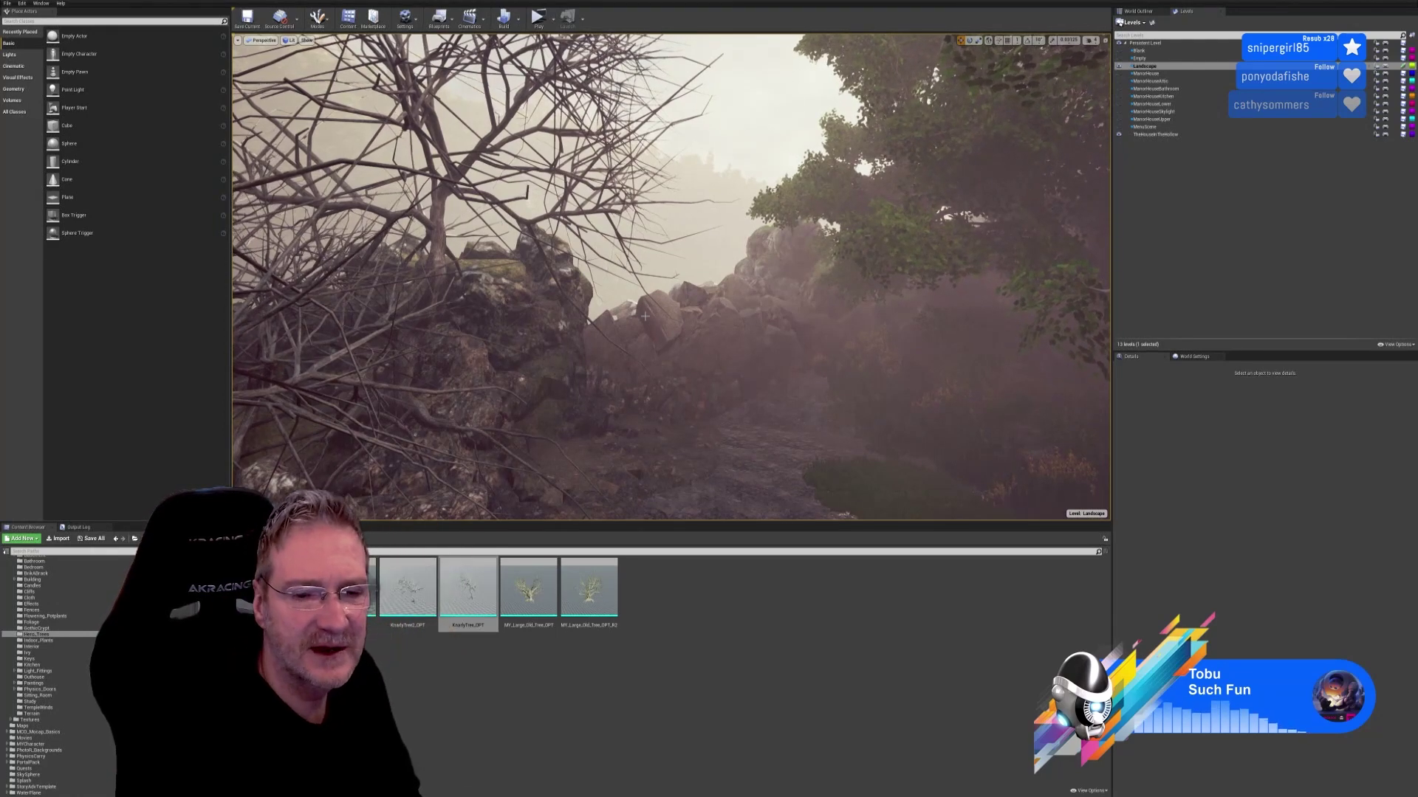
pyautogui.moveTo(645, 316); pyautogui.dragTo(645, 316, button='right')
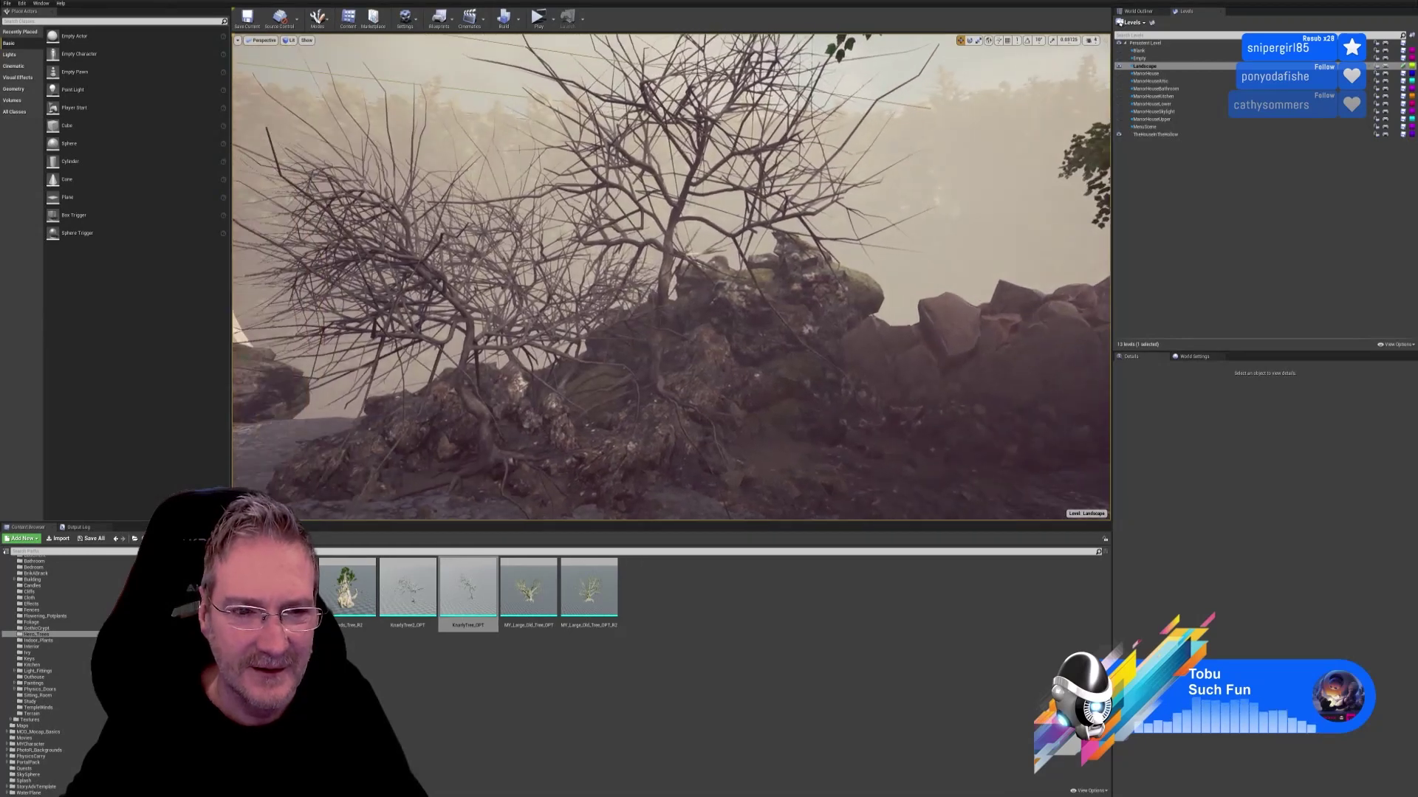
# Step: Duplicate the tree on the rock and slide the copy along X onto the rock
pyautogui.click(466, 401)
pyautogui.rightClick(466, 401)
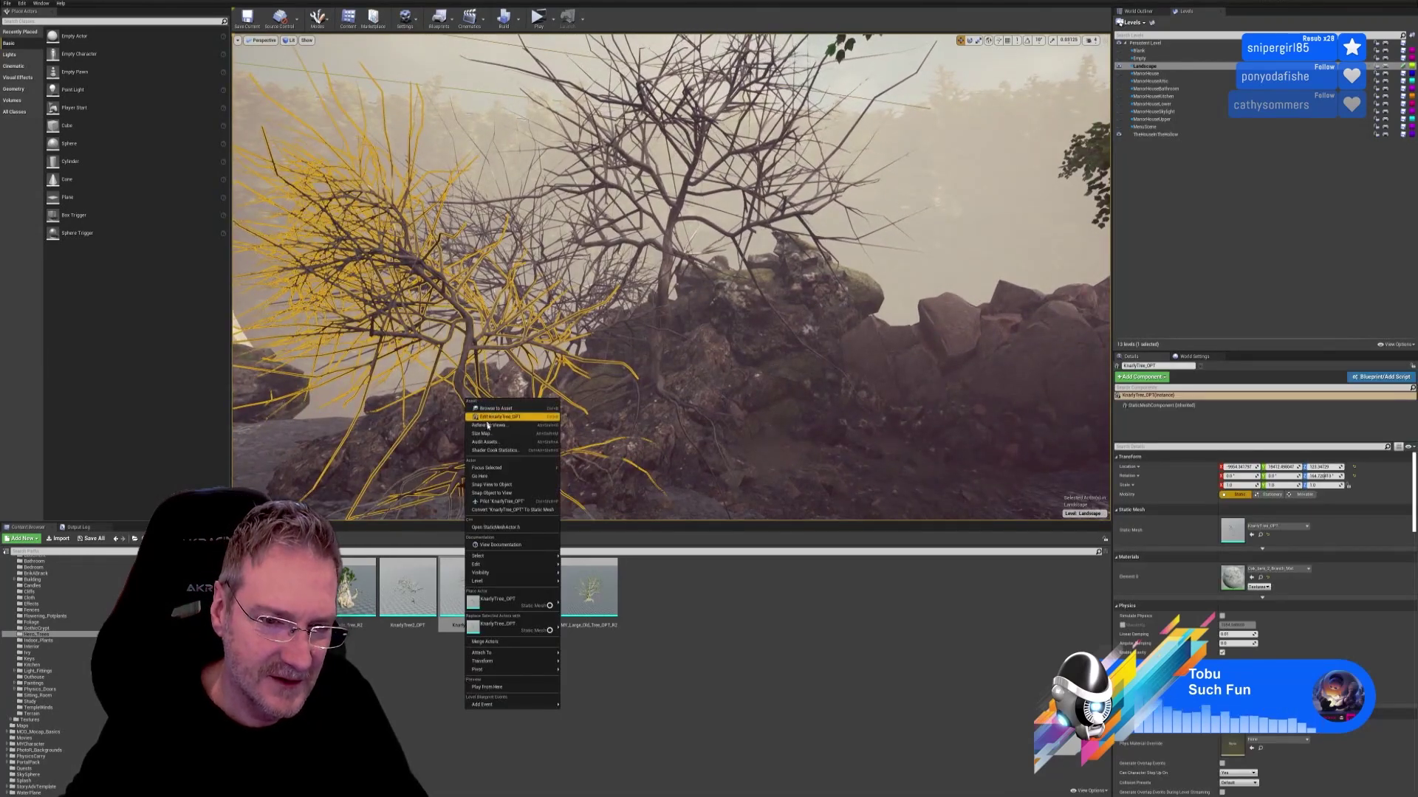
pyautogui.moveTo(507, 557)
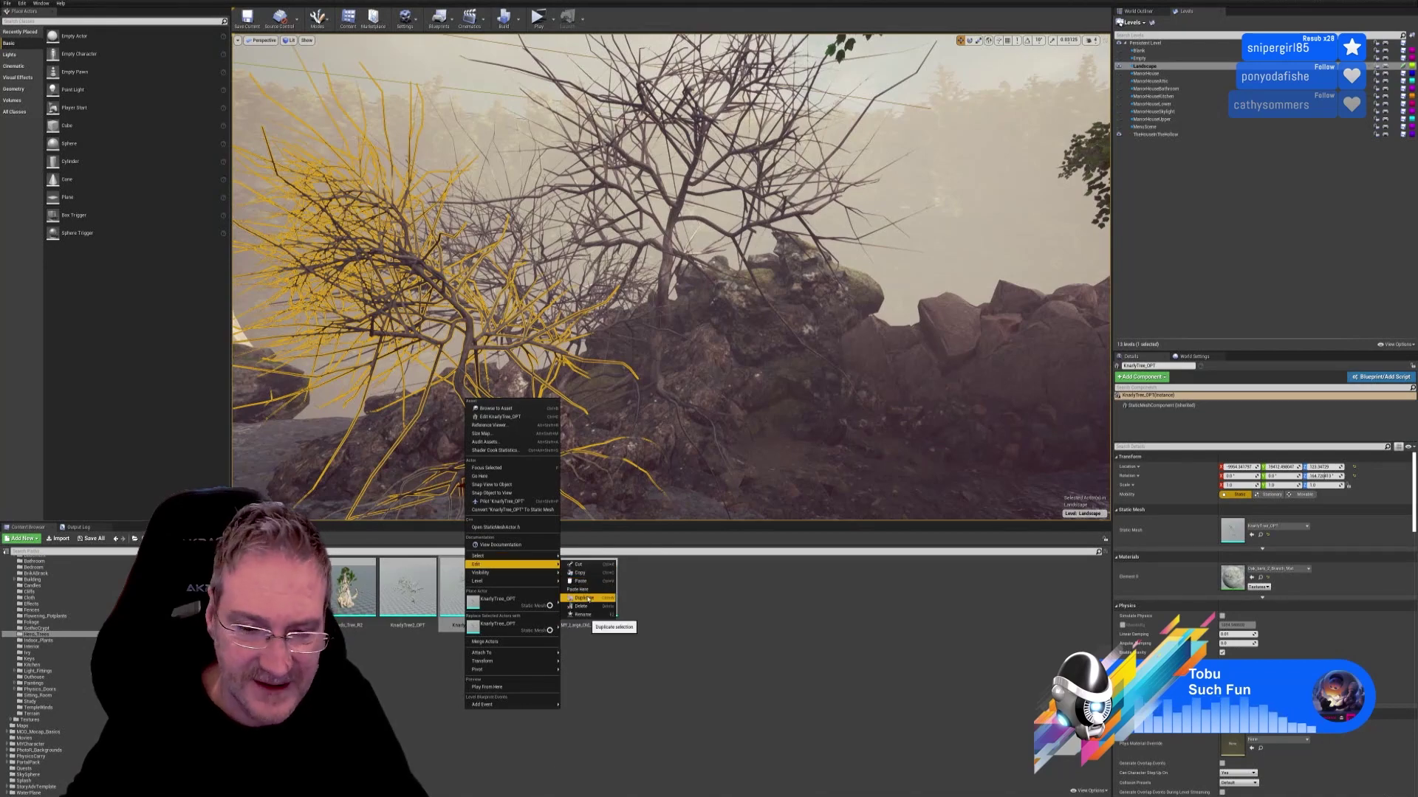
pyautogui.click(584, 598)
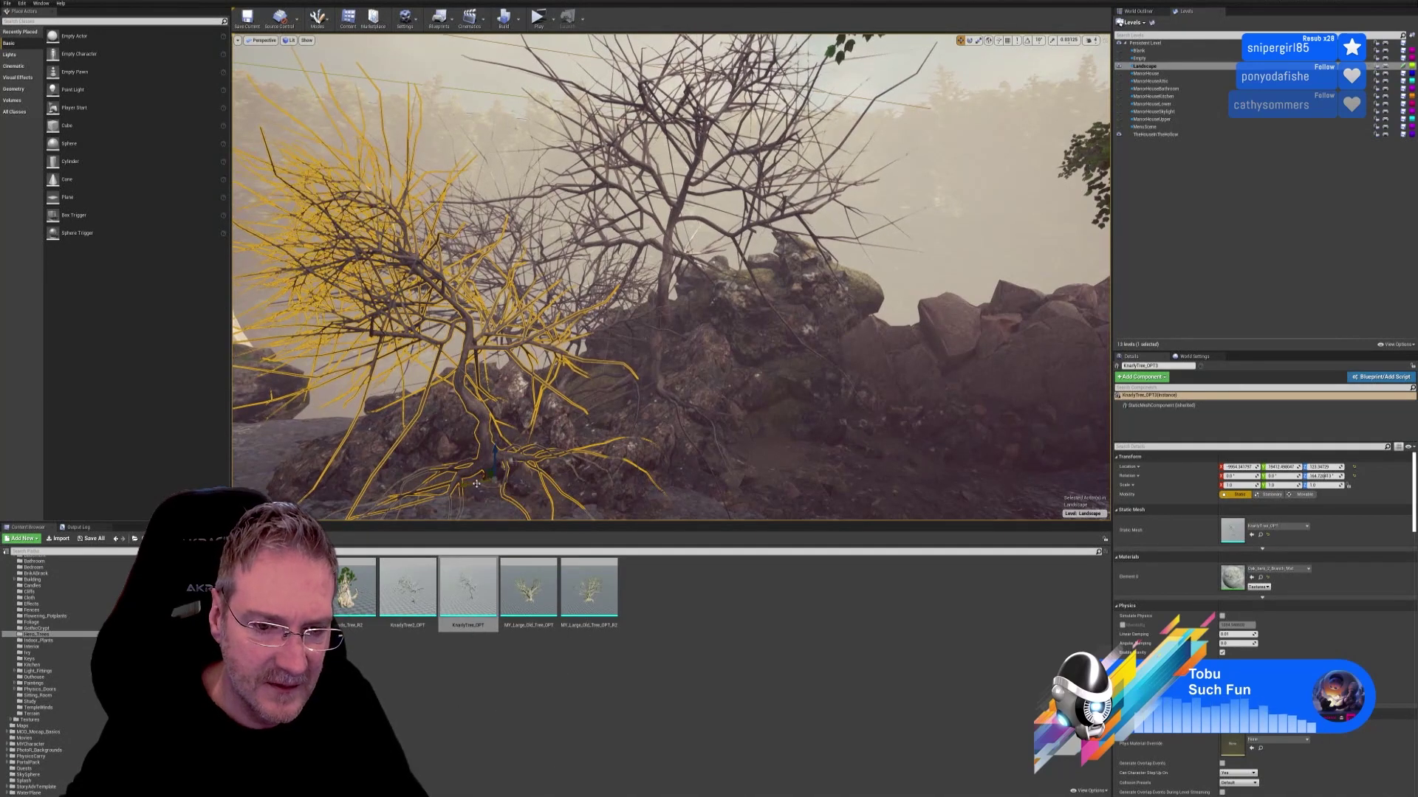
pyautogui.moveTo(458, 510); pyautogui.dragTo(792, 245)
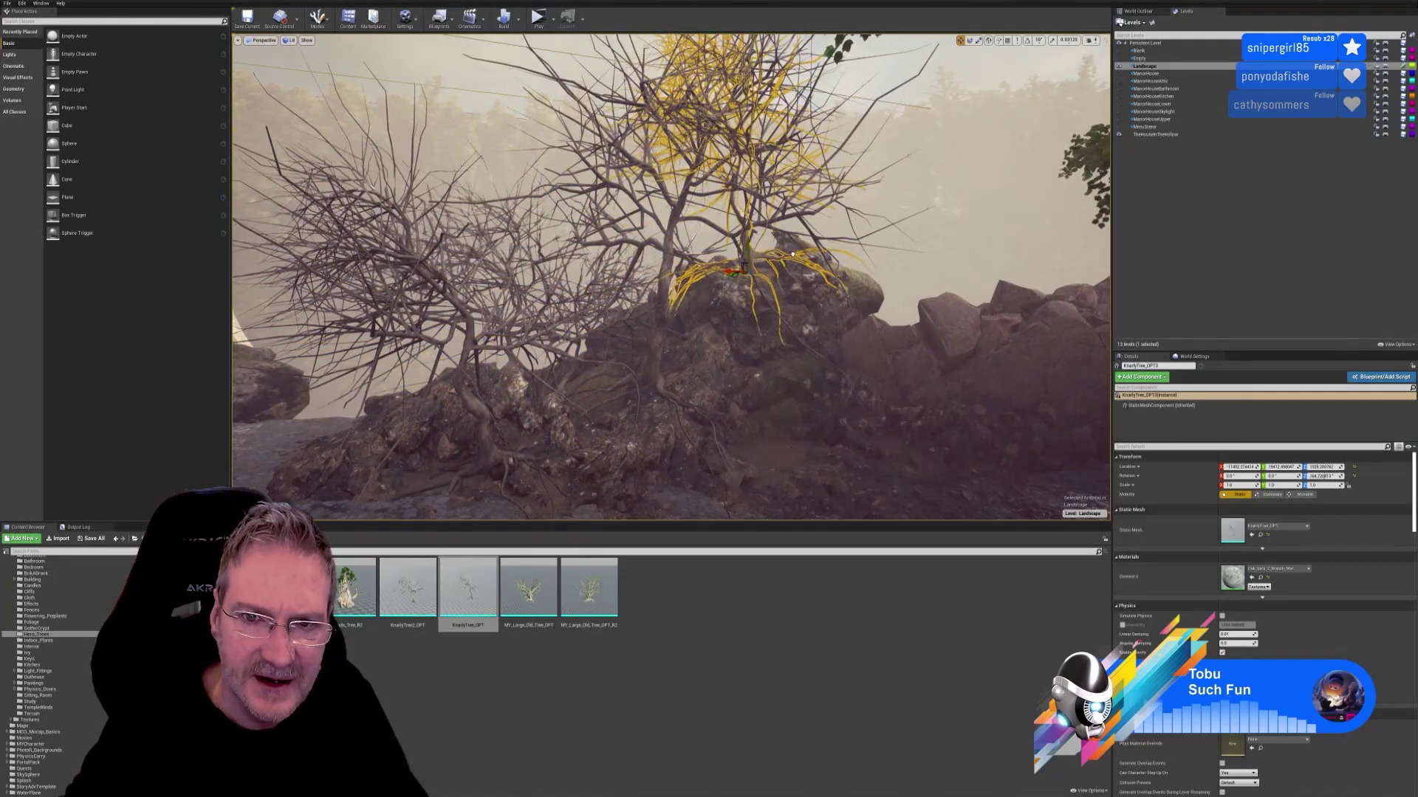
pyautogui.press('f')
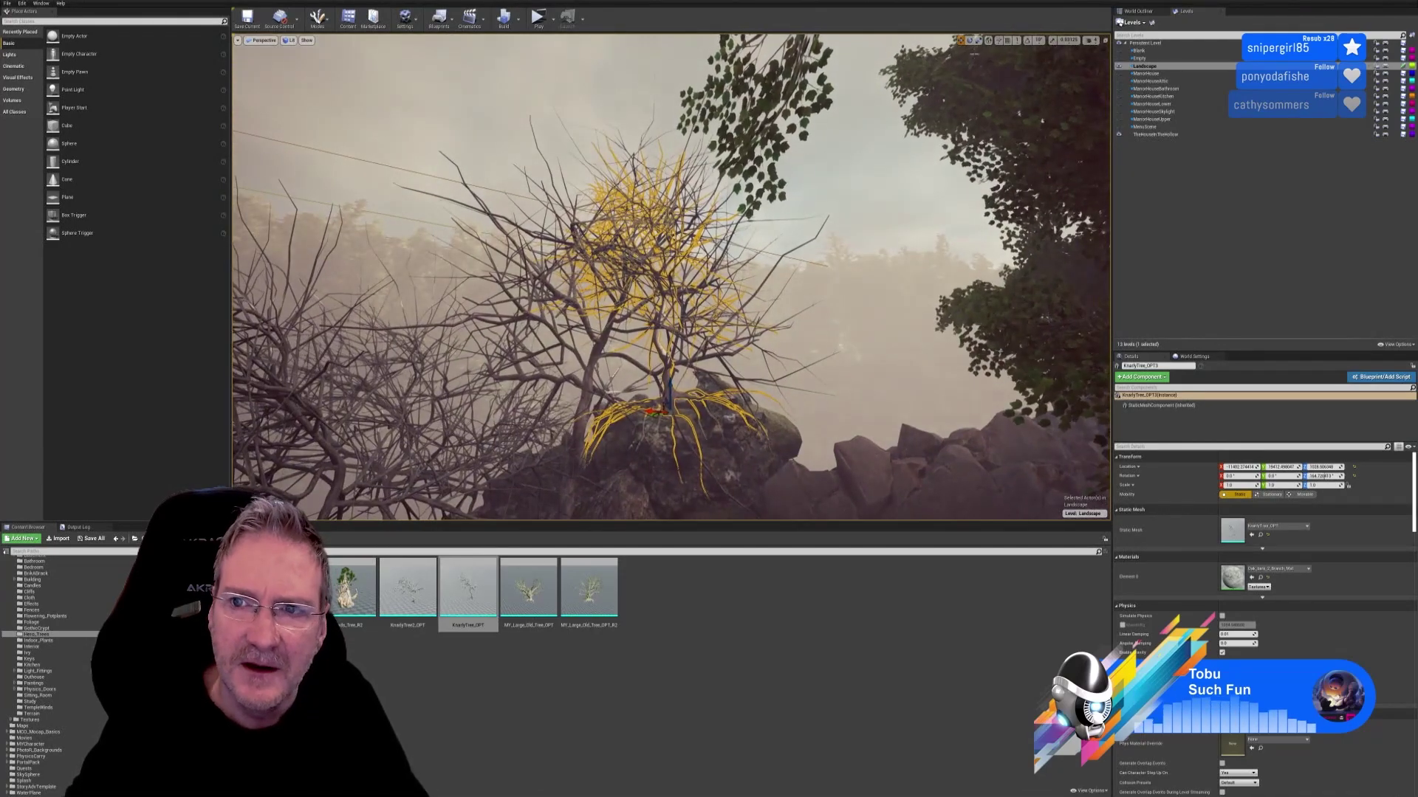
# Step: Shrink the copy very slightly, inspect it from base to canopy, and deselect it
pyautogui.press('r')
pyautogui.moveTo(673, 411); pyautogui.dragTo(669, 402)
pyautogui.click(960, 40)
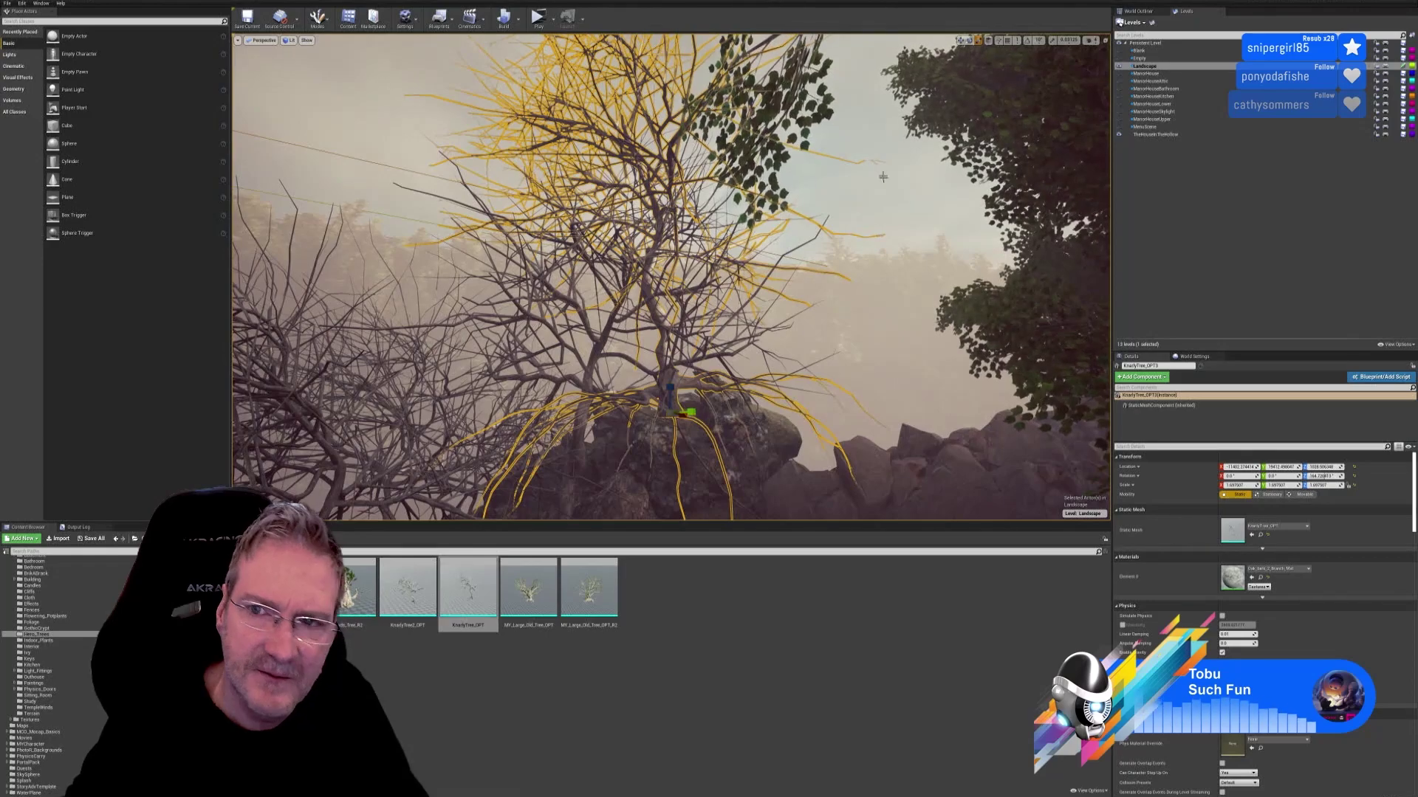
pyautogui.moveTo(960, 48); pyautogui.dragTo(788, 313, button='right')
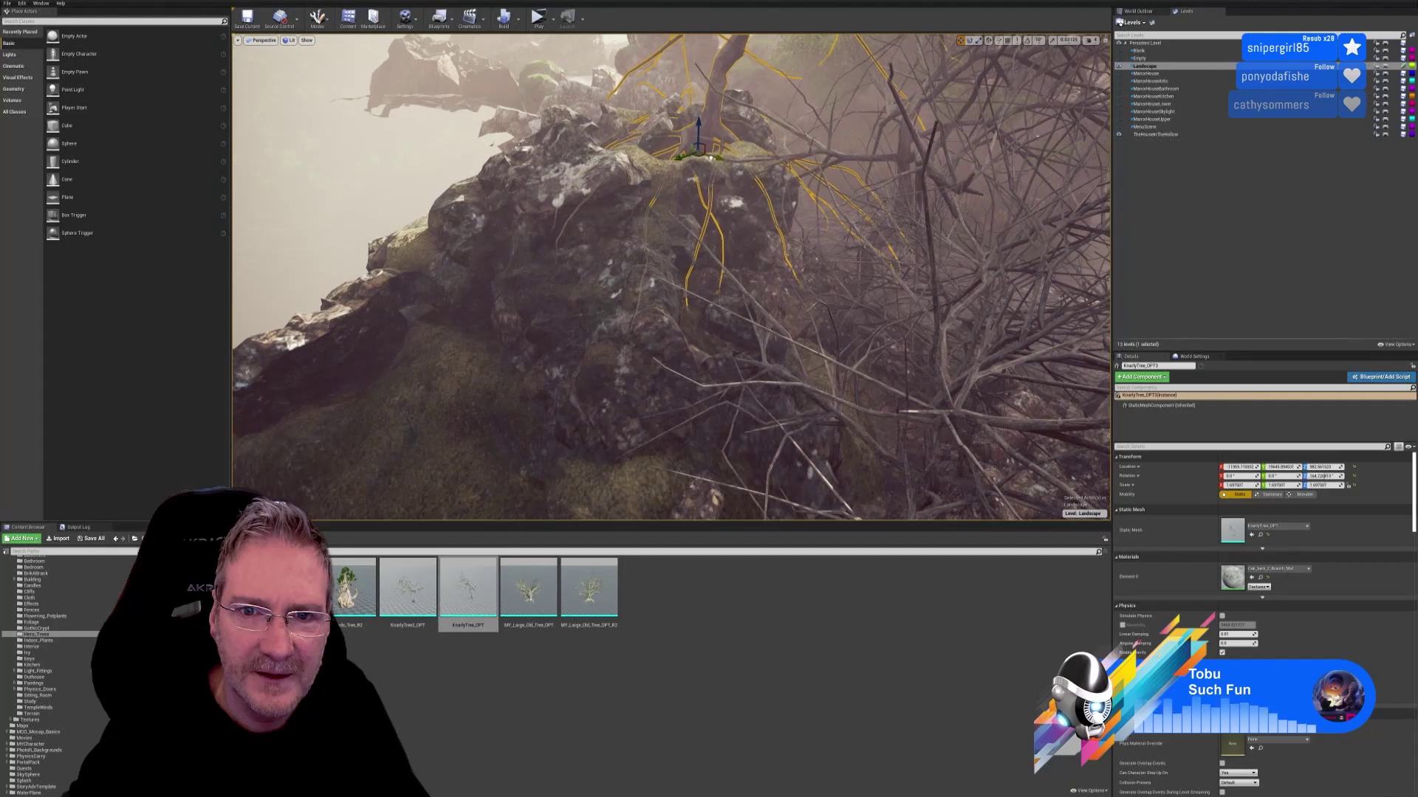
pyautogui.moveTo(787, 313); pyautogui.dragTo(766, 325, button='right')
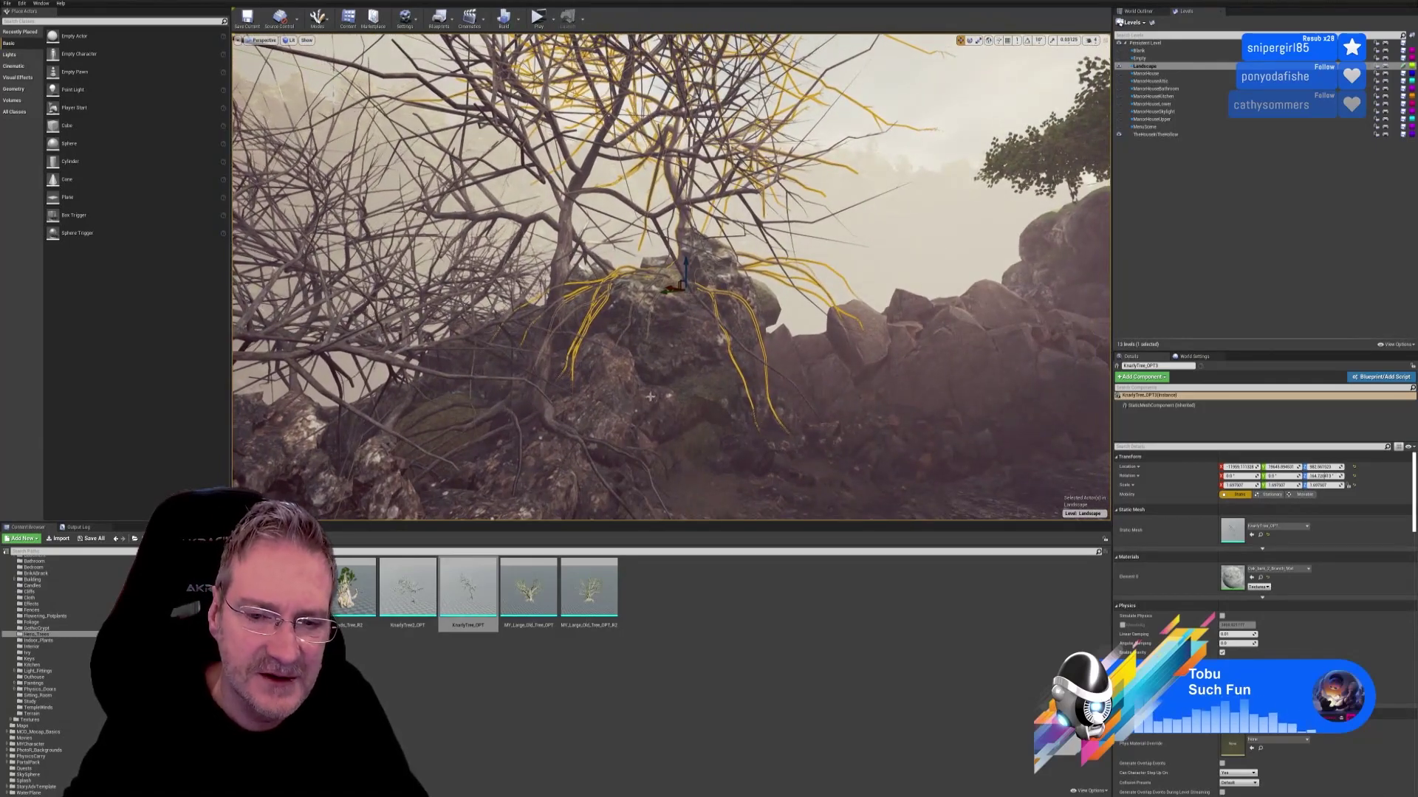
pyautogui.moveTo(650, 396)
pyautogui.mouseDown(button='right')
pyautogui.moveTo(649, 380)
pyautogui.moveTo(627, 392)
pyautogui.mouseUp(button='right')
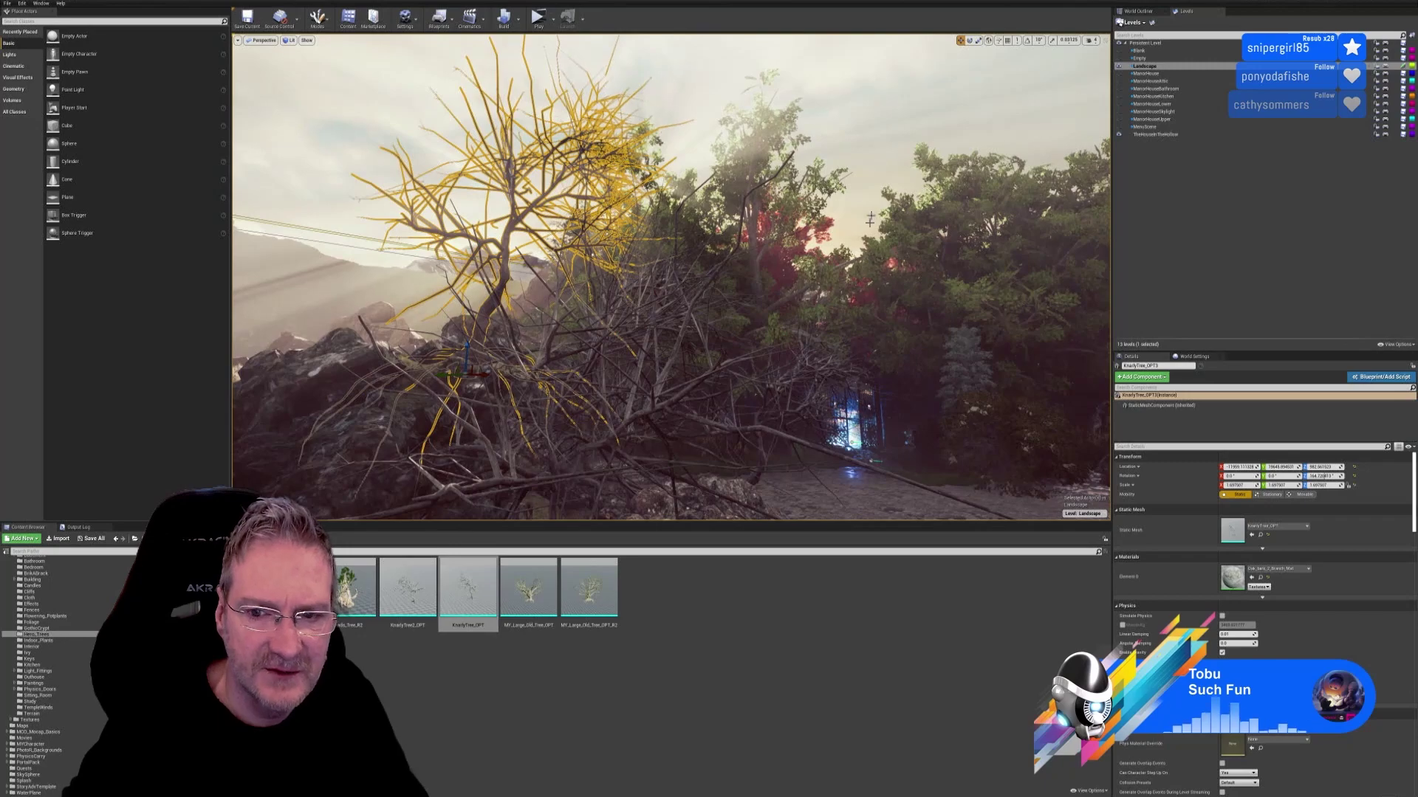
pyautogui.press('Escape')
pyautogui.moveTo(916, 332); pyautogui.dragTo(904, 331, button='right')
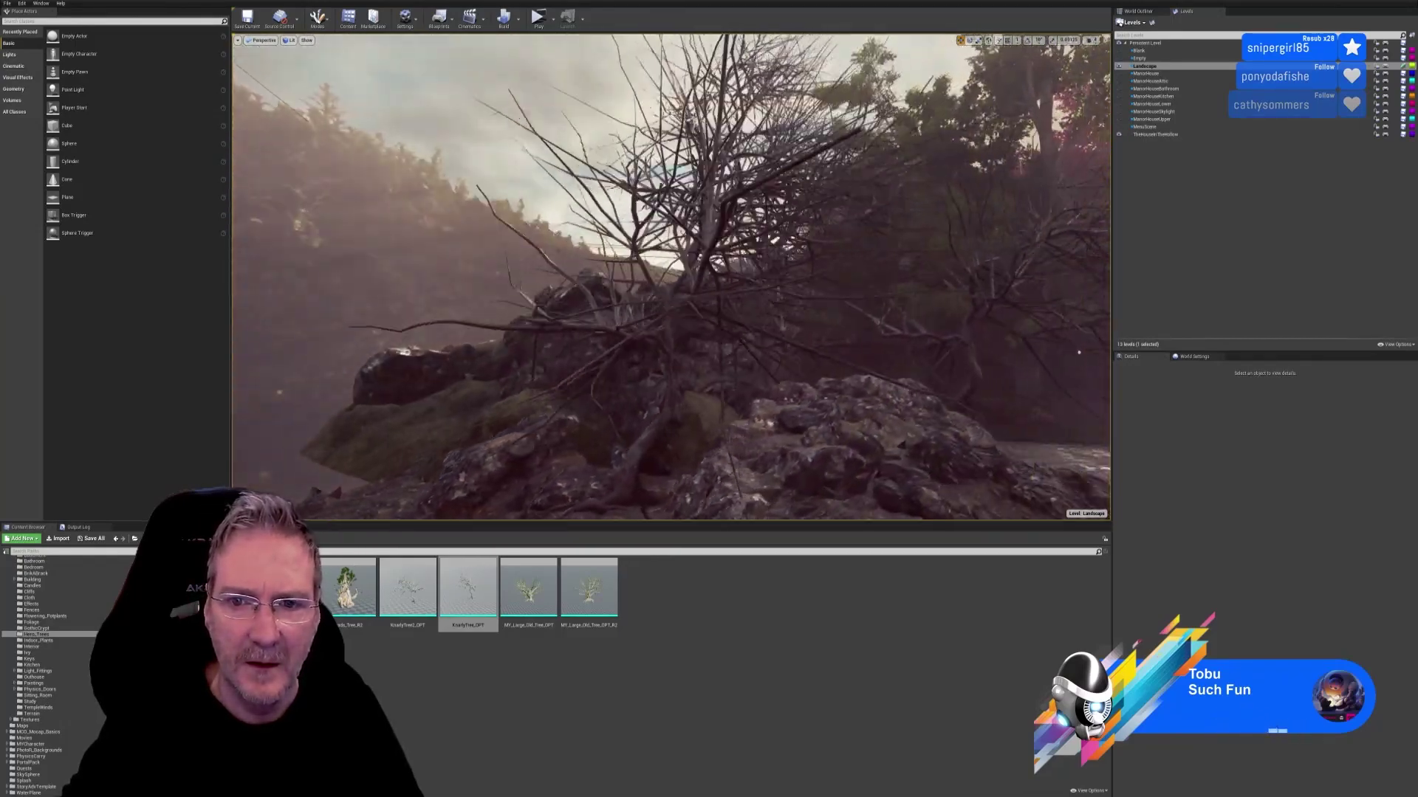
pyautogui.moveTo(904, 331)
pyautogui.mouseDown(button='right')
pyautogui.moveTo(771, 332)
pyautogui.moveTo(878, 337)
pyautogui.mouseUp(button='right')
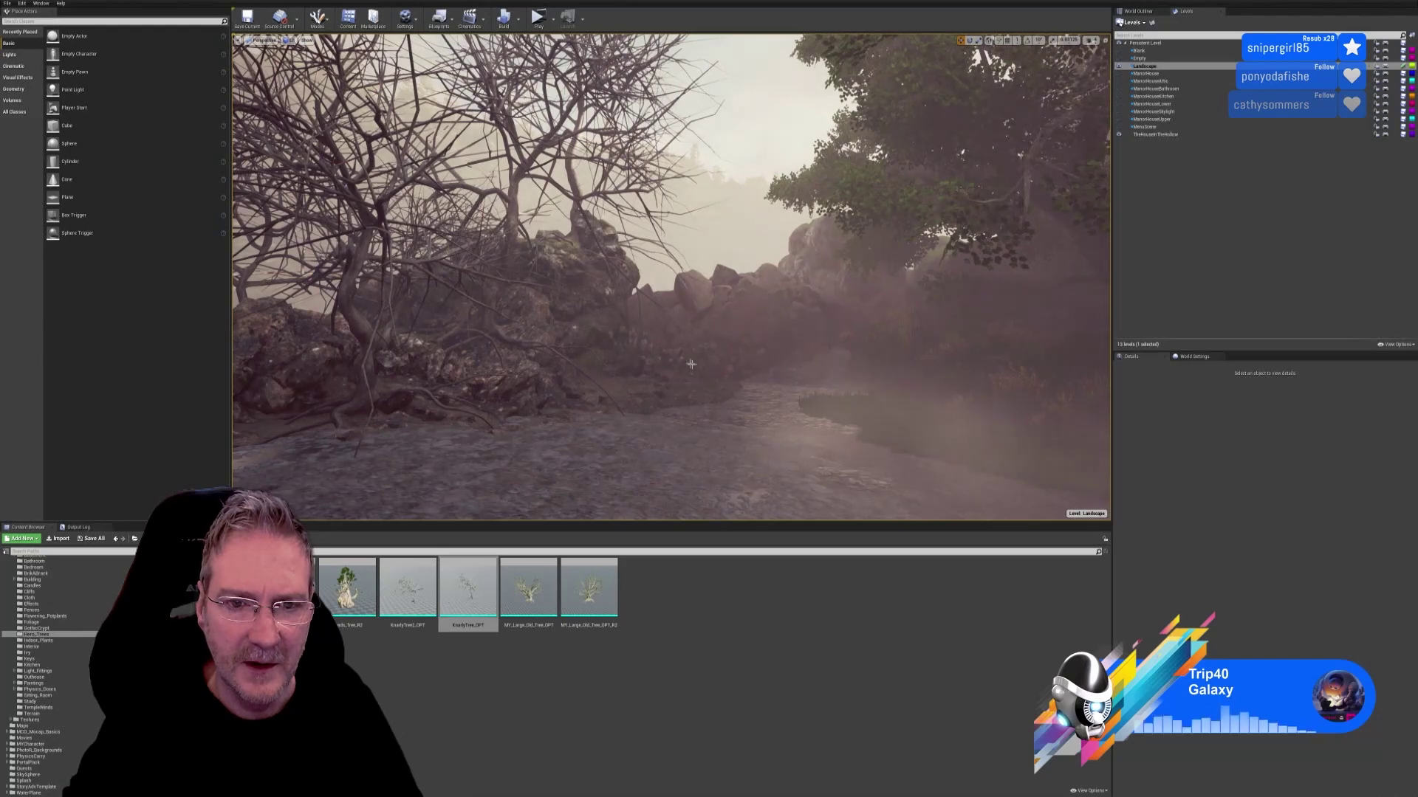
pyautogui.moveTo(784, 330); pyautogui.dragTo(614, 329, button='right')
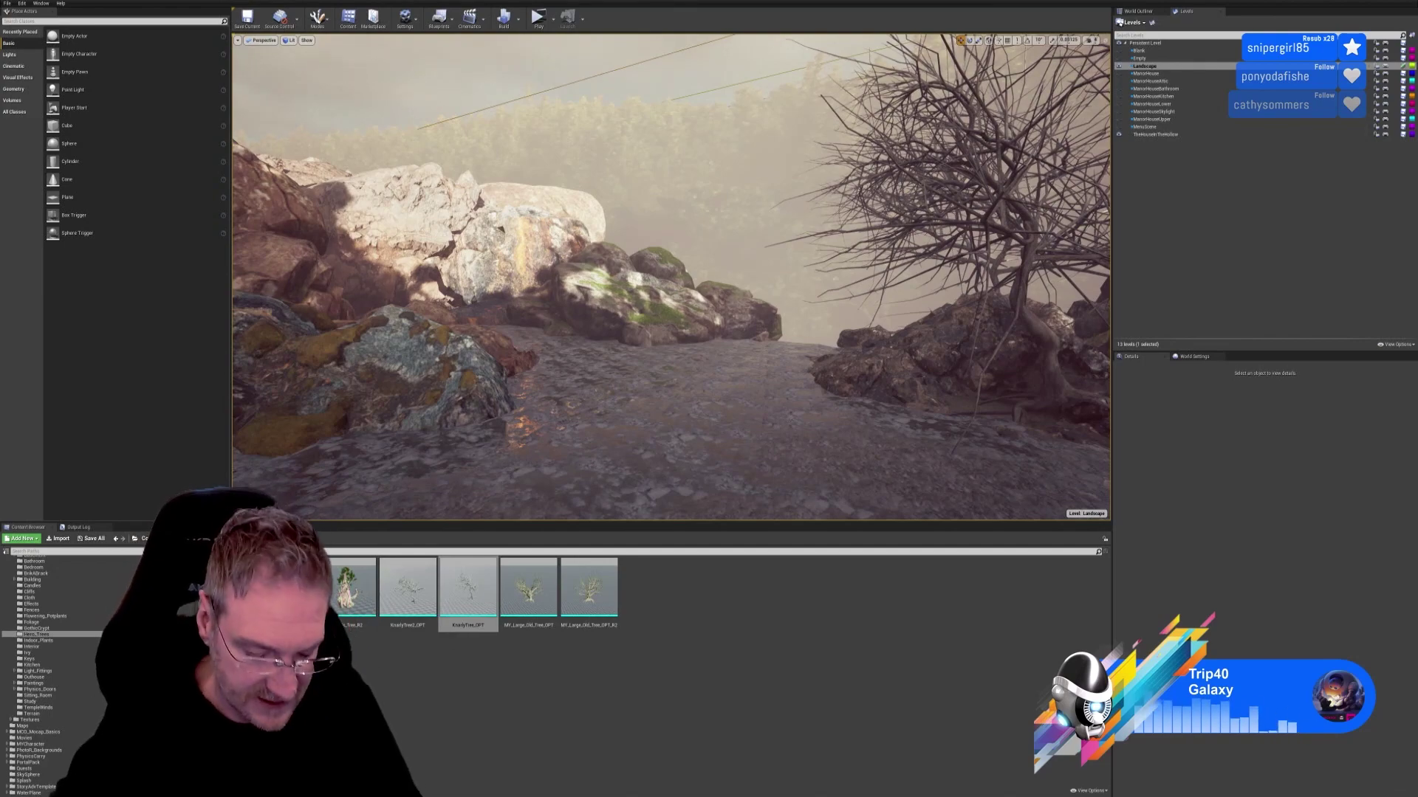
pyautogui.moveTo(671, 277); pyautogui.dragTo(783, 271, button='right')
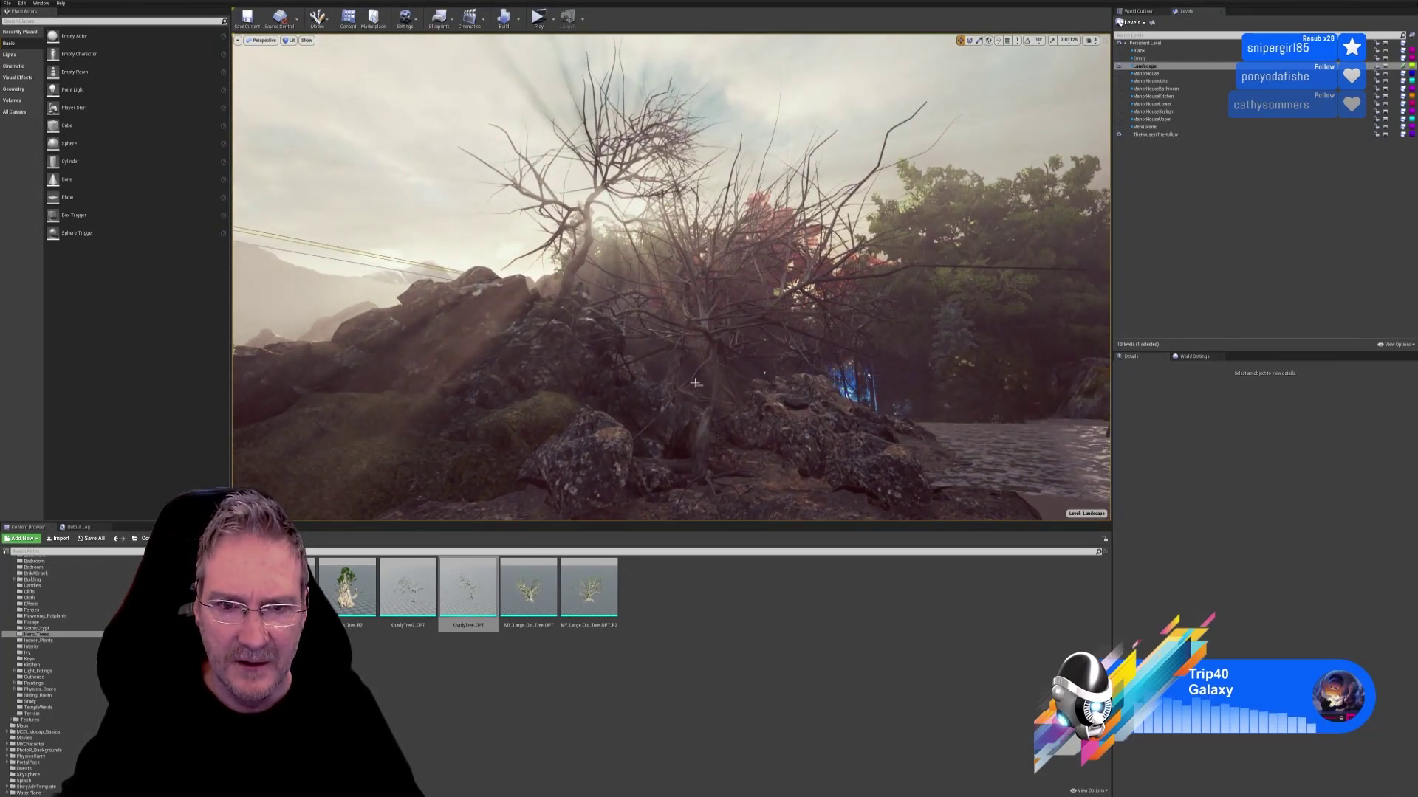
pyautogui.moveTo(783, 271)
pyautogui.mouseDown(button='right')
pyautogui.moveTo(812, 273)
pyautogui.moveTo(739, 271)
pyautogui.moveTo(775, 271)
pyautogui.mouseUp(button='right')
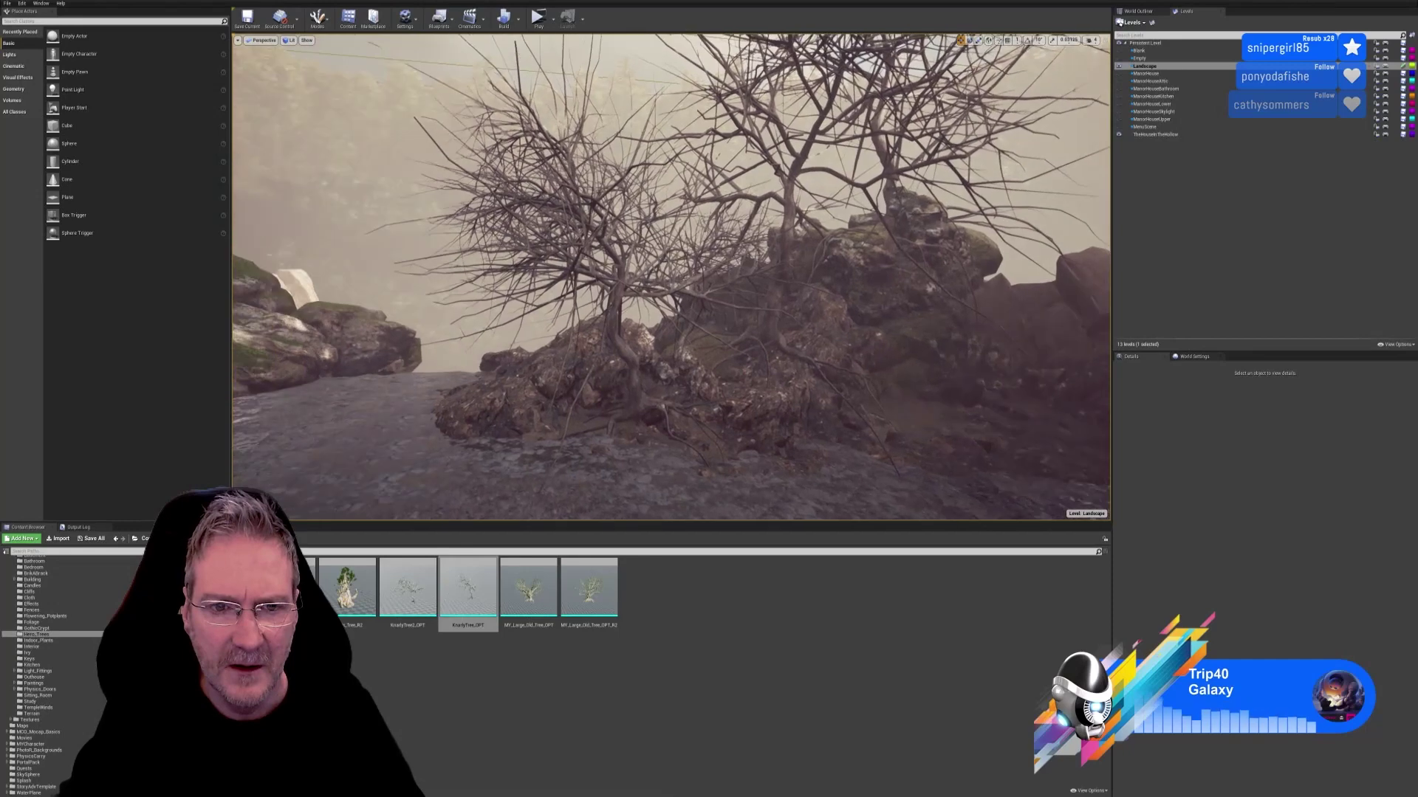
# Step: Paste a copy of the tree at this spot and move it left
pyautogui.click(625, 356)
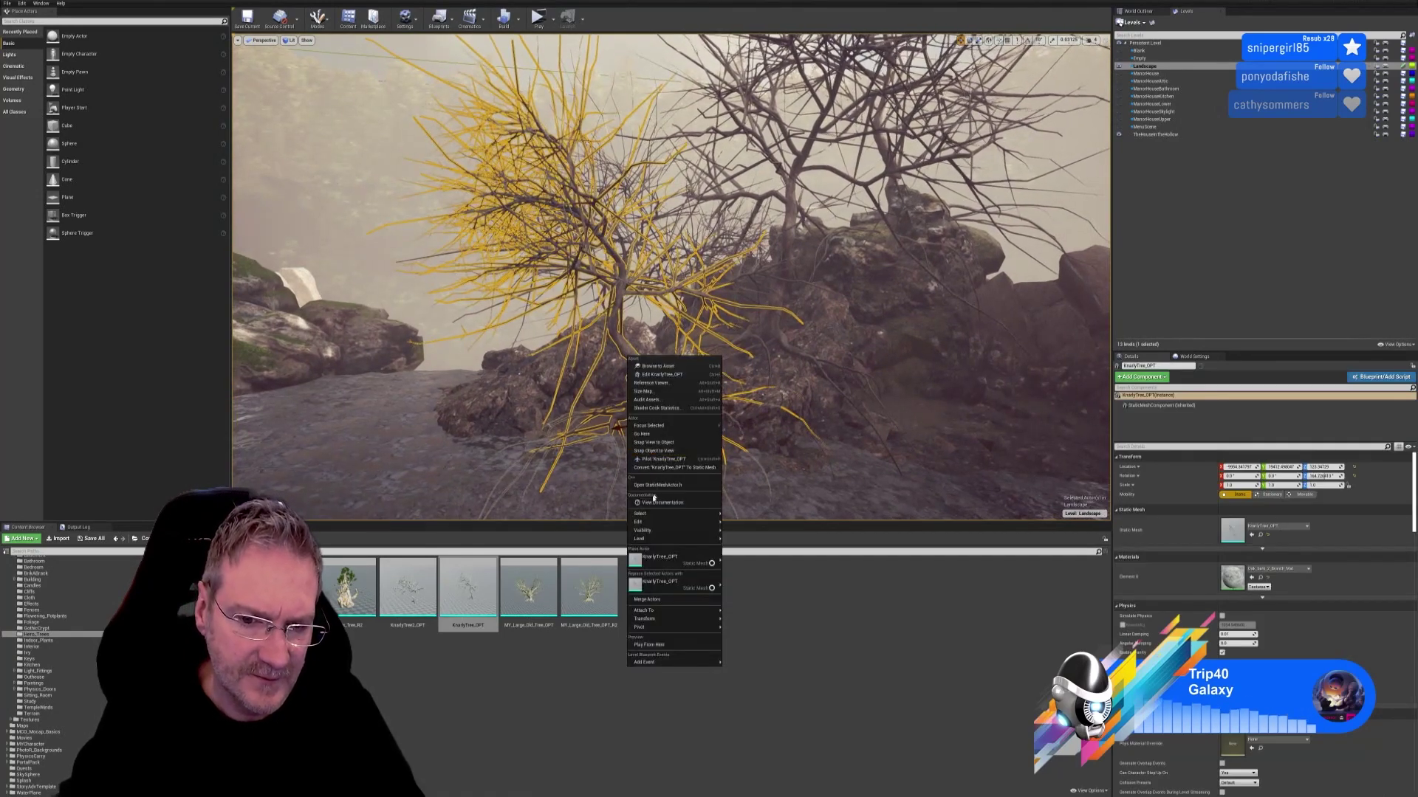
pyautogui.moveTo(657, 522)
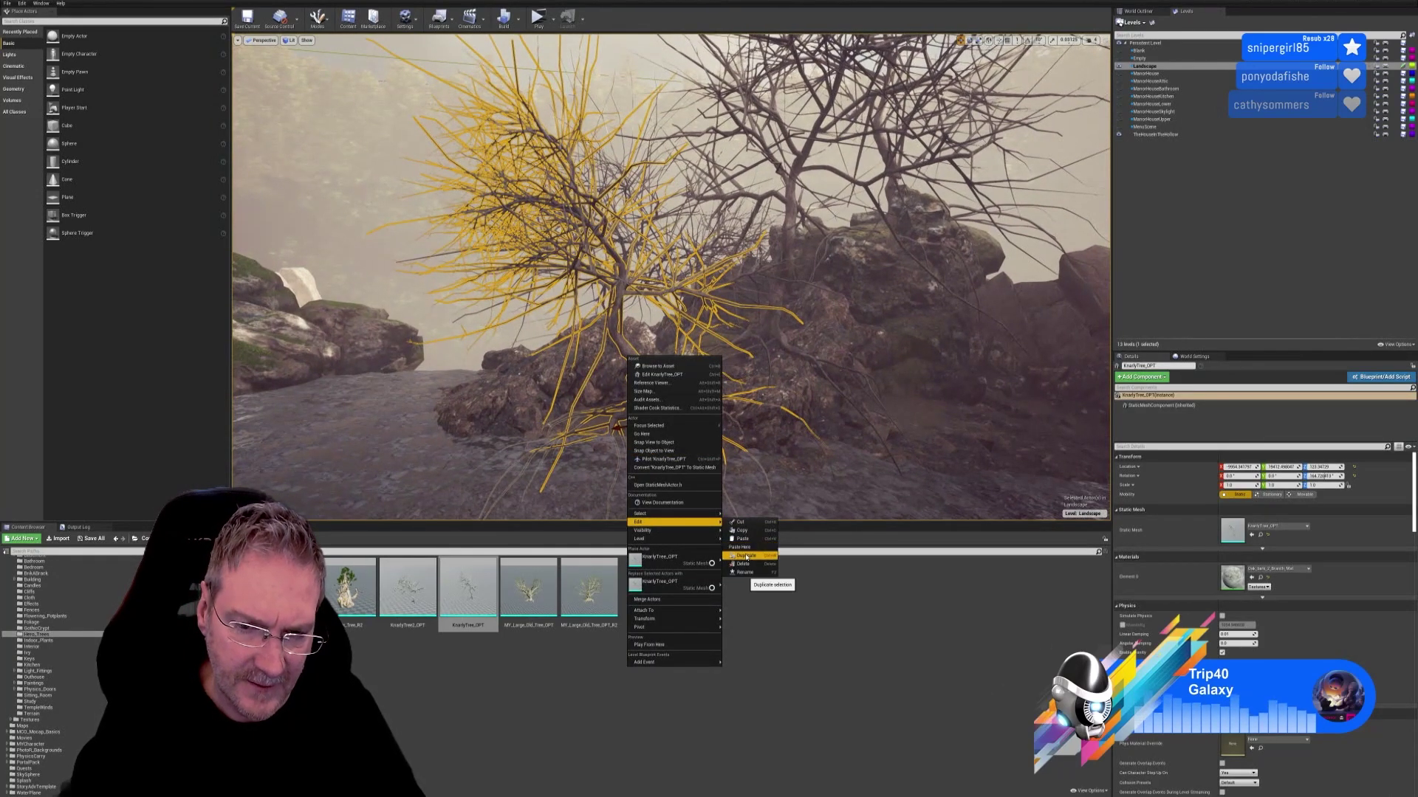
pyautogui.click(742, 549)
pyautogui.moveTo(631, 422); pyautogui.dragTo(385, 446)
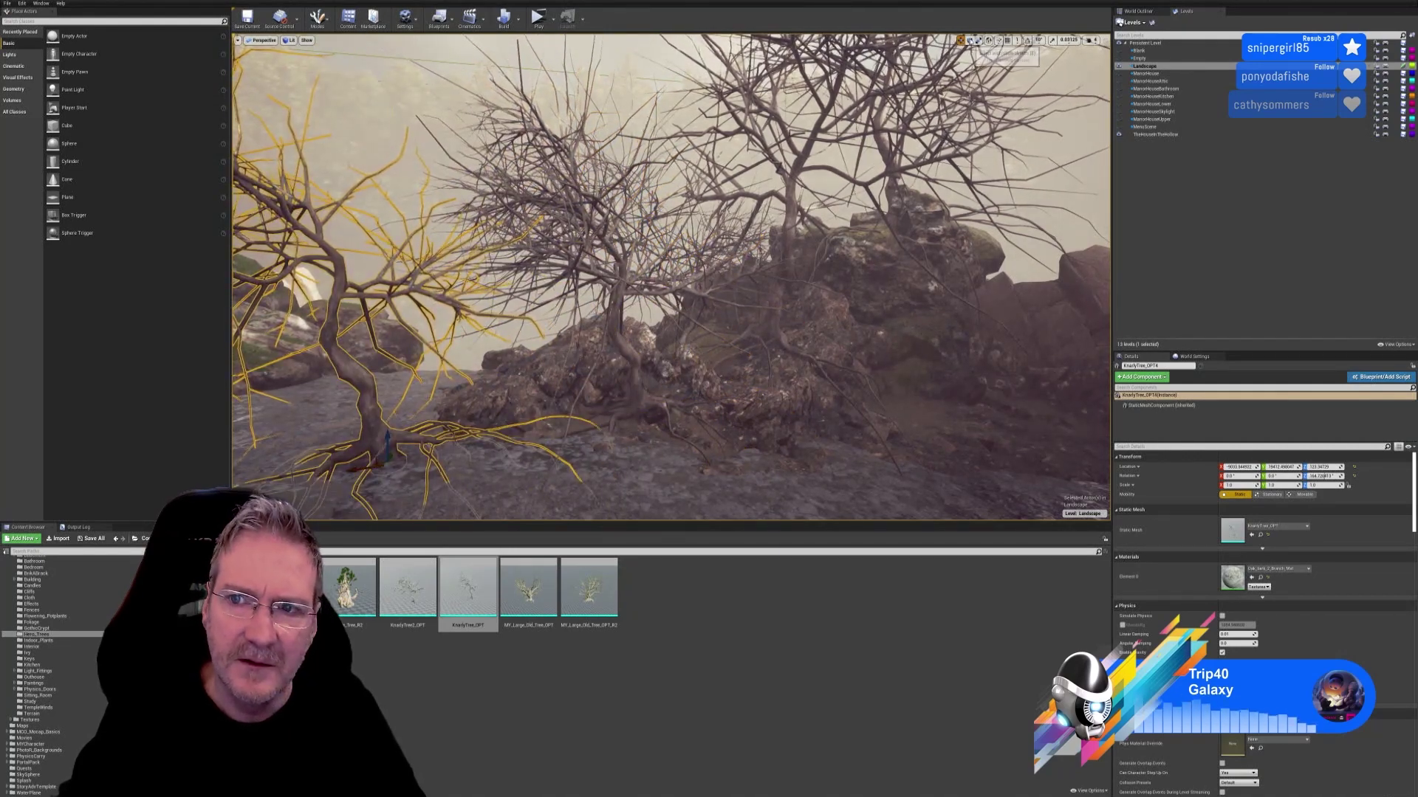
# Step: Turn the pasted tree about Z and shift it left and back beside the mossy boulders
pyautogui.press('e')
pyautogui.moveTo(419, 472); pyautogui.dragTo(419, 463)
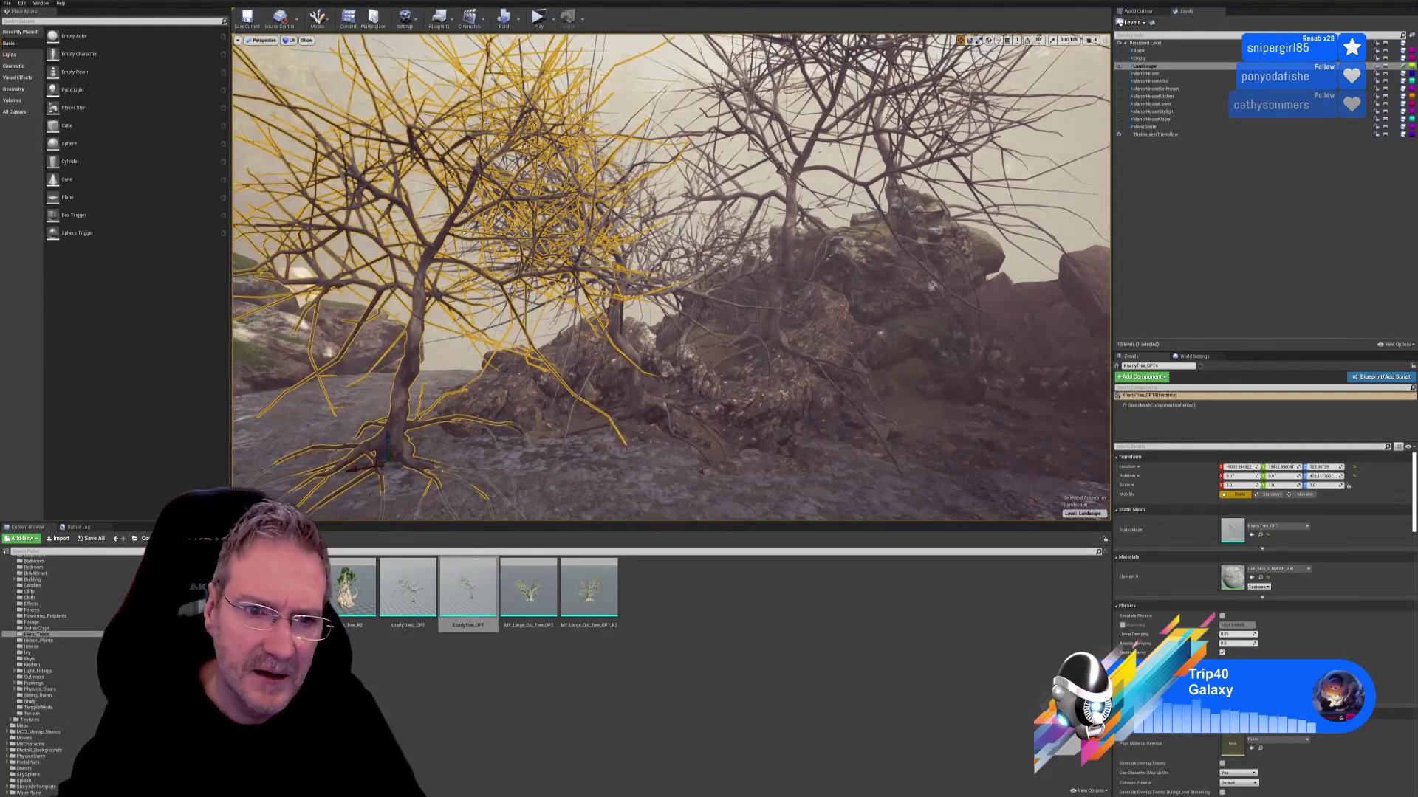
pyautogui.press('f')
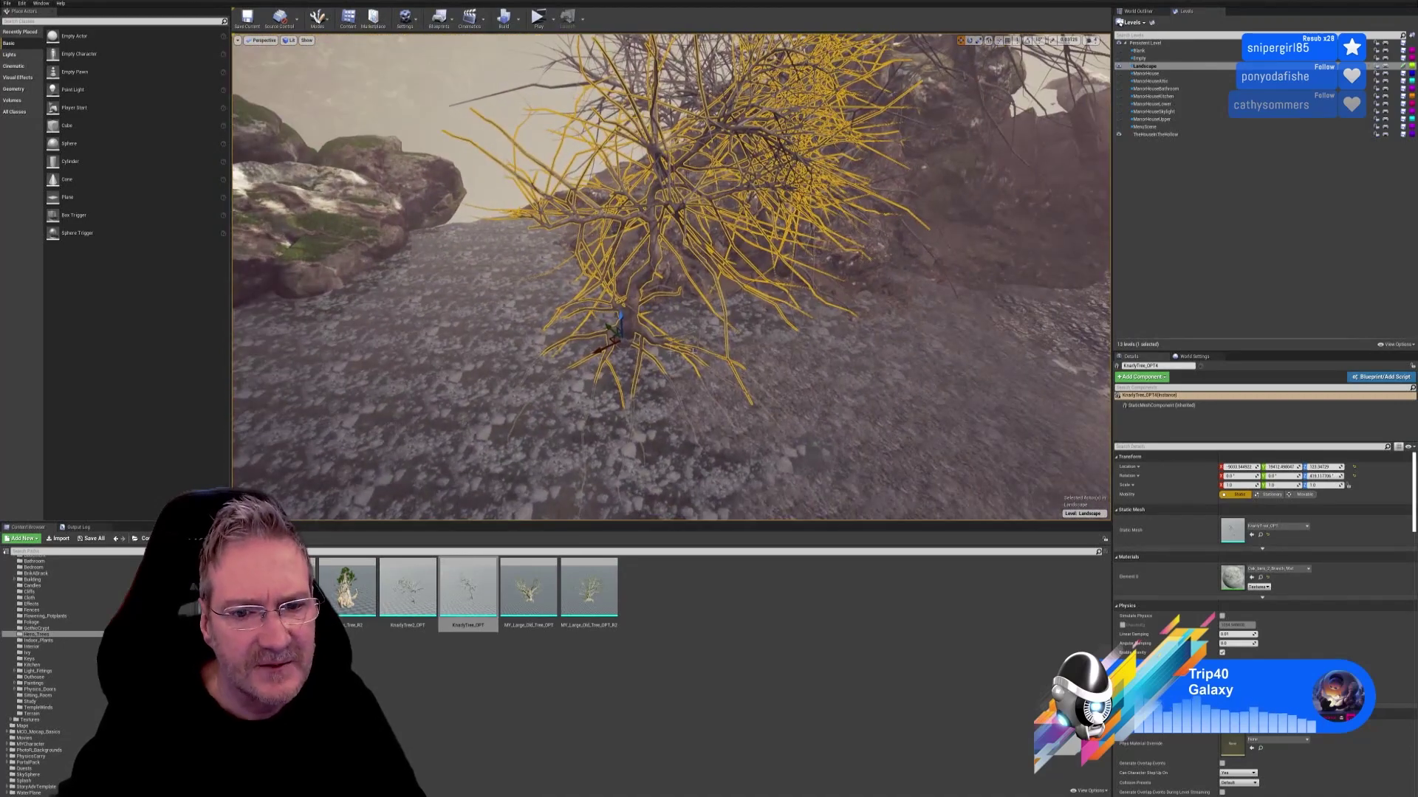
pyautogui.moveTo(609, 338); pyautogui.dragTo(399, 264)
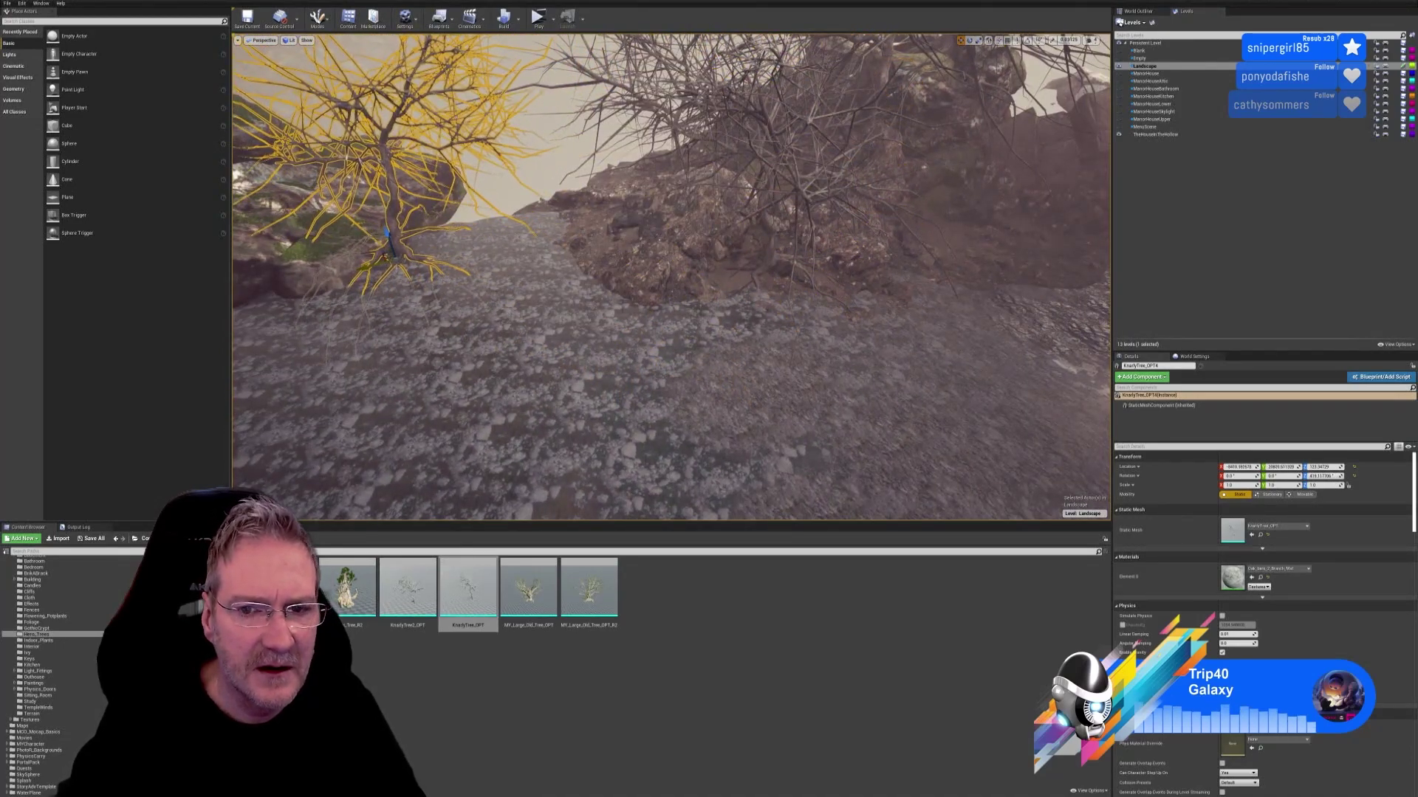
pyautogui.press('f')
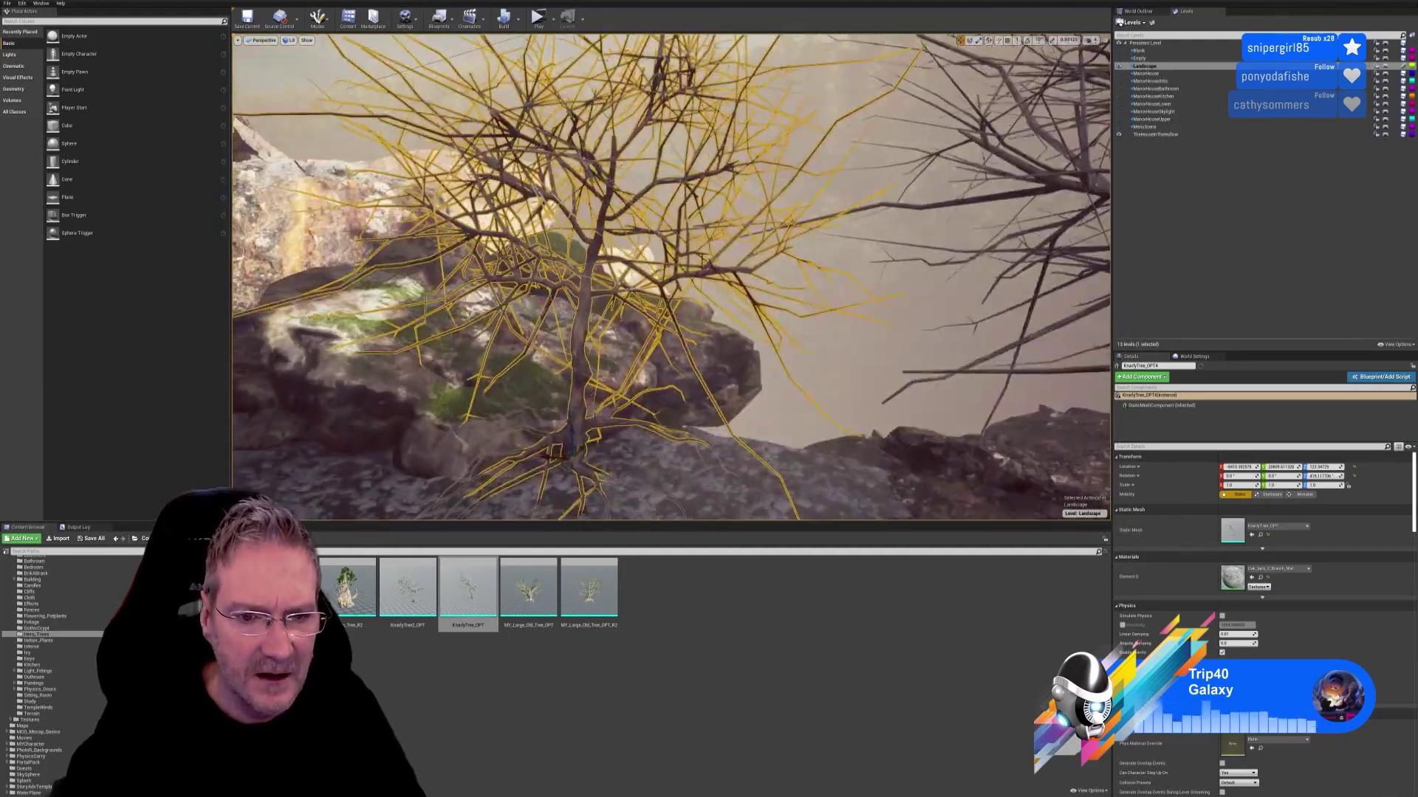
pyautogui.moveTo(671, 277); pyautogui.dragTo(768, 287, button='right')
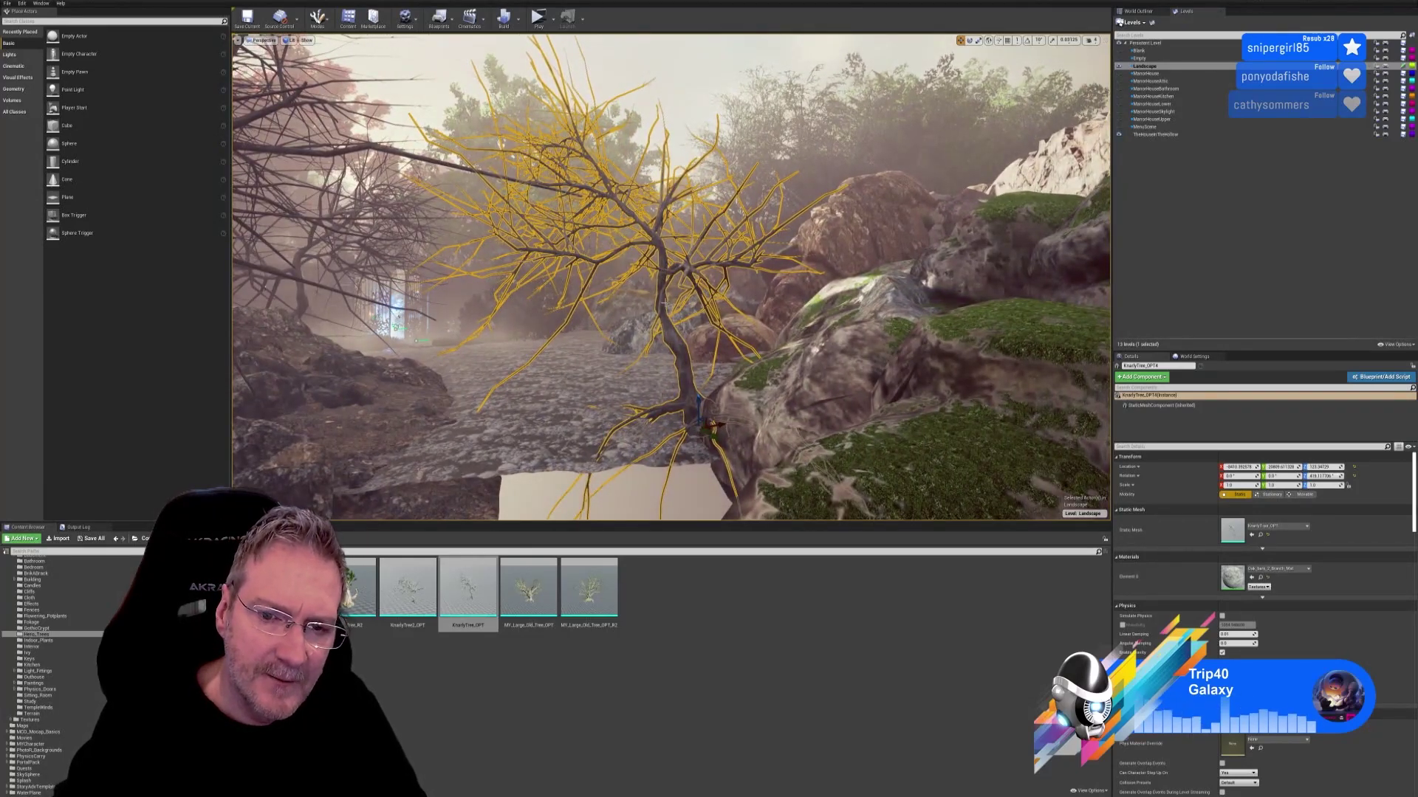
pyautogui.moveTo(663, 303); pyautogui.dragTo(606, 304, button='right')
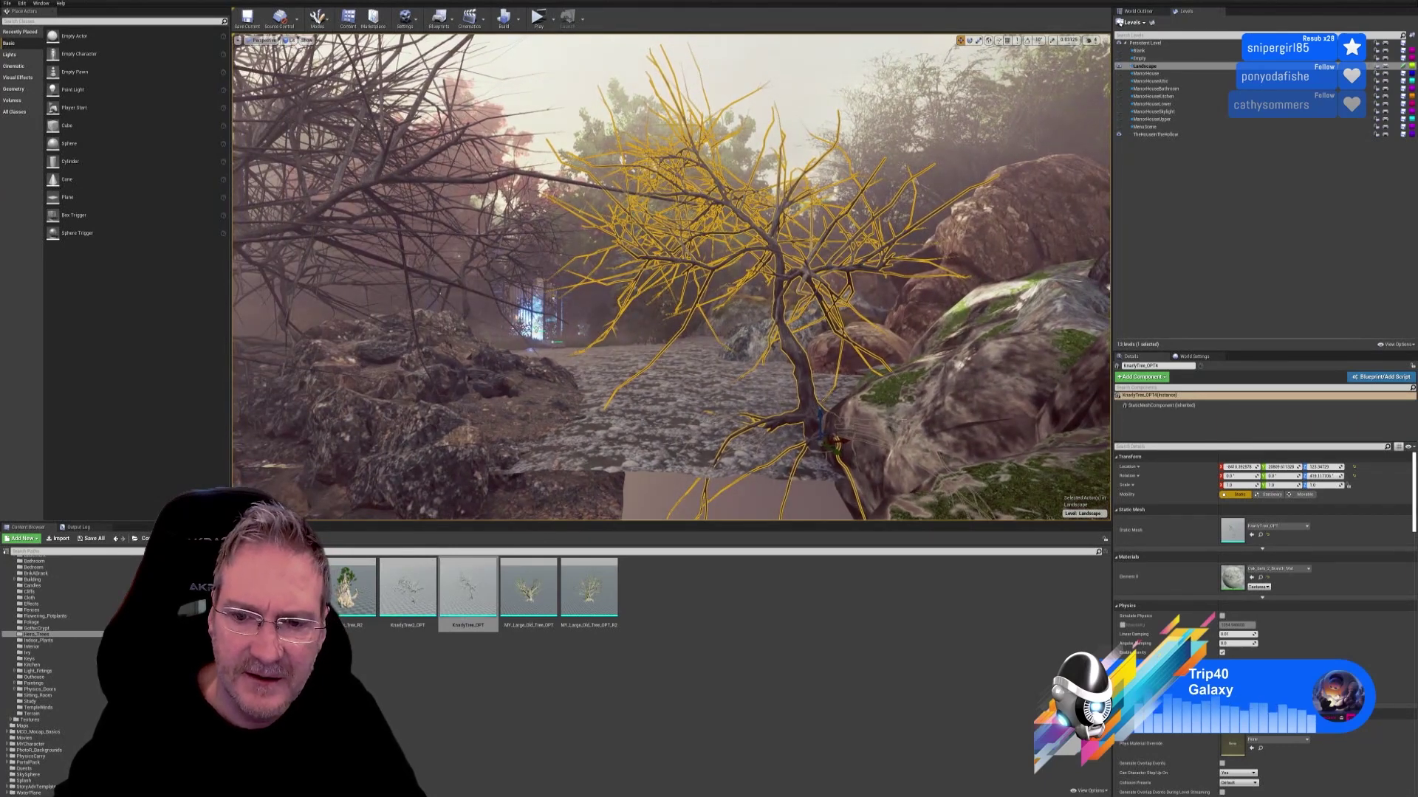
# Step: Turn the tree, enlarge it to about 1.12 scale and lower it onto the rock
pyautogui.click(970, 42)
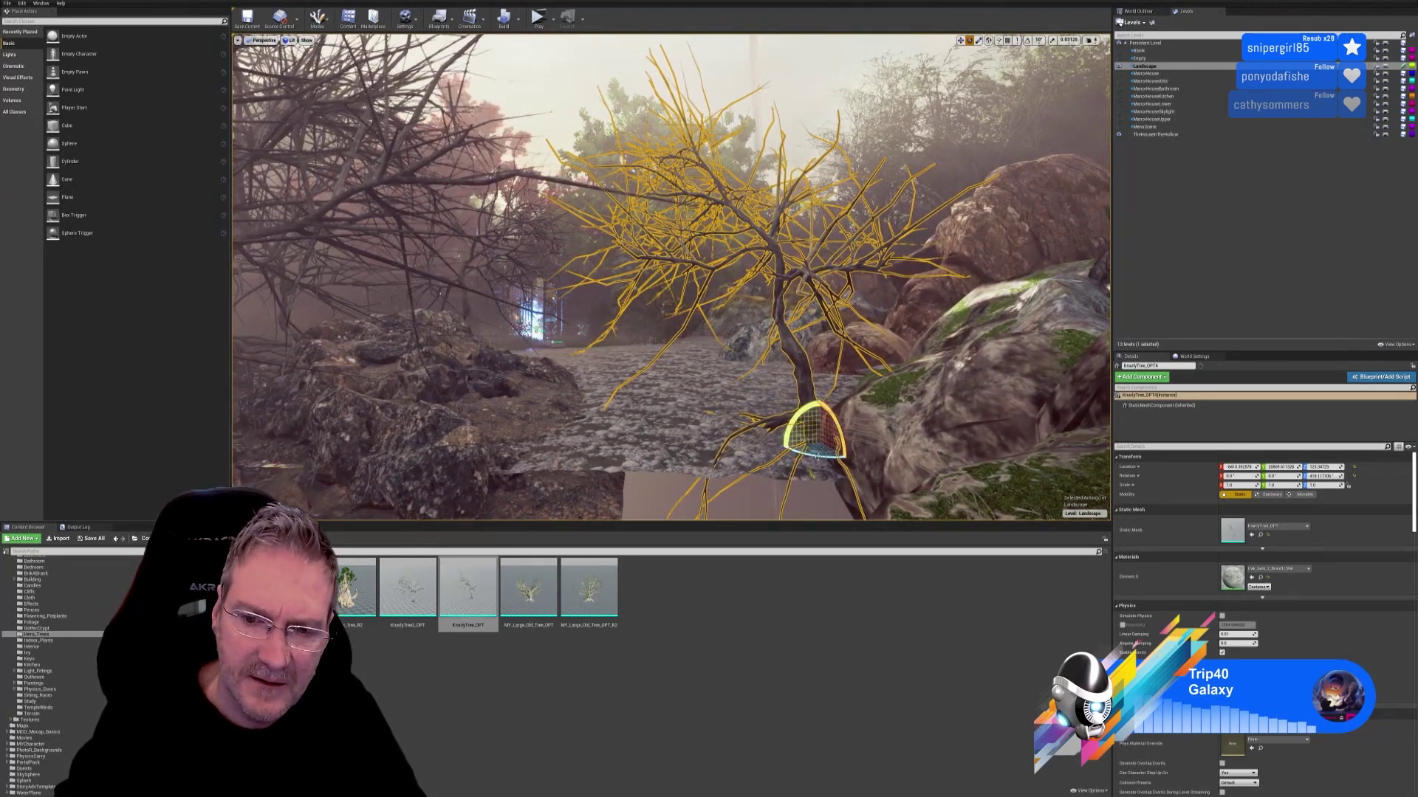
pyautogui.moveTo(823, 463); pyautogui.dragTo(754, 456)
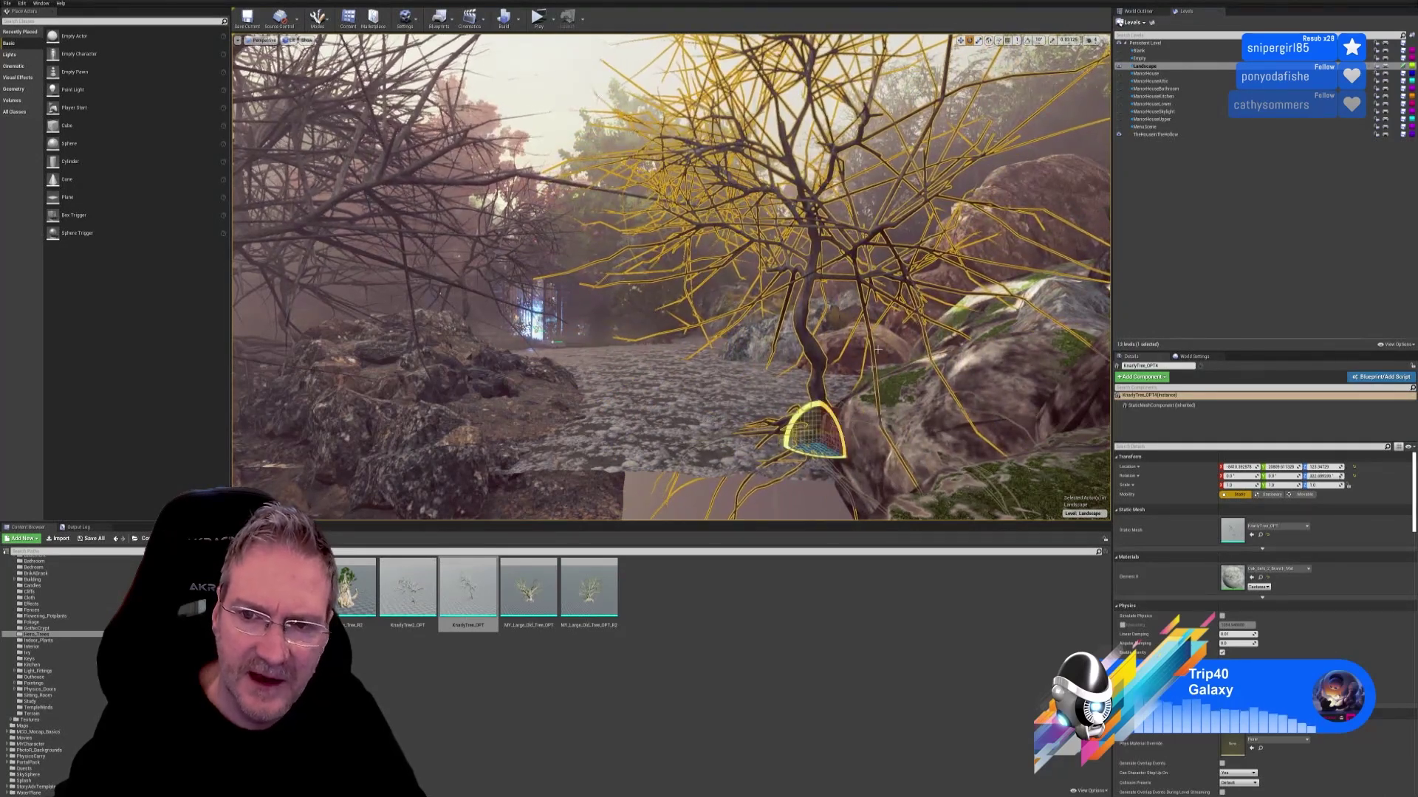
pyautogui.click(978, 41)
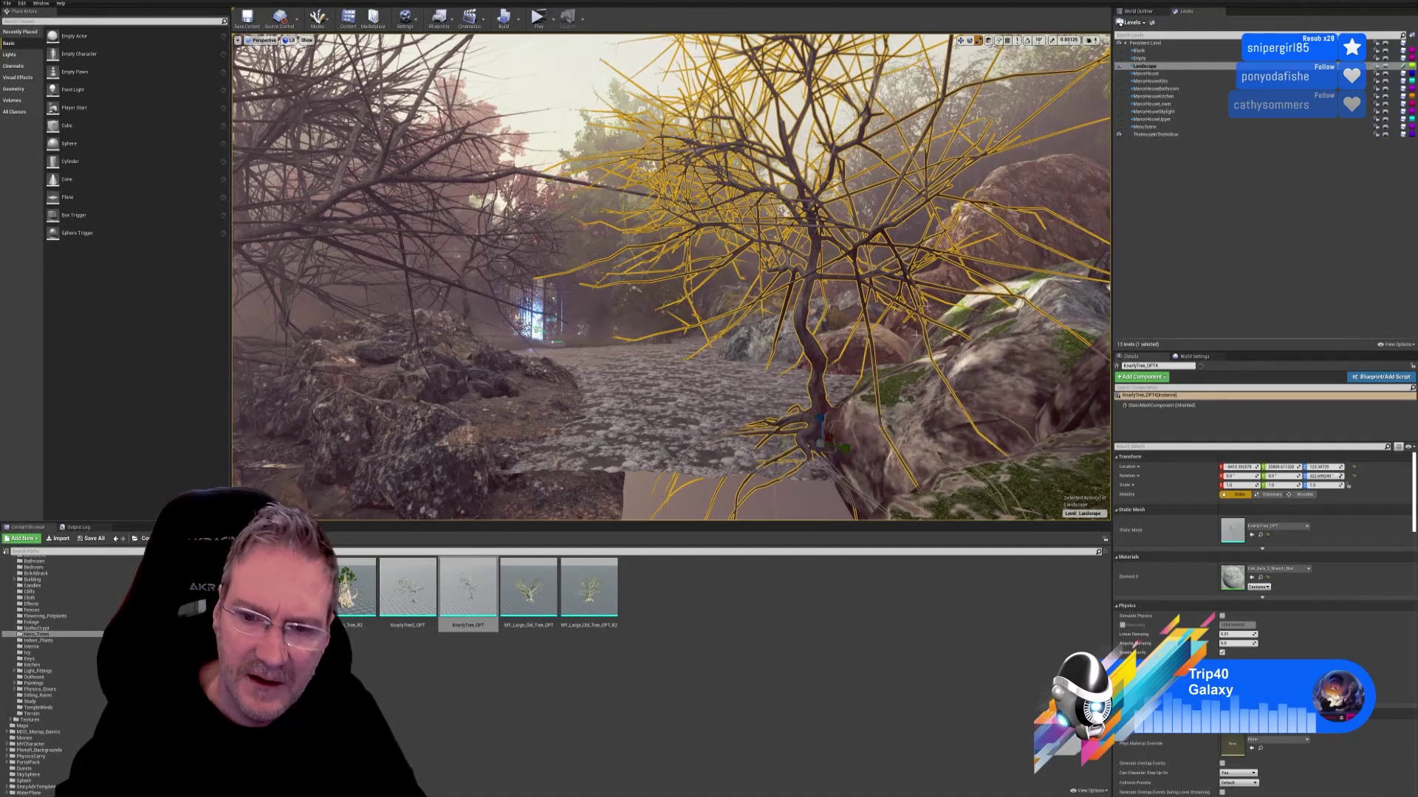
pyautogui.moveTo(821, 444); pyautogui.dragTo(847, 407)
pyautogui.click(961, 41)
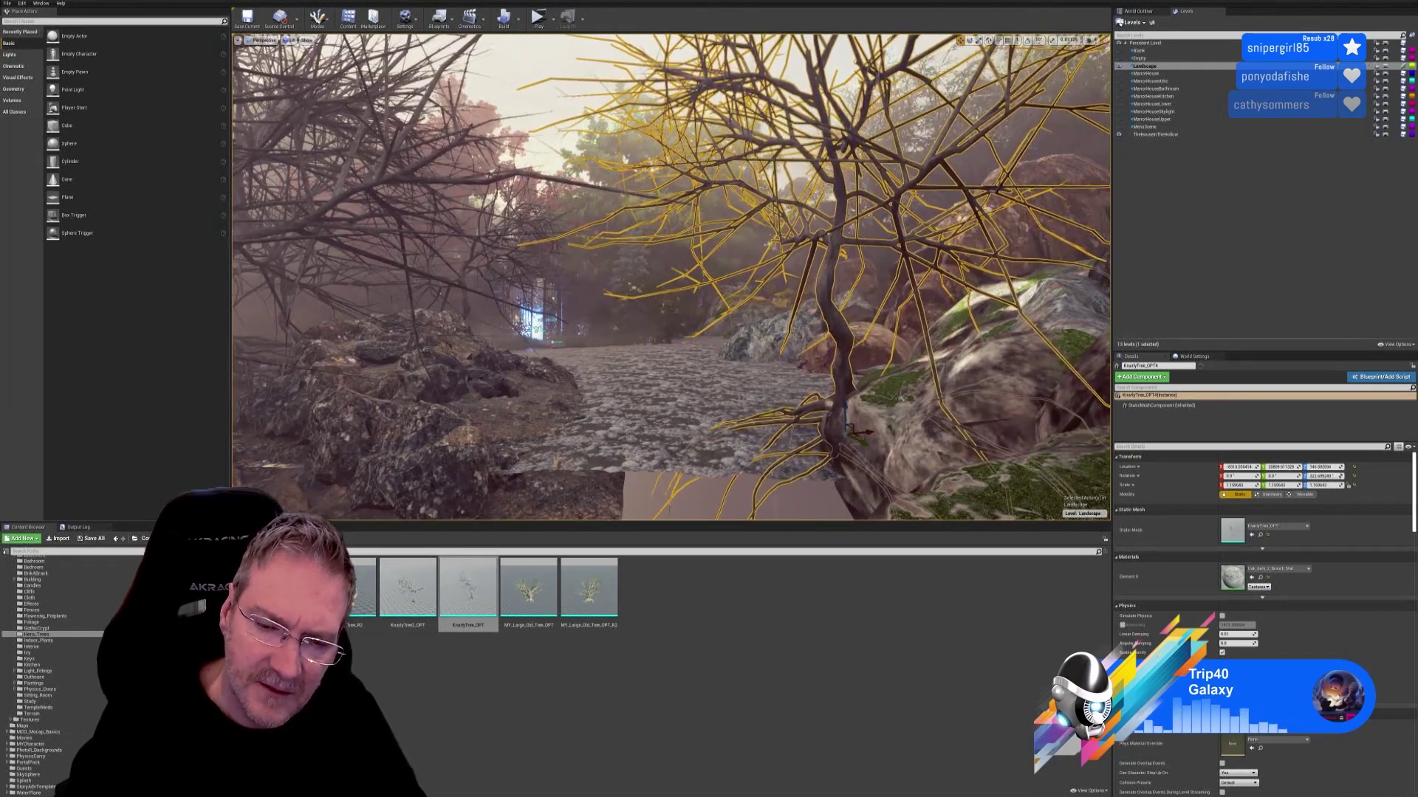
pyautogui.moveTo(847, 408)
pyautogui.mouseDown(button='right')
pyautogui.moveTo(790, 408)
pyautogui.moveTo(857, 409)
pyautogui.mouseUp(button='right')
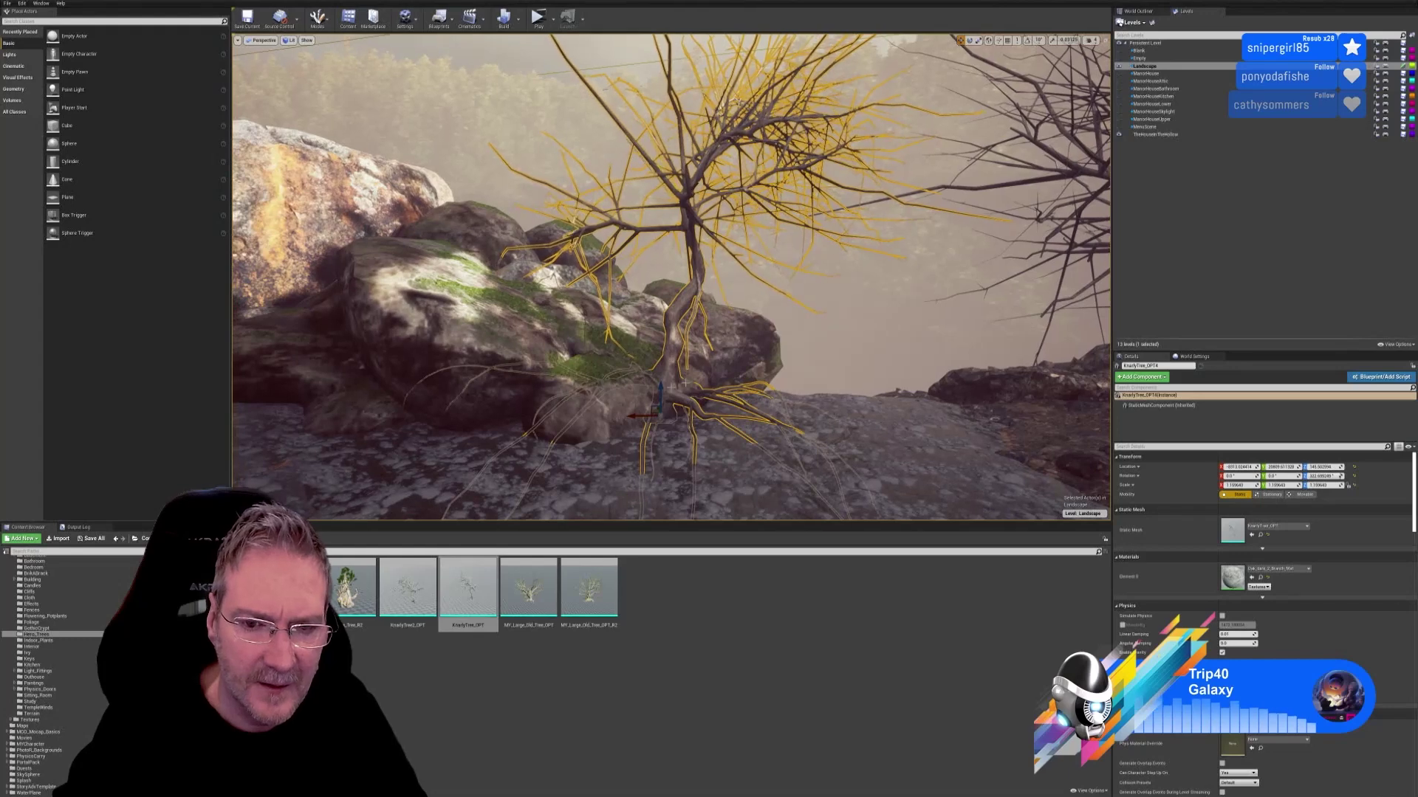
pyautogui.moveTo(660, 395); pyautogui.dragTo(664, 382)
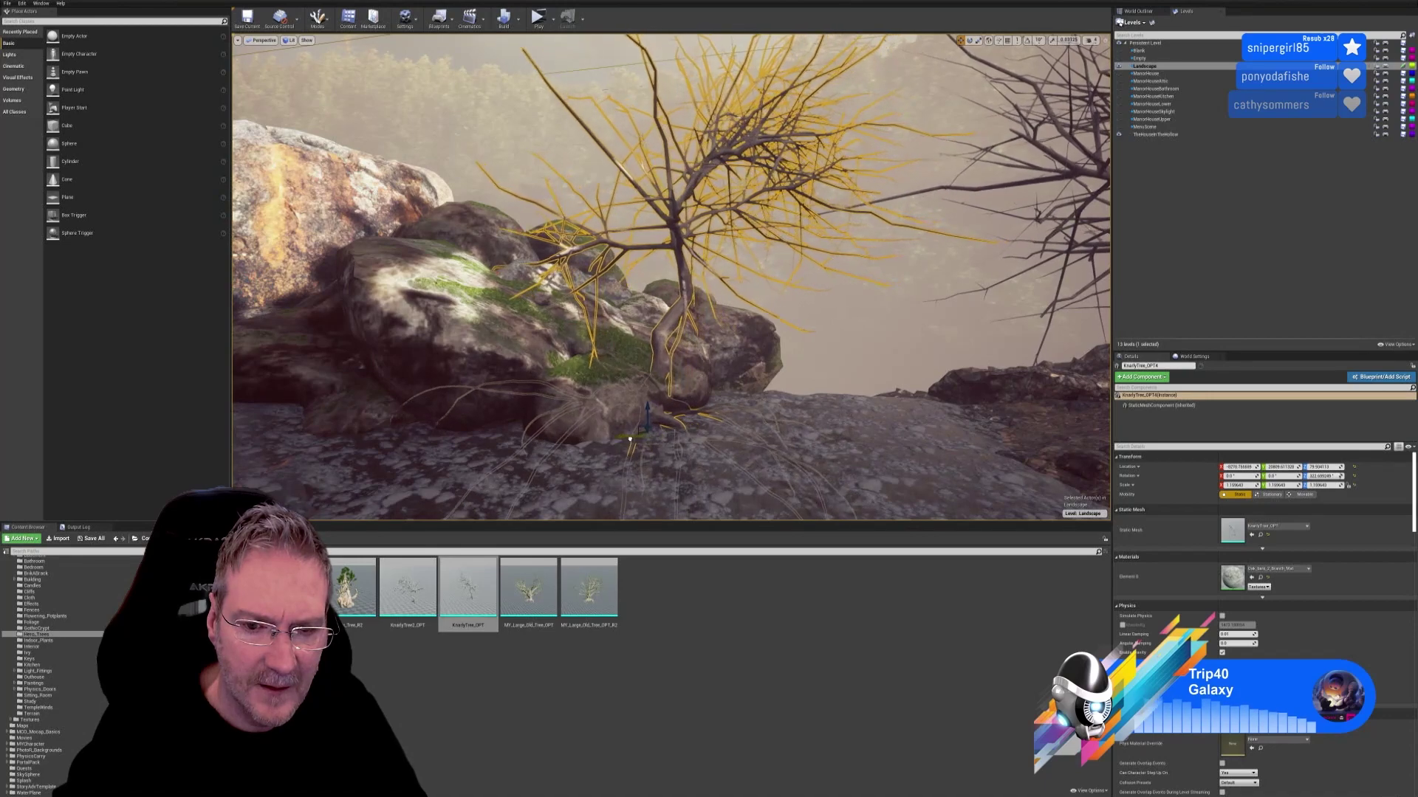
pyautogui.moveTo(639, 437); pyautogui.dragTo(643, 374, button='right')
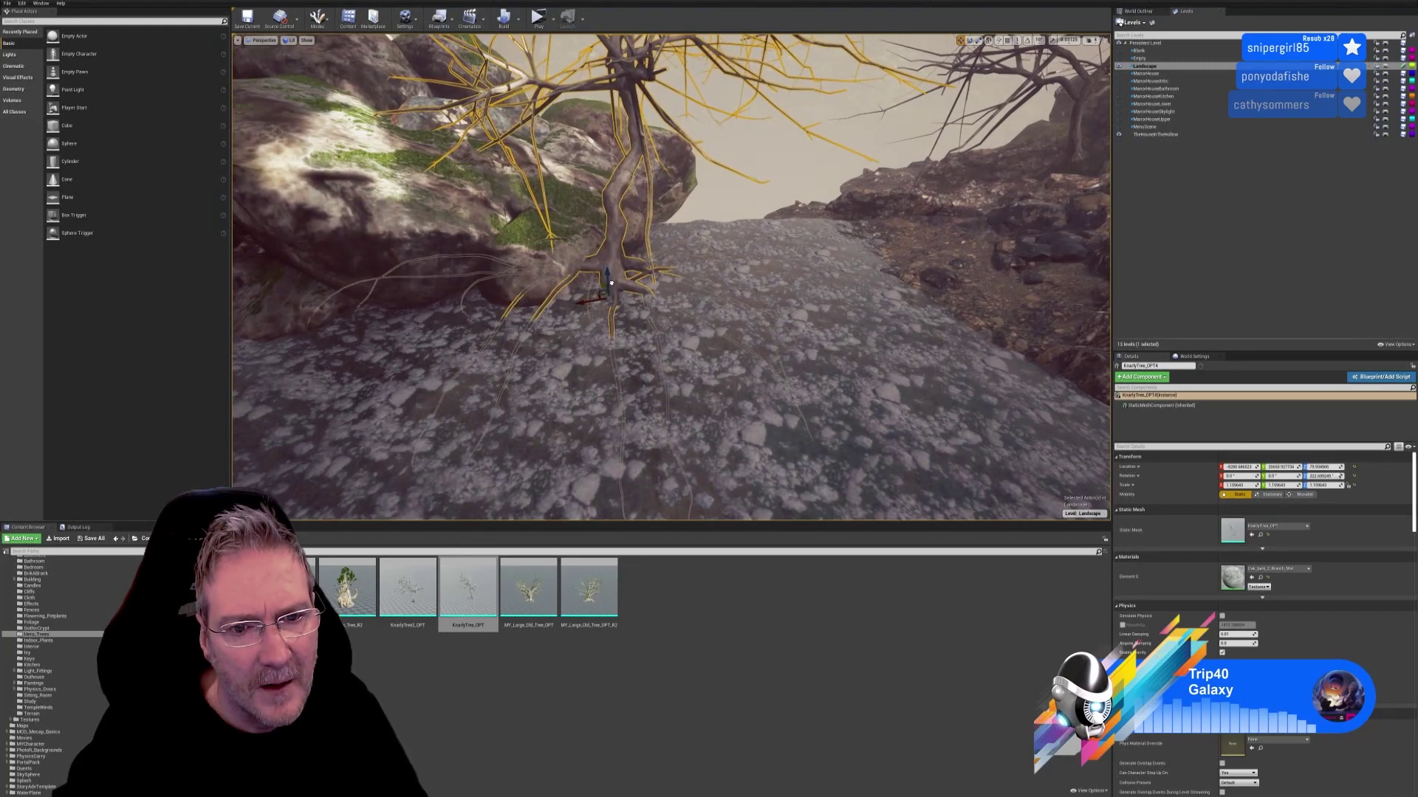
pyautogui.moveTo(611, 281); pyautogui.dragTo(626, 178, button='right')
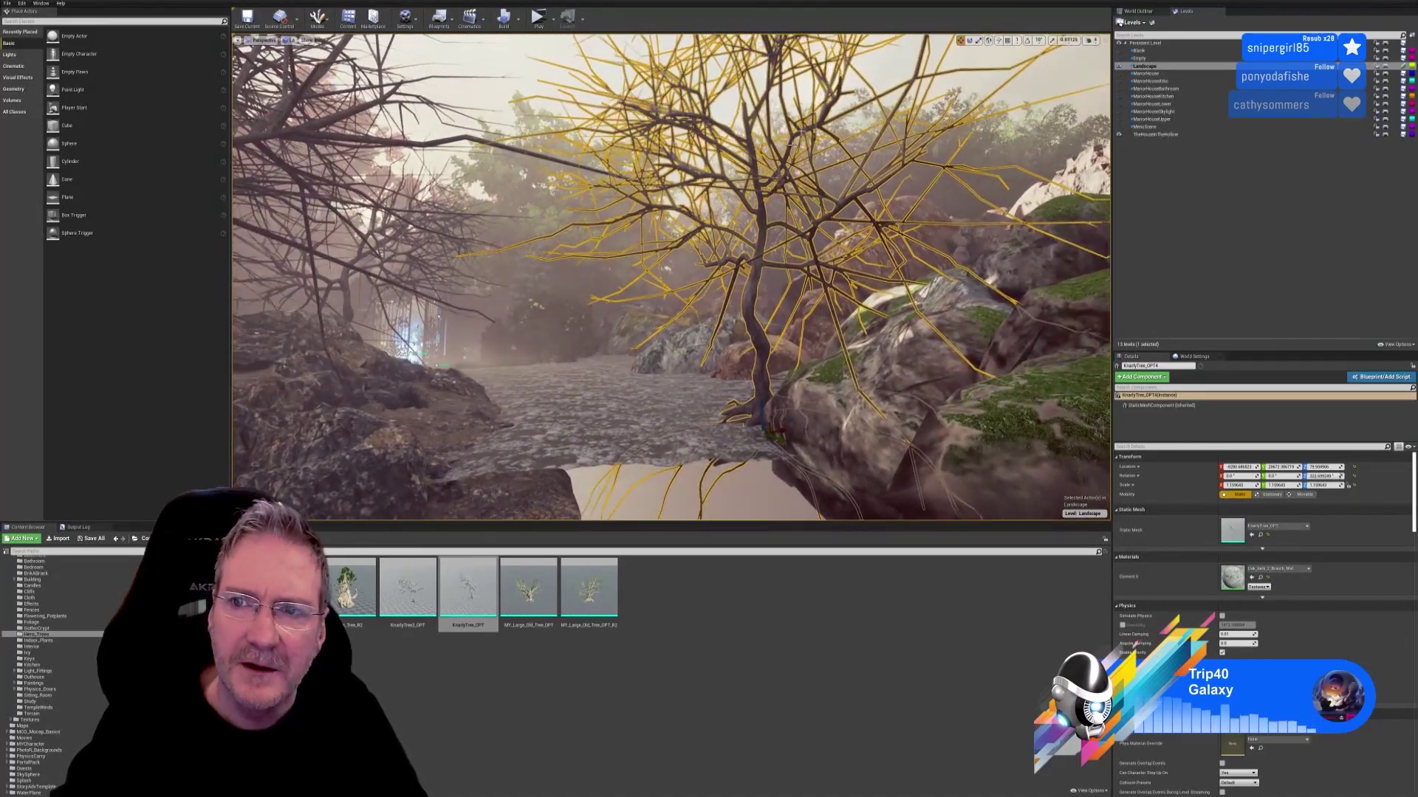
# Step: Rotate the tree once more about its base and review it from the mossy rocks
pyautogui.click(969, 41)
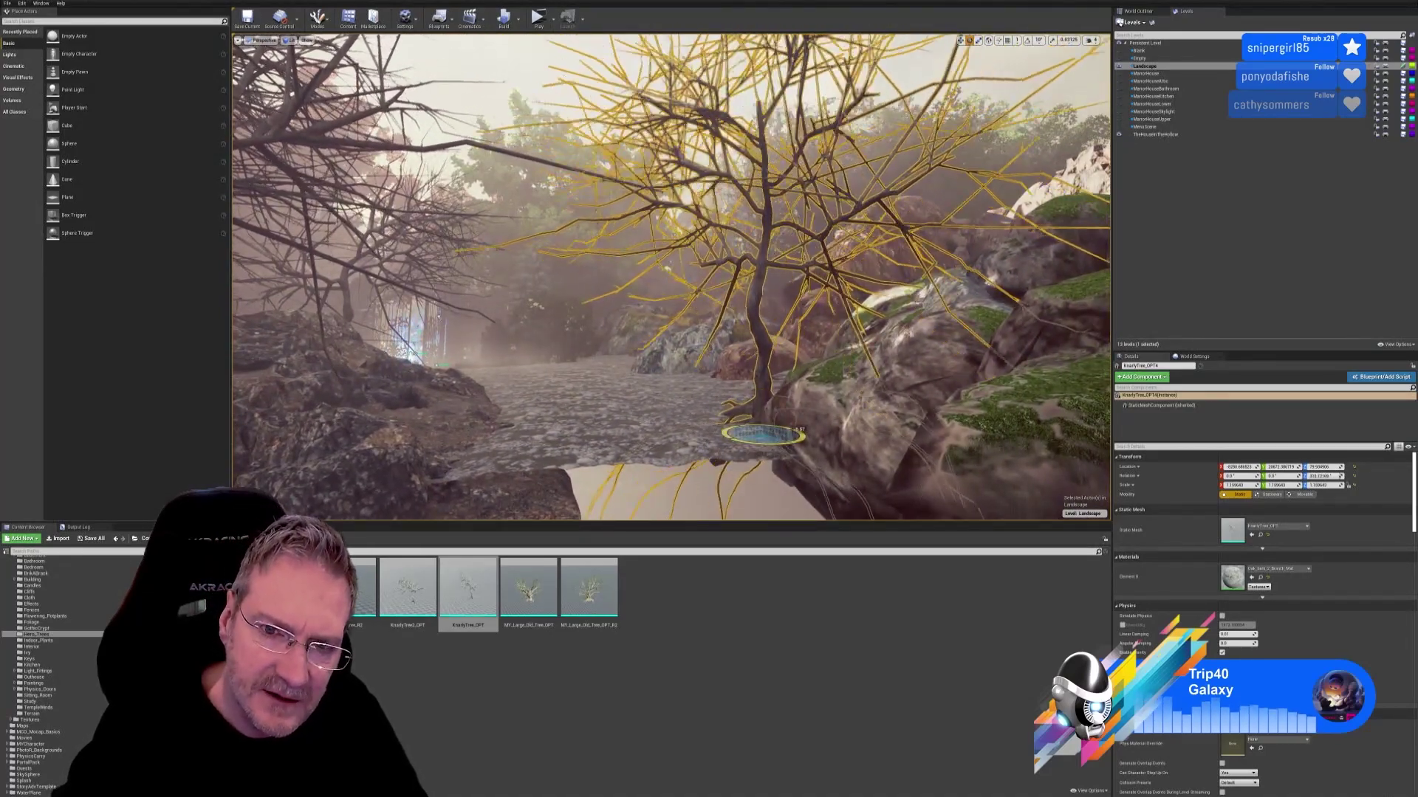
pyautogui.moveTo(798, 431)
pyautogui.mouseDown()
pyautogui.moveTo(761, 450)
pyautogui.moveTo(803, 431)
pyautogui.mouseUp()
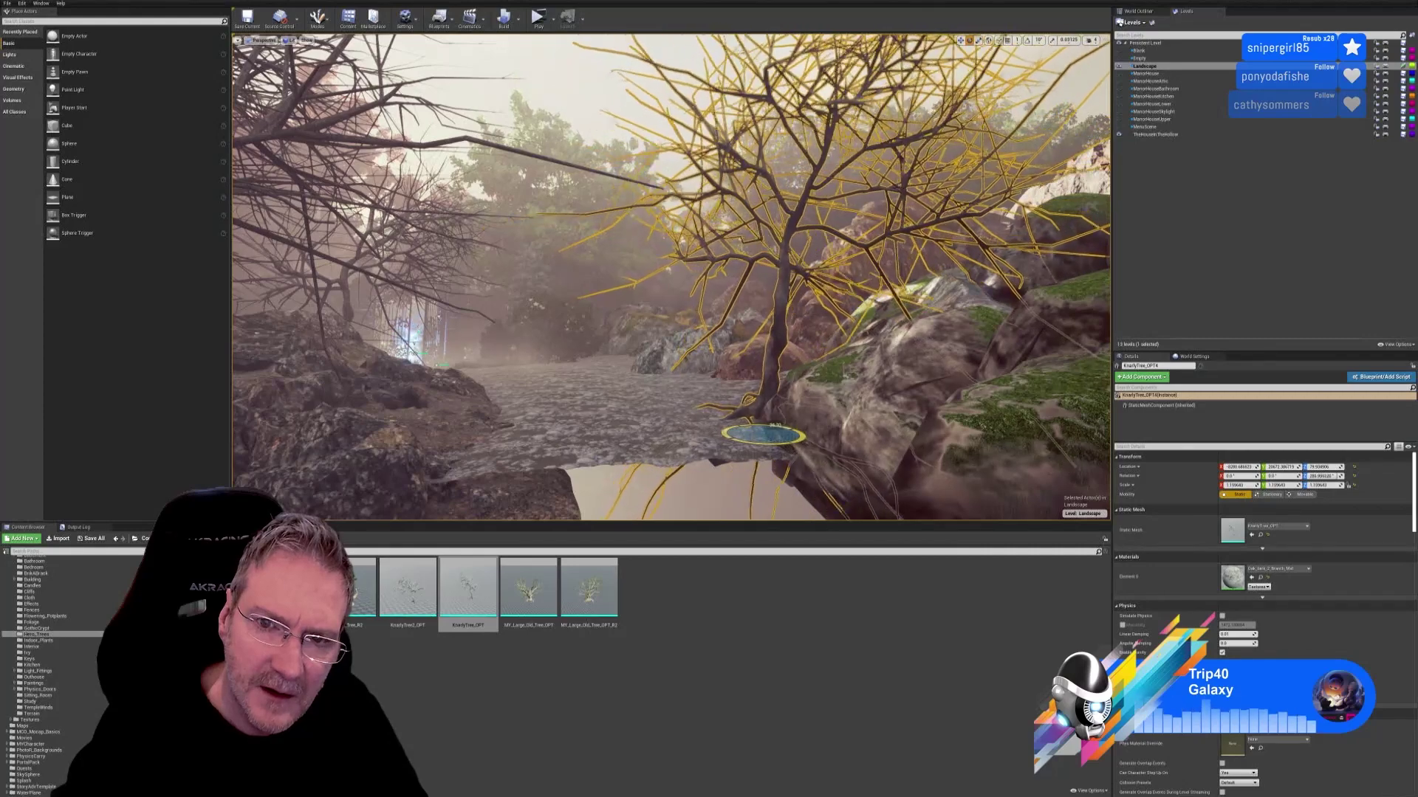
pyautogui.moveTo(822, 439); pyautogui.dragTo(763, 443)
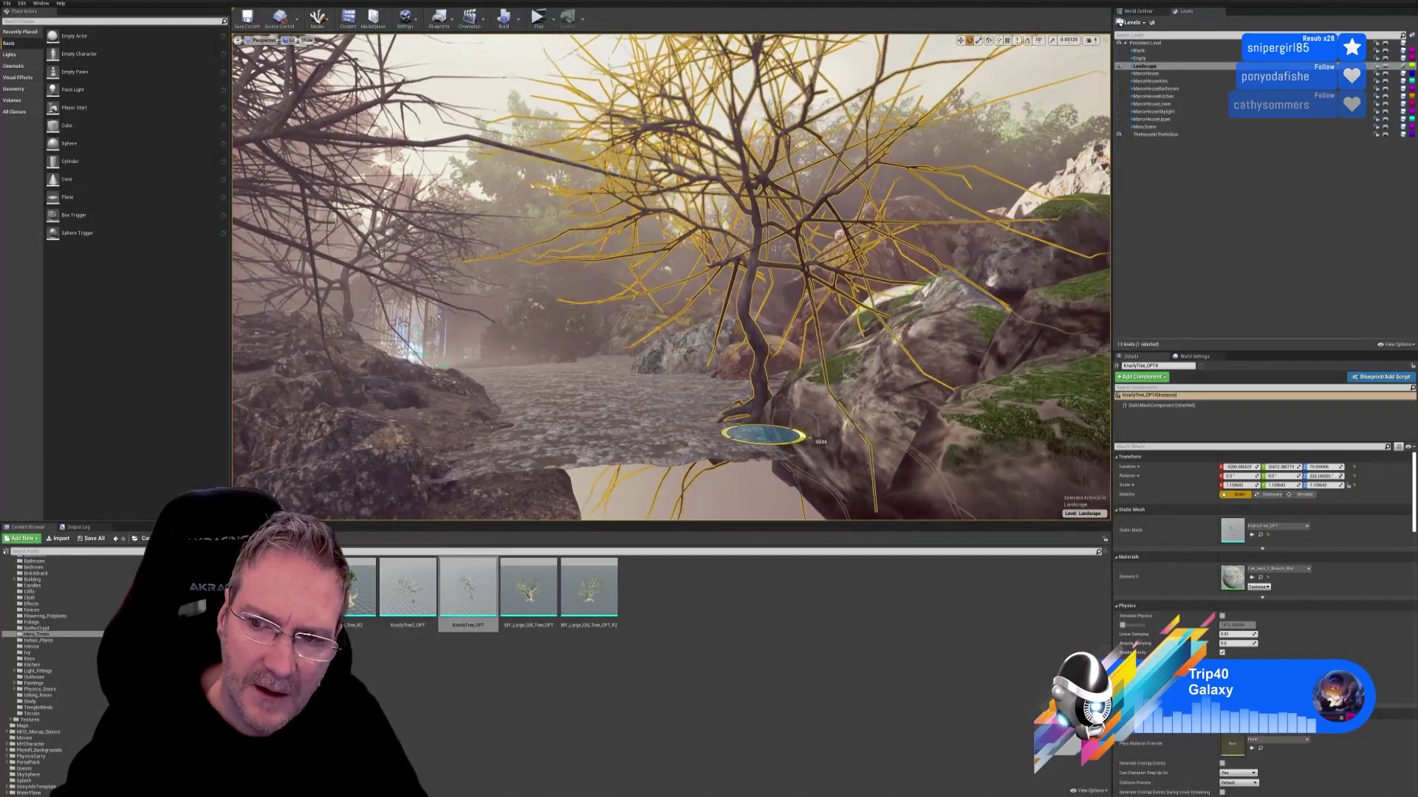
pyautogui.moveTo(665, 277); pyautogui.dragTo(790, 260, button='right')
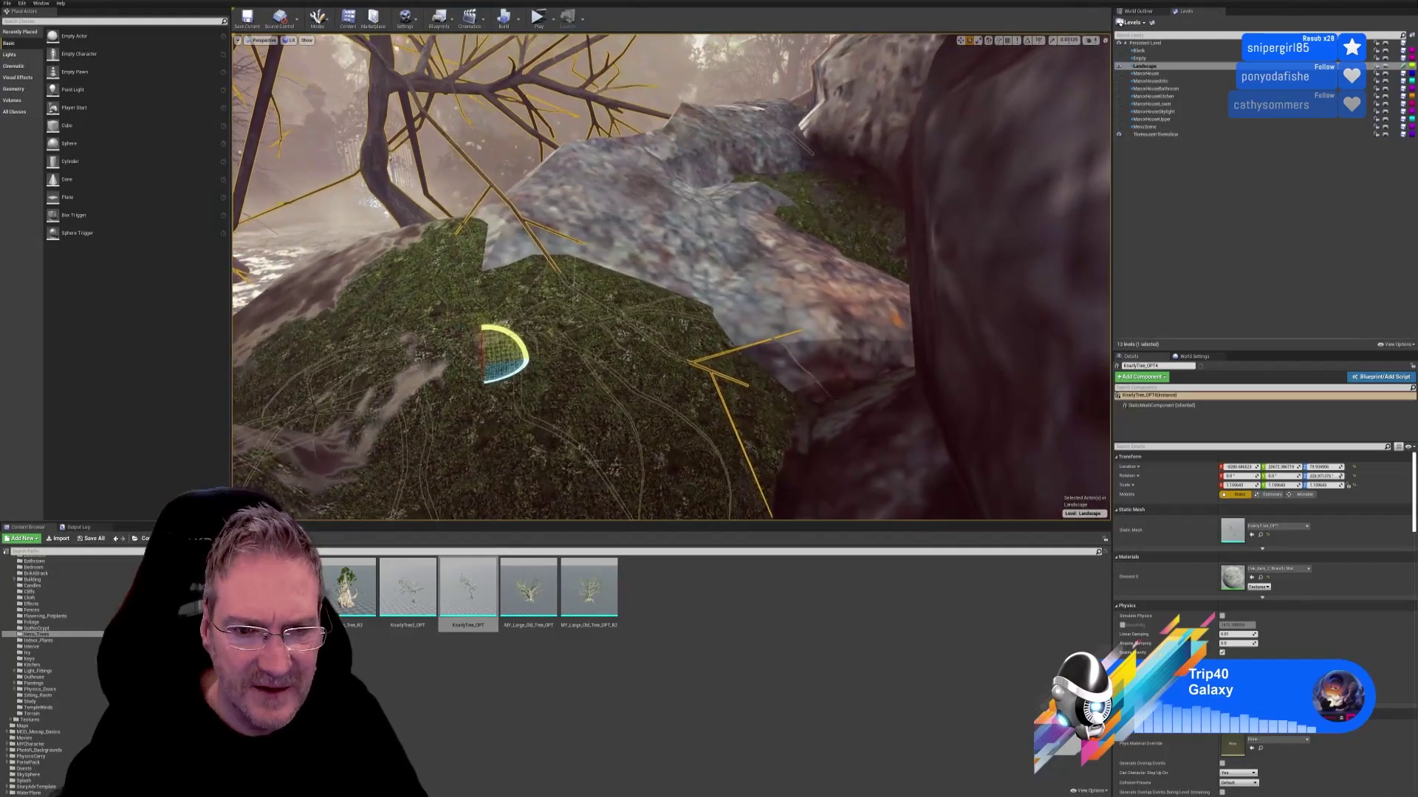
pyautogui.moveTo(790, 260); pyautogui.dragTo(819, 257, button='right')
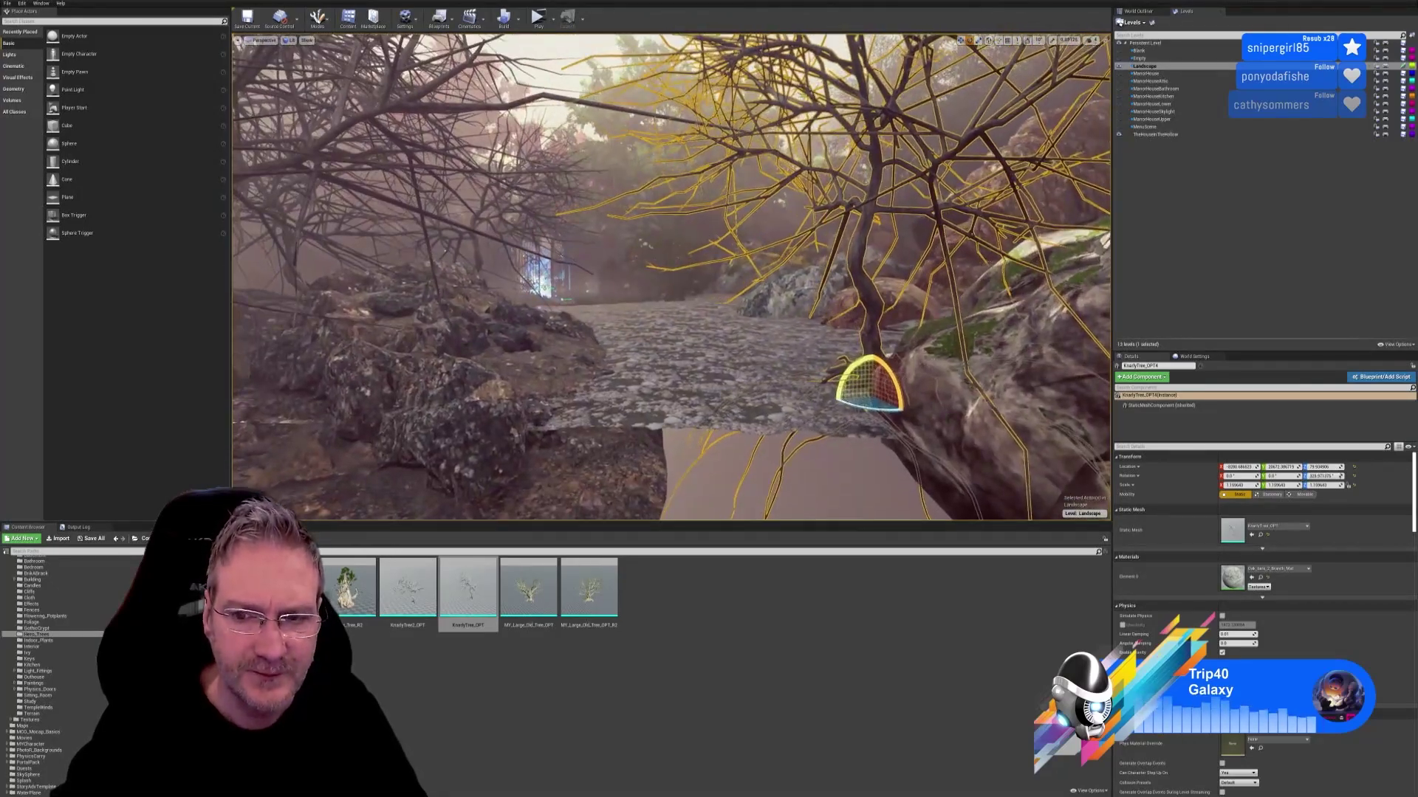
pyautogui.moveTo(819, 257); pyautogui.dragTo(784, 264, button='right')
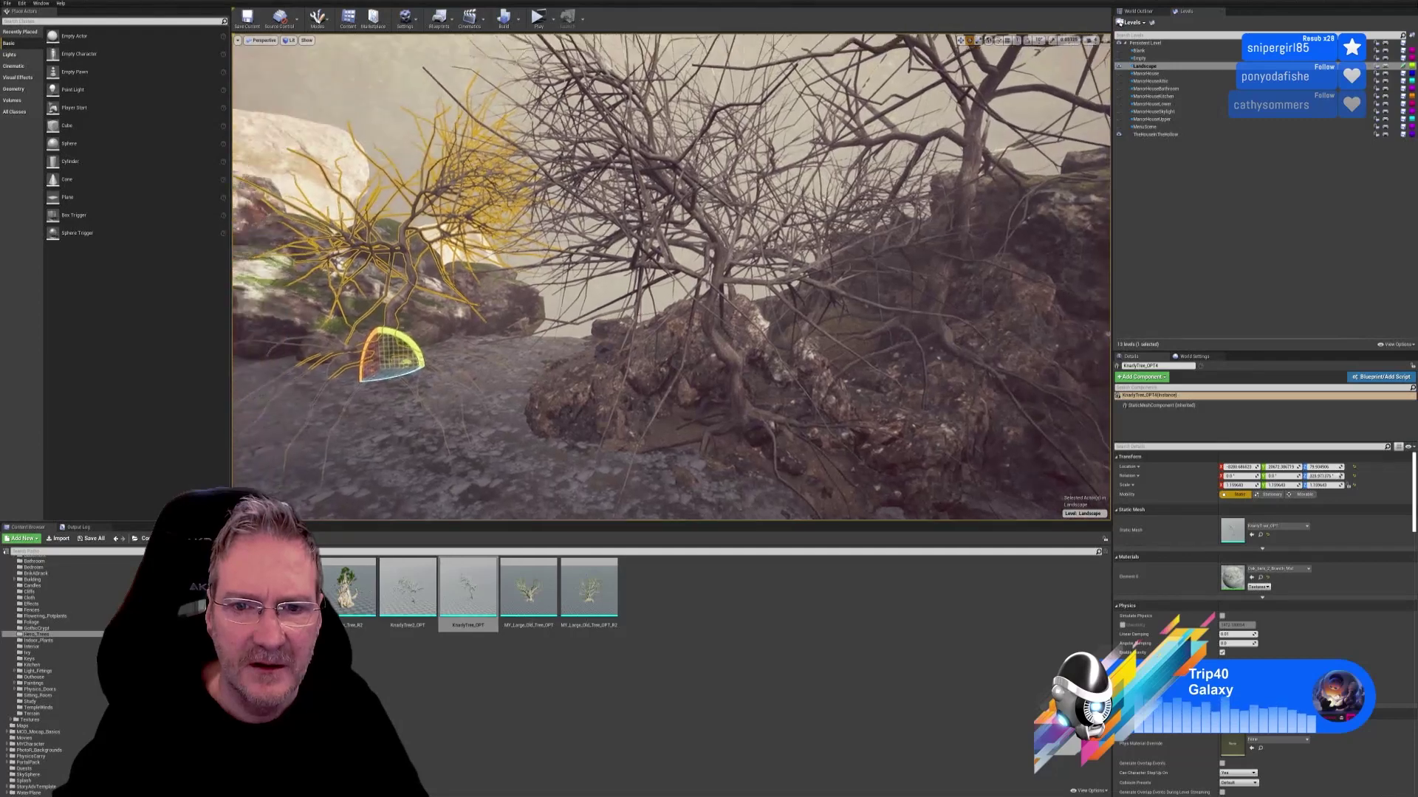
pyautogui.moveTo(784, 264); pyautogui.dragTo(776, 266, button='right')
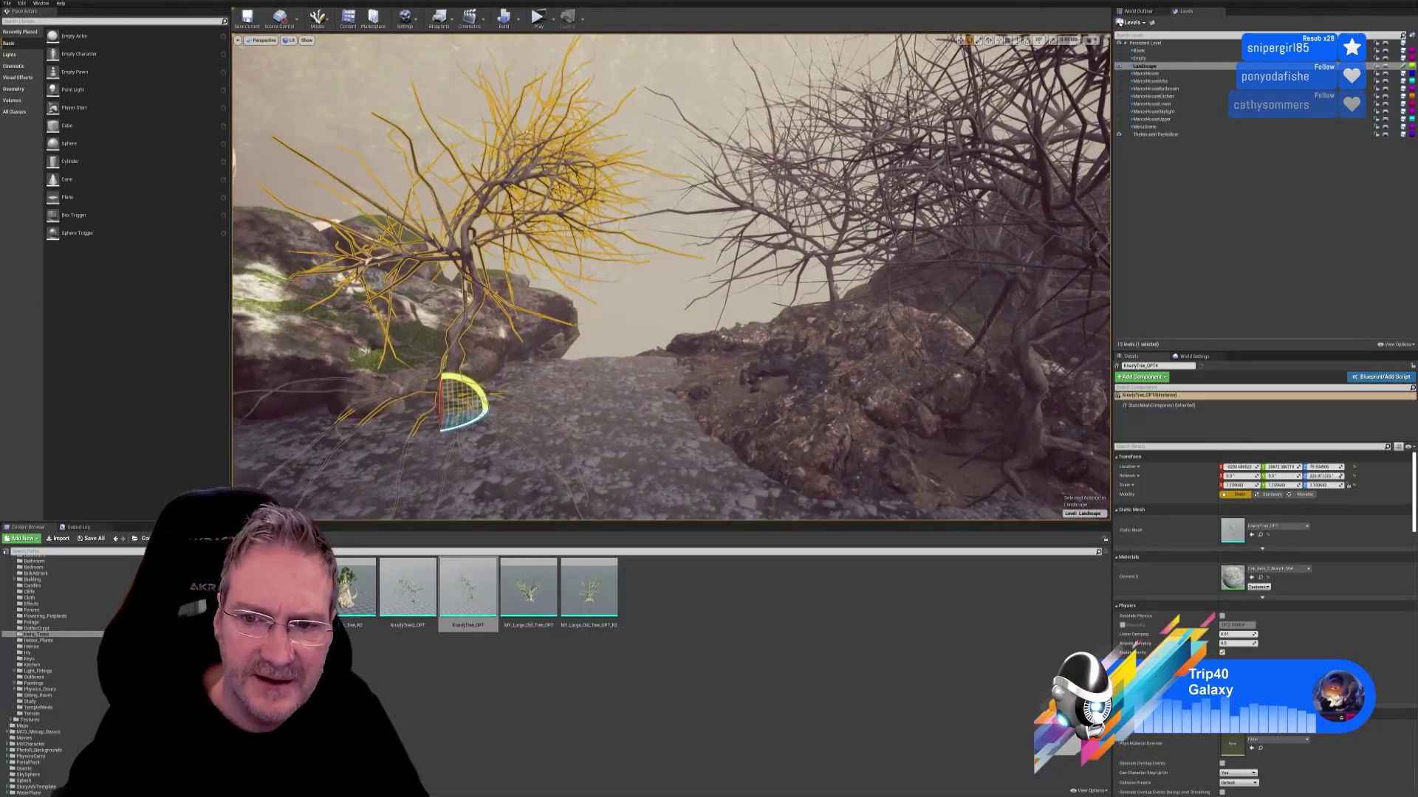
pyautogui.click(812, 347)
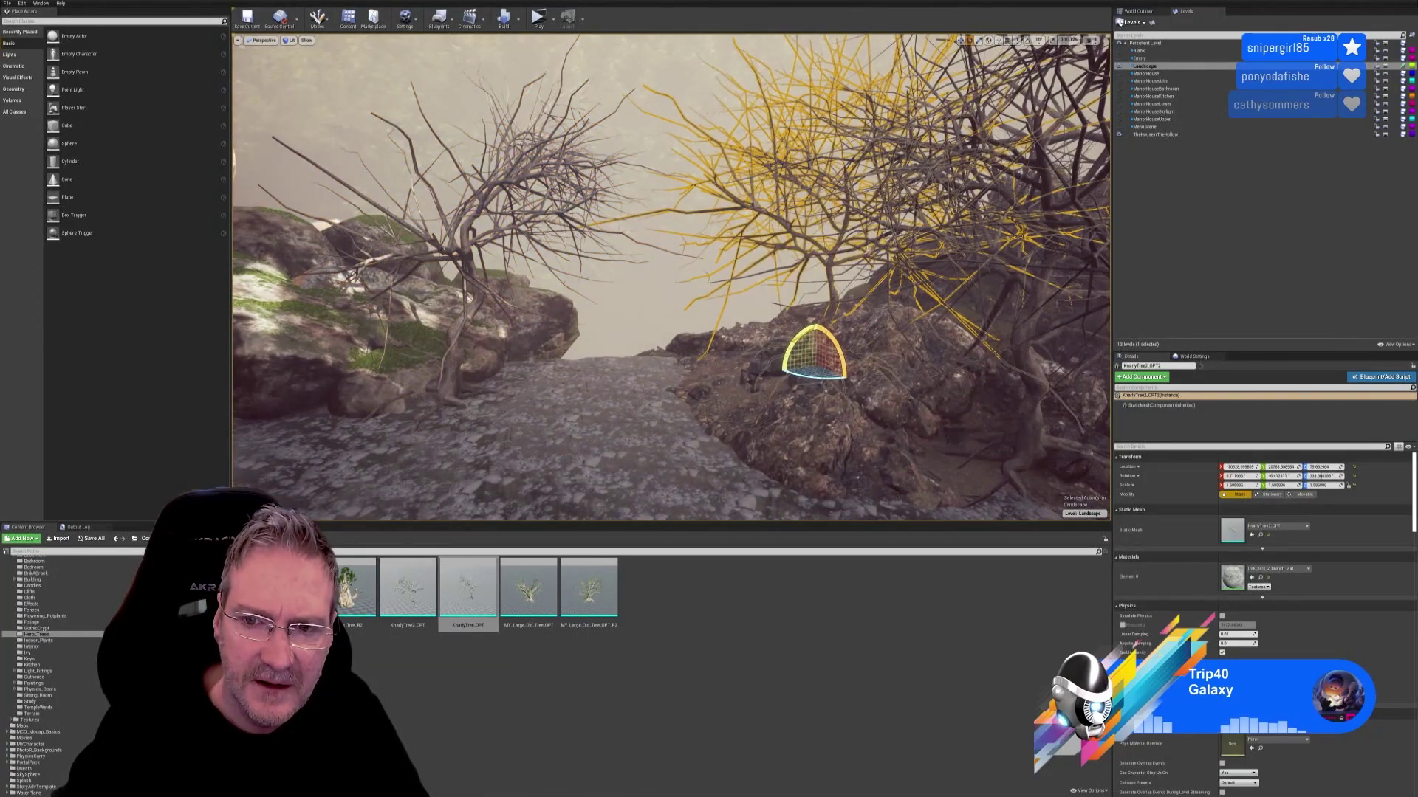
pyautogui.rightClick(832, 293)
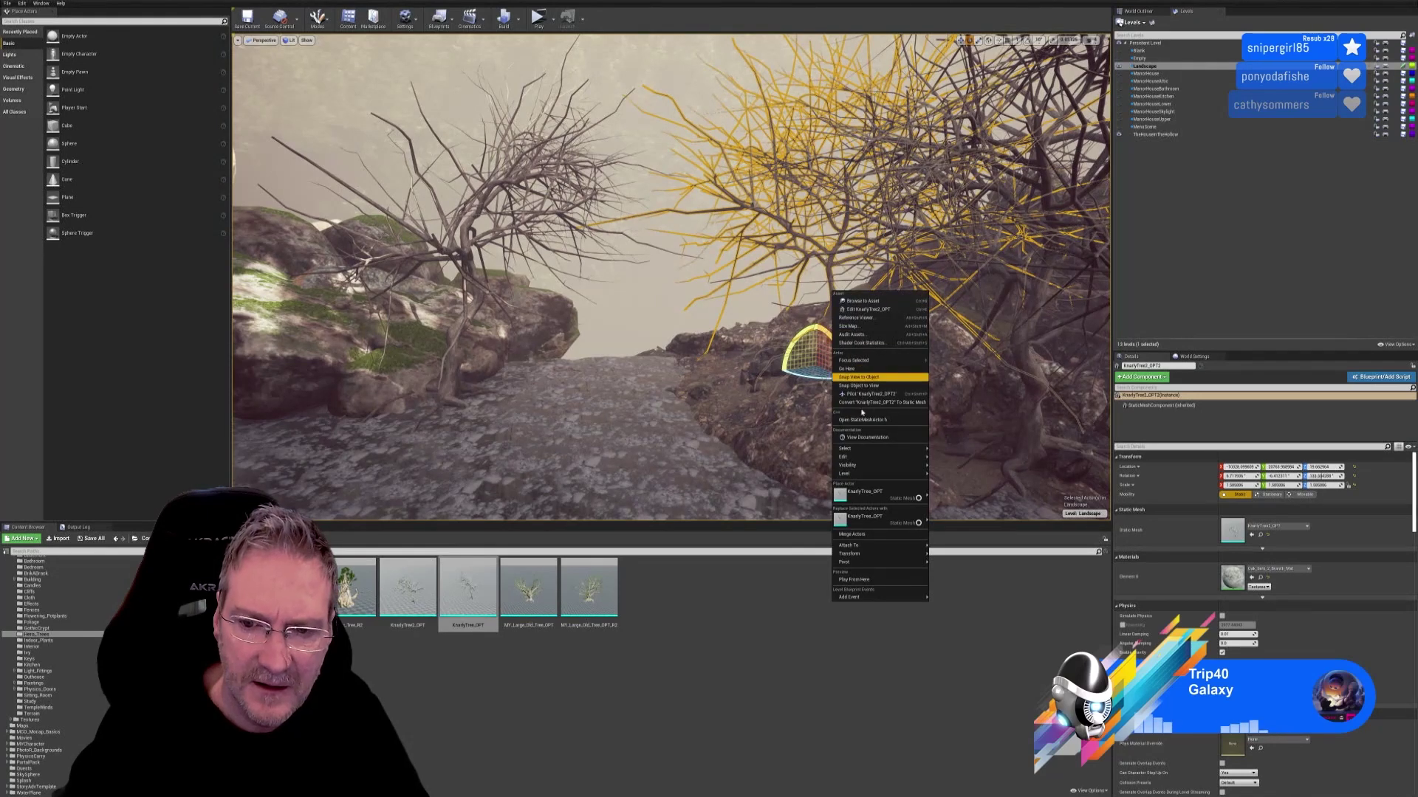
pyautogui.moveTo(886, 457)
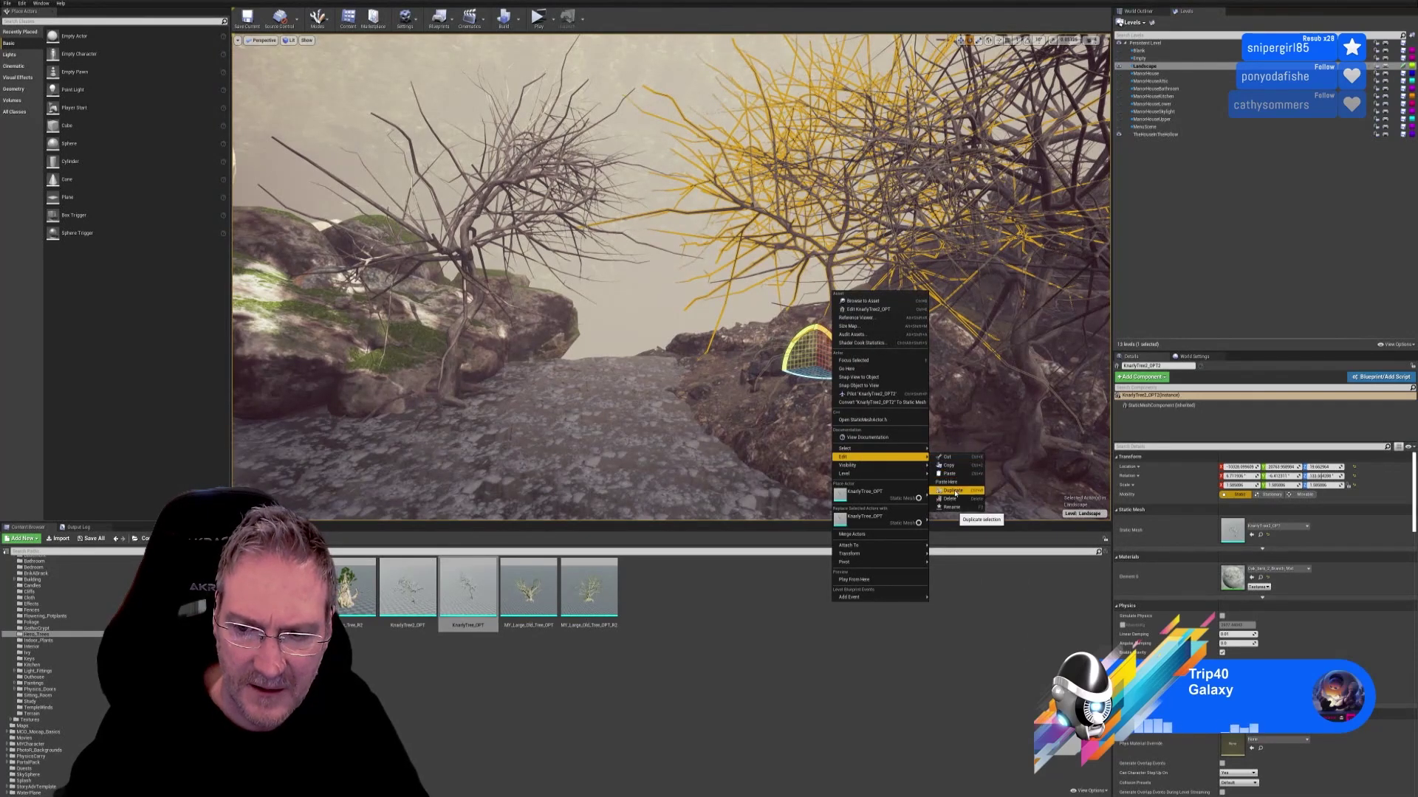
pyautogui.click(952, 491)
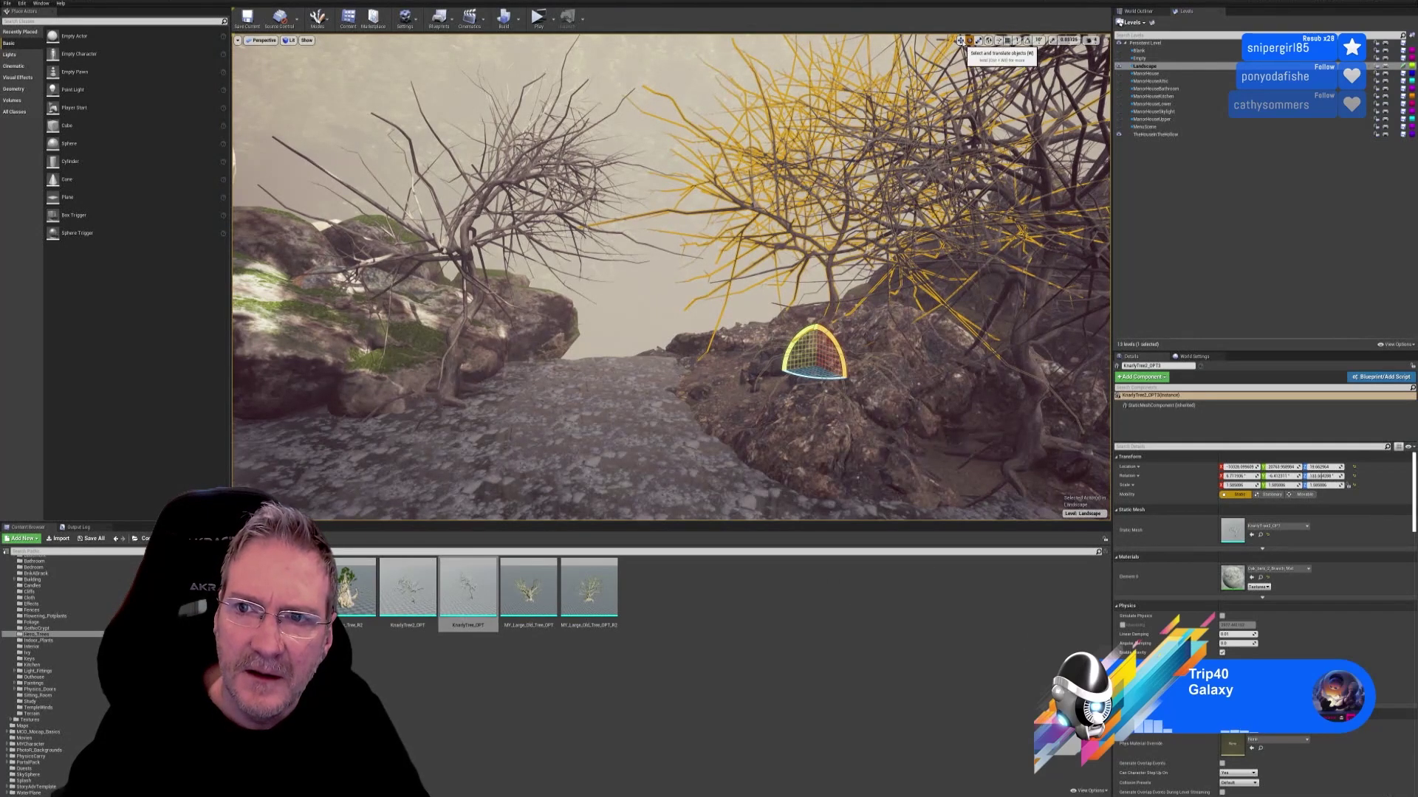
pyautogui.moveTo(812, 369); pyautogui.dragTo(360, 295)
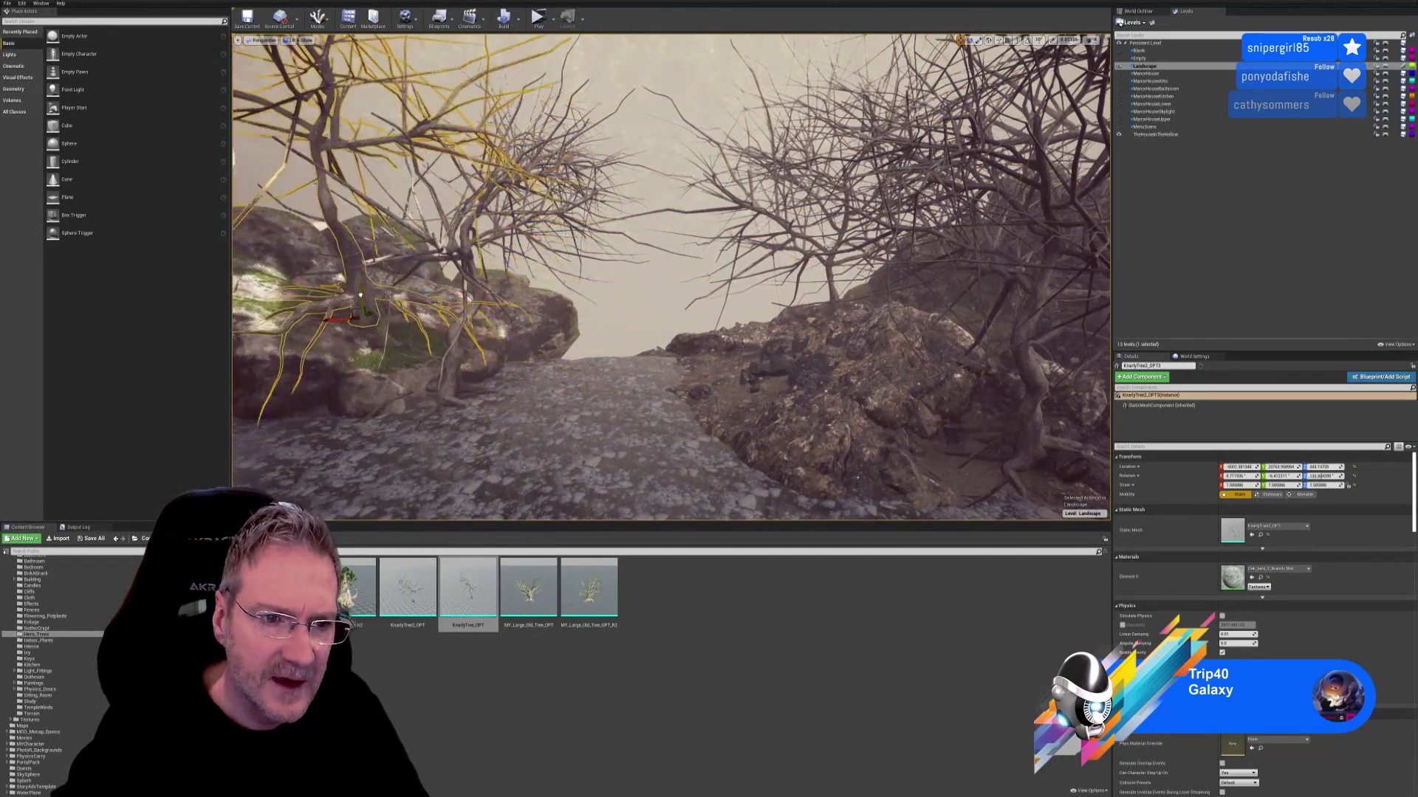
pyautogui.press('f')
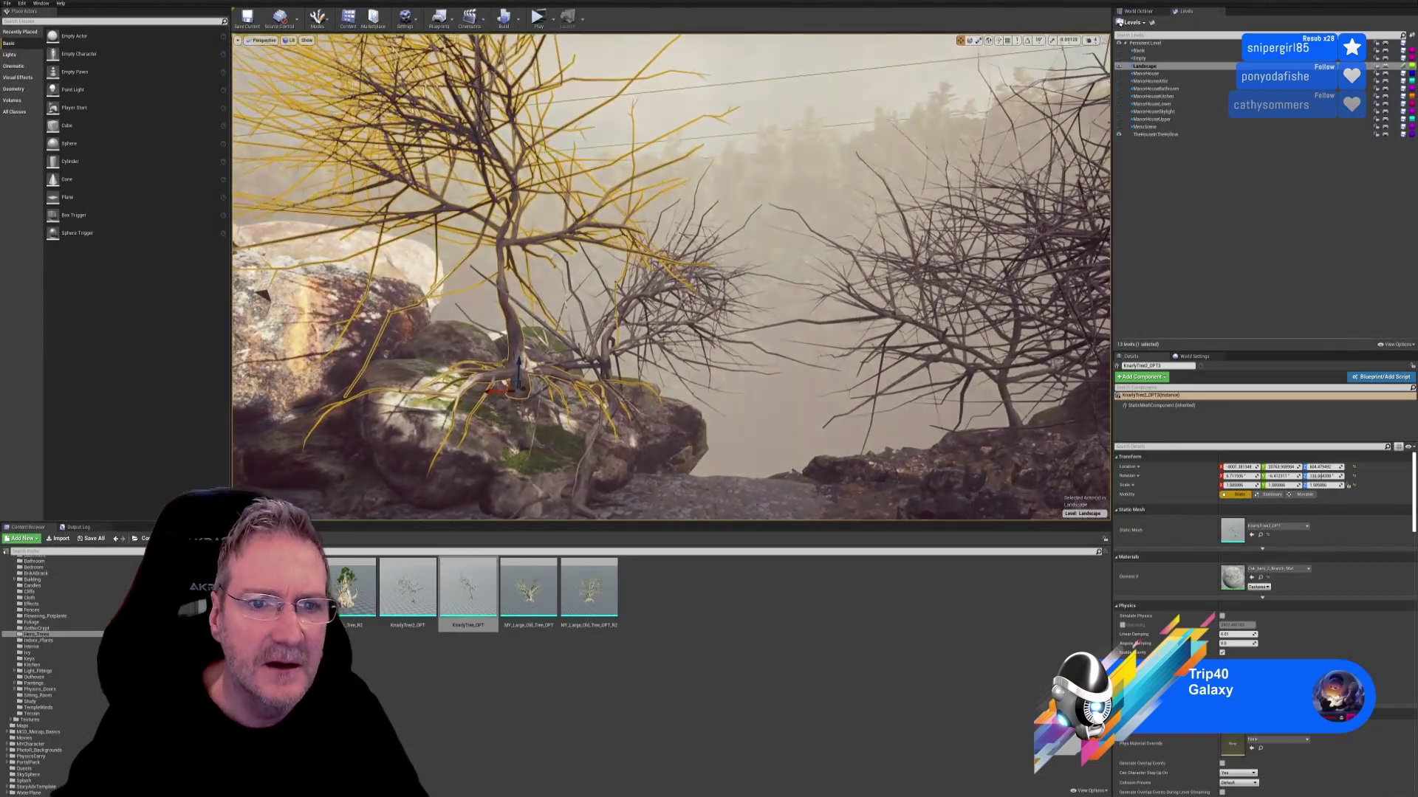
pyautogui.moveTo(671, 276); pyautogui.dragTo(641, 294, button='right')
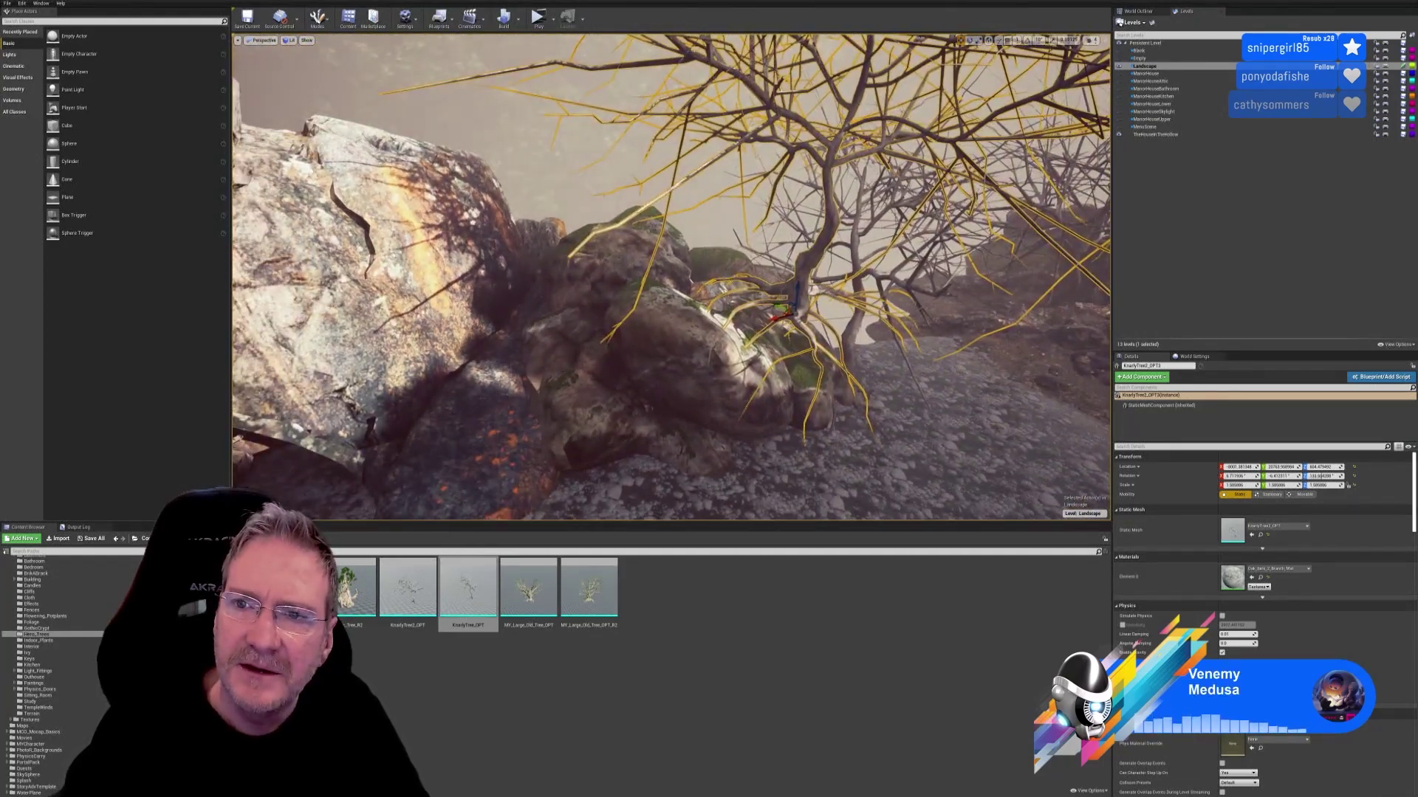
pyautogui.click(970, 40)
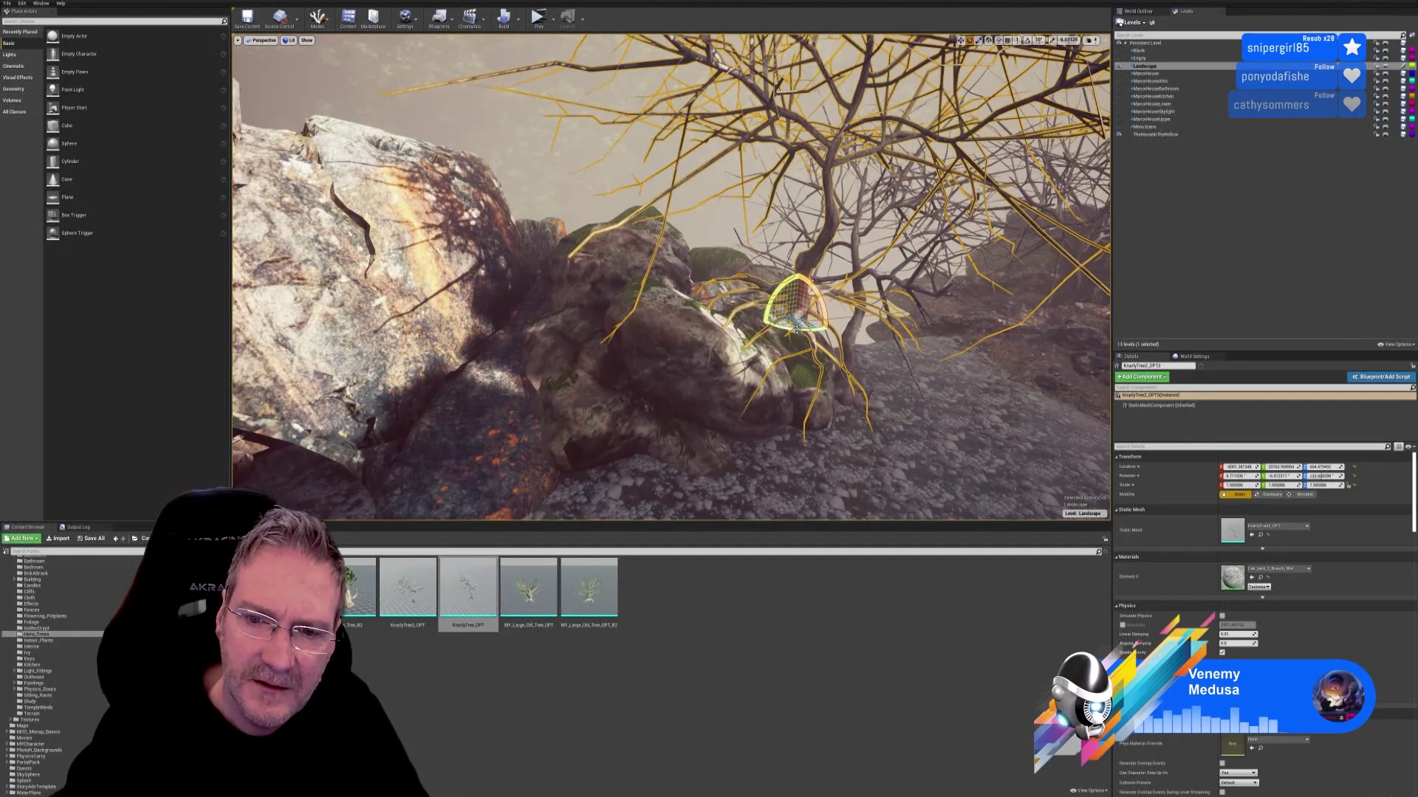
pyautogui.moveTo(796, 330); pyautogui.dragTo(713, 332)
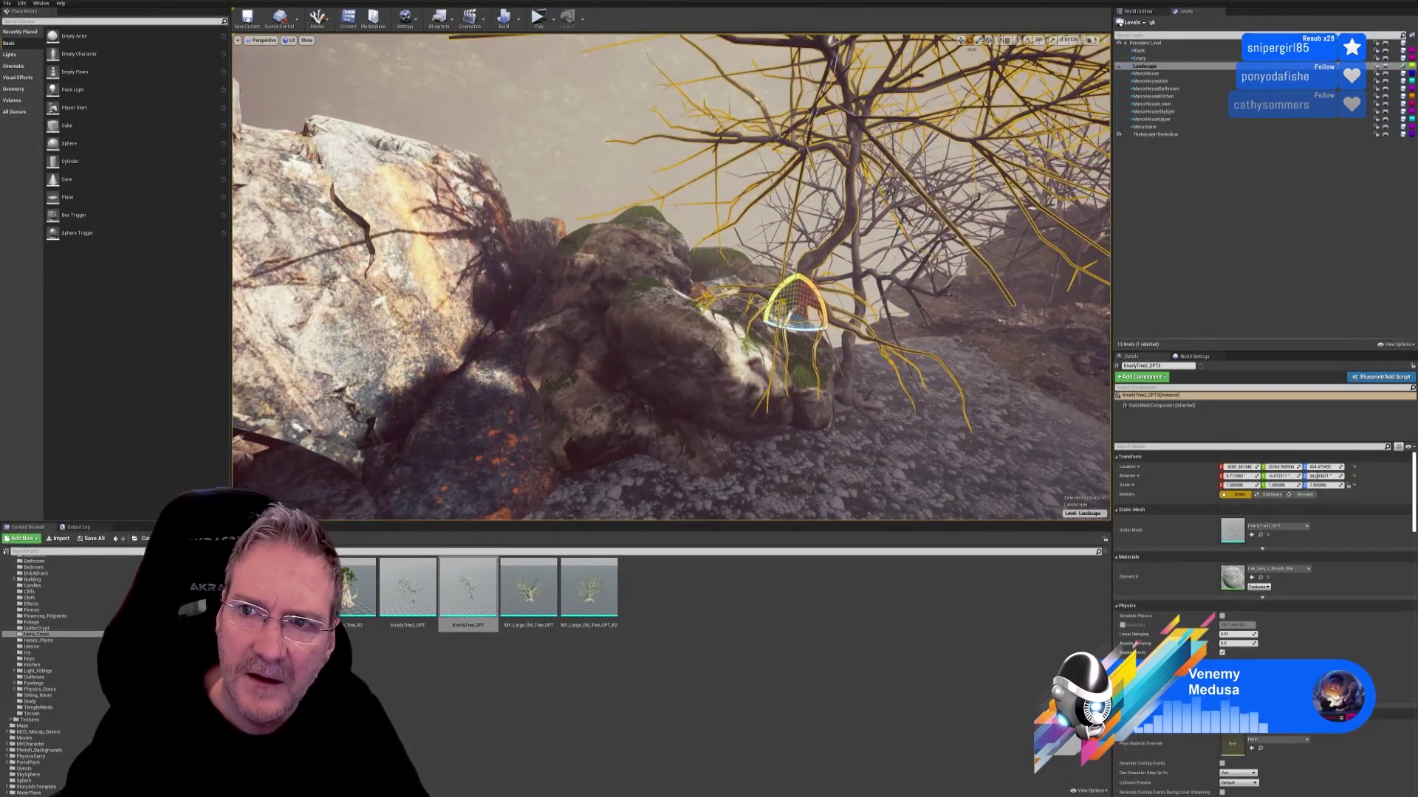
pyautogui.press('w')
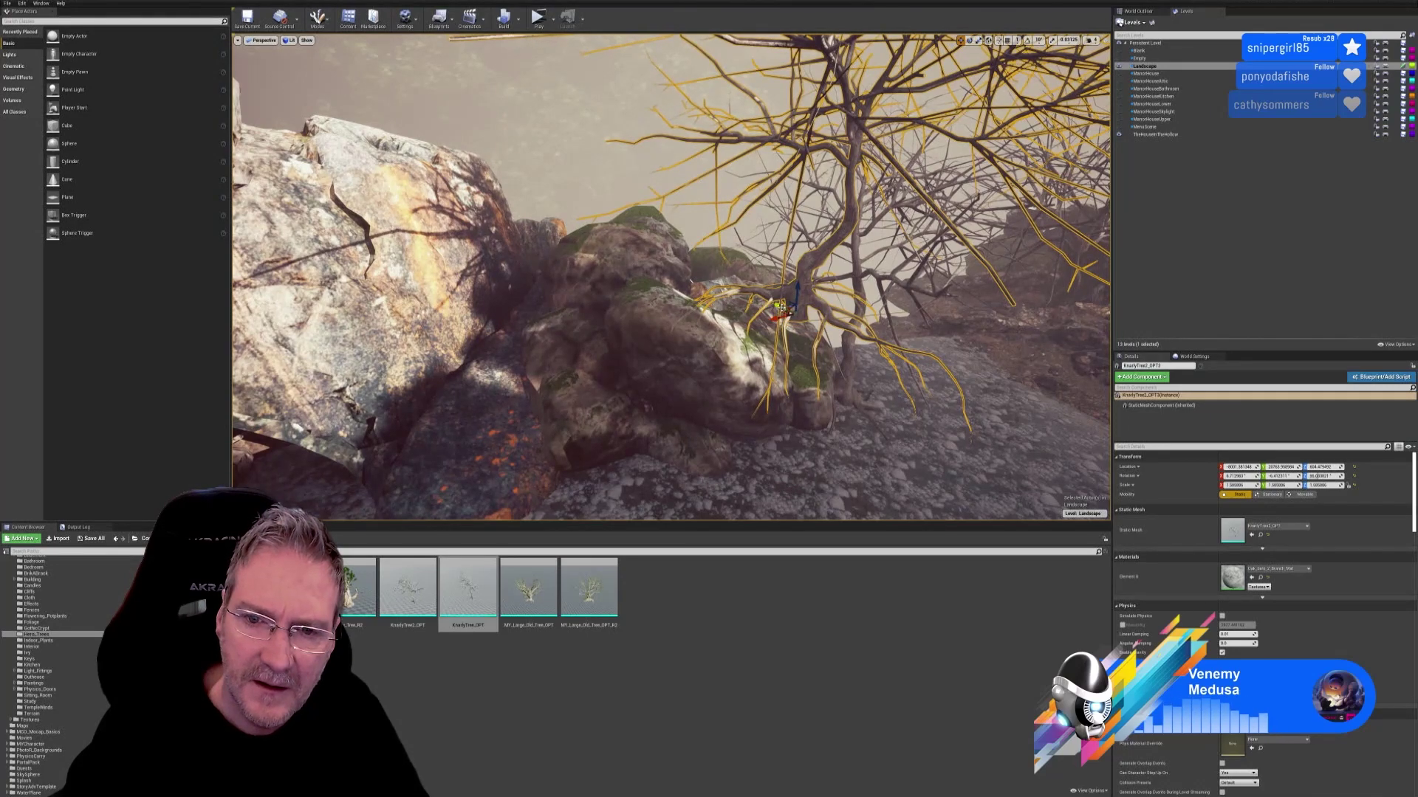
pyautogui.moveTo(780, 306); pyautogui.dragTo(709, 276)
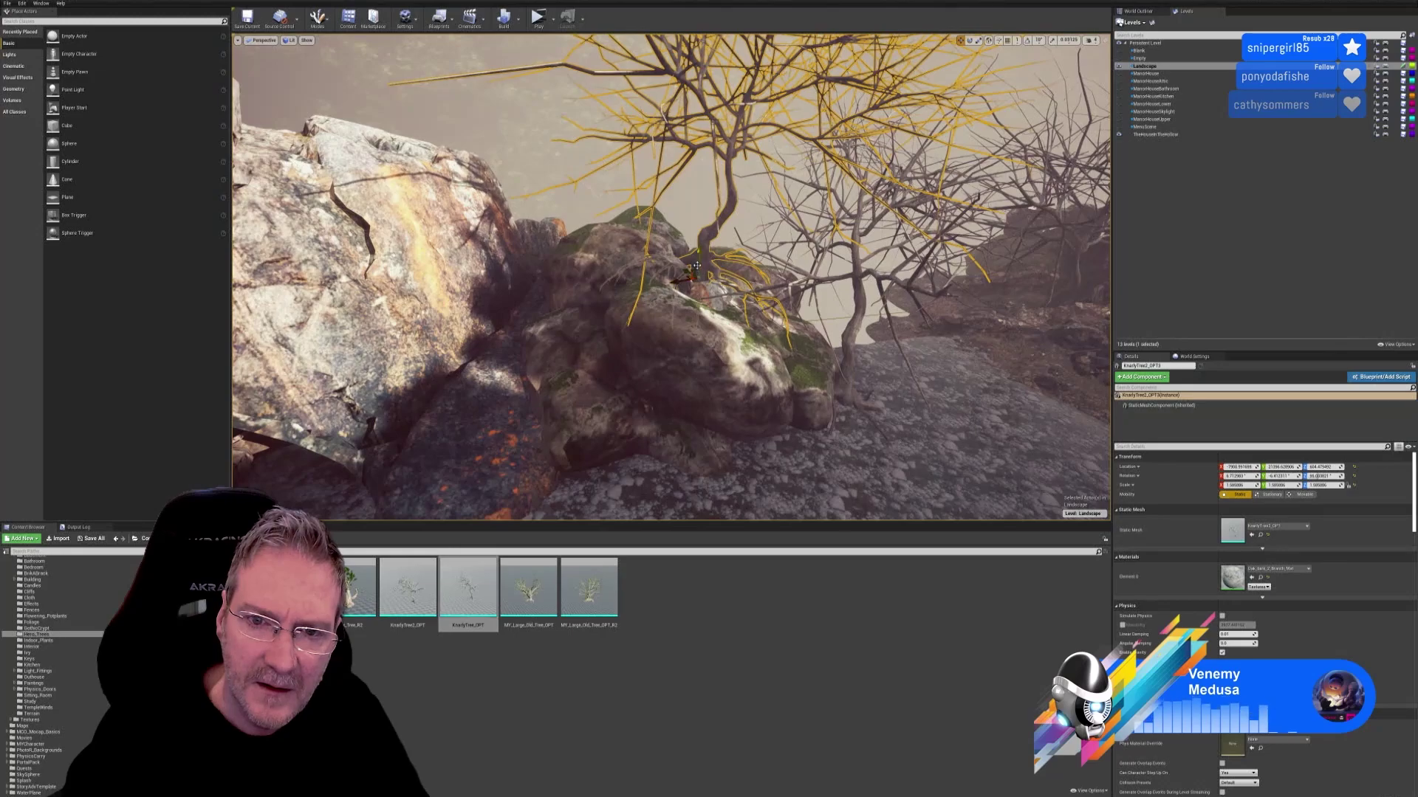
pyautogui.keyDown('shift'); pyautogui.moveTo(697, 265); pyautogui.dragTo(710, 277); pyautogui.keyUp('shift')
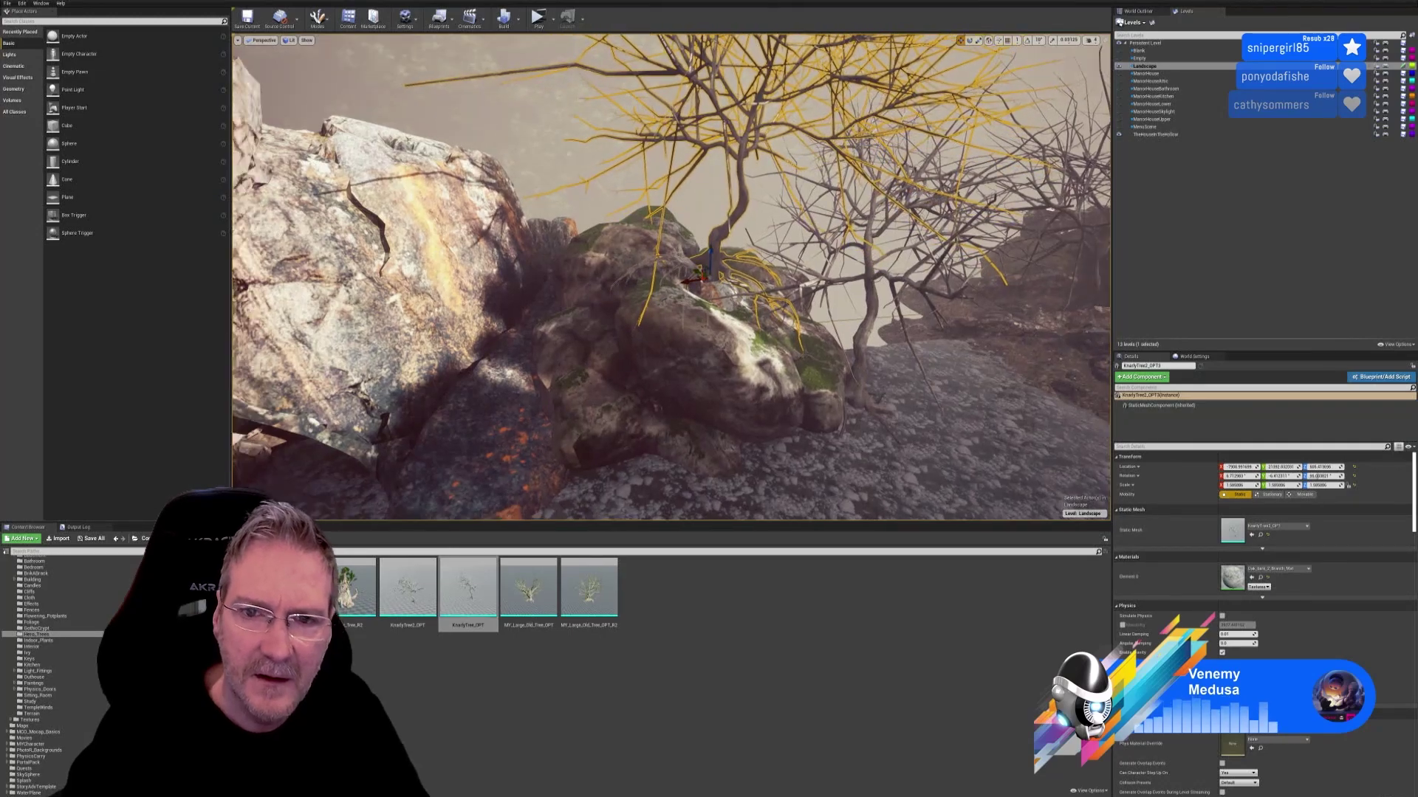
pyautogui.scroll(10, 709, 277)
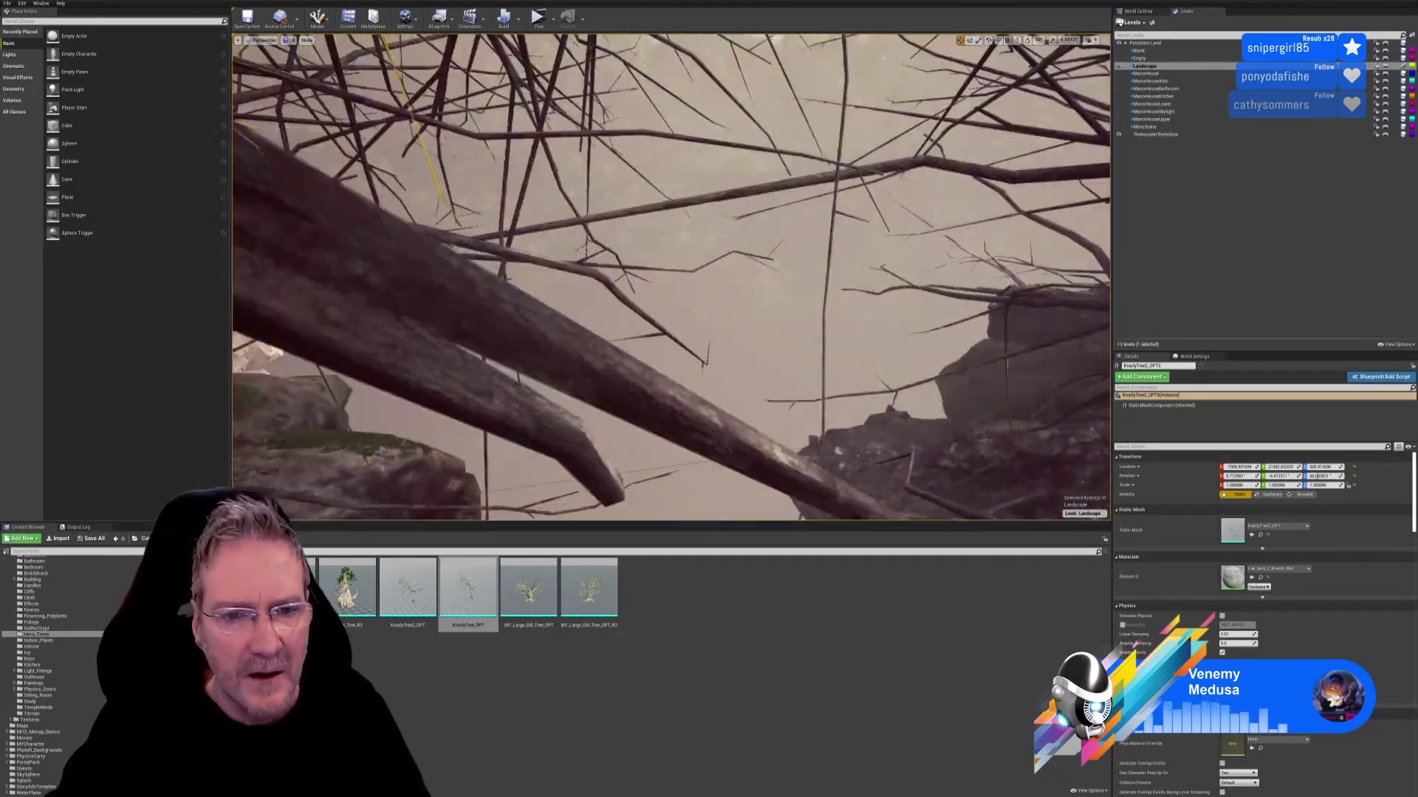
pyautogui.scroll(-10, 709, 276)
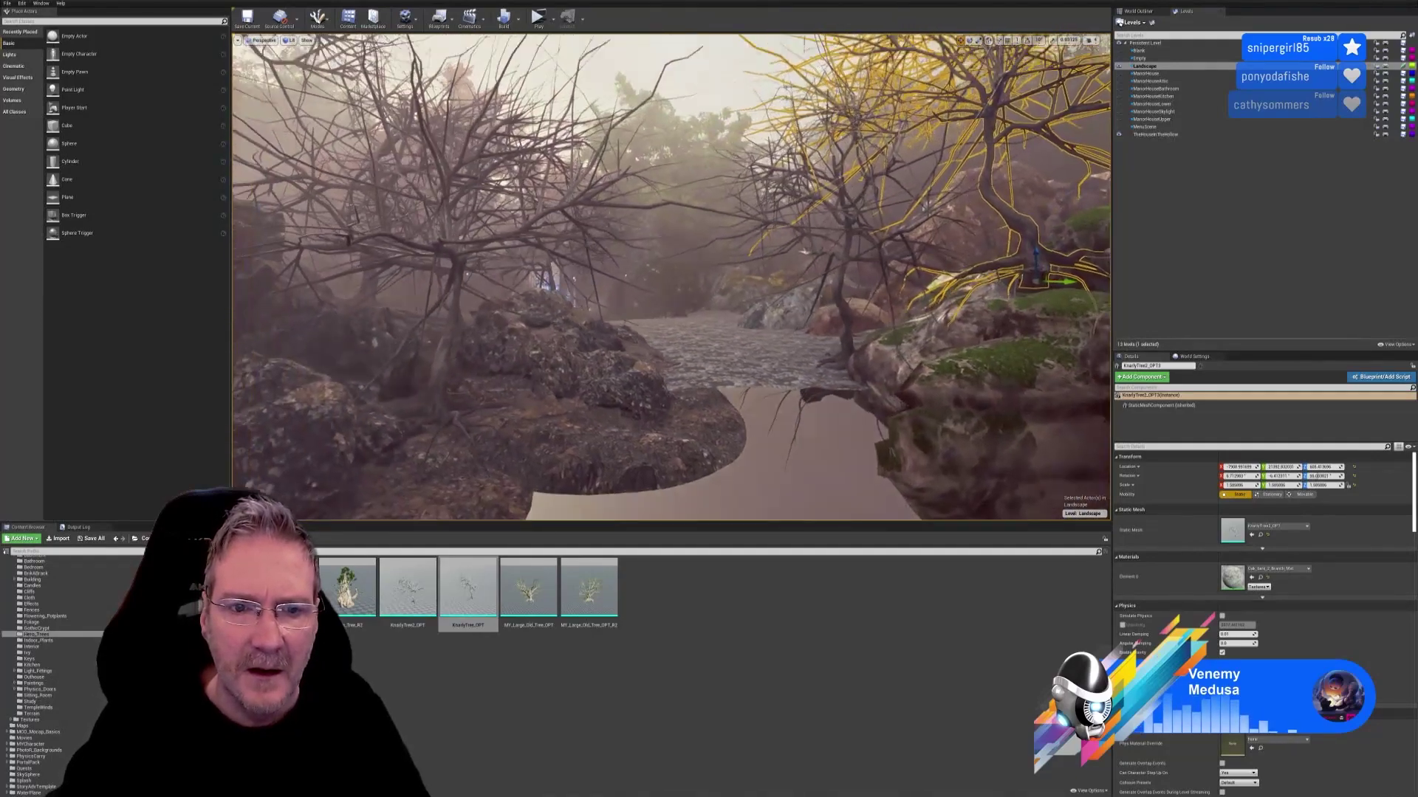
# Step: Rotate the tree on the mossy rock about 35° around Z, then reframe and deselect it
pyautogui.moveTo(709, 276); pyautogui.dragTo(992, 99, button='right')
pyautogui.click(970, 41)
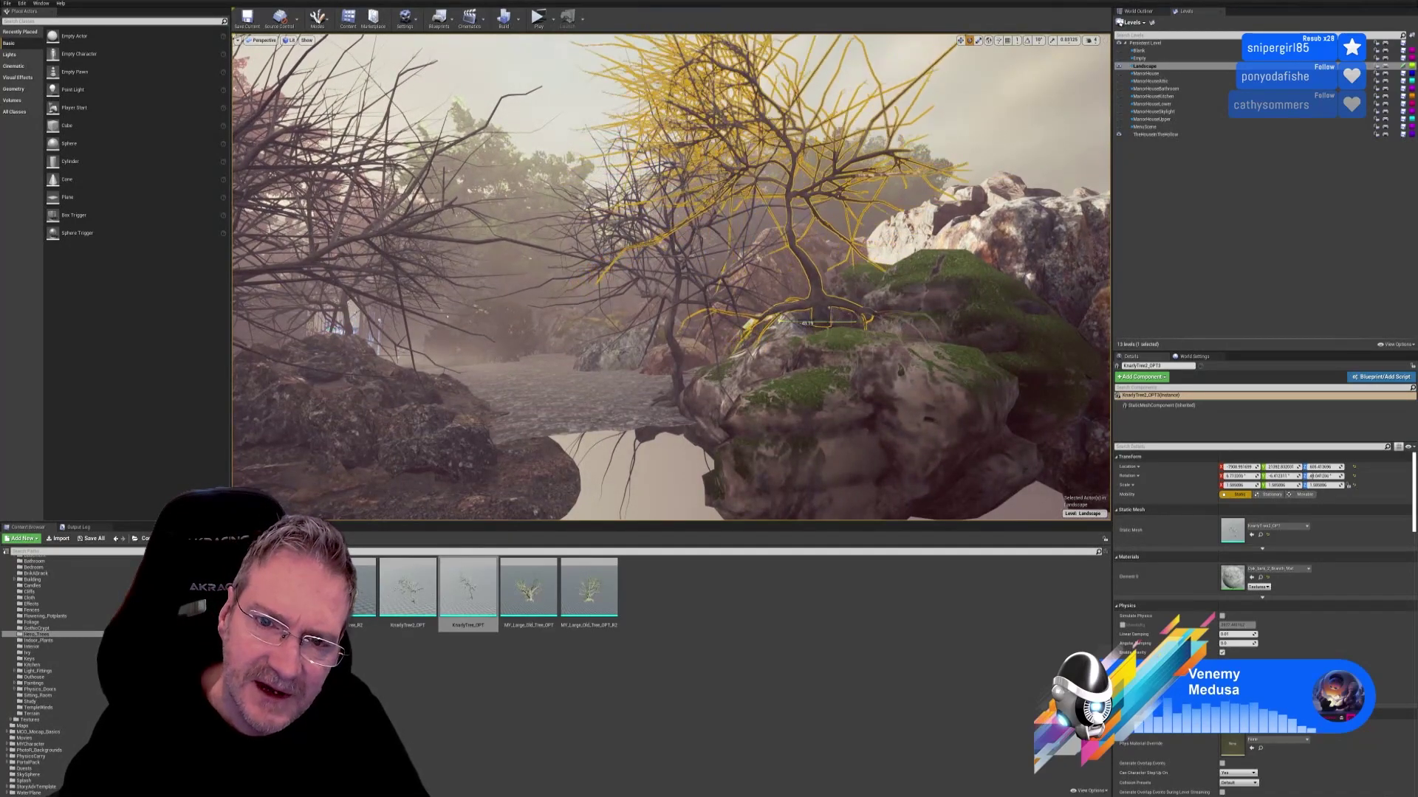
pyautogui.moveTo(881, 325); pyautogui.dragTo(803, 324)
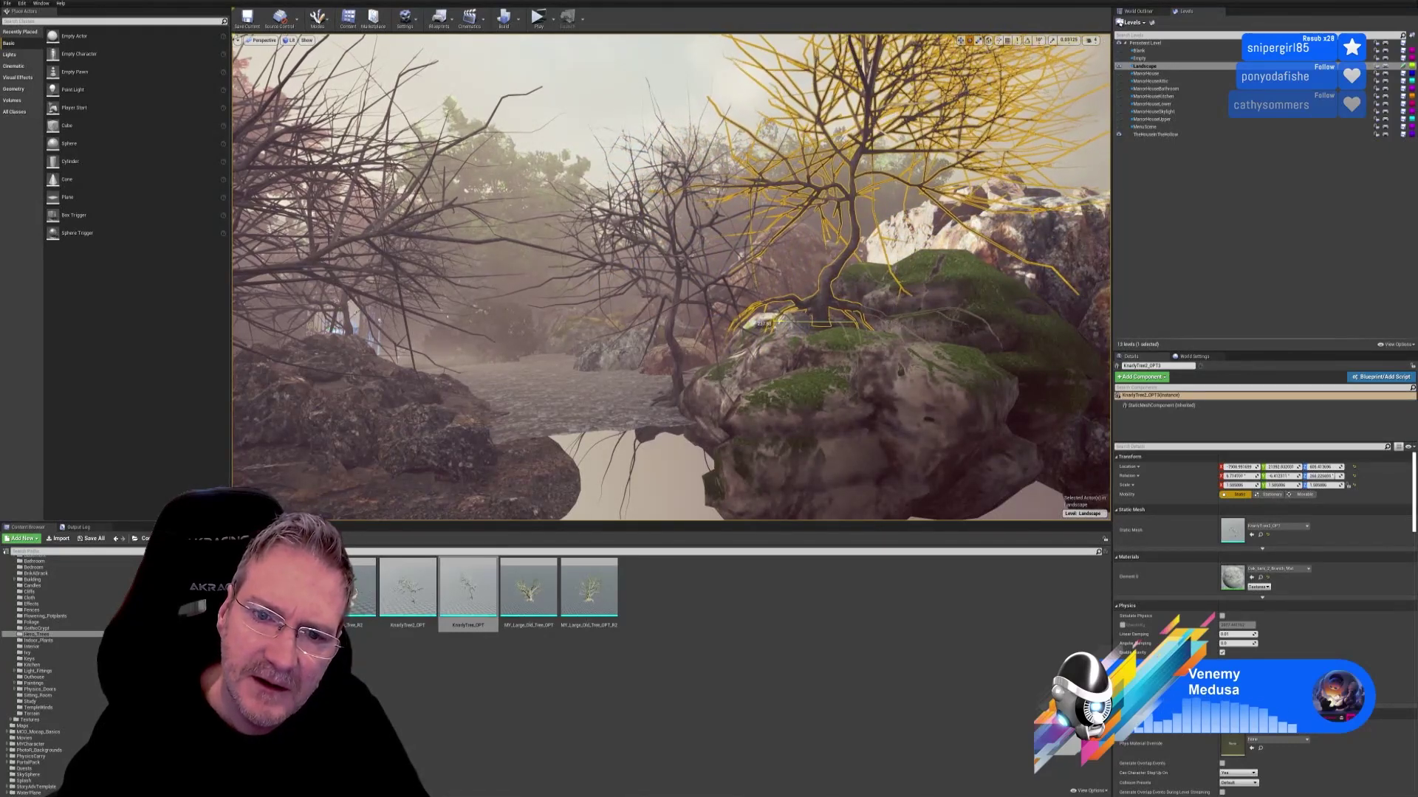
pyautogui.moveTo(892, 429)
pyautogui.mouseDown(button='right')
pyautogui.moveTo(900, 399)
pyautogui.moveTo(834, 417)
pyautogui.moveTo(919, 406)
pyautogui.moveTo(897, 408)
pyautogui.mouseUp(button='right')
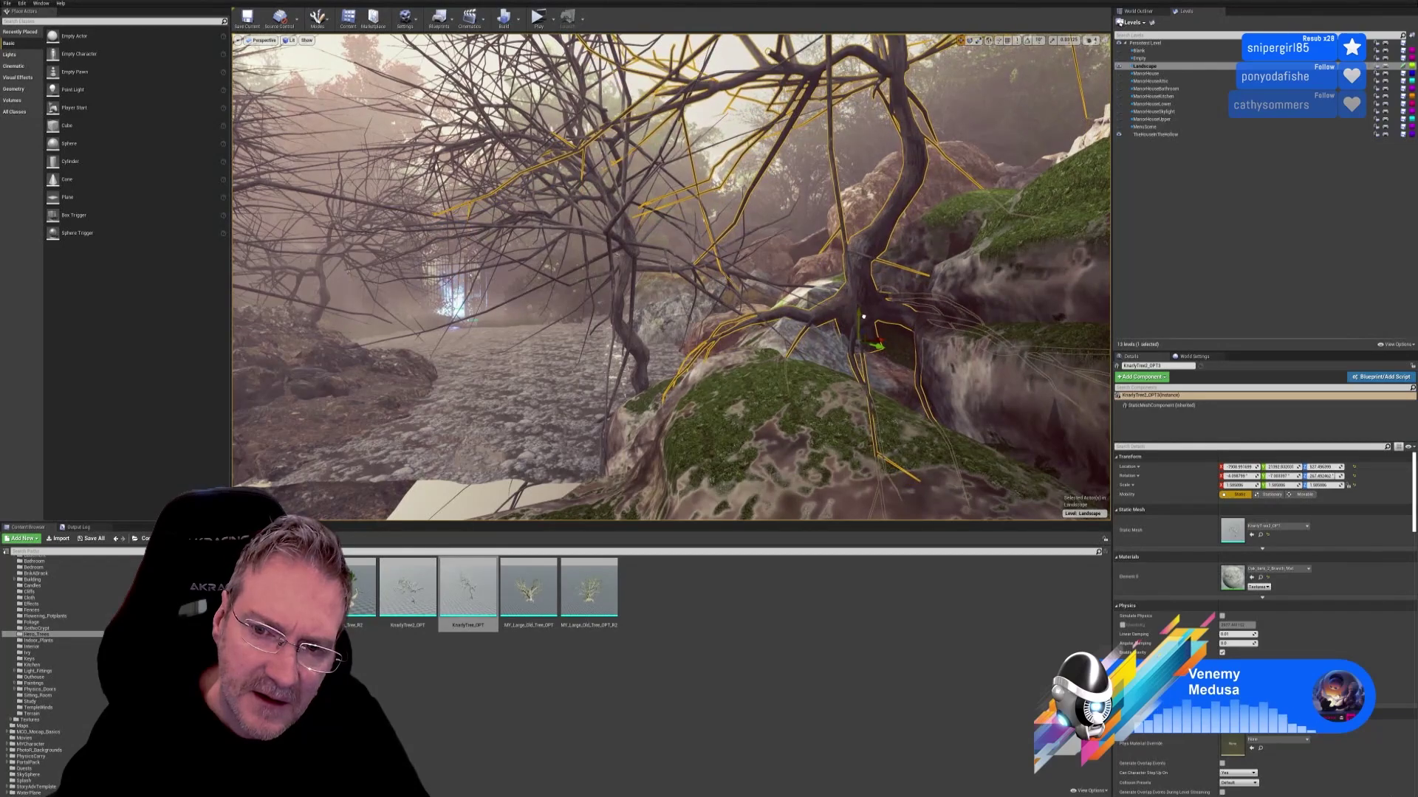
pyautogui.moveTo(783, 404)
pyautogui.mouseDown()
pyautogui.moveTo(753, 465)
pyautogui.moveTo(777, 406)
pyautogui.mouseUp()
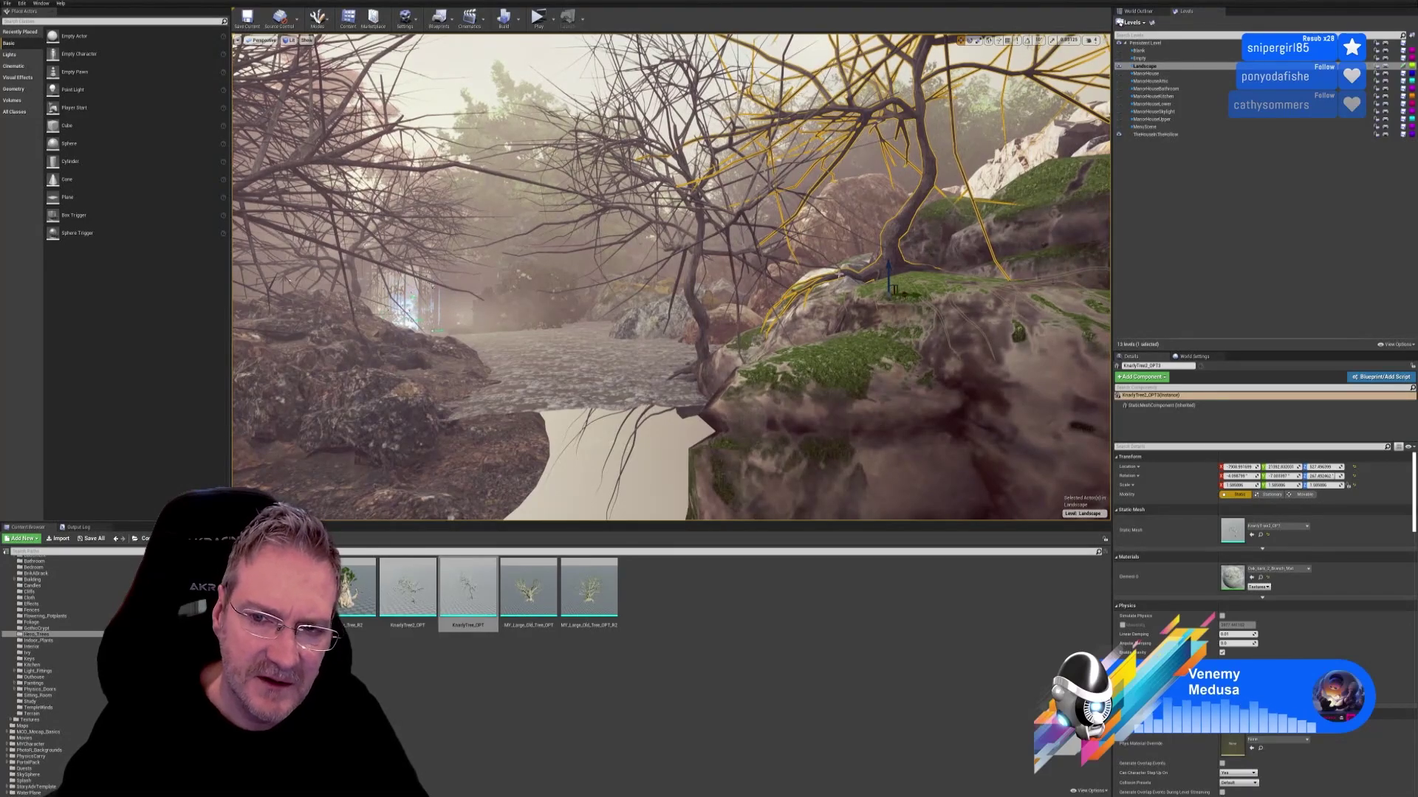
pyautogui.moveTo(834, 378); pyautogui.dragTo(779, 436)
pyautogui.moveTo(664, 295); pyautogui.dragTo(373, 273, button='right')
pyautogui.press('f')
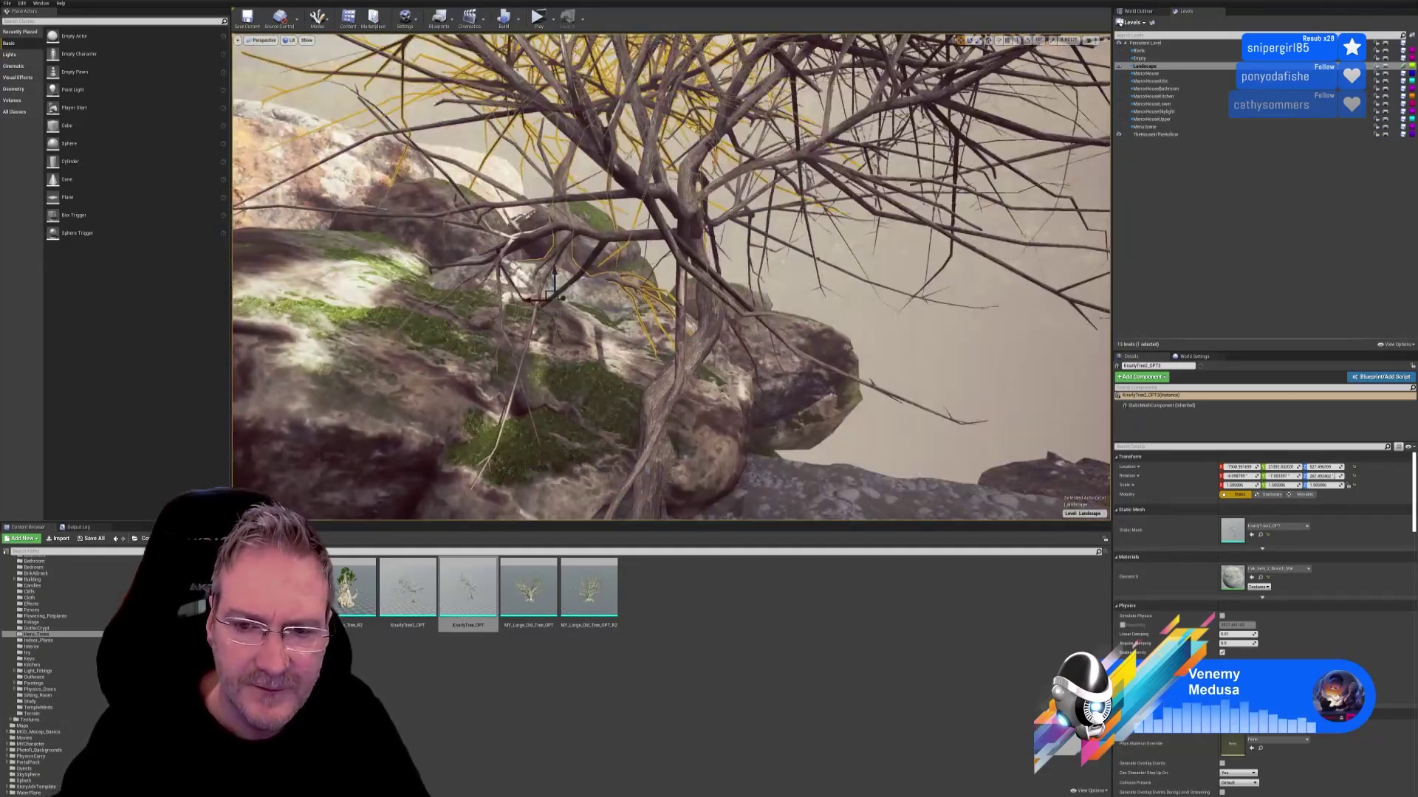
pyautogui.scroll(-4, 798, 382)
pyautogui.press('Escape')
pyautogui.moveTo(797, 382); pyautogui.dragTo(720, 366, button='right')
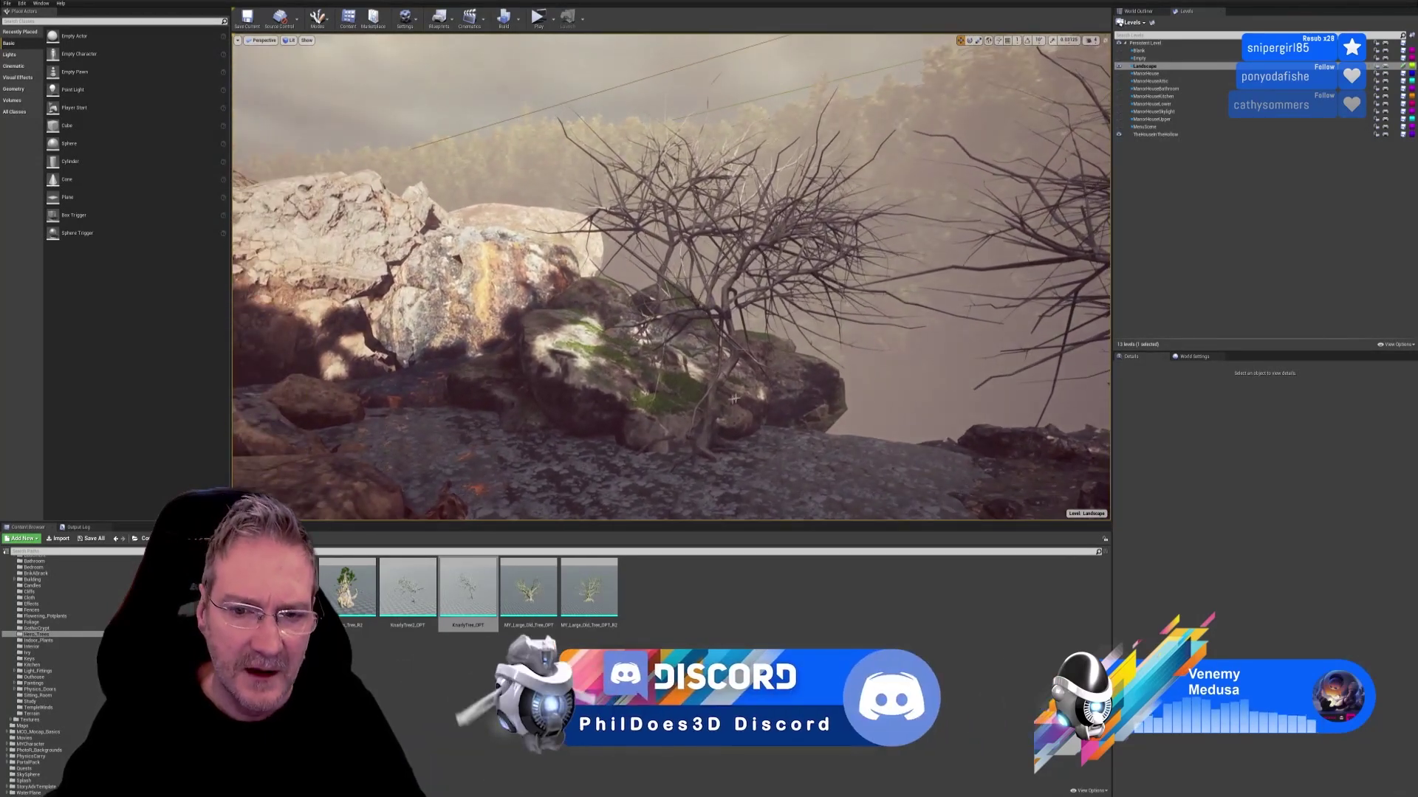
# Step: Duplicate the gnarled tree and move the copy left across the rock
pyautogui.click(711, 420)
pyautogui.rightClick(711, 420)
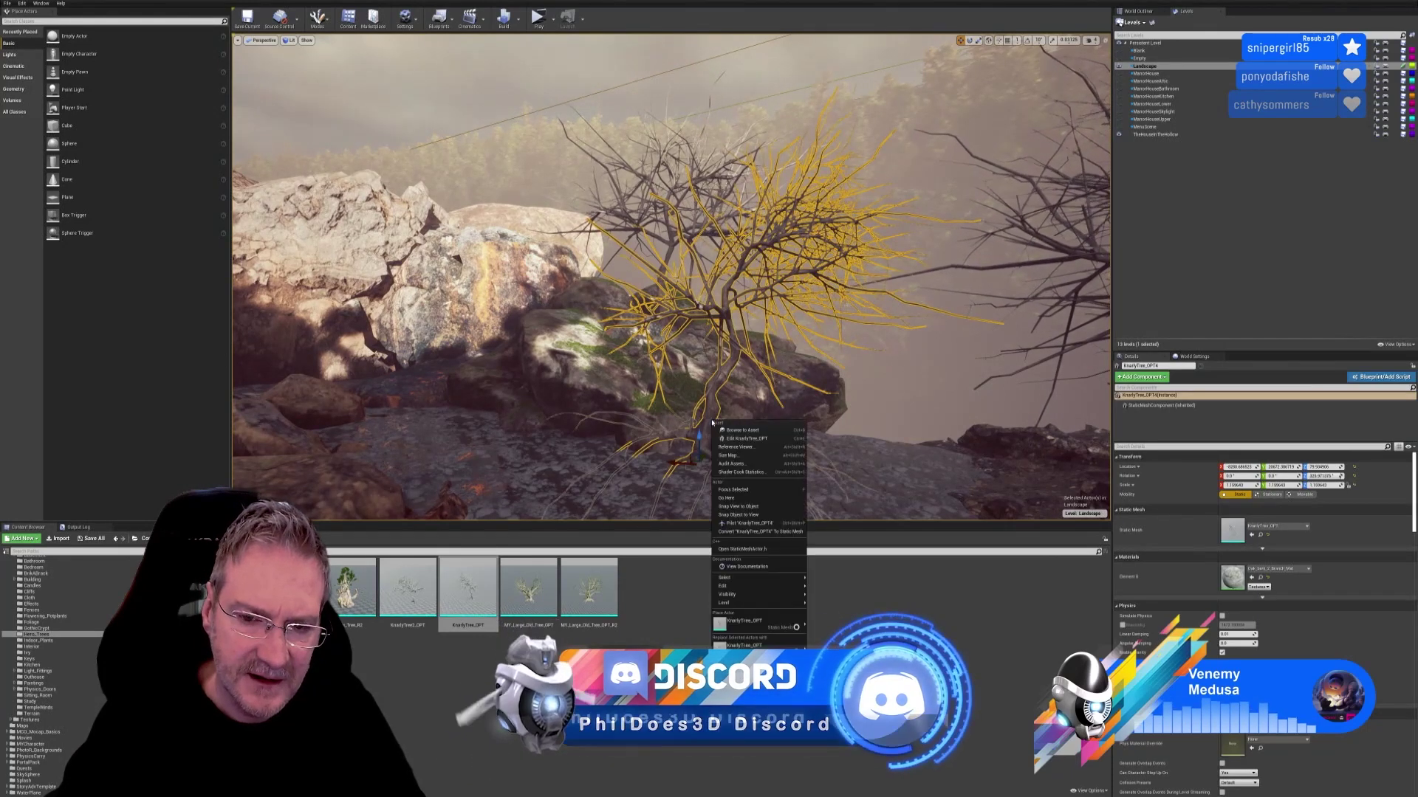
pyautogui.moveTo(756, 587)
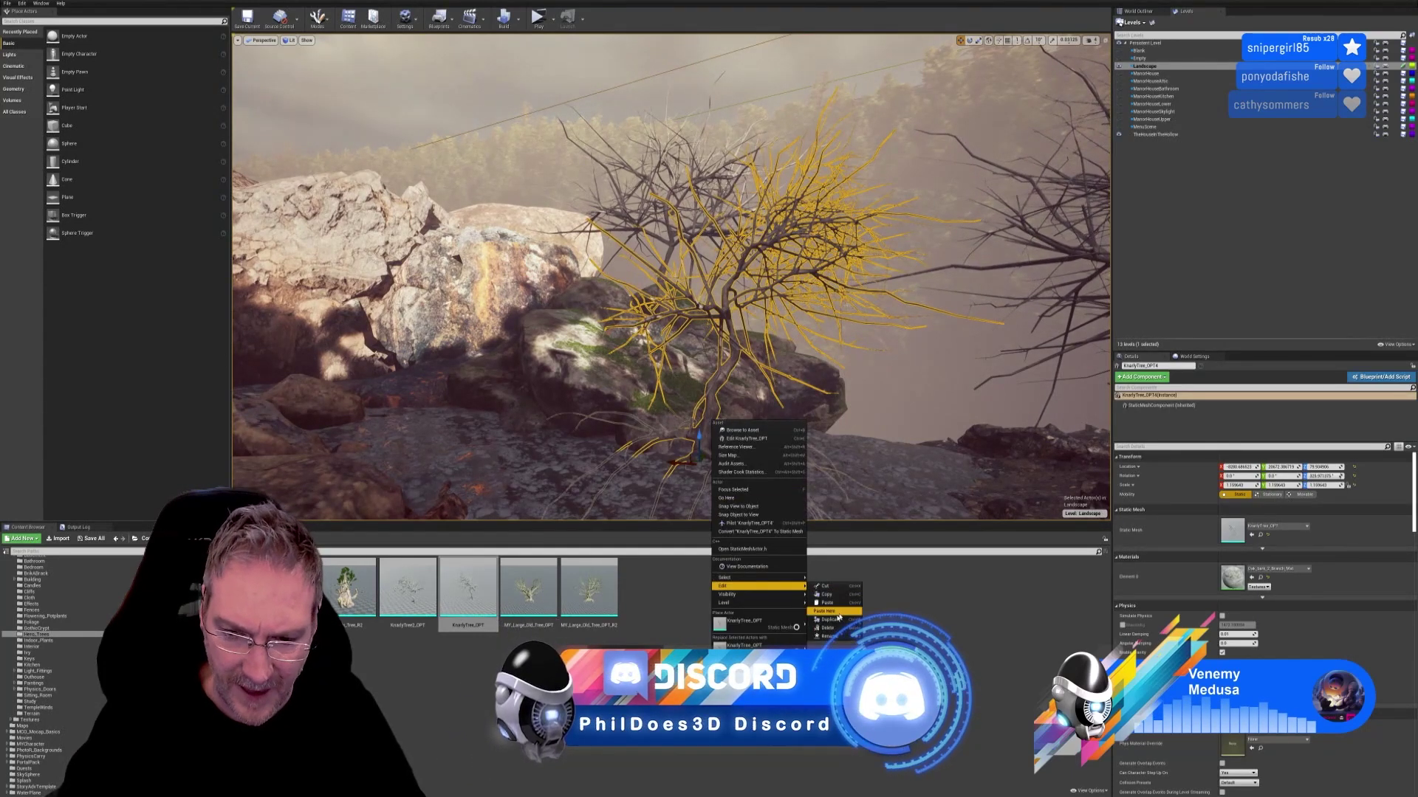
pyautogui.click(694, 496)
pyautogui.moveTo(680, 467); pyautogui.dragTo(536, 448)
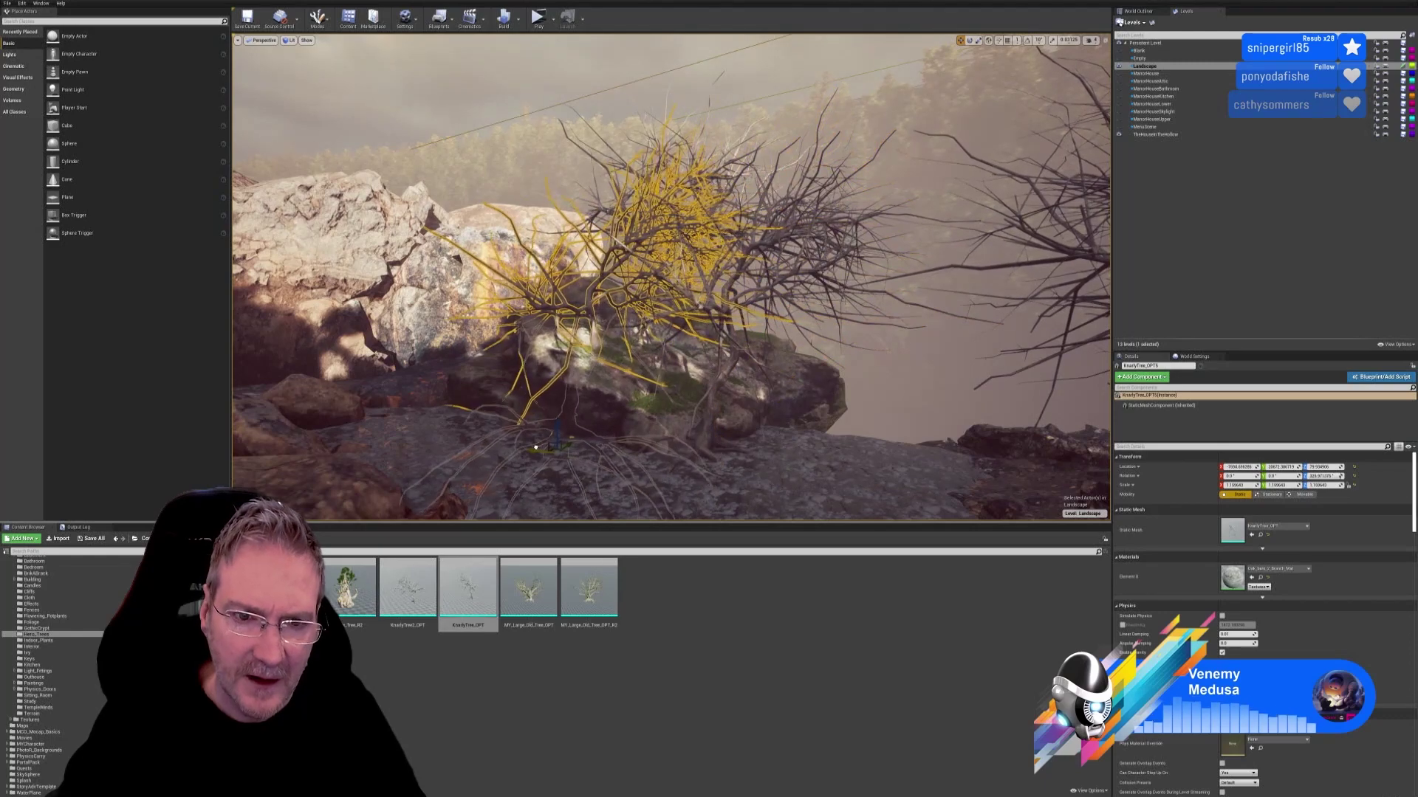
# Step: Scale the copy to about 1.68, raise it onto the rock, and deselect it
pyautogui.click(979, 40)
pyautogui.moveTo(553, 452); pyautogui.dragTo(562, 434)
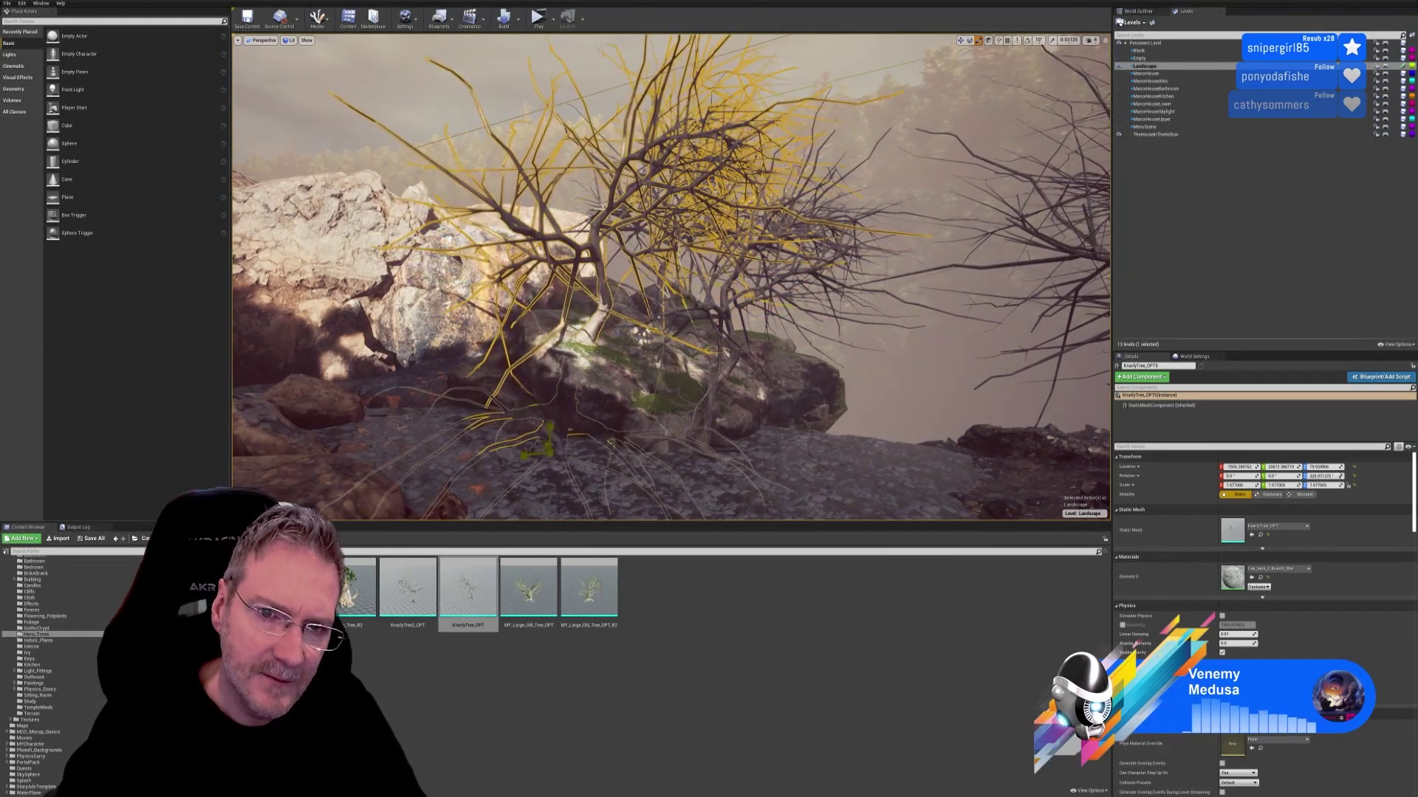
pyautogui.click(960, 40)
pyautogui.moveTo(548, 430); pyautogui.dragTo(545, 314)
pyautogui.moveTo(677, 377); pyautogui.dragTo(739, 395, button='right')
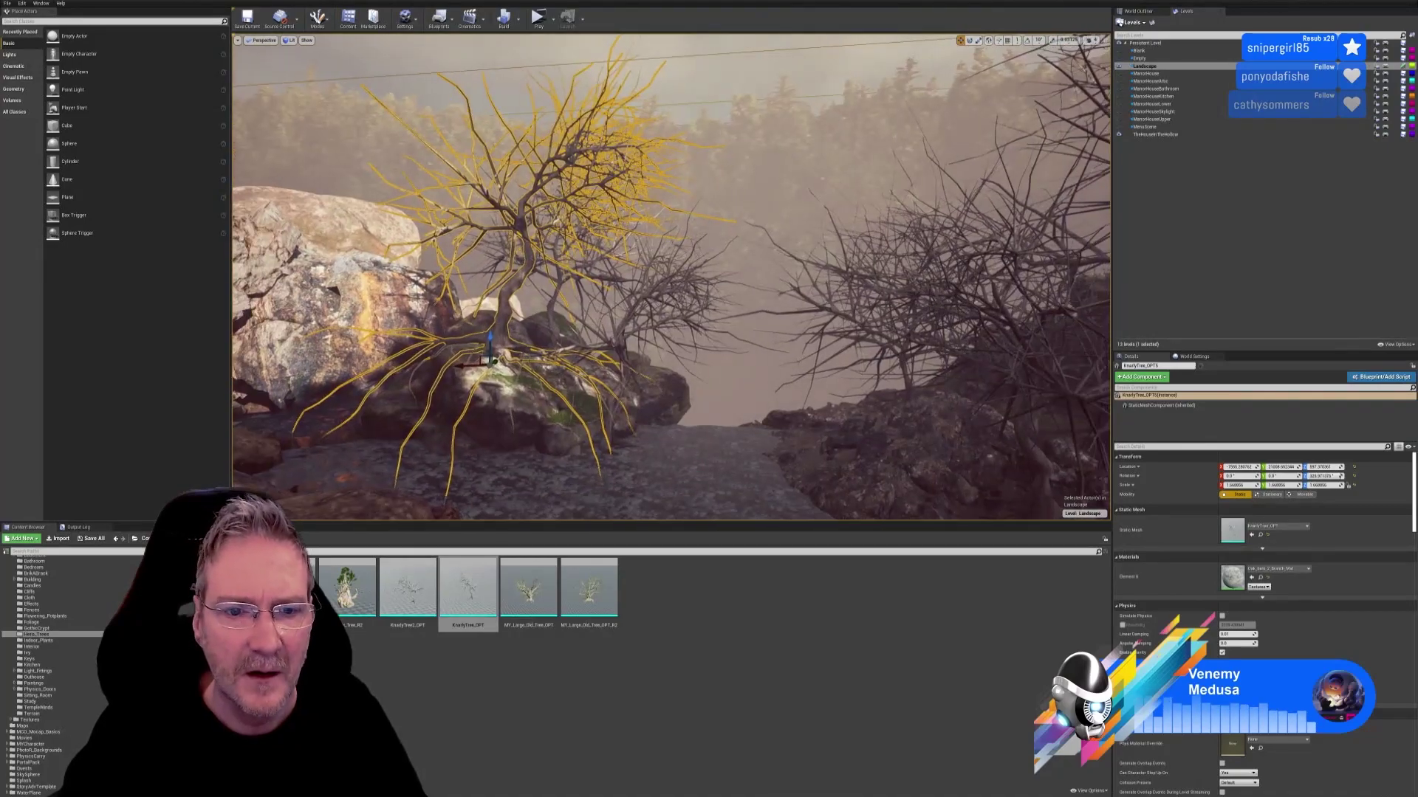
pyautogui.moveTo(671, 277)
pyautogui.mouseDown(button='right')
pyautogui.moveTo(687, 266)
pyautogui.moveTo(665, 288)
pyautogui.moveTo(650, 281)
pyautogui.moveTo(670, 277)
pyautogui.mouseUp(button='right')
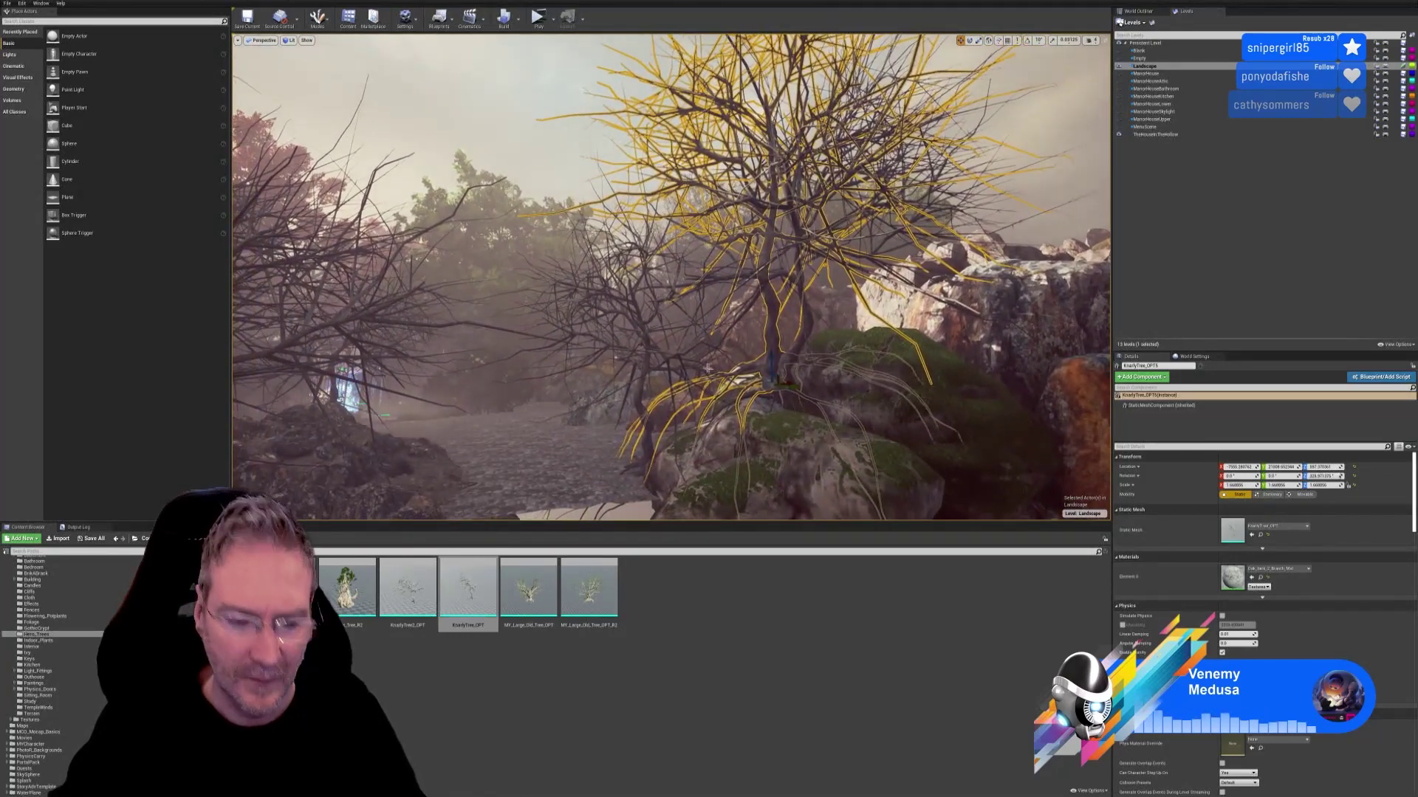
pyautogui.press('Escape')
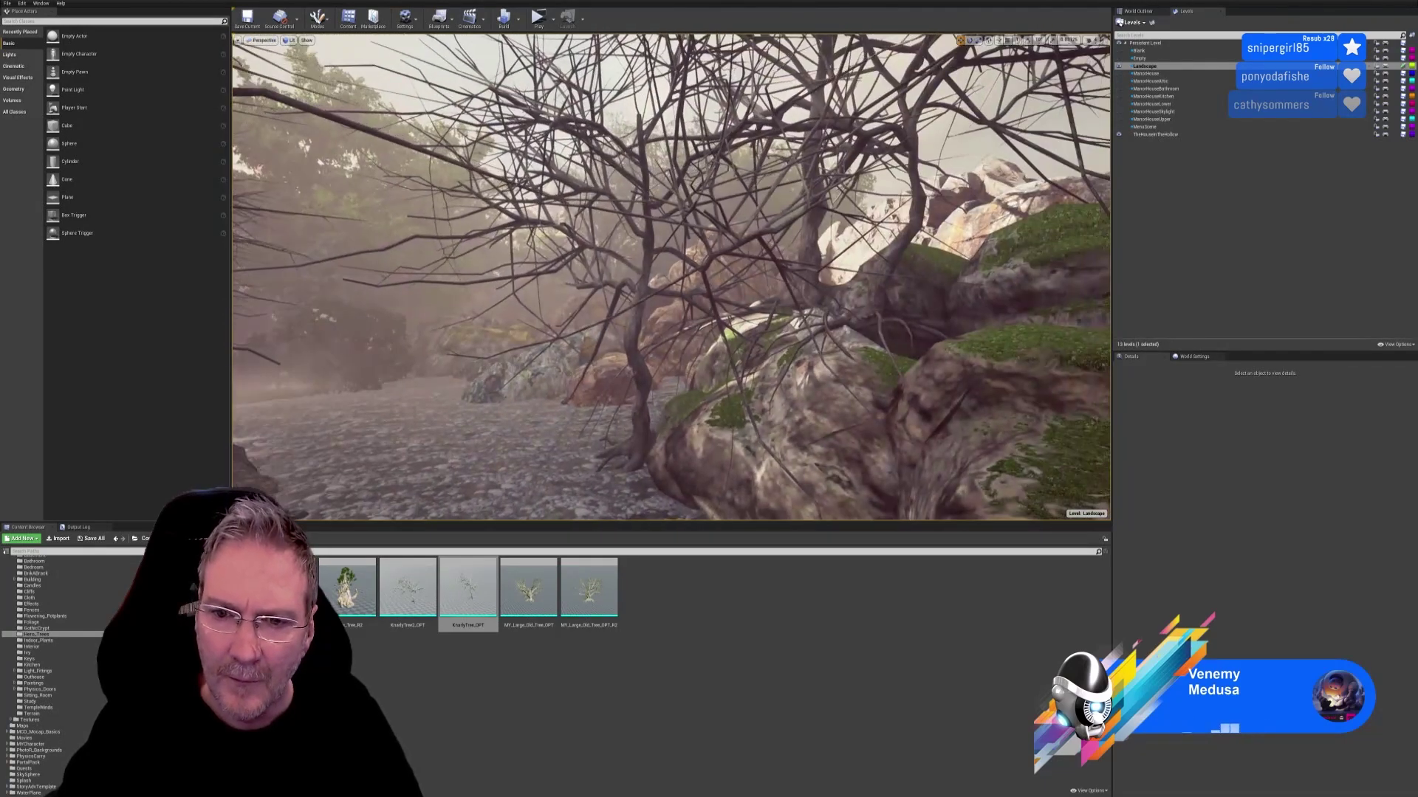
pyautogui.moveTo(671, 277); pyautogui.dragTo(657, 277, button='right')
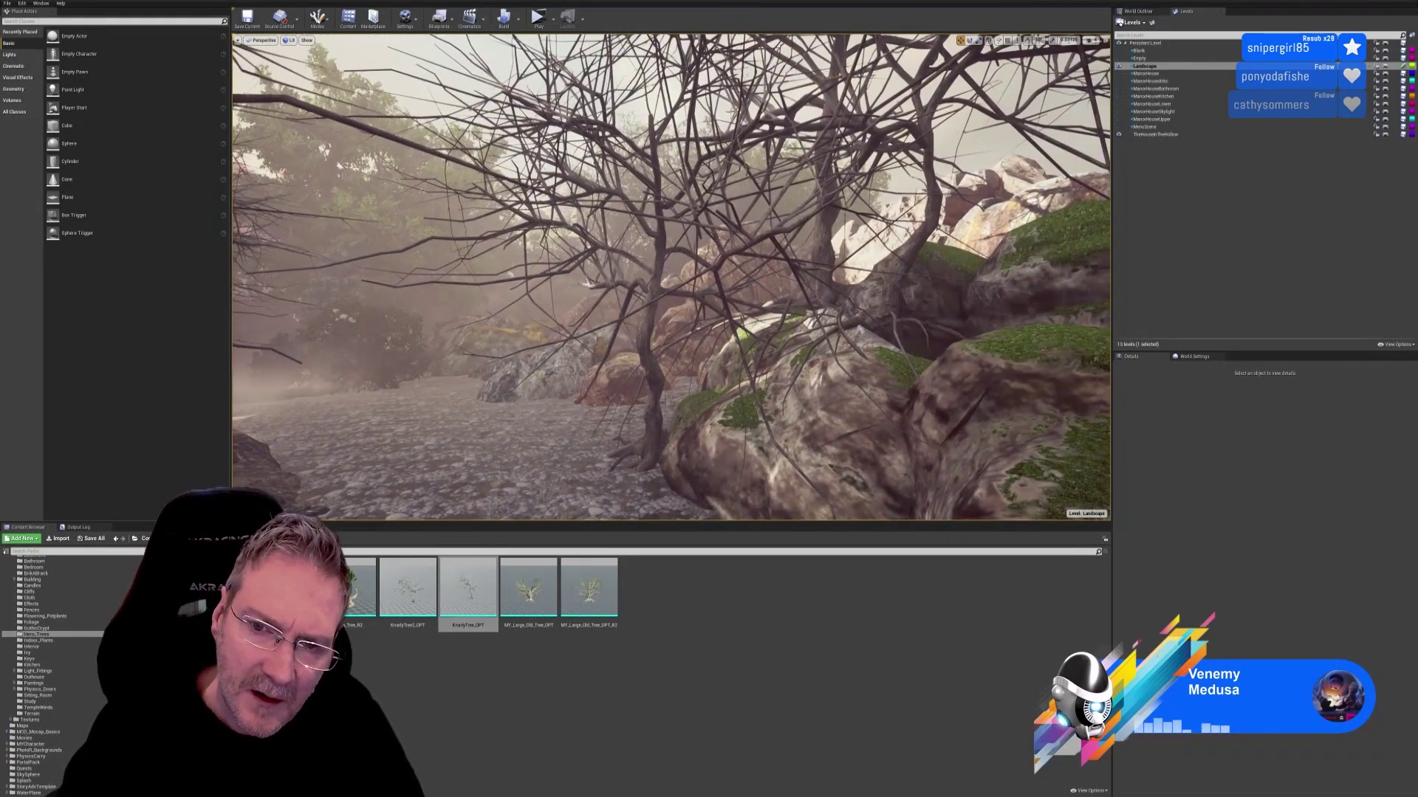
pyautogui.click(842, 244)
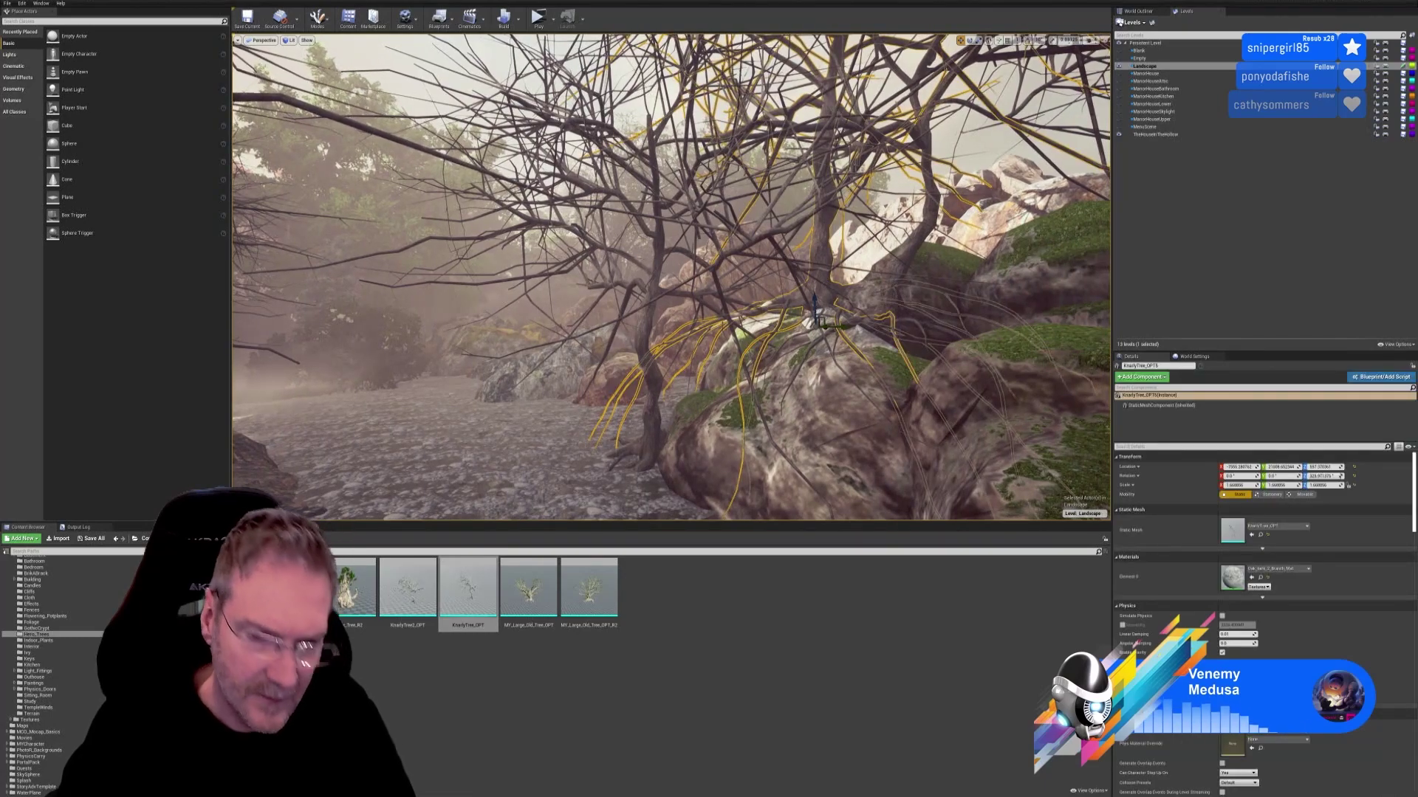
pyautogui.press('Escape')
pyautogui.moveTo(322, 313); pyautogui.dragTo(323, 313, button='right')
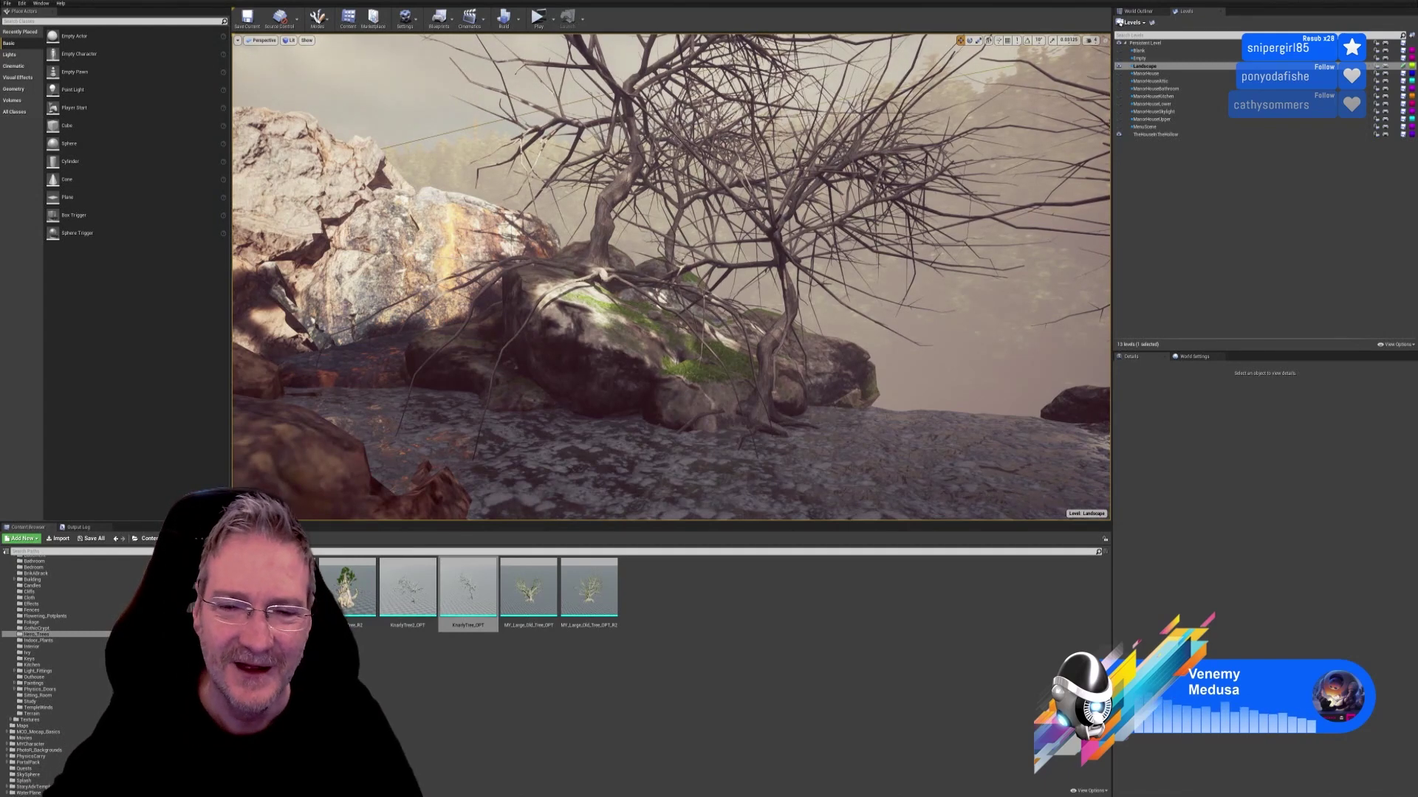
# Step: Fly forward along the rocky path past the trees toward the cliff
pyautogui.press('w')
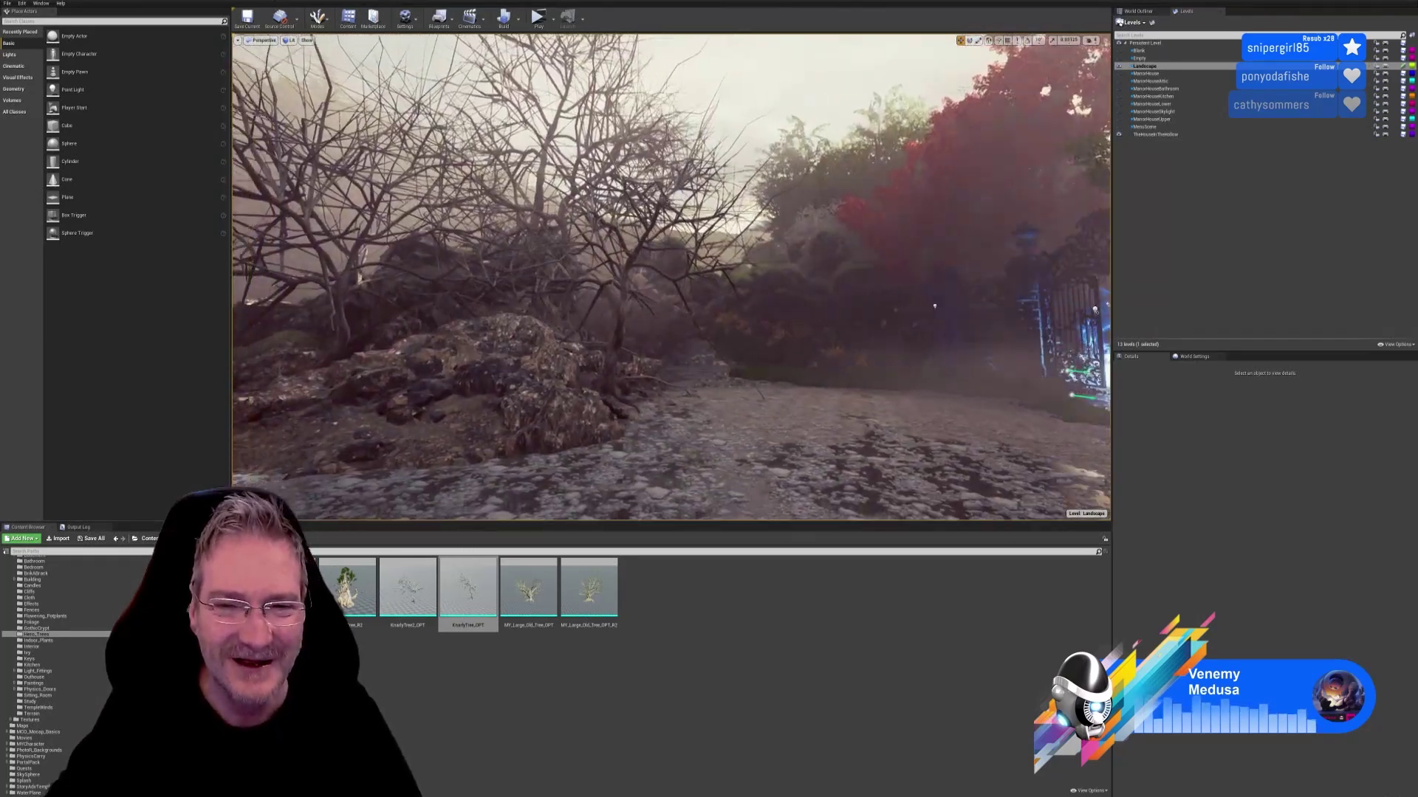
pyautogui.press('w')
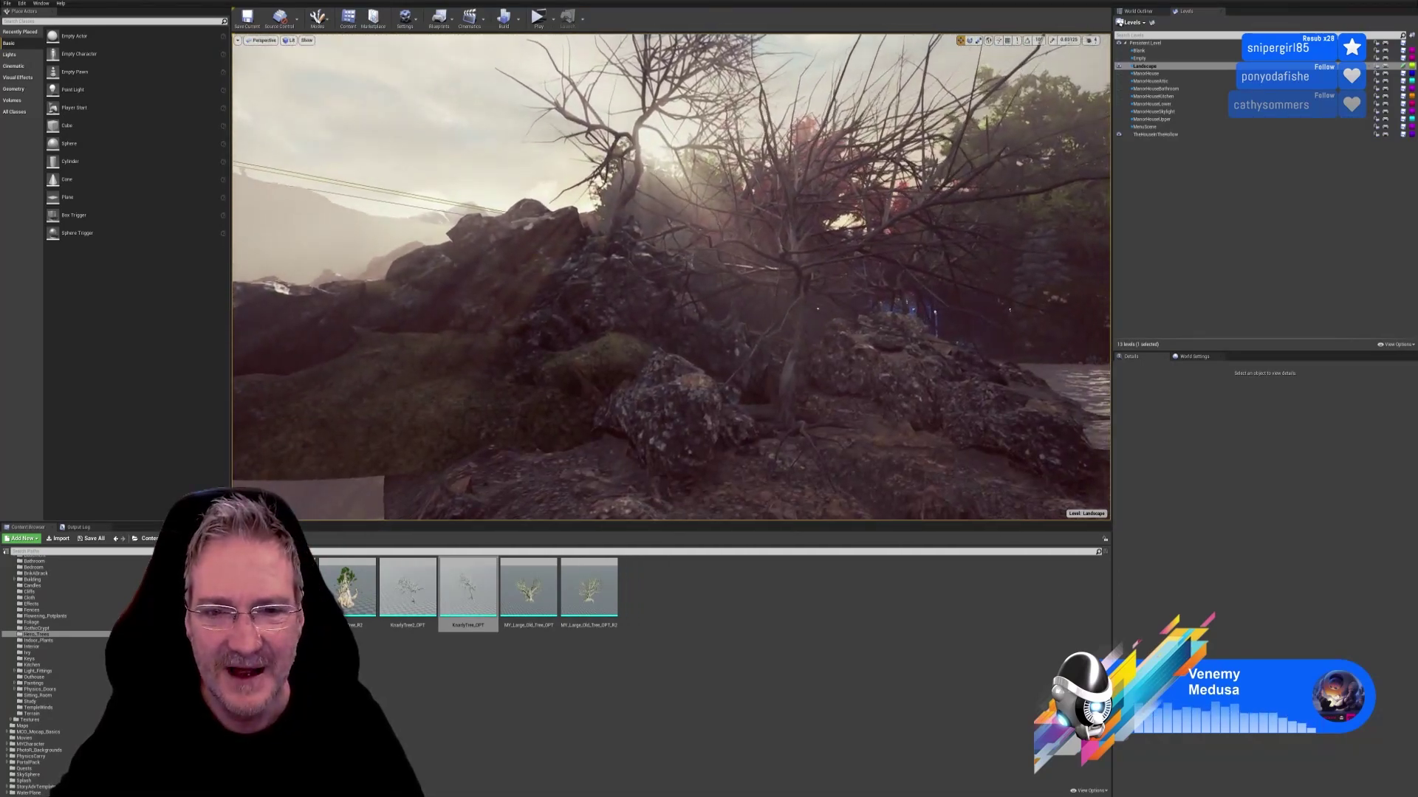
pyautogui.moveTo(851, 411); pyautogui.dragTo(850, 410, button='right')
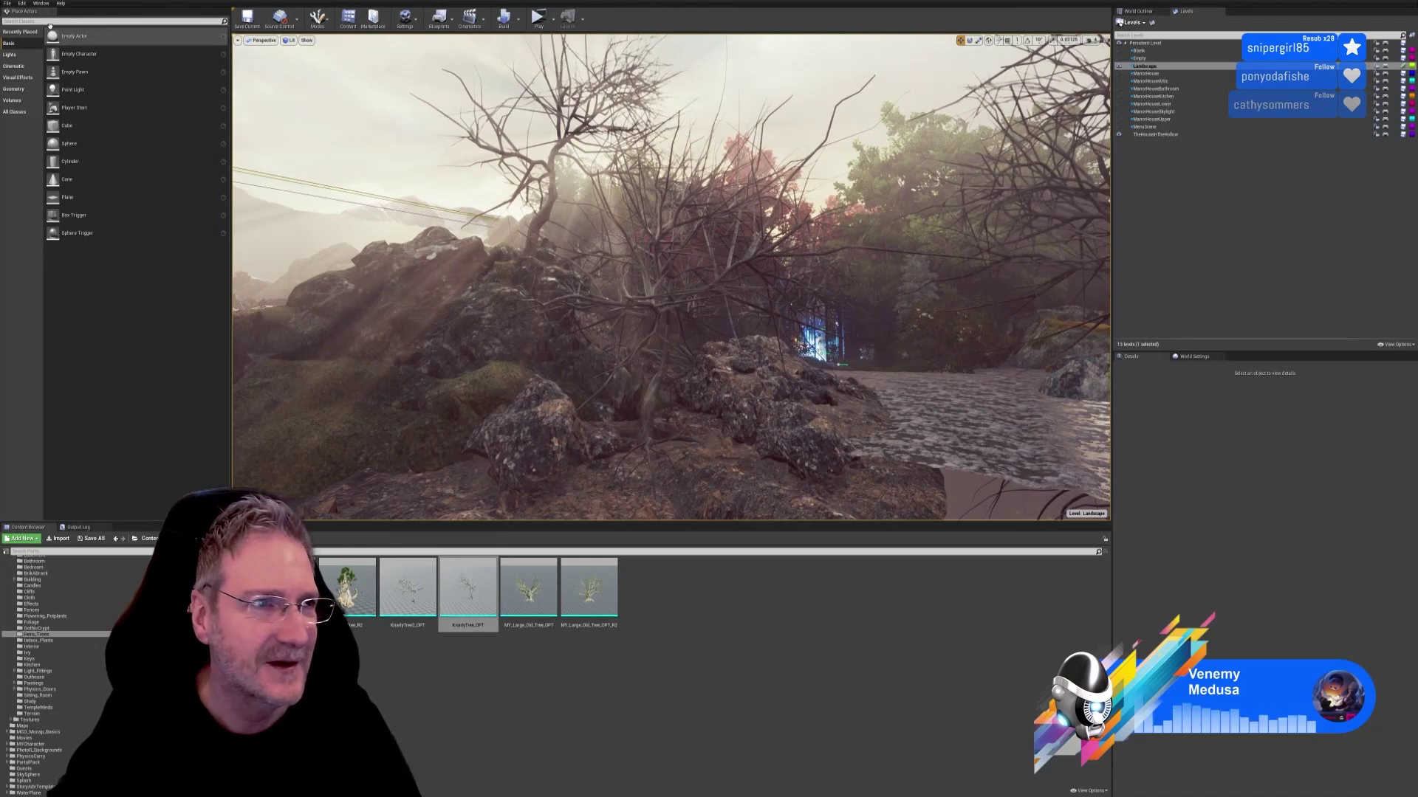
# Step: Save all changes to the level from the File menu
pyautogui.click(7, 4)
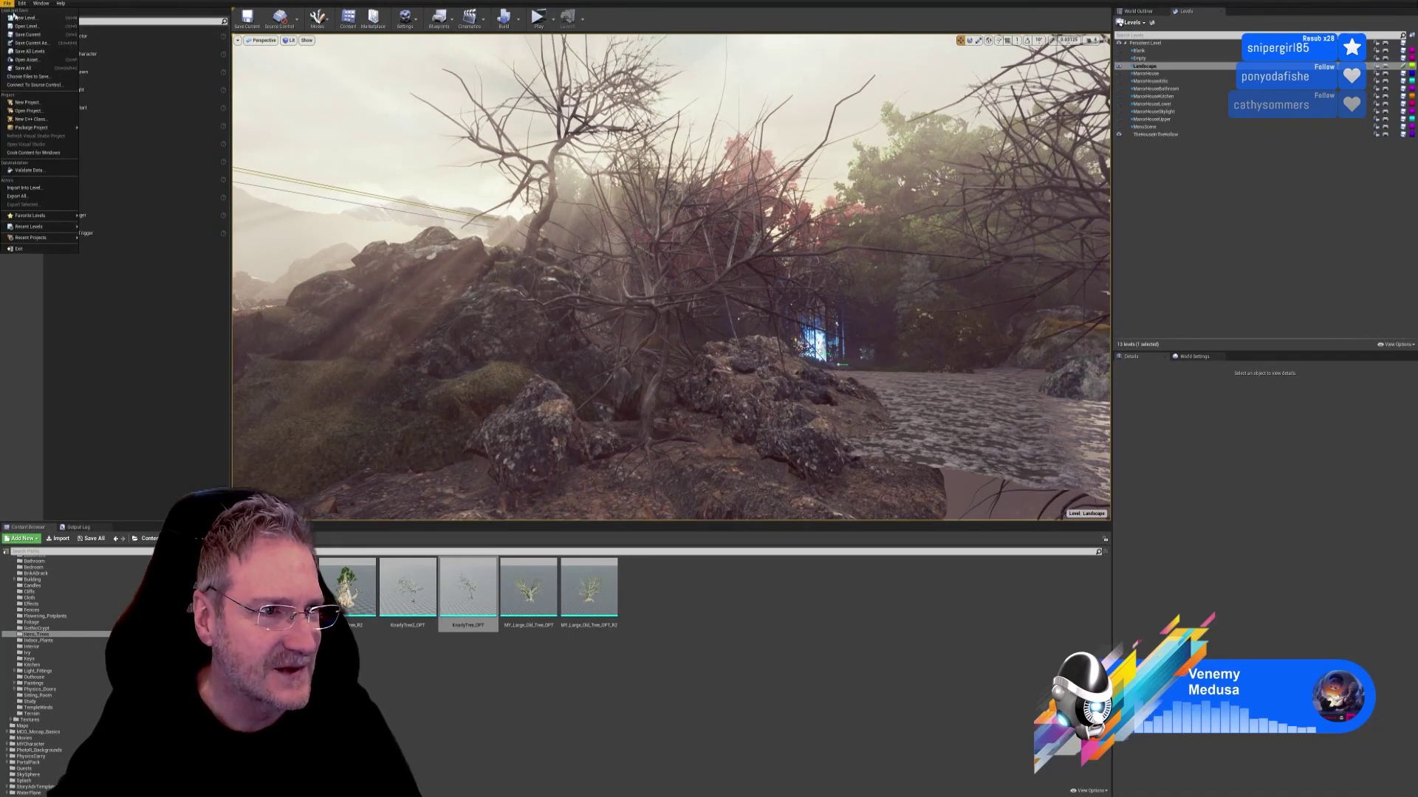
pyautogui.click(33, 68)
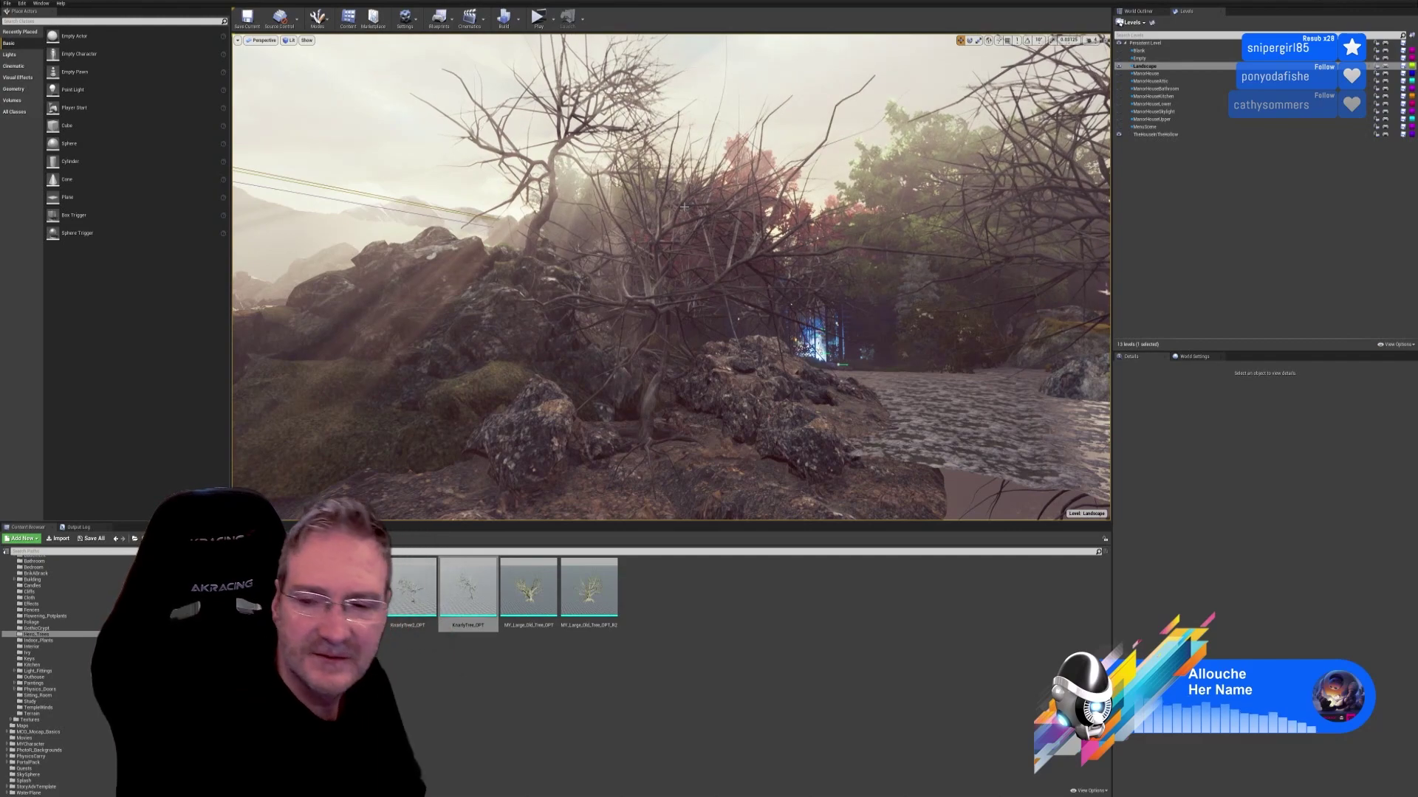
pyautogui.moveTo(683, 208); pyautogui.dragTo(723, 218, button='right')
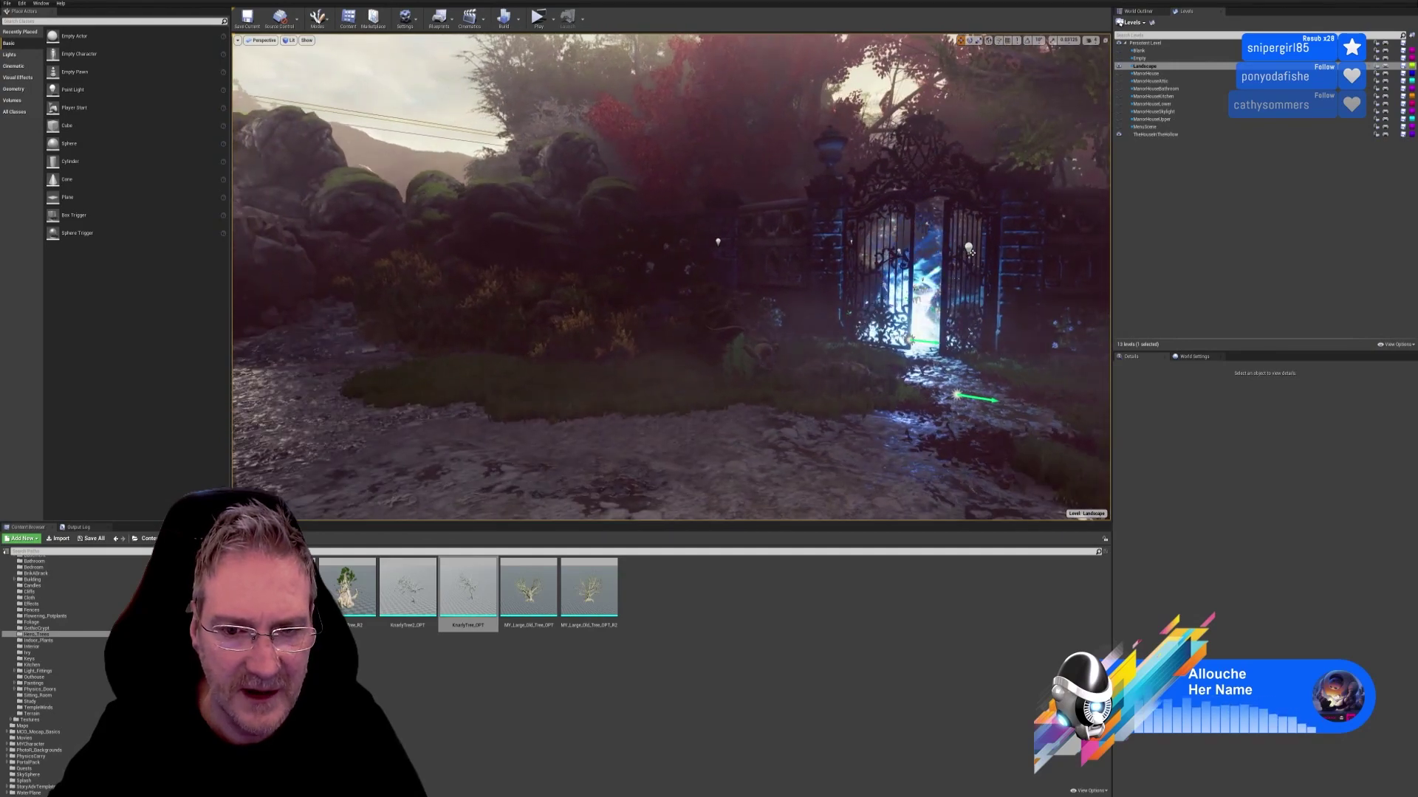
pyautogui.moveTo(723, 218); pyautogui.dragTo(734, 219, button='right')
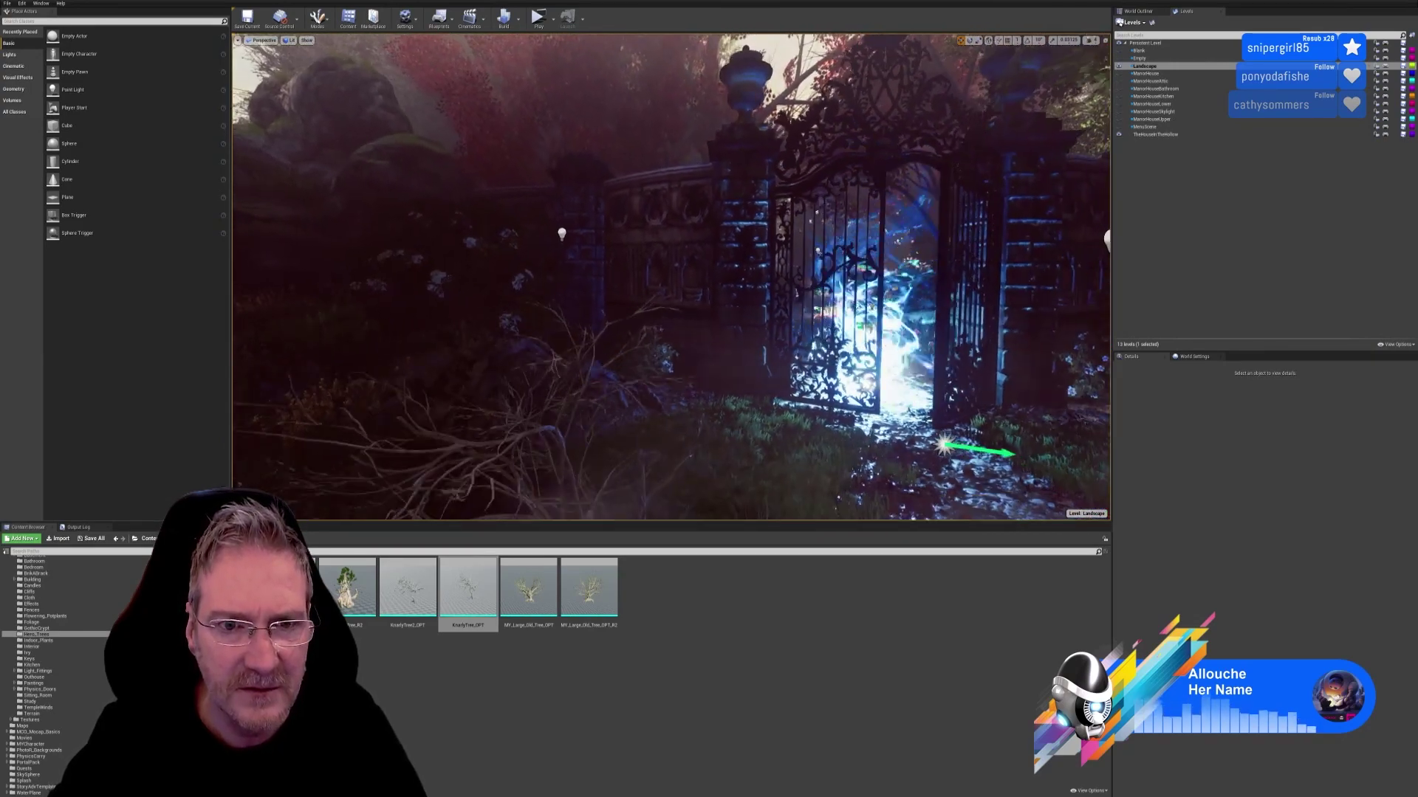
pyautogui.moveTo(735, 219); pyautogui.dragTo(982, 253, button='right')
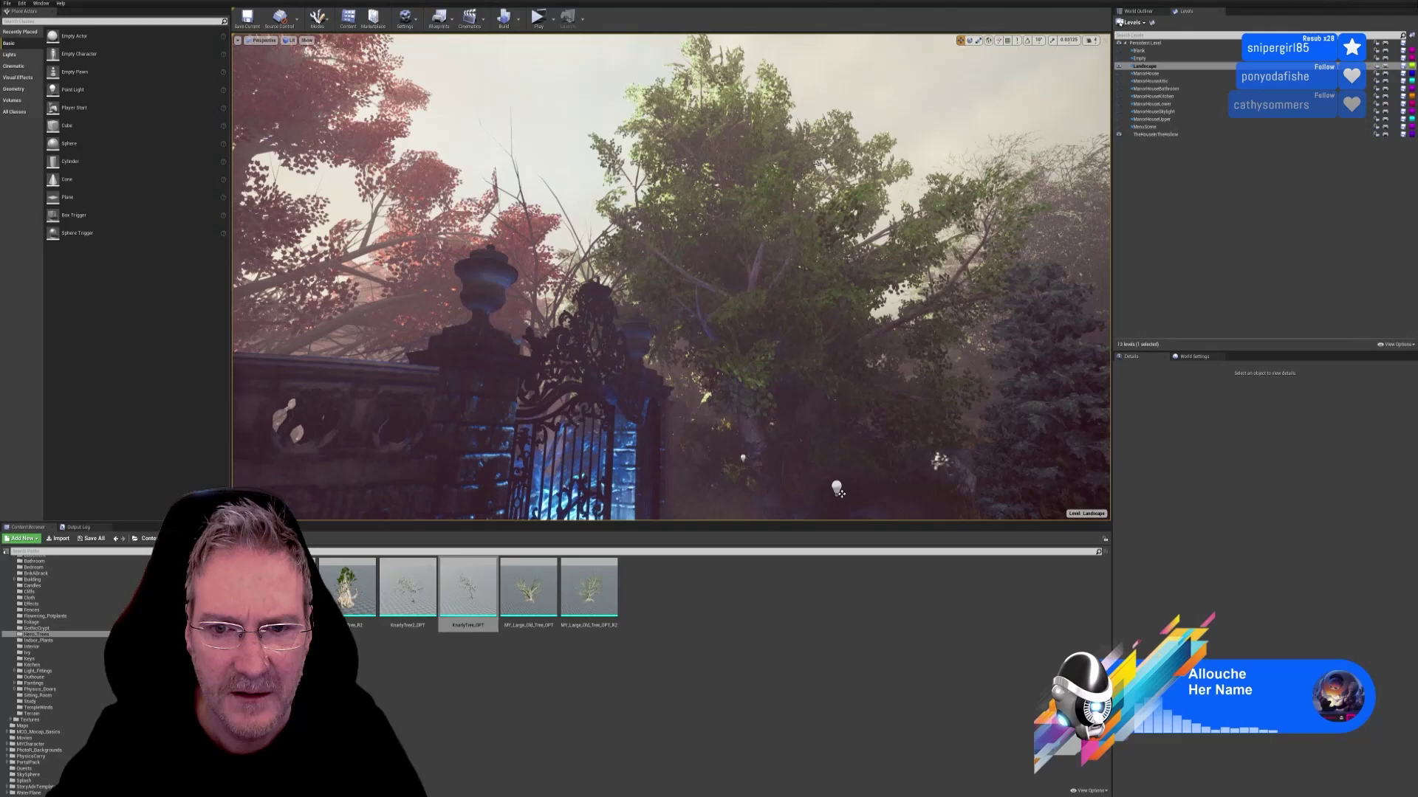
pyautogui.moveTo(840, 493); pyautogui.dragTo(951, 316, button='right')
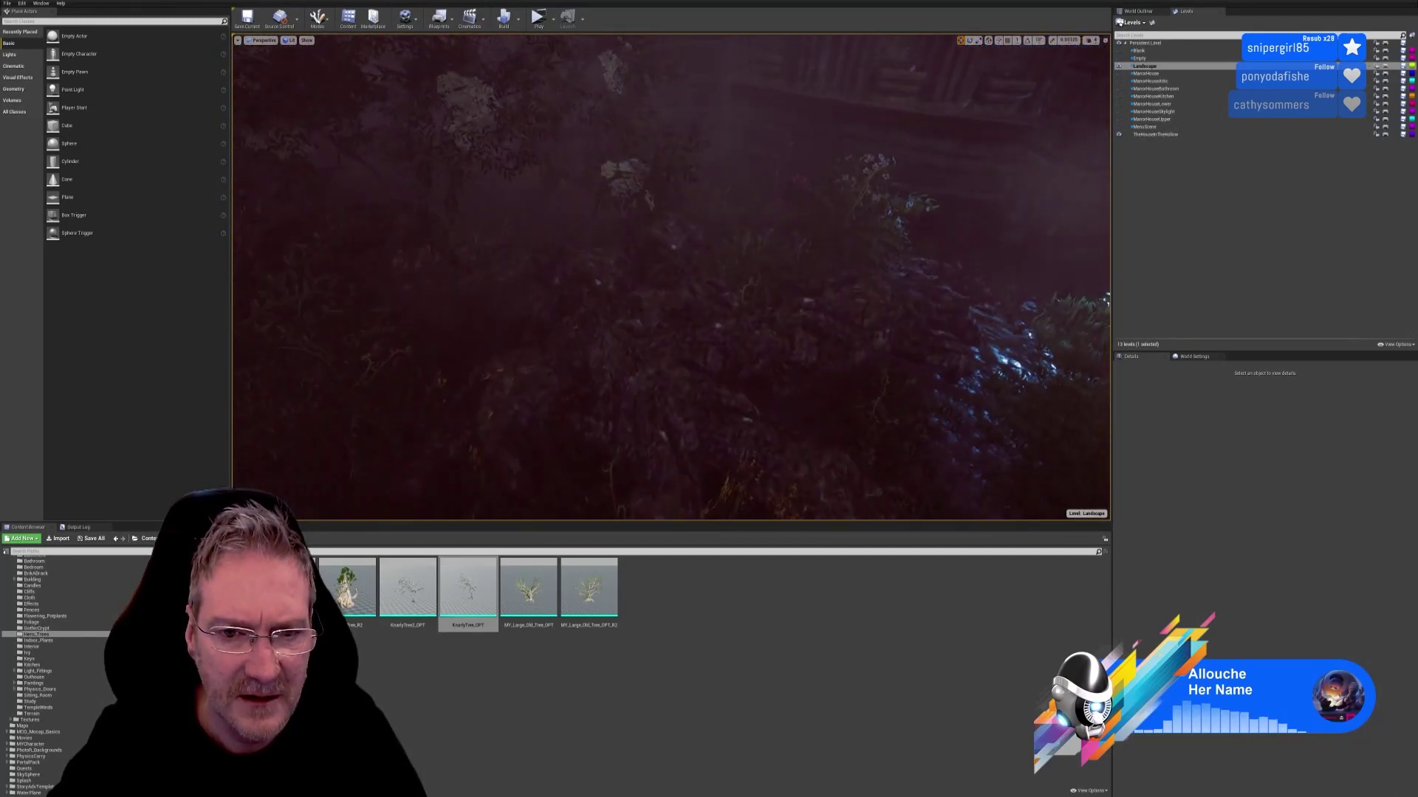
pyautogui.moveTo(951, 316); pyautogui.dragTo(1135, 350, button='right')
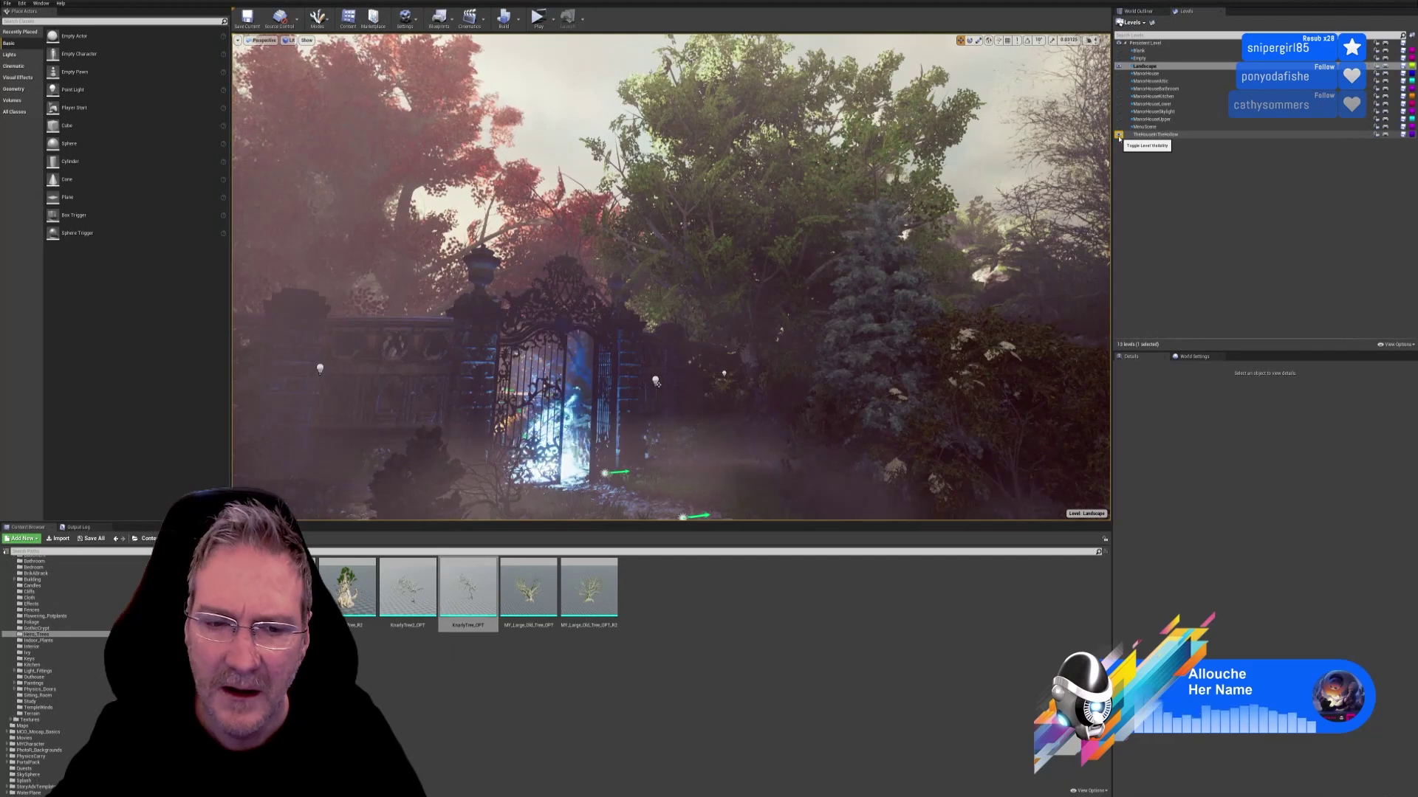
pyautogui.moveTo(1063, 222); pyautogui.dragTo(649, 164, button='right')
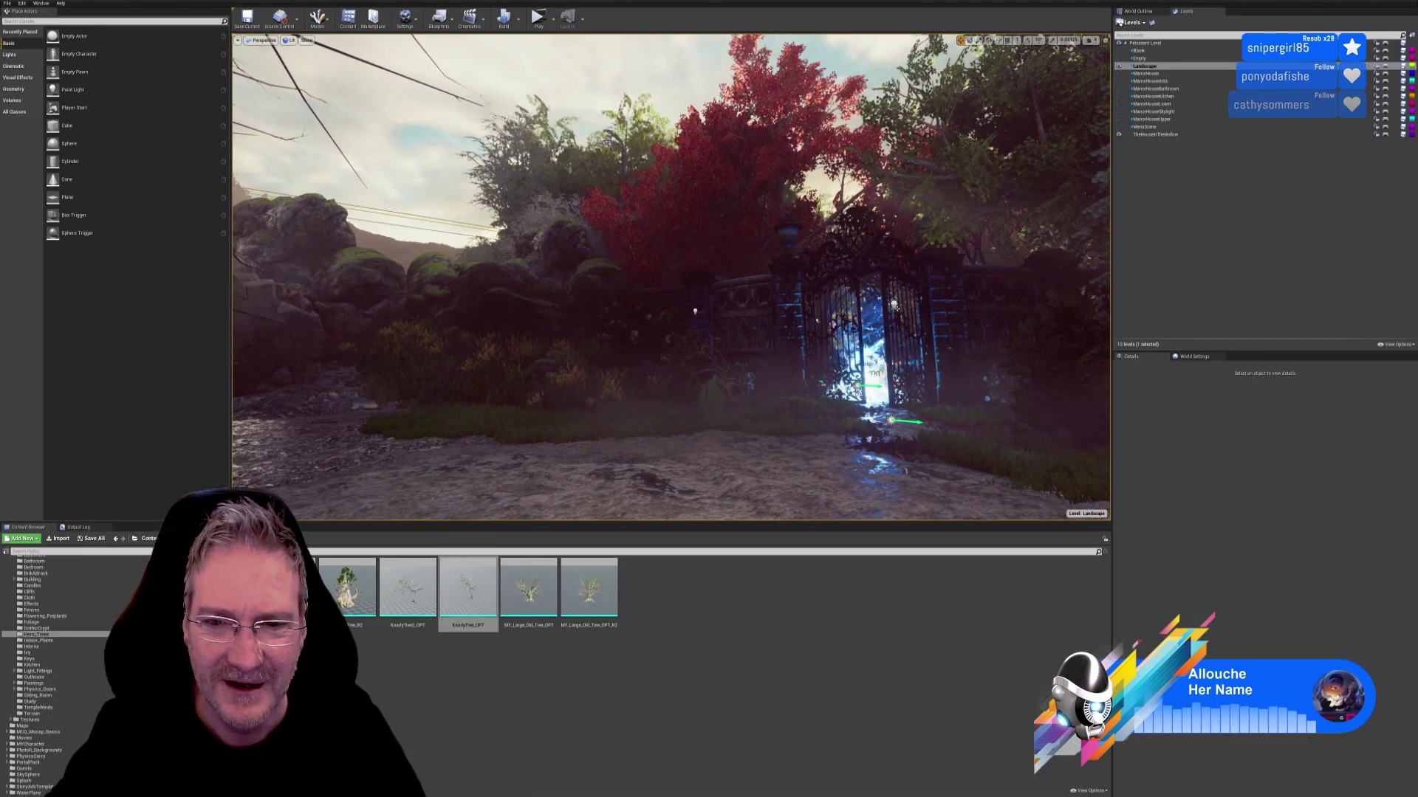
pyautogui.moveTo(647, 178)
pyautogui.mouseDown(button='right')
pyautogui.moveTo(805, 181)
pyautogui.moveTo(613, 180)
pyautogui.moveTo(653, 181)
pyautogui.mouseUp(button='right')
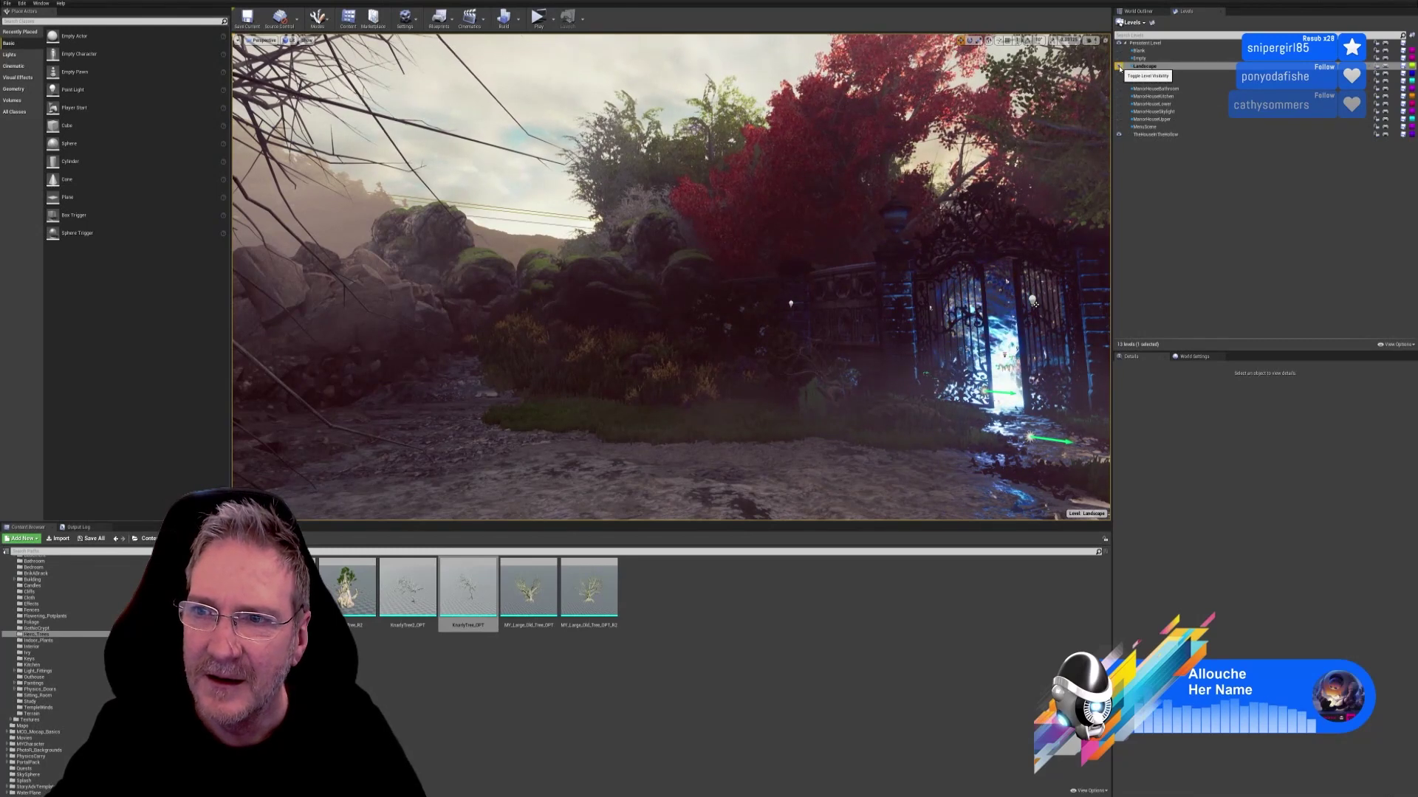
# Step: Hide and re-show the Landscape level, then fly the view toward the gate
pyautogui.click(1119, 67)
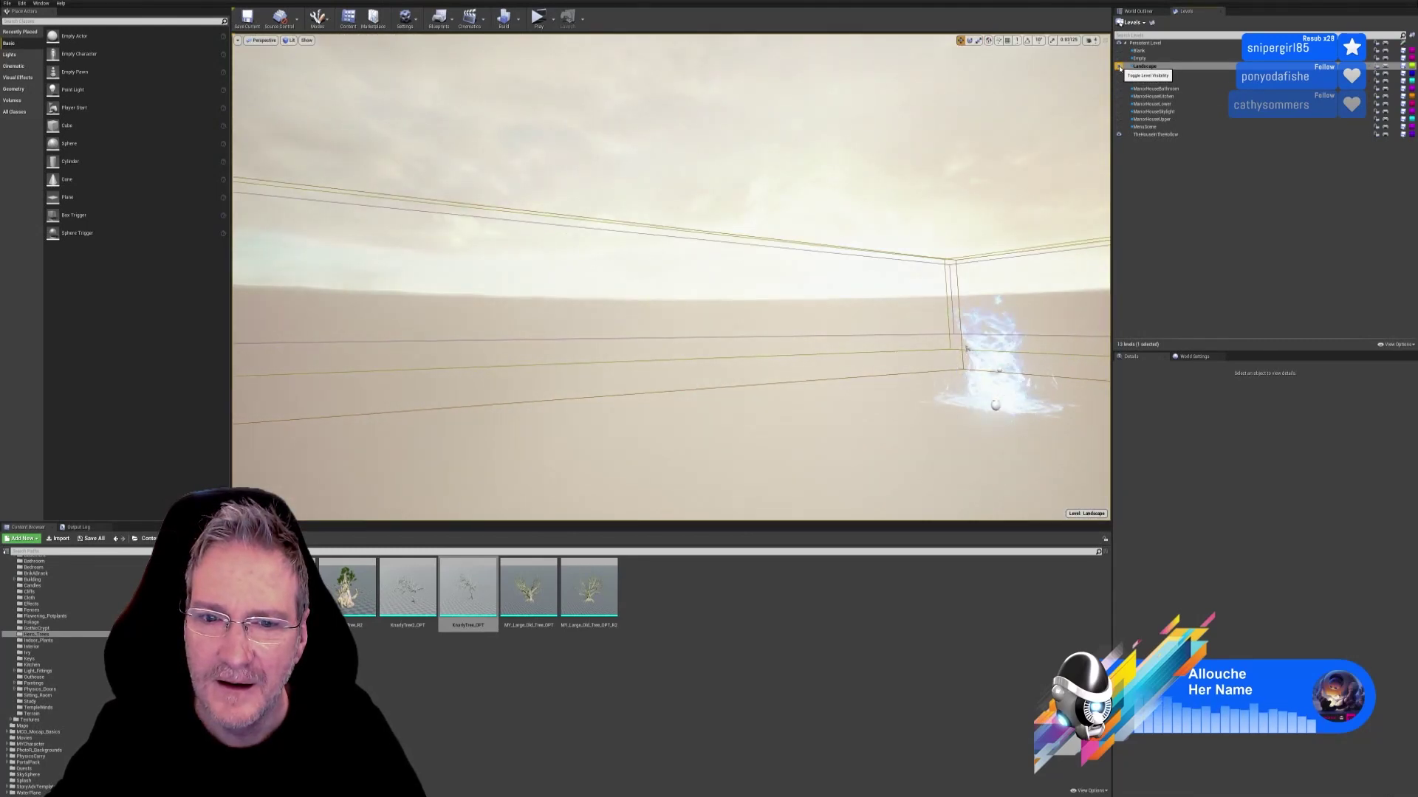
pyautogui.click(1119, 67)
pyautogui.moveTo(732, 456); pyautogui.dragTo(782, 457, button='right')
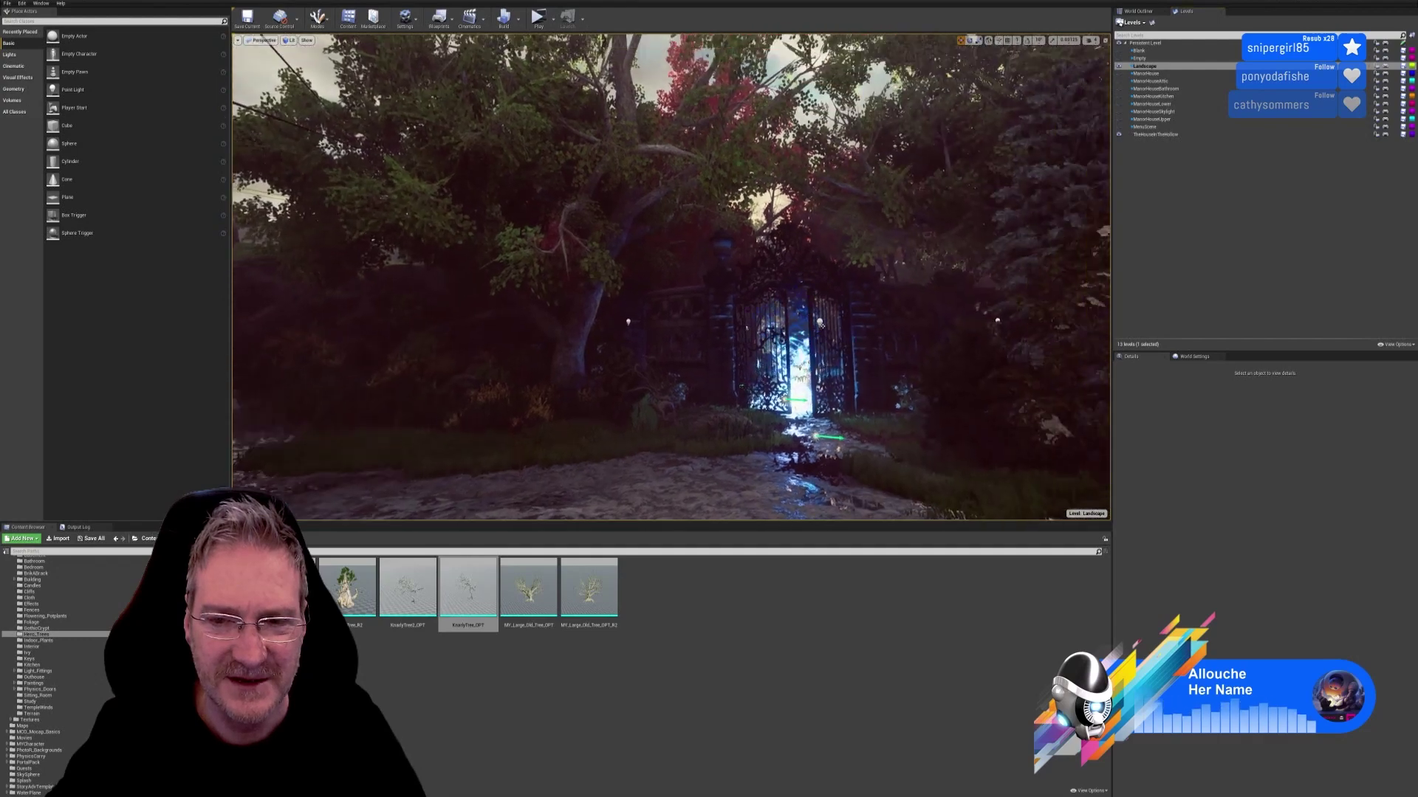
pyautogui.moveTo(650, 443); pyautogui.dragTo(542, 384)
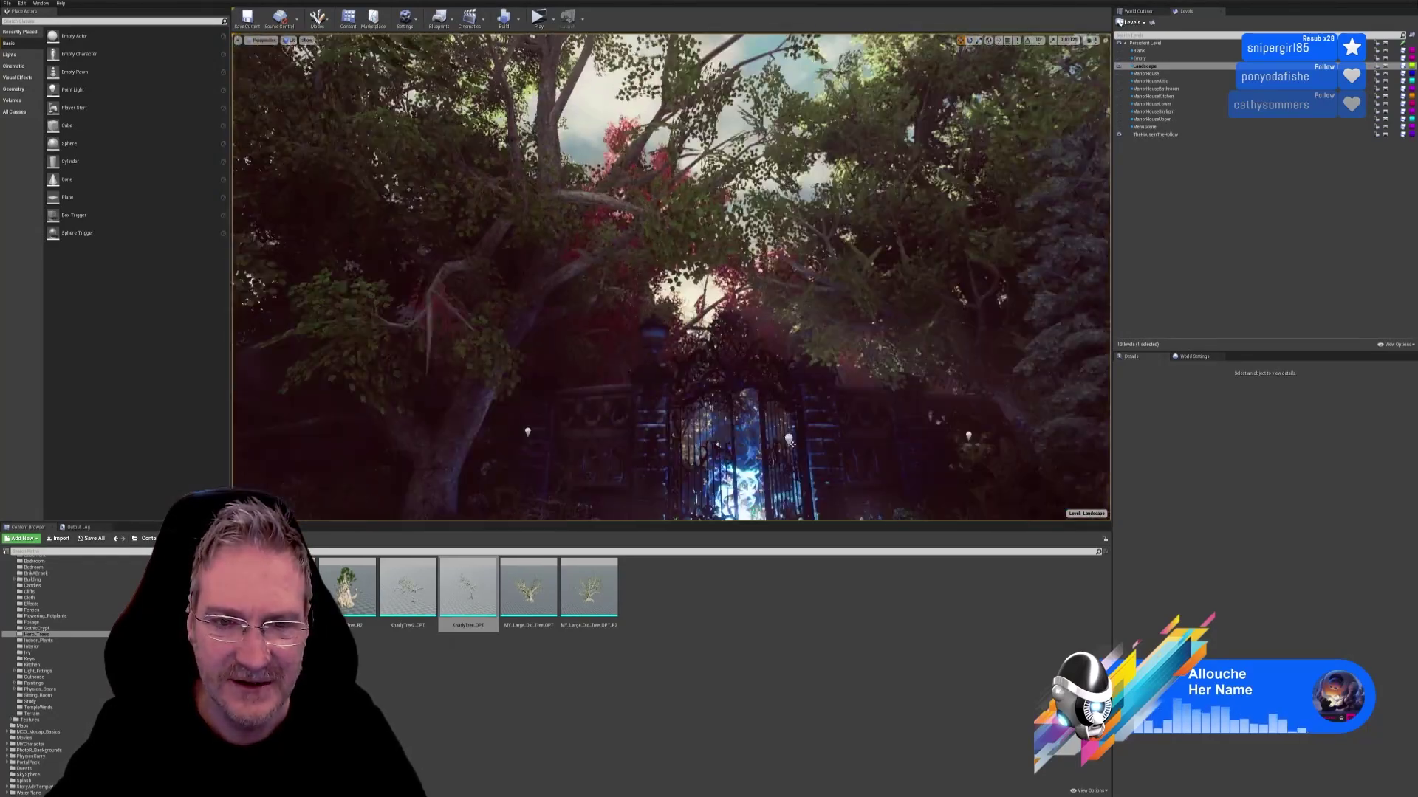
pyautogui.moveTo(791, 443); pyautogui.dragTo(664, 473, button='right')
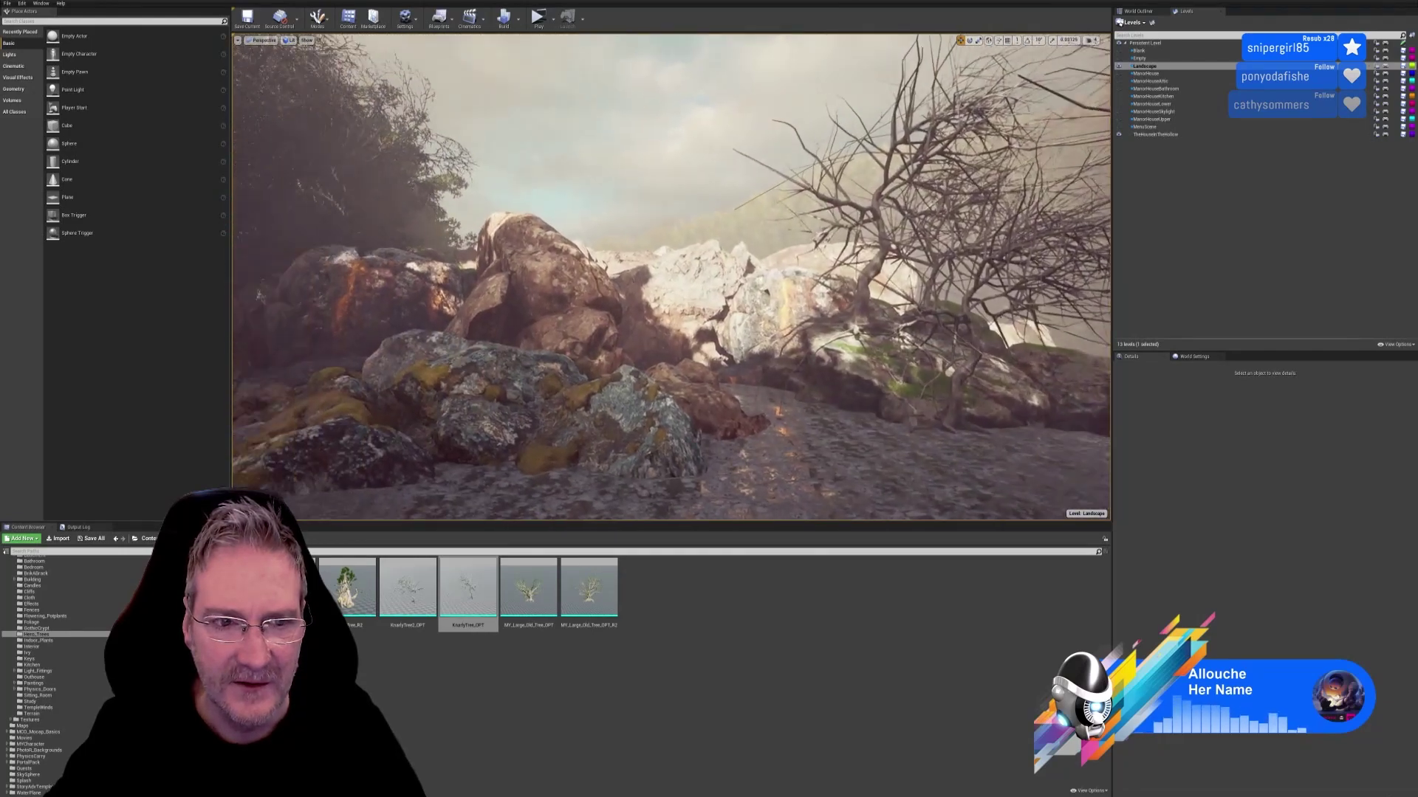
# Step: Turn toward the rock pile and fly forward to the bare knotty trees on the rocks
pyautogui.moveTo(739, 310); pyautogui.dragTo(635, 302, button='right')
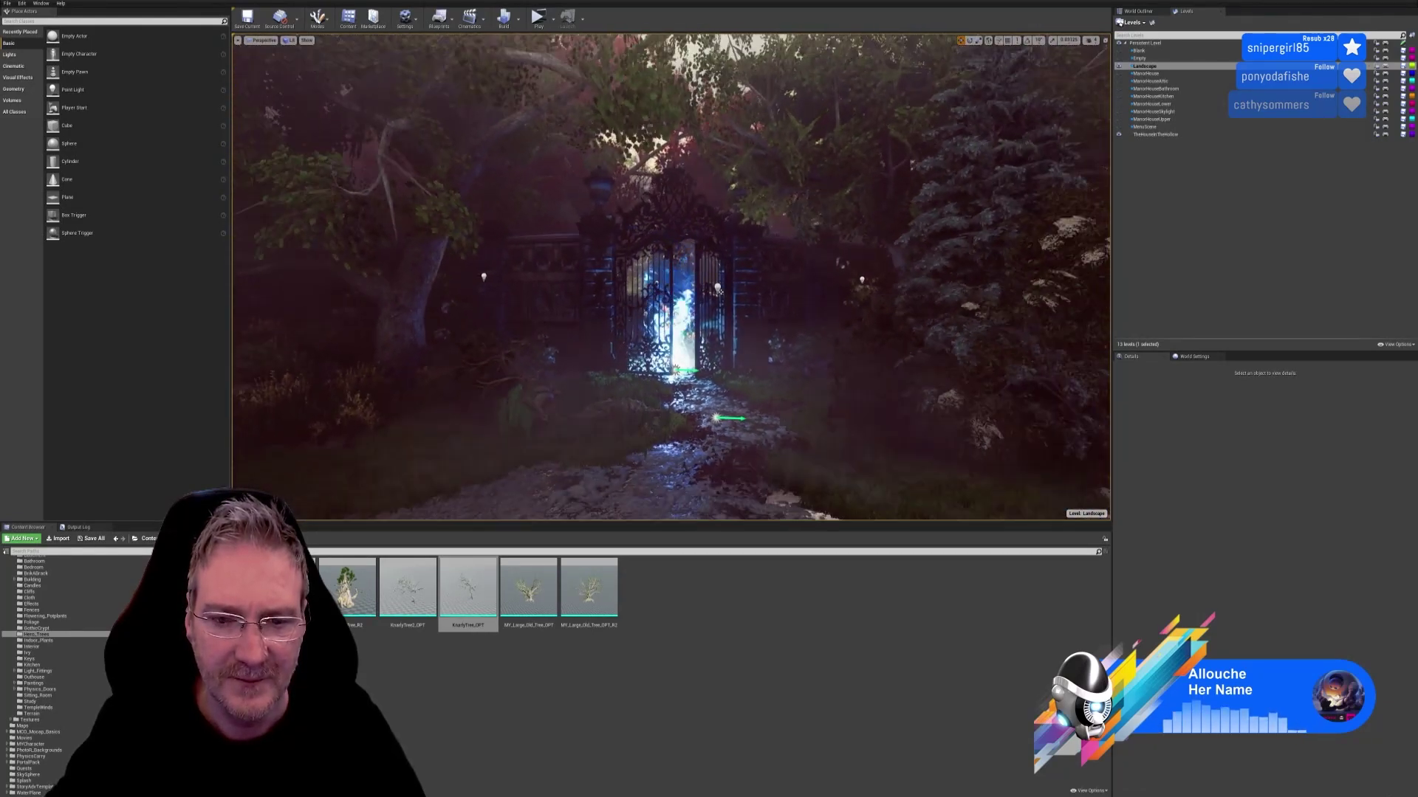
pyautogui.moveTo(635, 303); pyautogui.dragTo(738, 303, button='right')
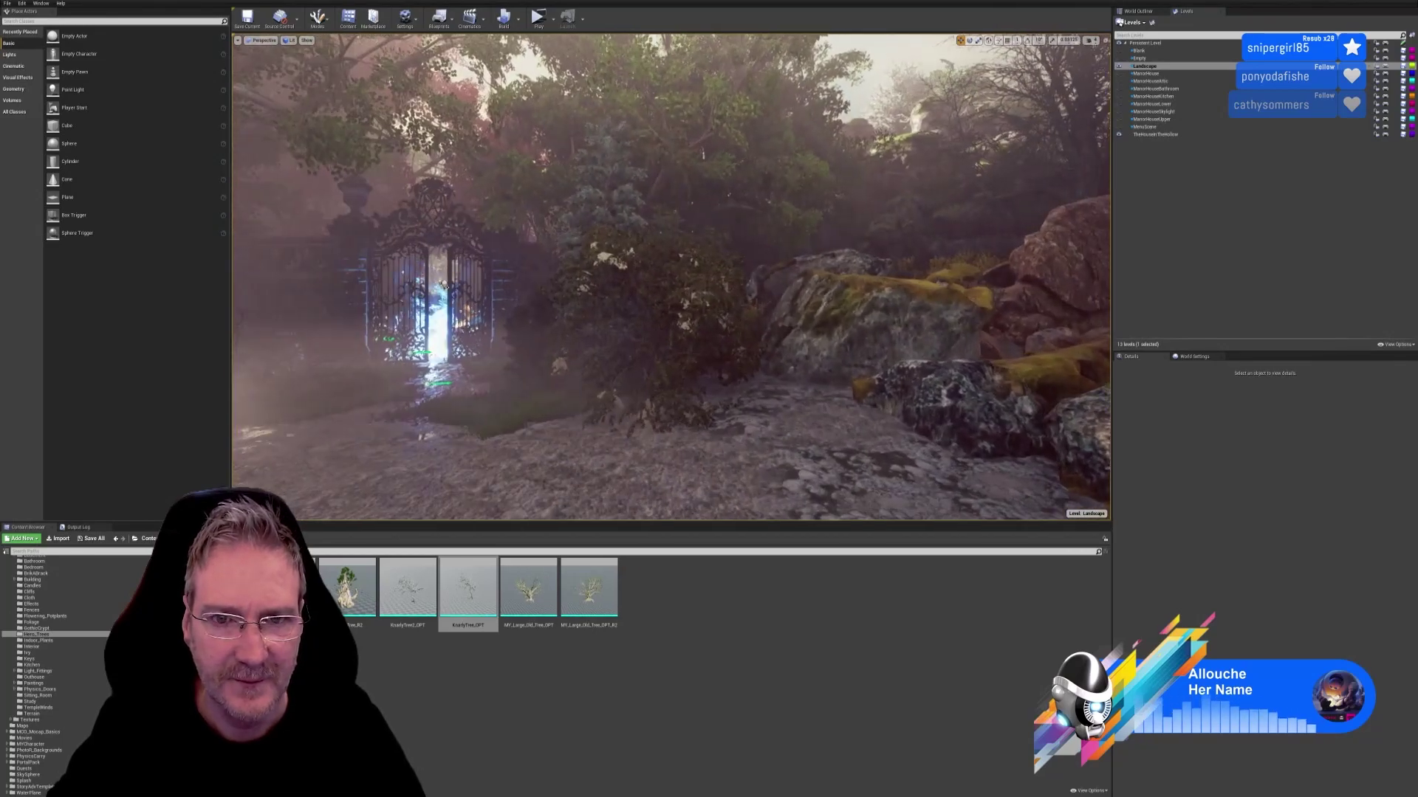
pyautogui.moveTo(444, 284); pyautogui.dragTo(433, 288, button='right')
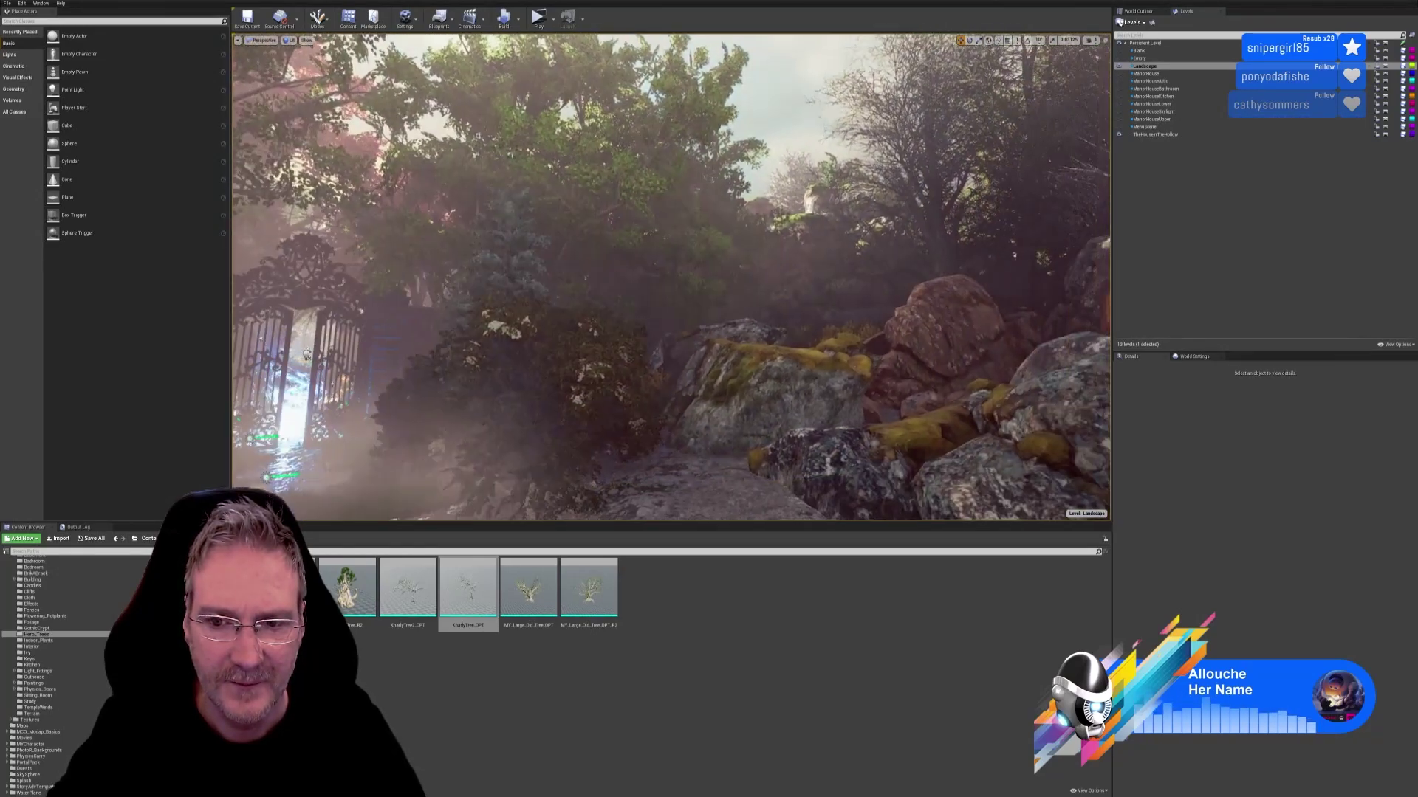
pyautogui.moveTo(670, 277); pyautogui.dragTo(483, 273, button='right')
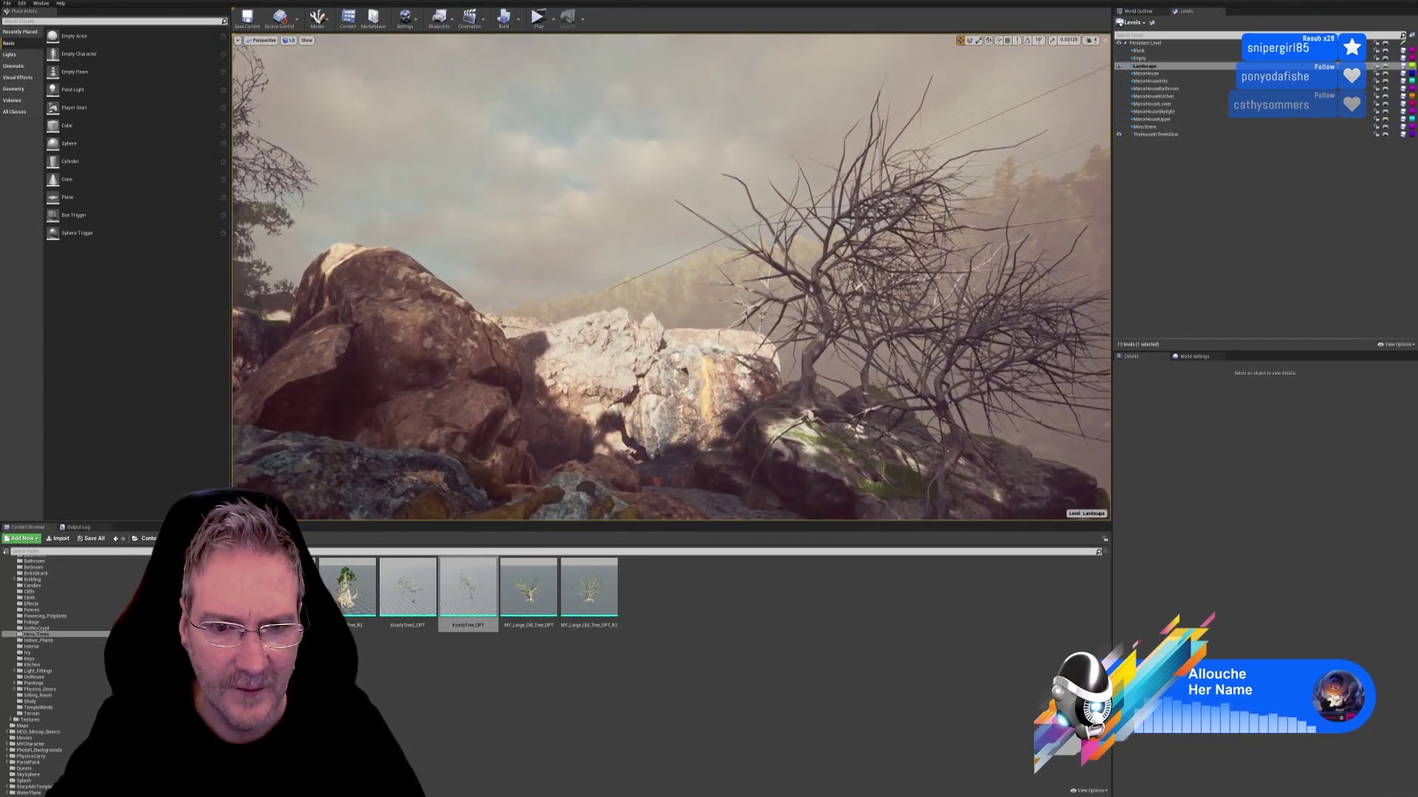
pyautogui.moveTo(484, 274); pyautogui.dragTo(510, 386, button='right')
pyautogui.press('w')
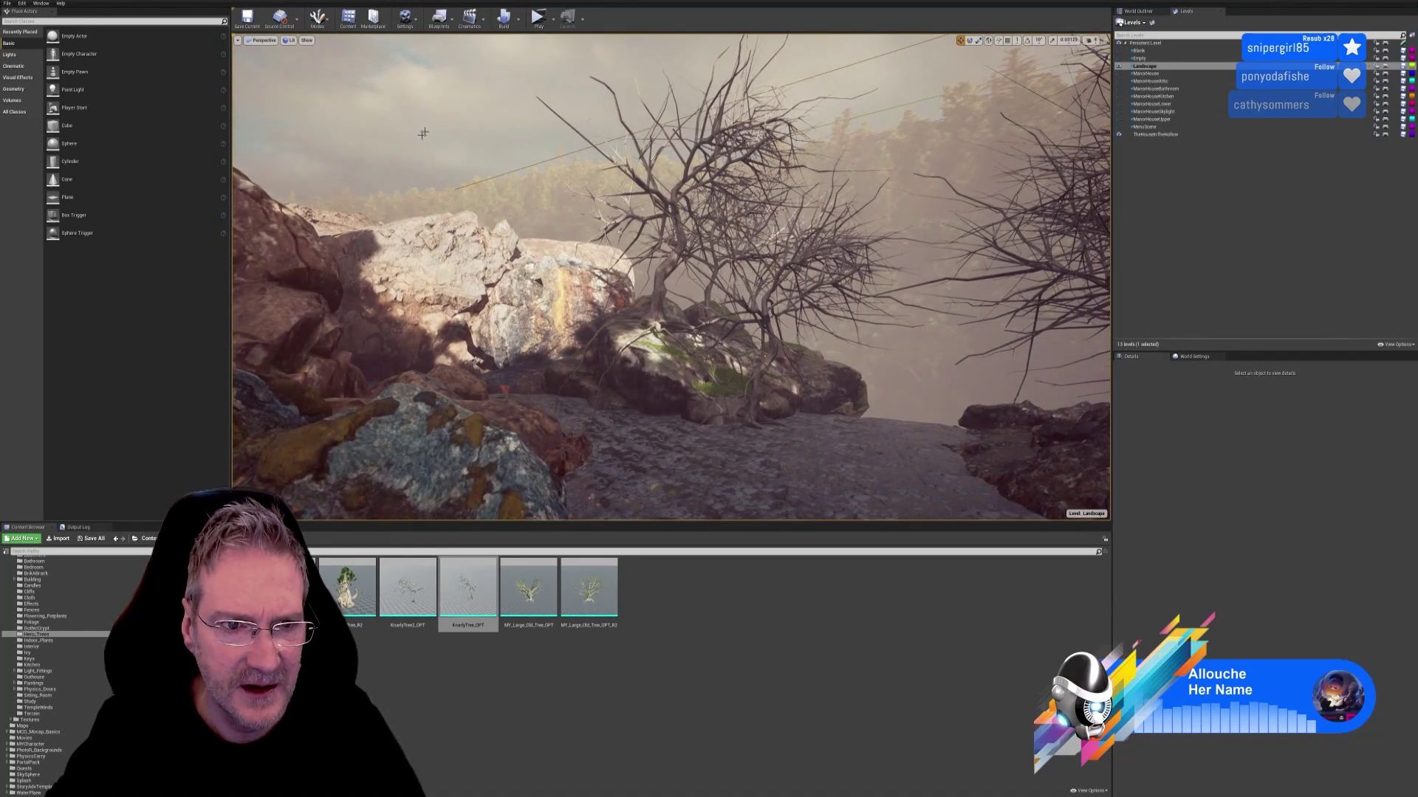
# Step: Duplicate the bare knotty tree and move the copy down-left onto the rocks
pyautogui.click(660, 281)
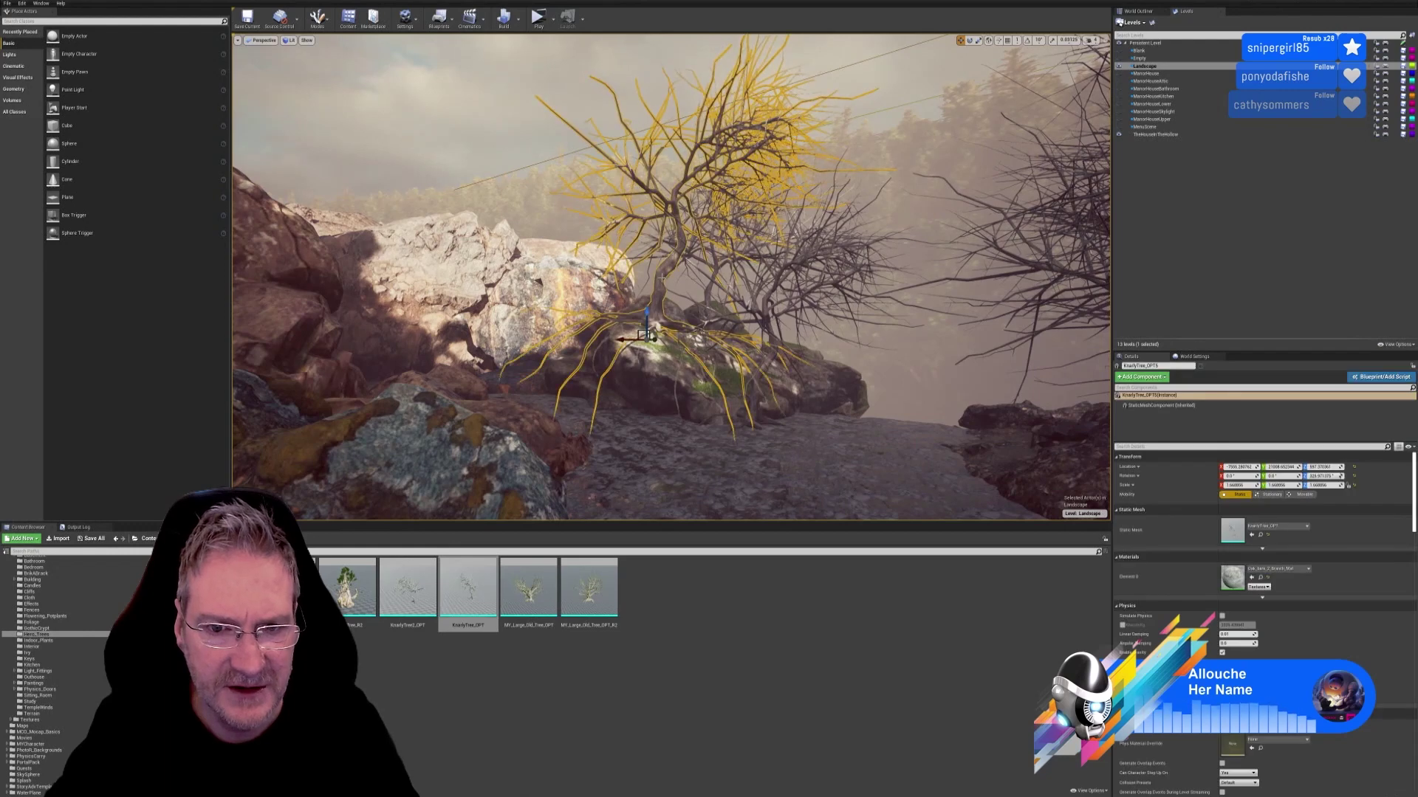
pyautogui.rightClick(663, 279)
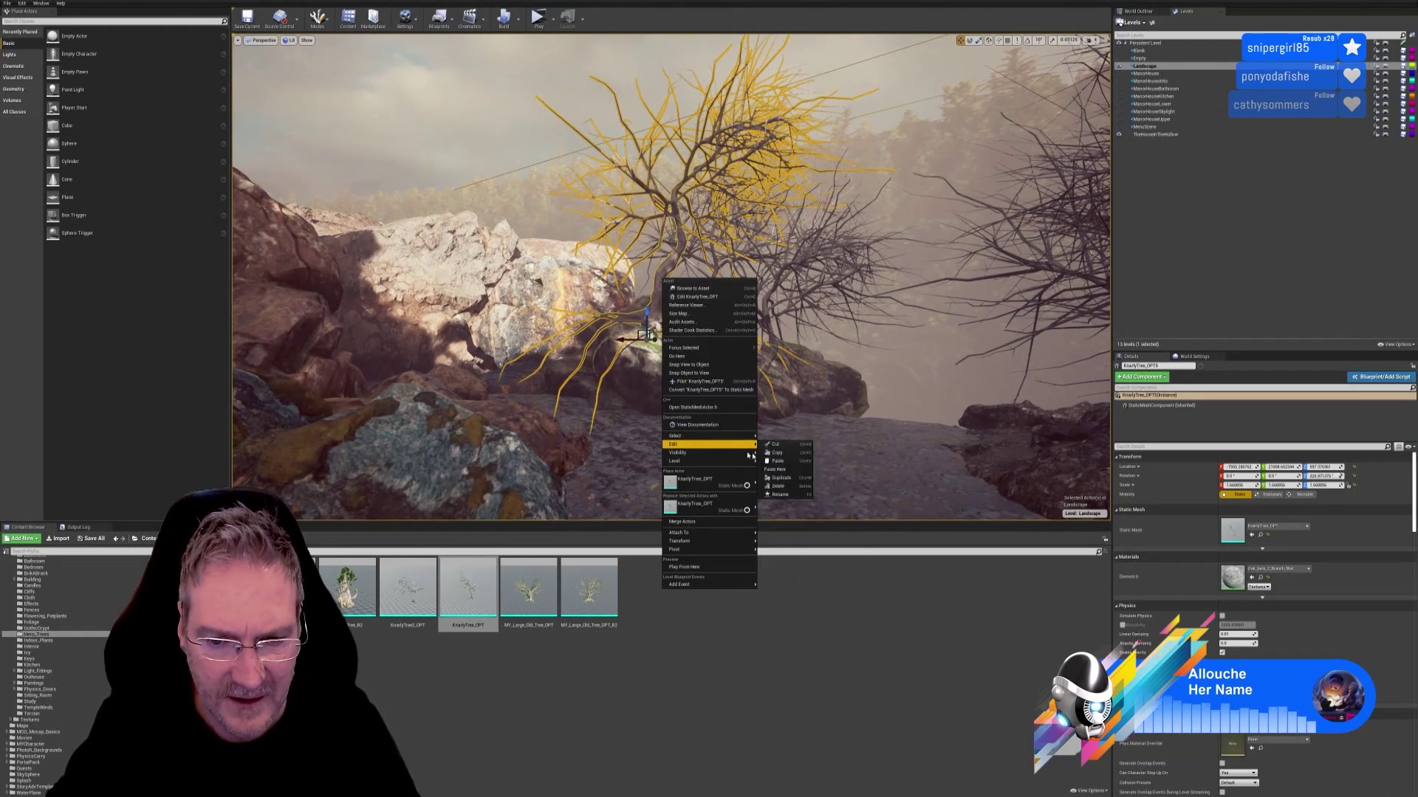
pyautogui.press('Escape')
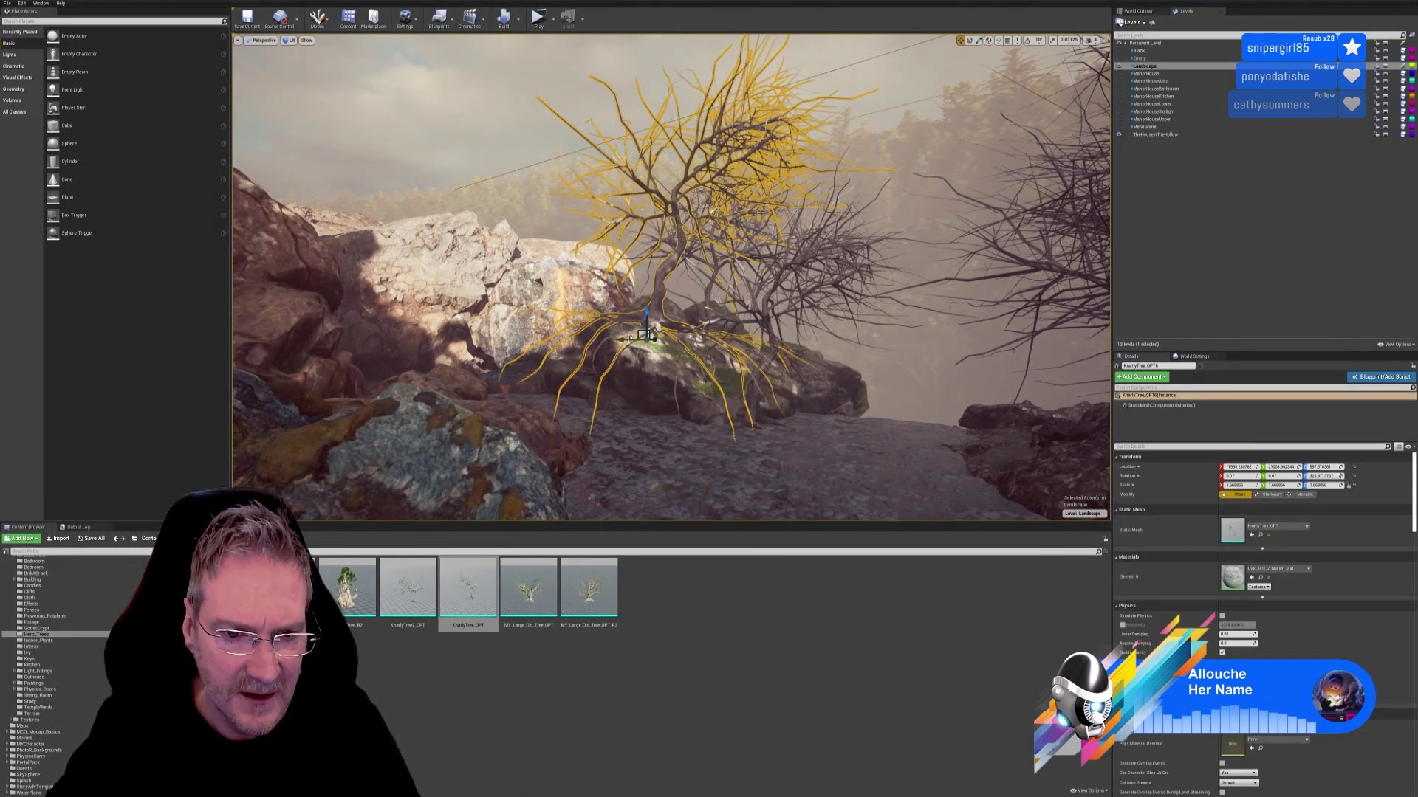
pyautogui.moveTo(644, 334); pyautogui.dragTo(535, 399)
pyautogui.moveTo(522, 408)
pyautogui.mouseDown()
pyautogui.moveTo(492, 429)
pyautogui.moveTo(472, 419)
pyautogui.moveTo(501, 422)
pyautogui.mouseUp()
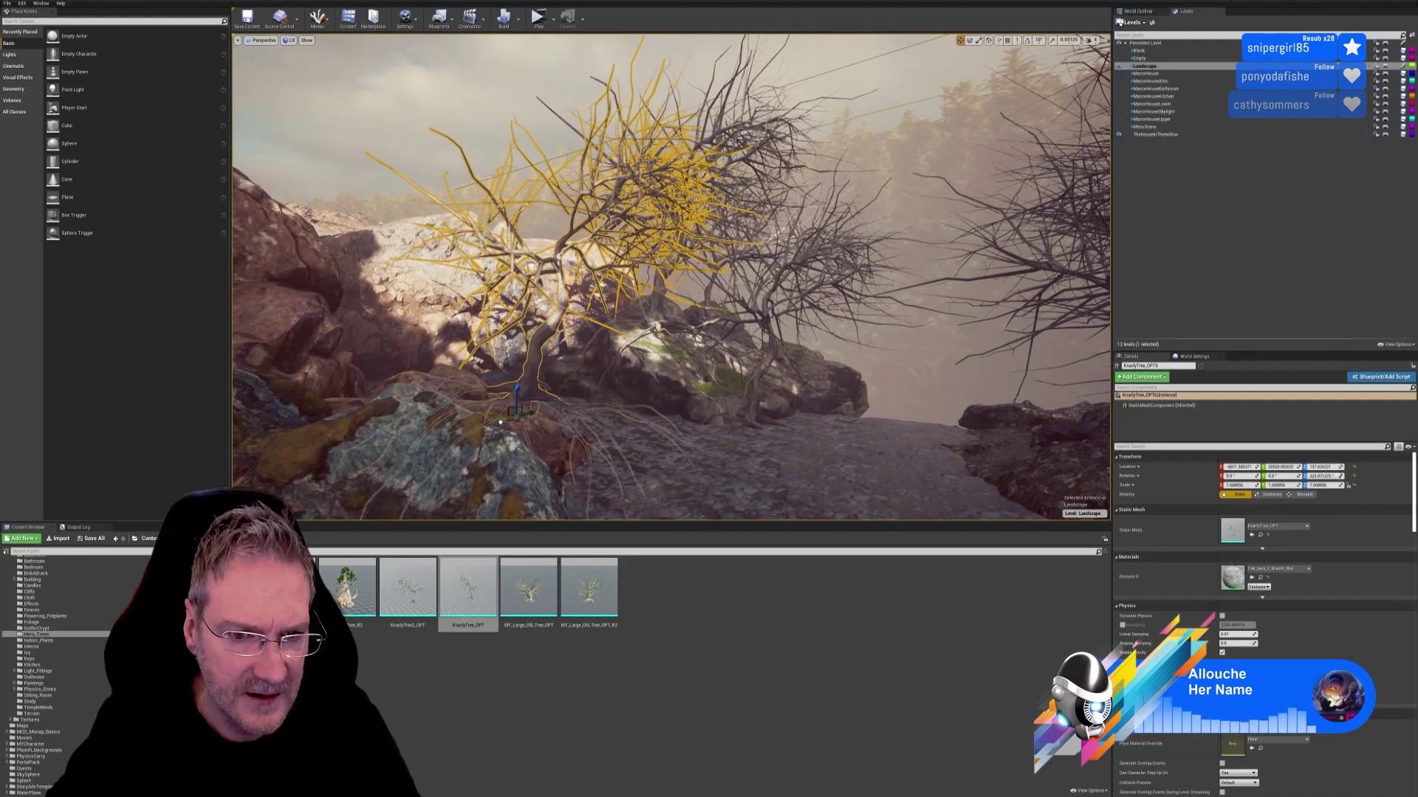
# Step: Rotate the tree copy around its base, stand it back upright and tilt it slightly
pyautogui.click(969, 41)
pyautogui.moveTo(524, 427); pyautogui.dragTo(583, 427)
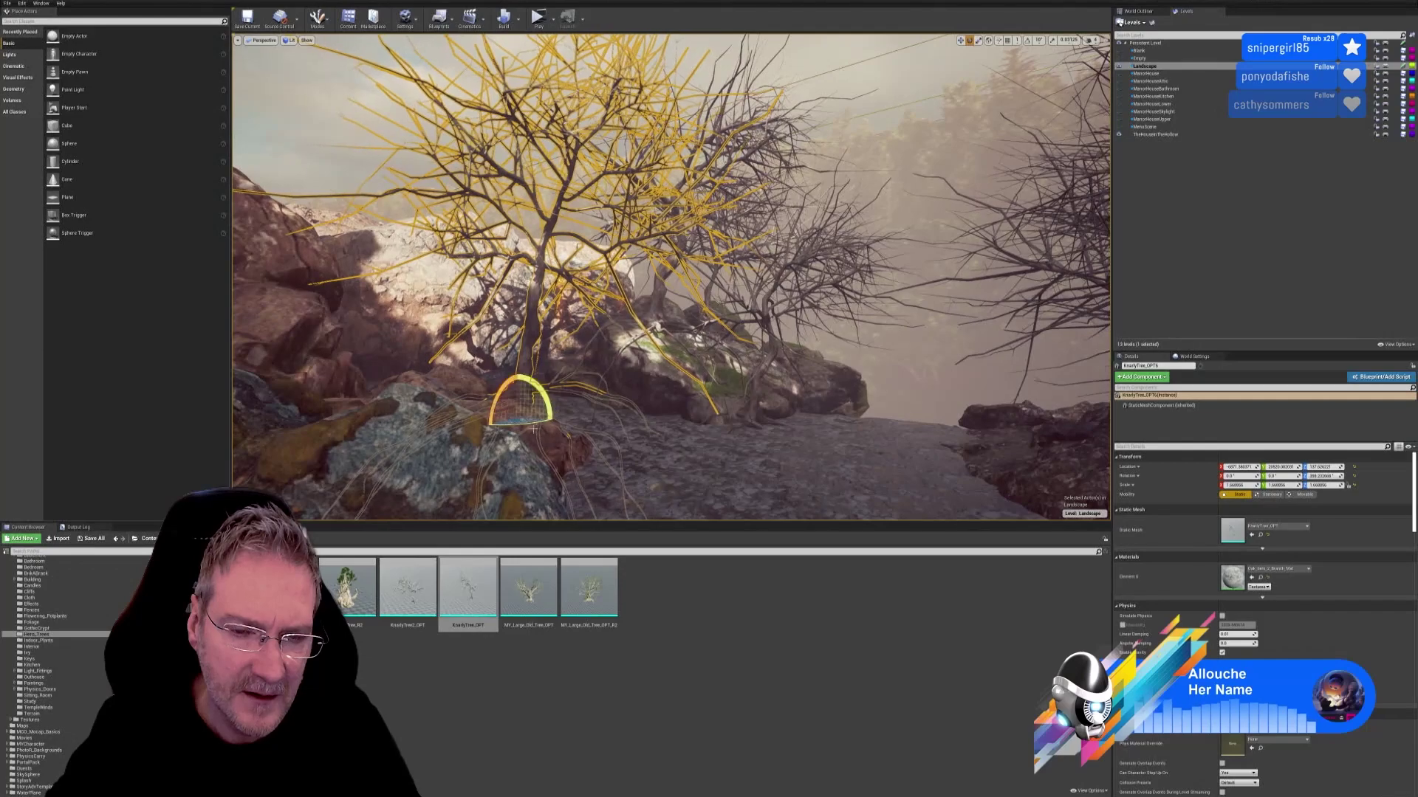
pyautogui.moveTo(672, 276); pyautogui.dragTo(723, 280, button='right')
pyautogui.moveTo(723, 380); pyautogui.dragTo(694, 434)
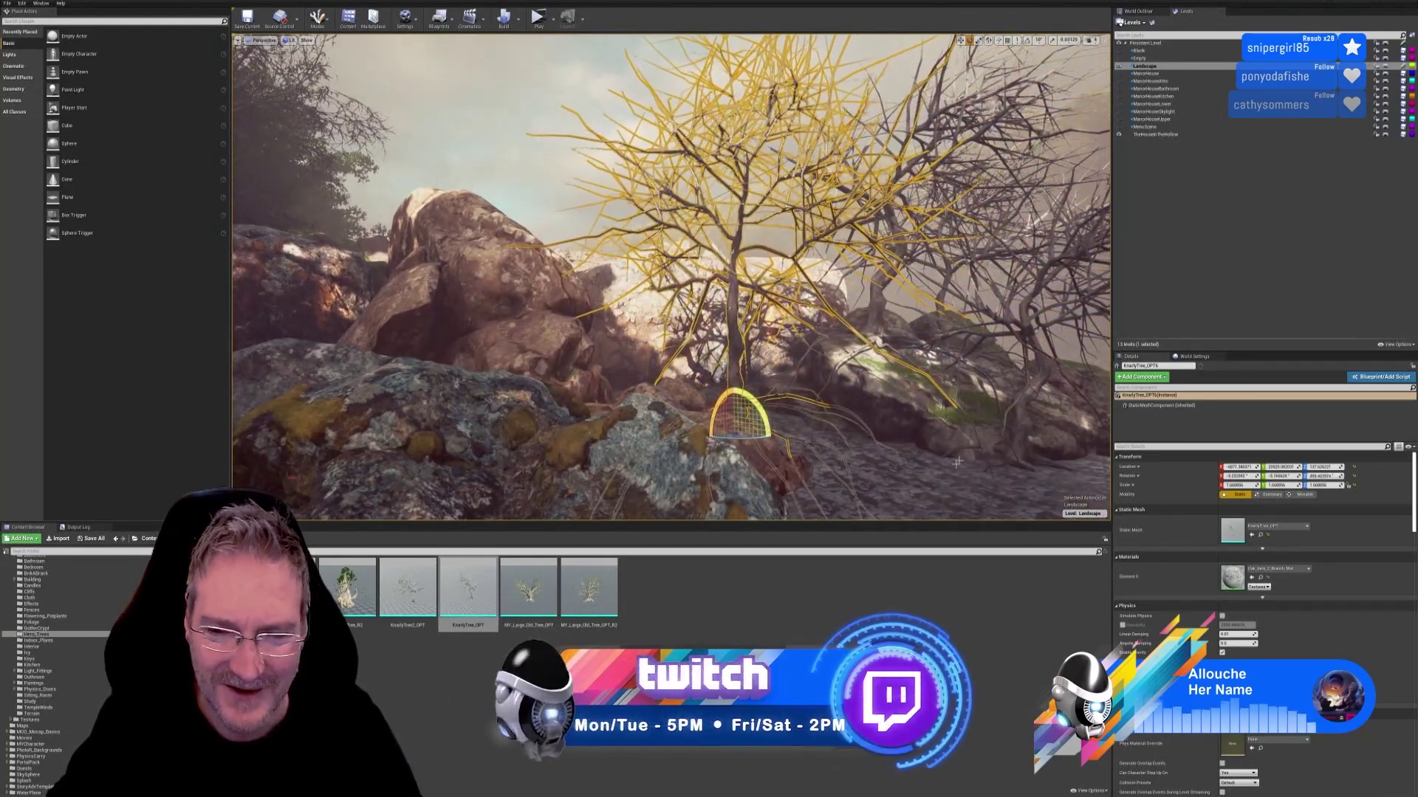
pyautogui.moveTo(694, 434); pyautogui.dragTo(657, 437, button='right')
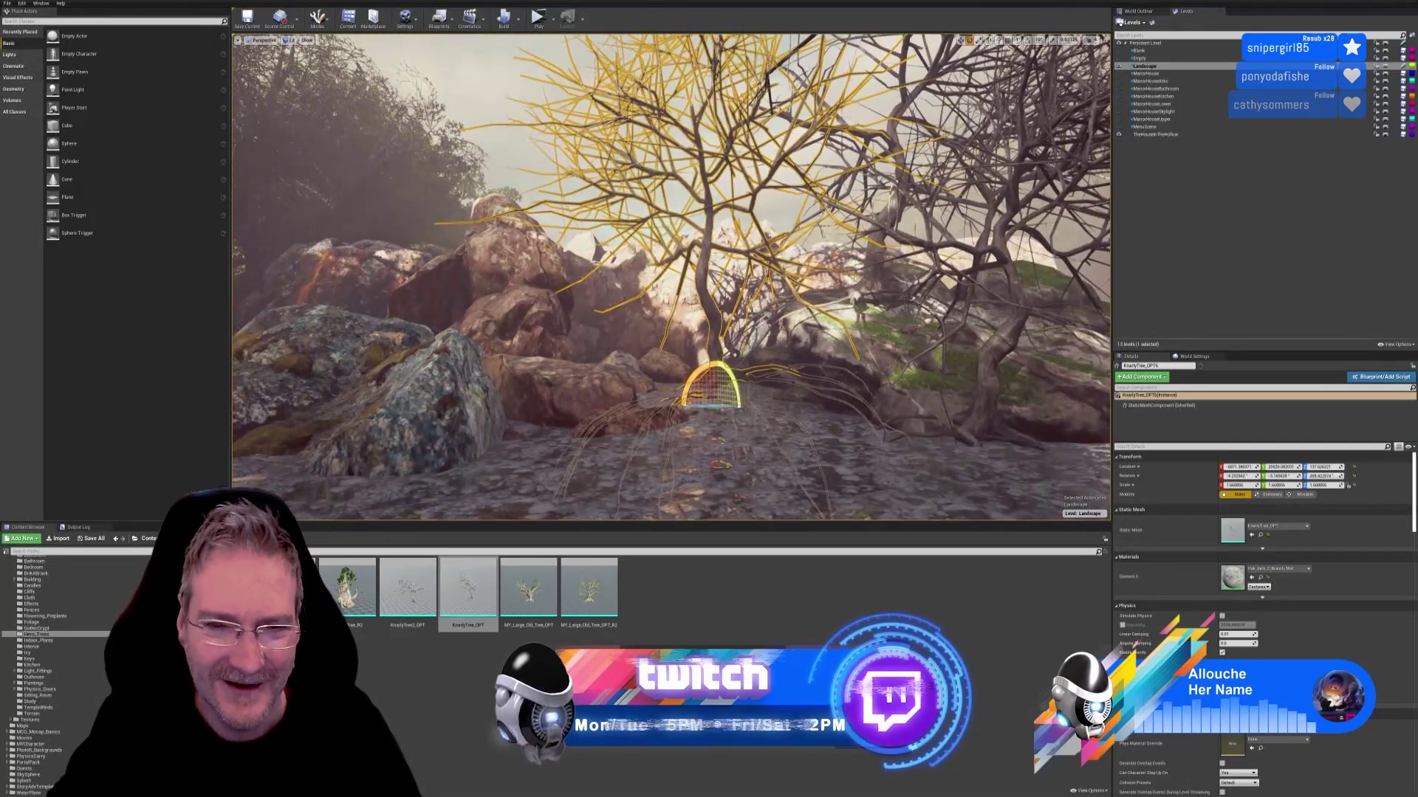
pyautogui.moveTo(691, 380); pyautogui.dragTo(709, 399)
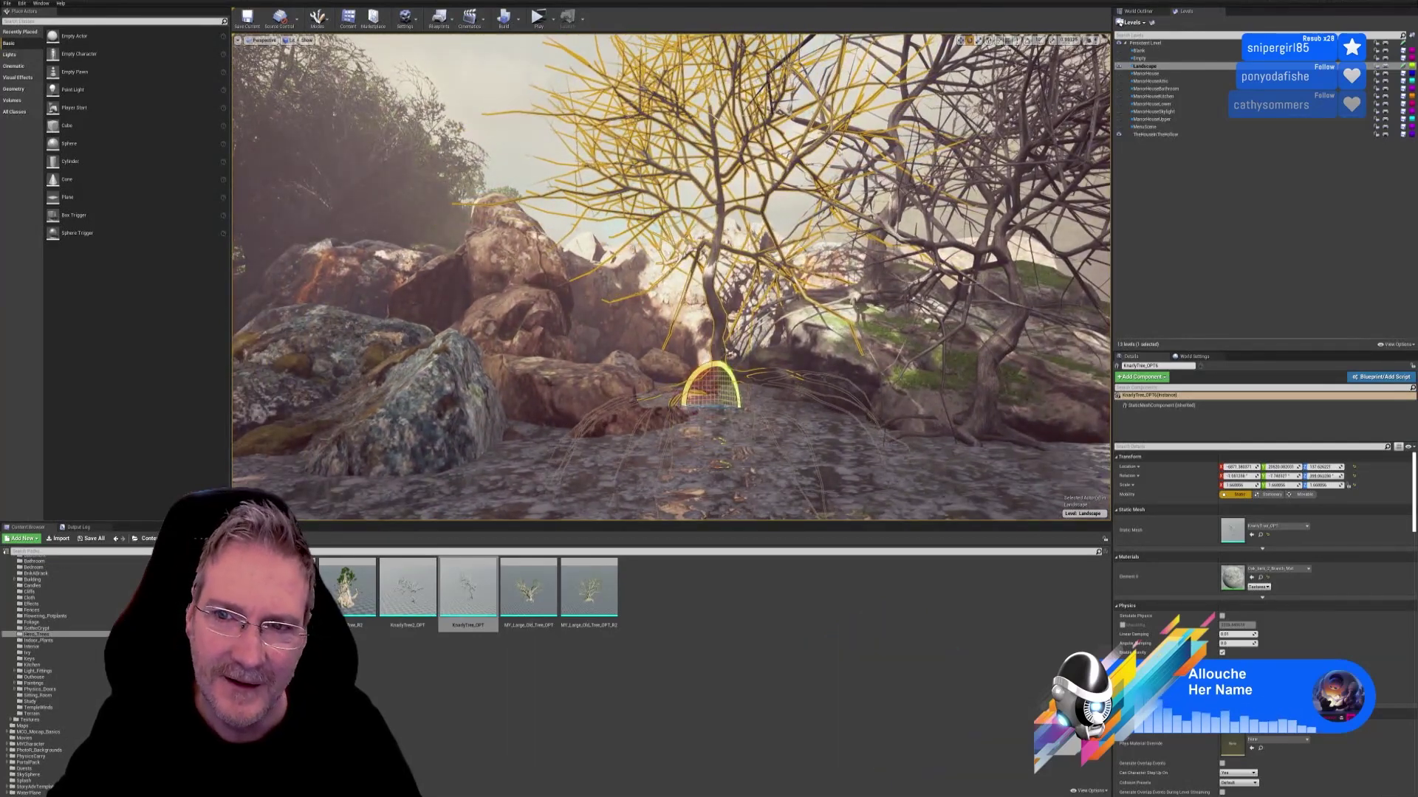
# Step: Slide the tree copy left onto the rocks, check its base, and frame it with F
pyautogui.moveTo(945, 88); pyautogui.dragTo(901, 66, button='right')
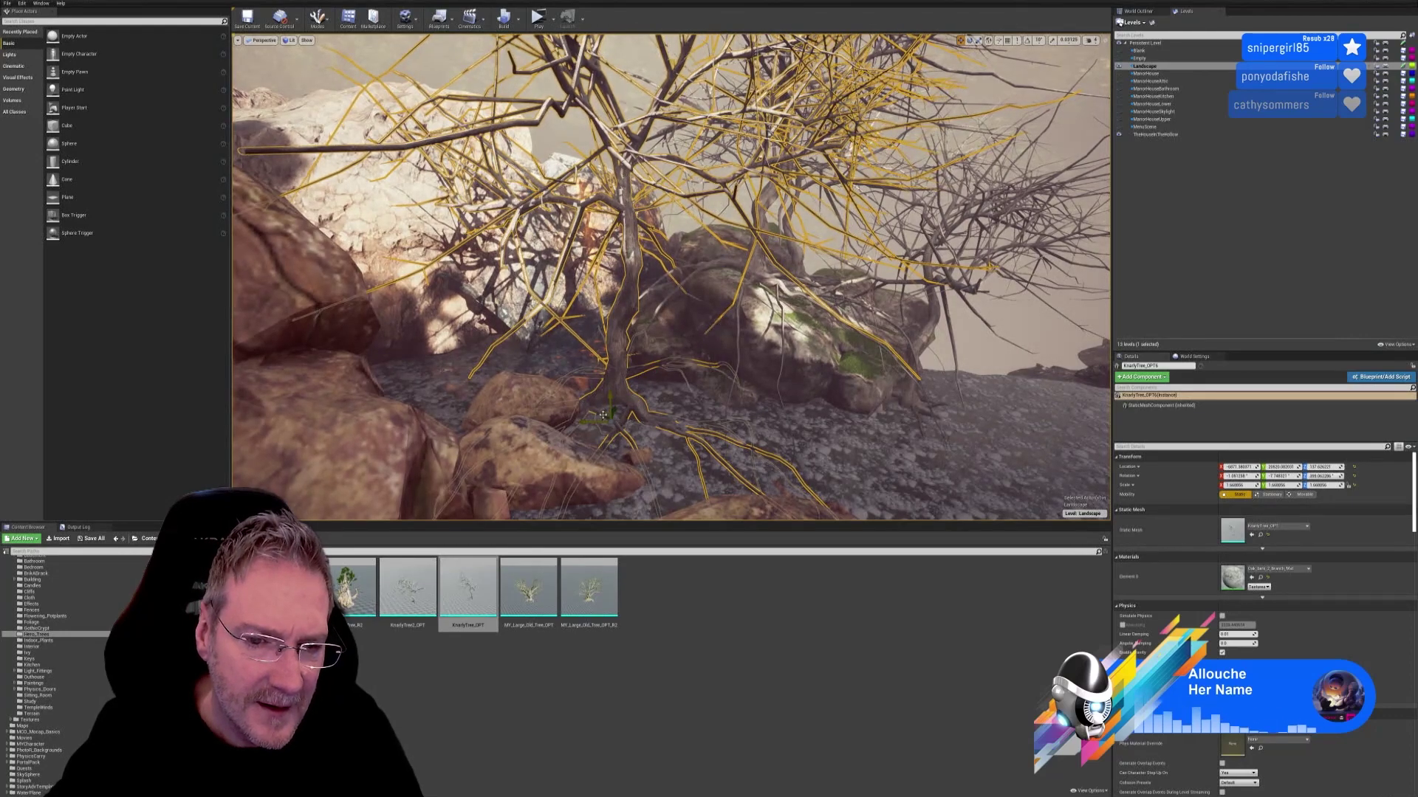
pyautogui.moveTo(900, 67); pyautogui.dragTo(926, 71, button='right')
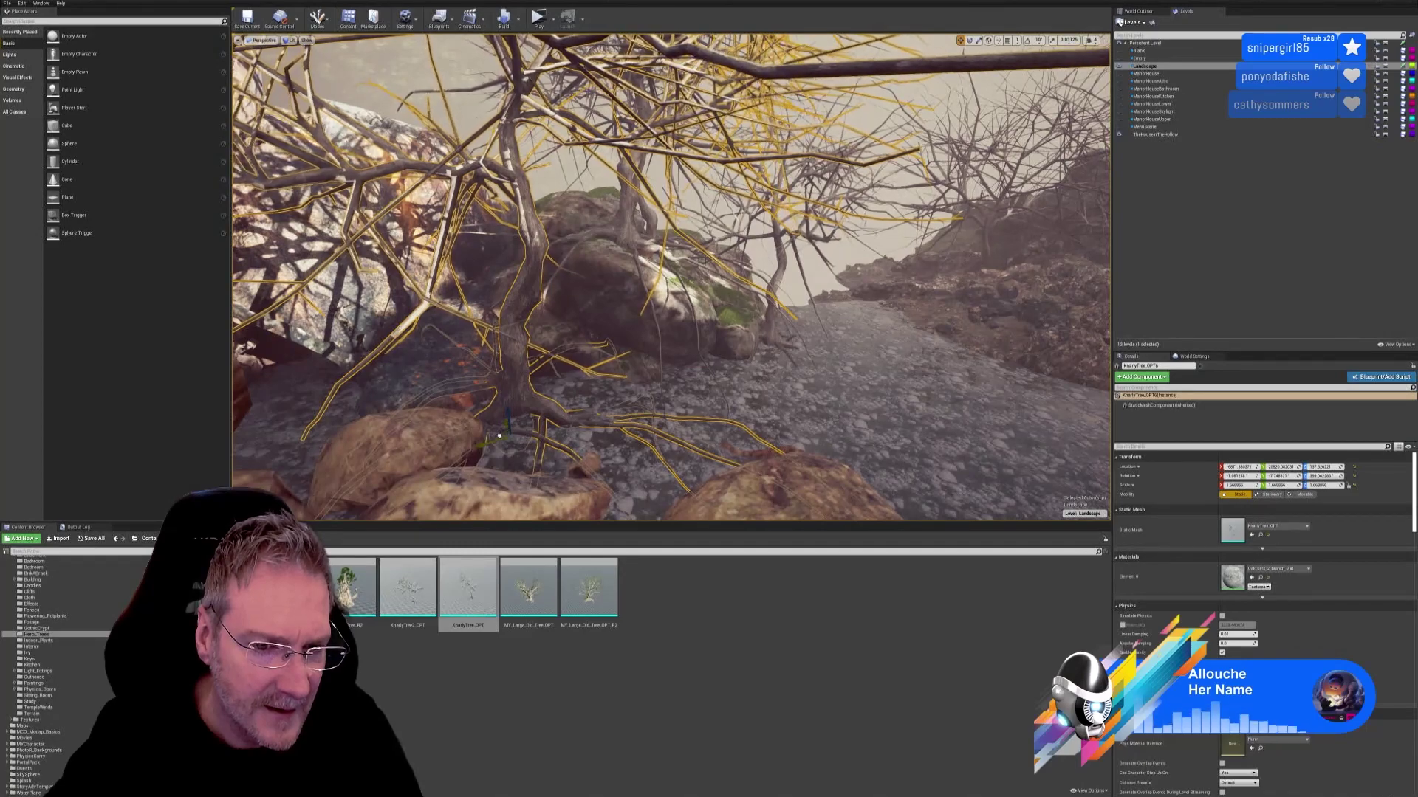
pyautogui.moveTo(499, 435); pyautogui.dragTo(319, 441)
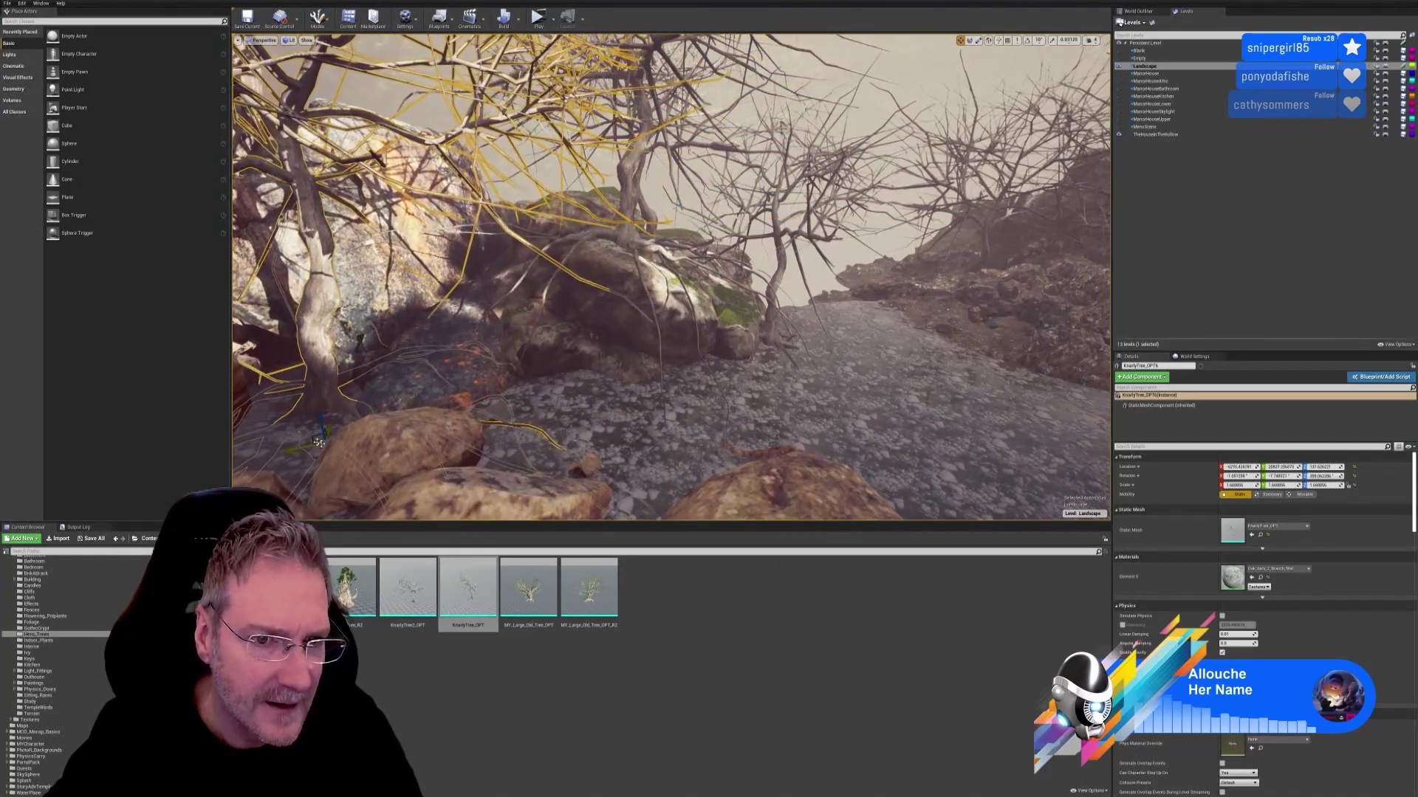
pyautogui.moveTo(319, 441); pyautogui.dragTo(270, 440, button='right')
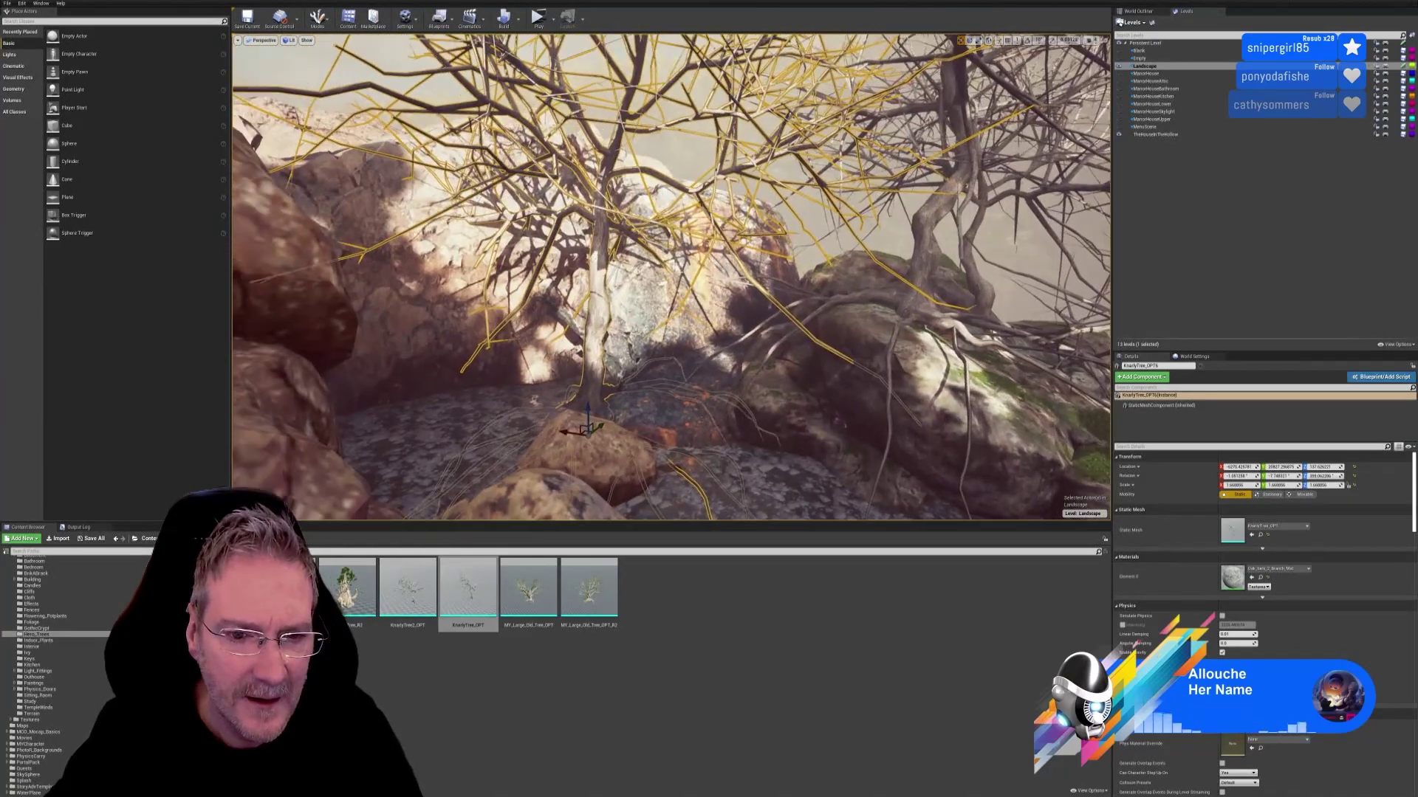
pyautogui.moveTo(561, 403); pyautogui.dragTo(644, 355, button='right')
pyautogui.press('f')
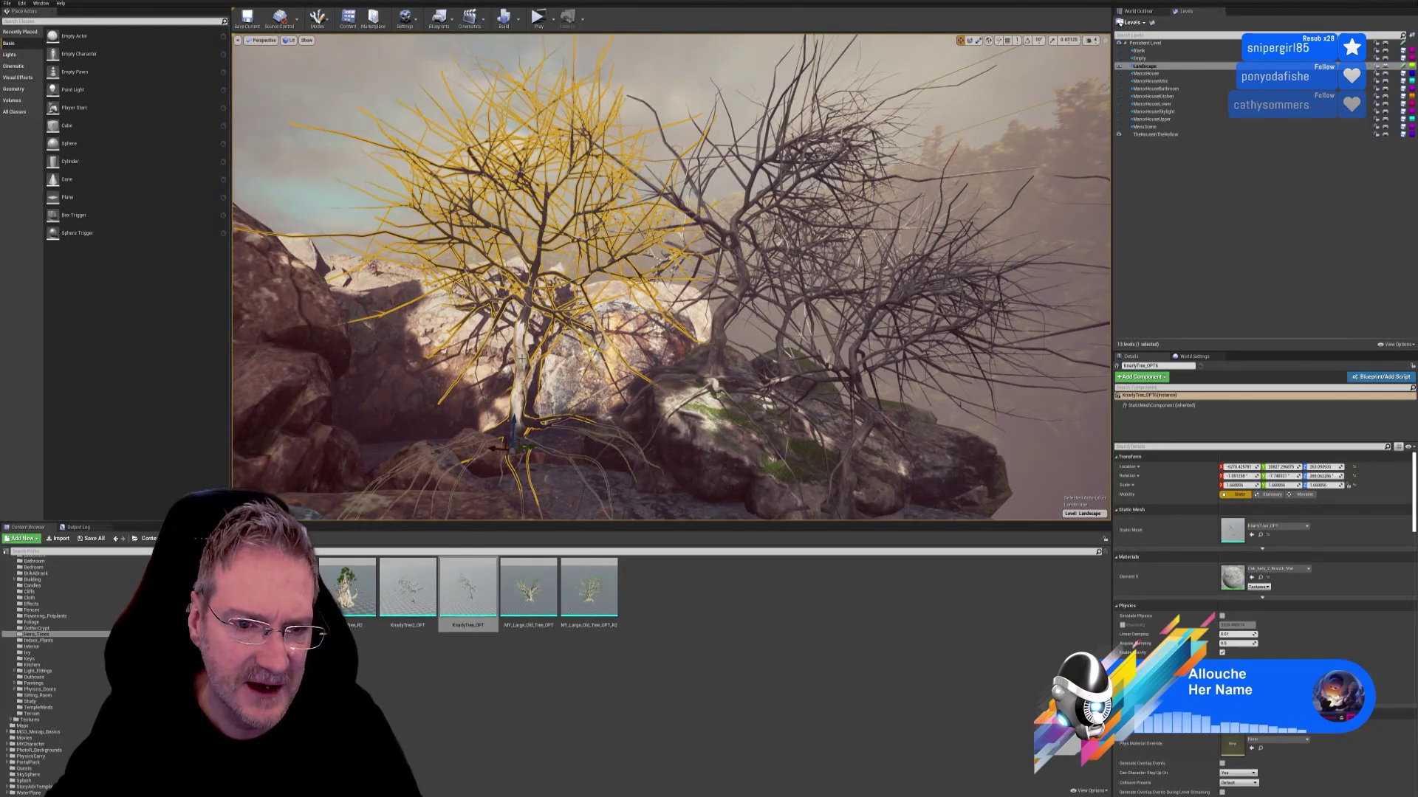
pyautogui.rightClick(522, 359)
pyautogui.moveTo(562, 525)
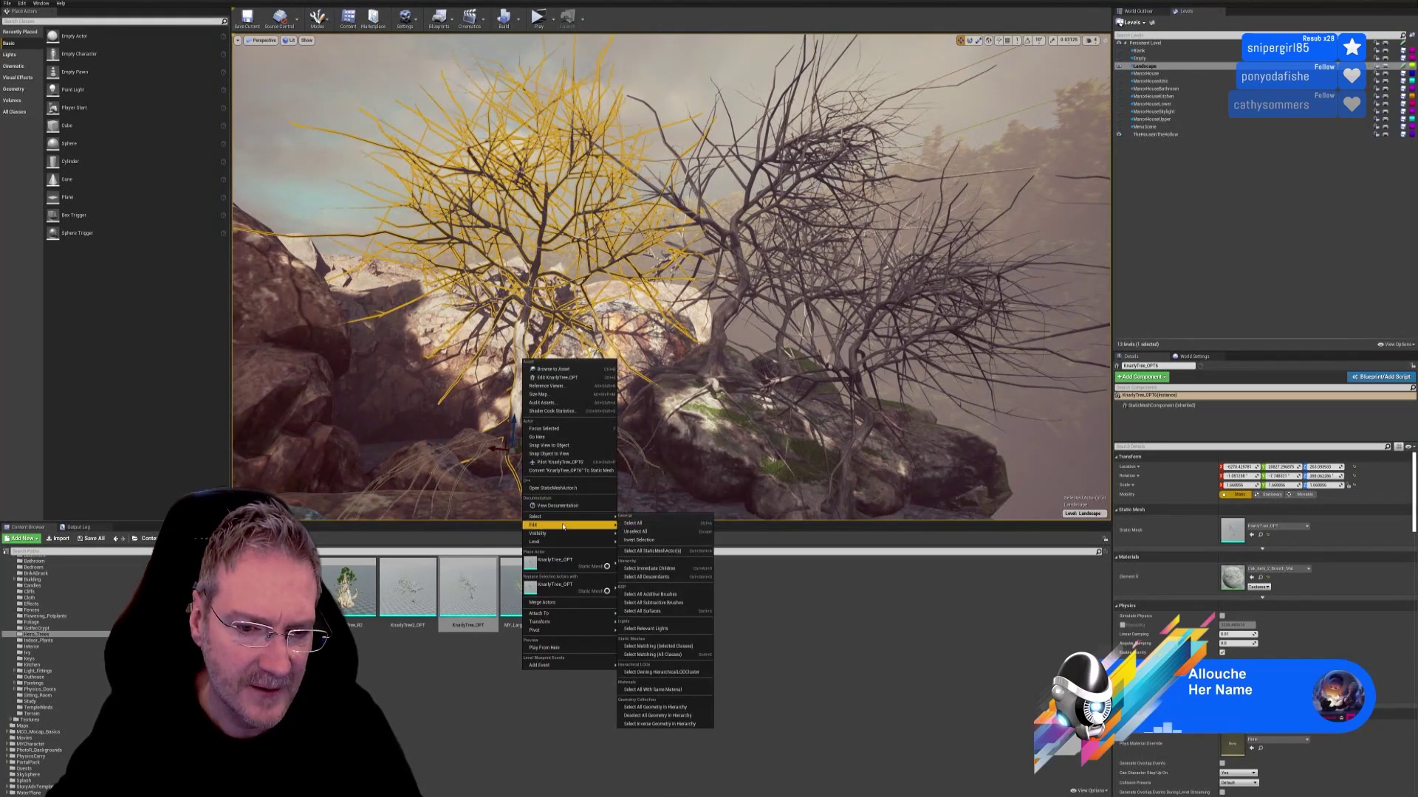
pyautogui.click(639, 560)
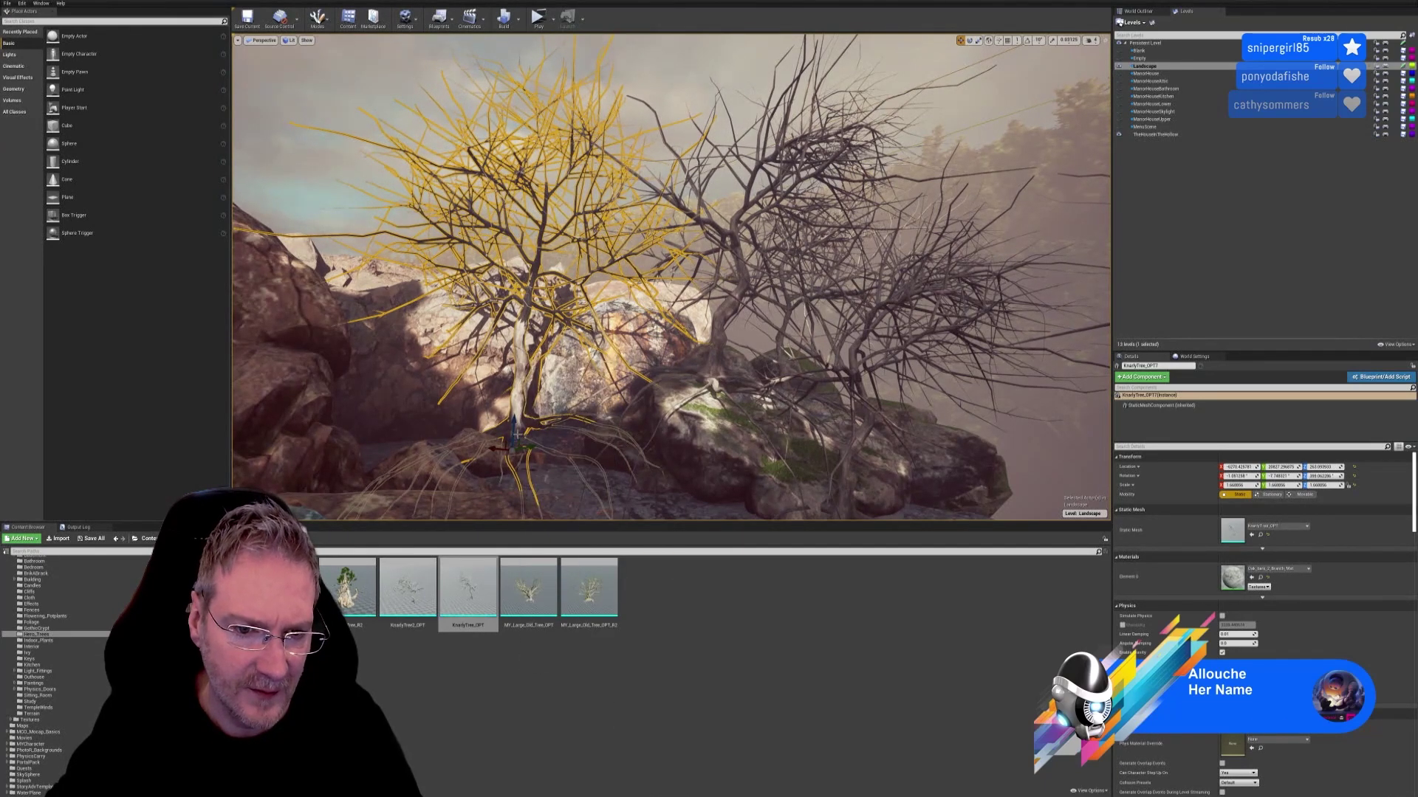
pyautogui.moveTo(513, 419); pyautogui.dragTo(516, 290)
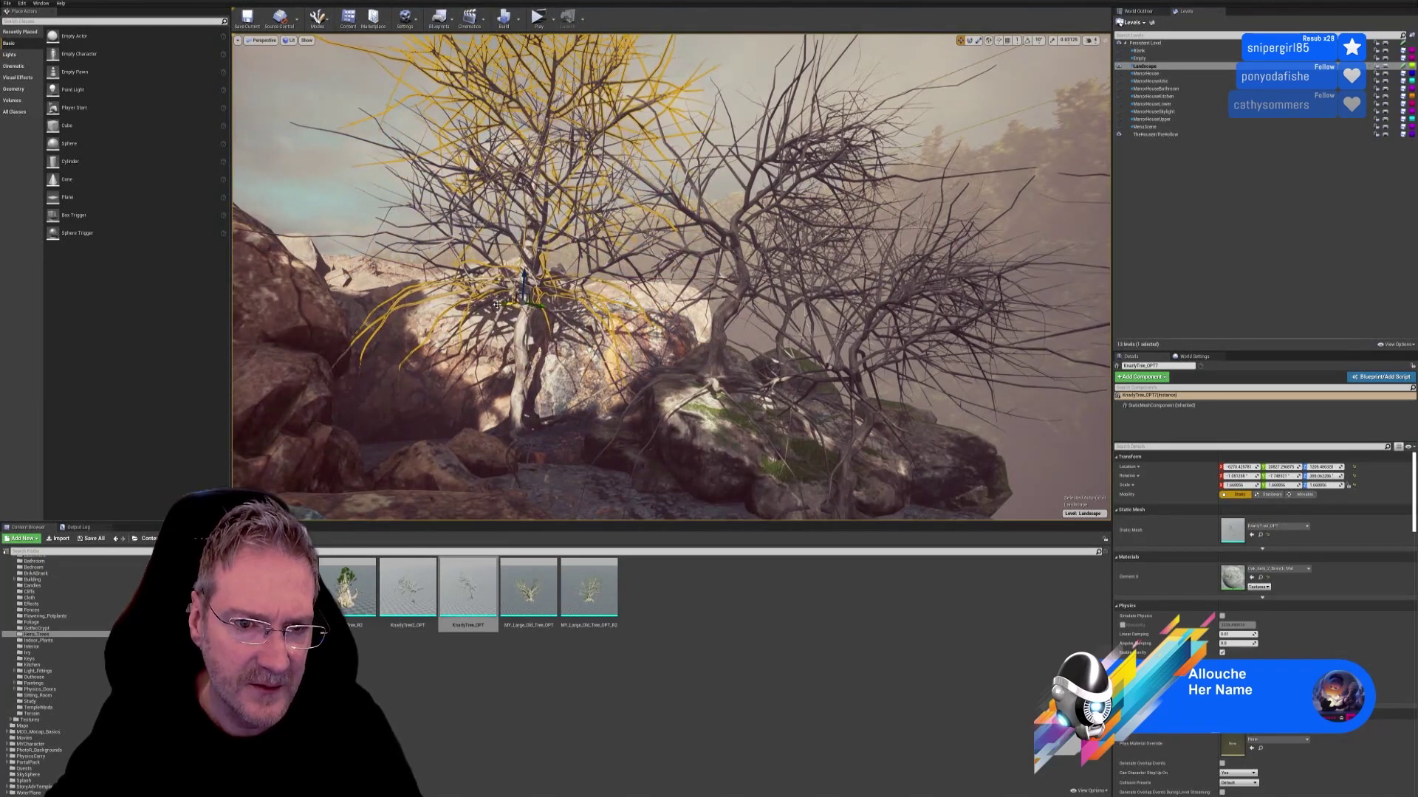
pyautogui.moveTo(590, 341); pyautogui.dragTo(684, 362, button='right')
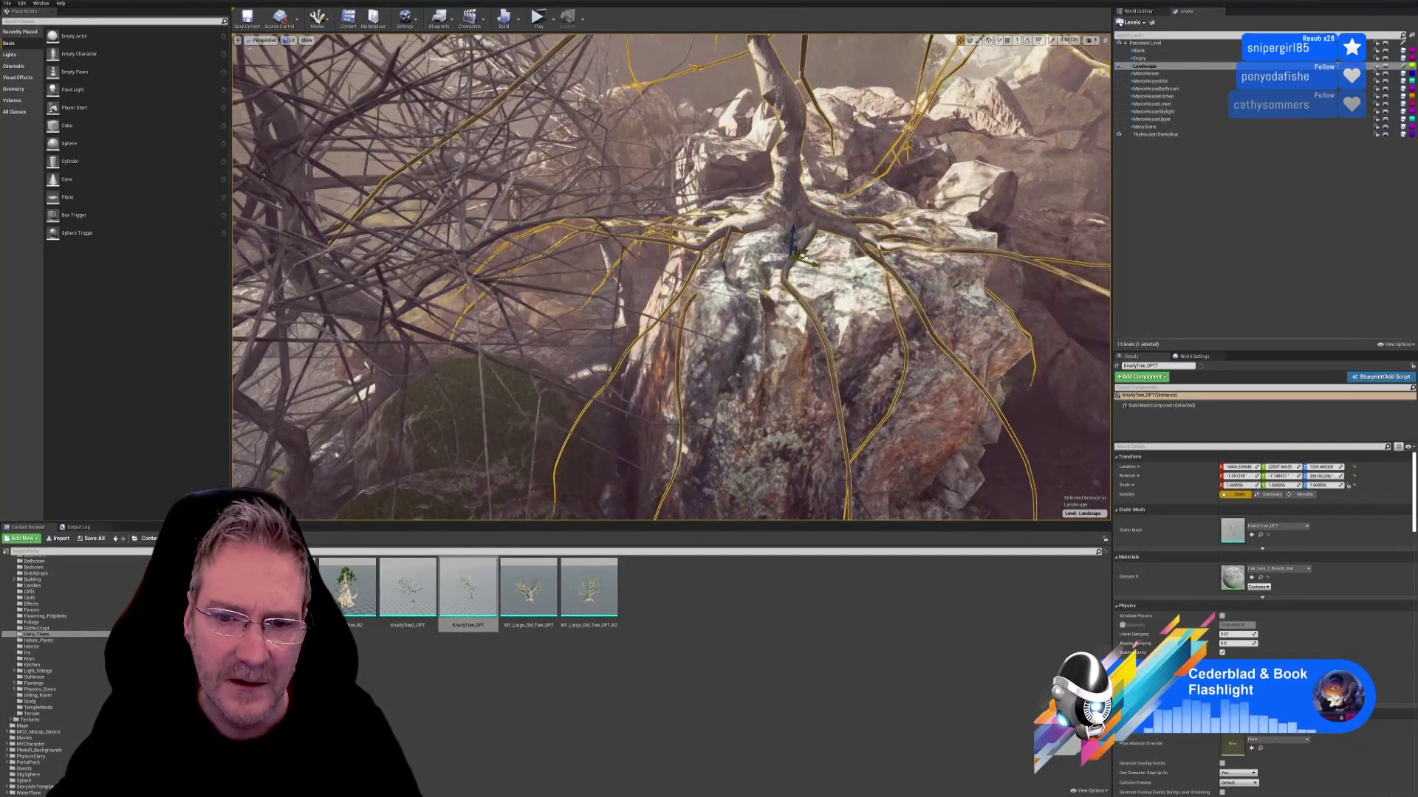
pyautogui.moveTo(685, 363); pyautogui.dragTo(687, 363, button='right')
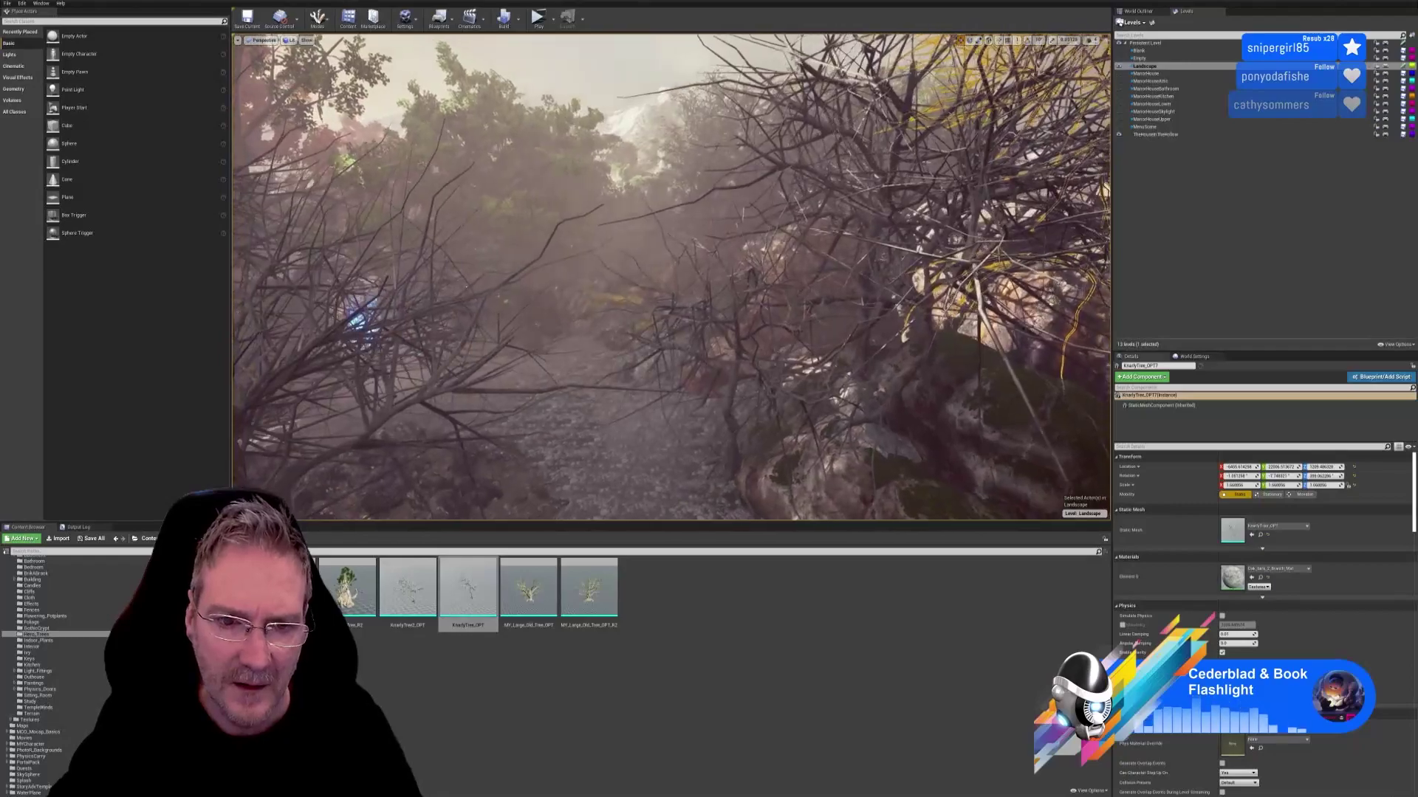
pyautogui.moveTo(687, 363); pyautogui.dragTo(703, 359, button='right')
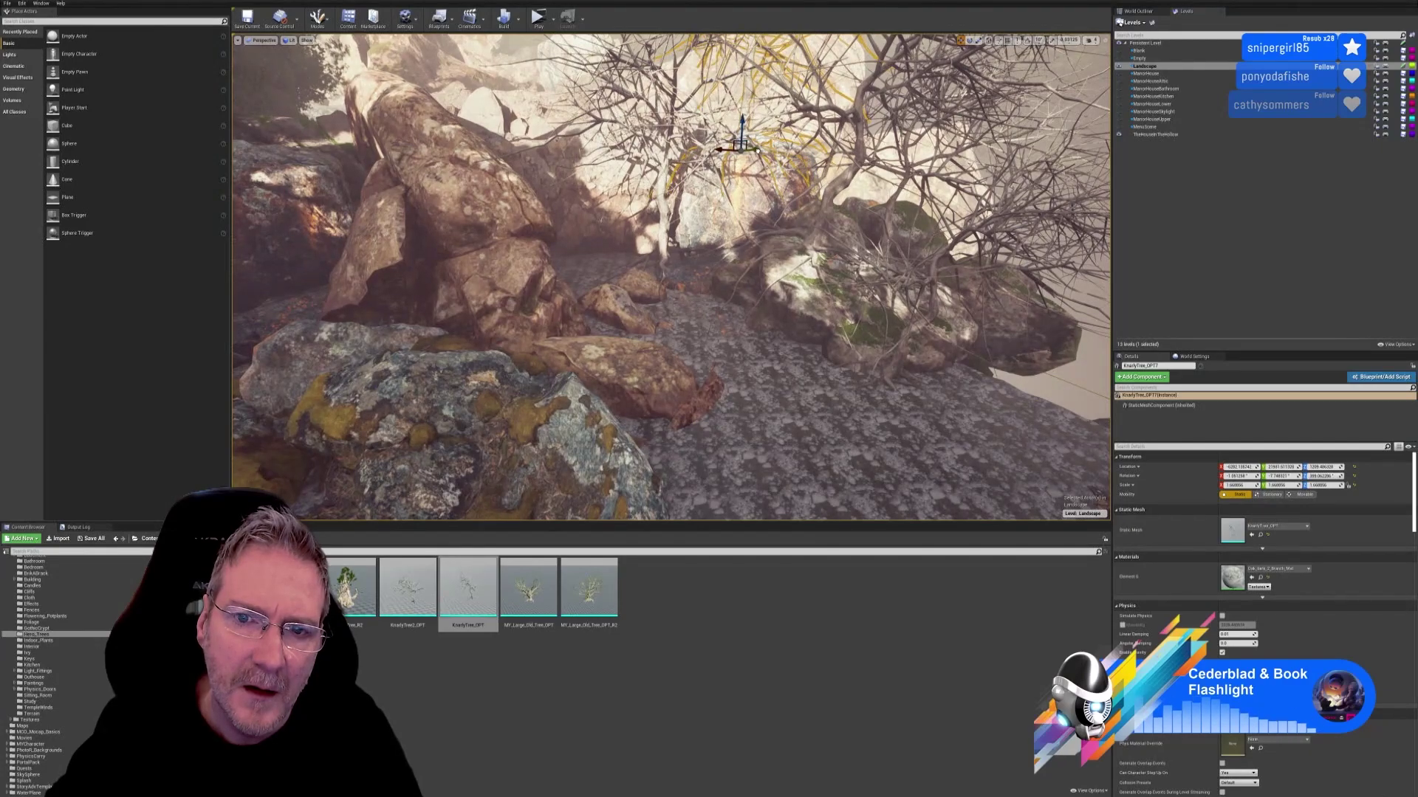
pyautogui.press('w')
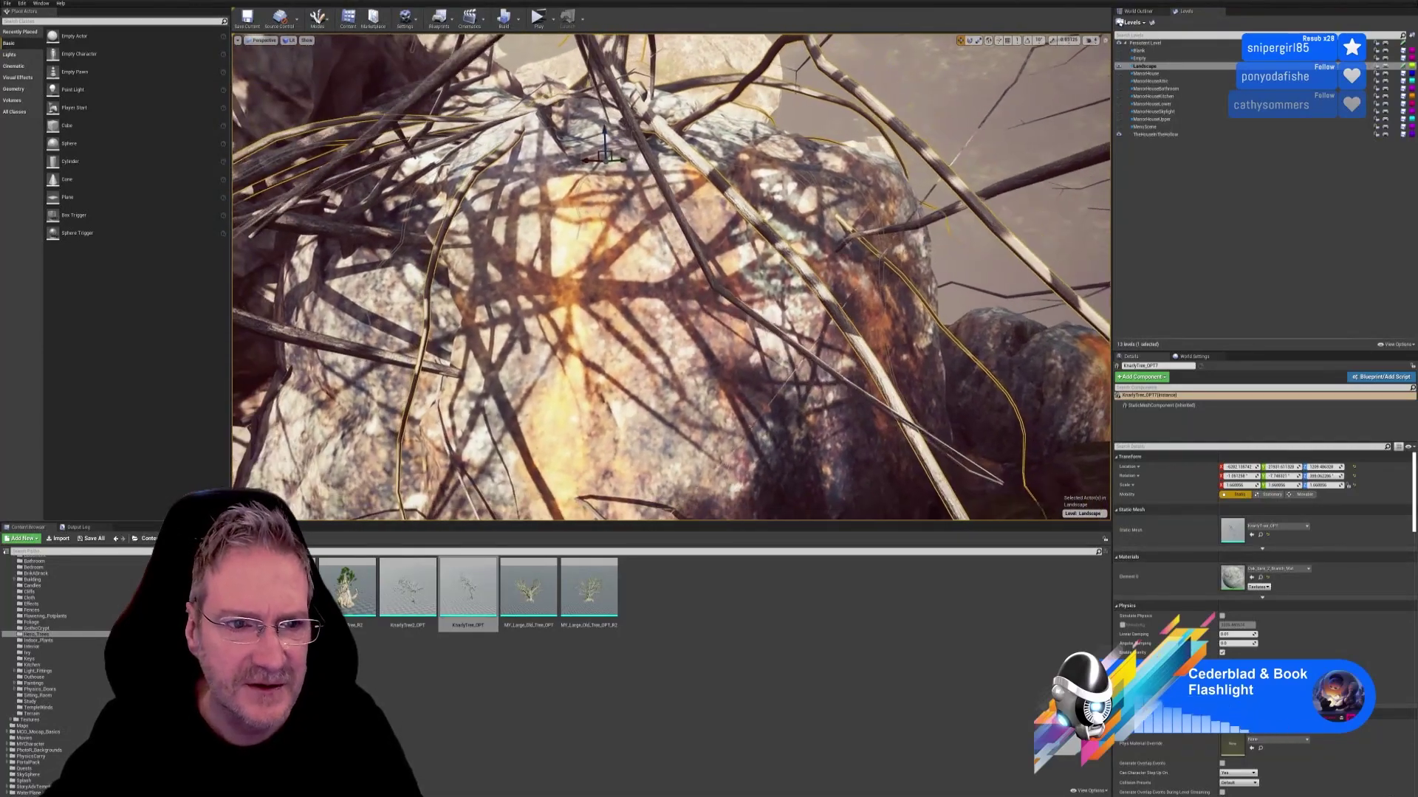
pyautogui.press('d')
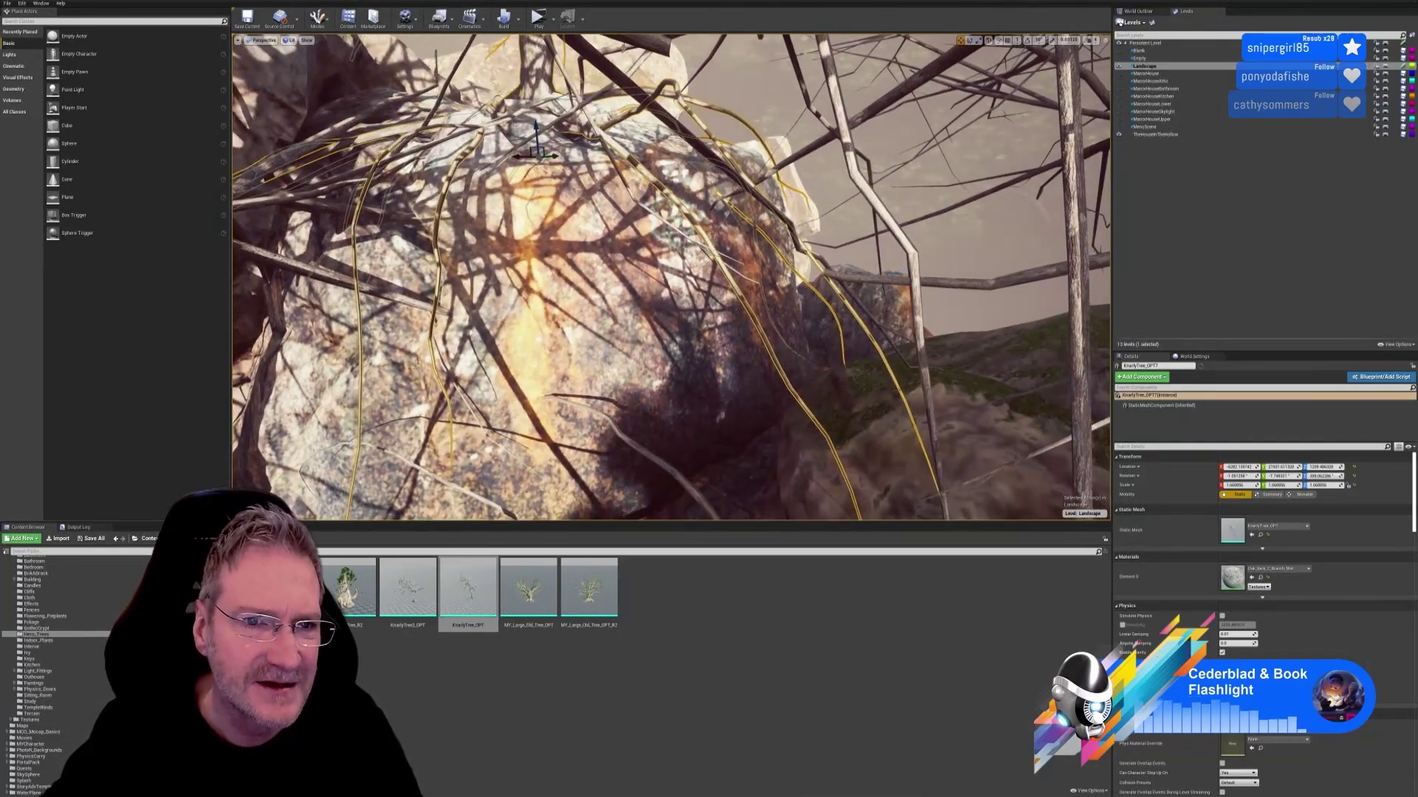
pyautogui.press('q')
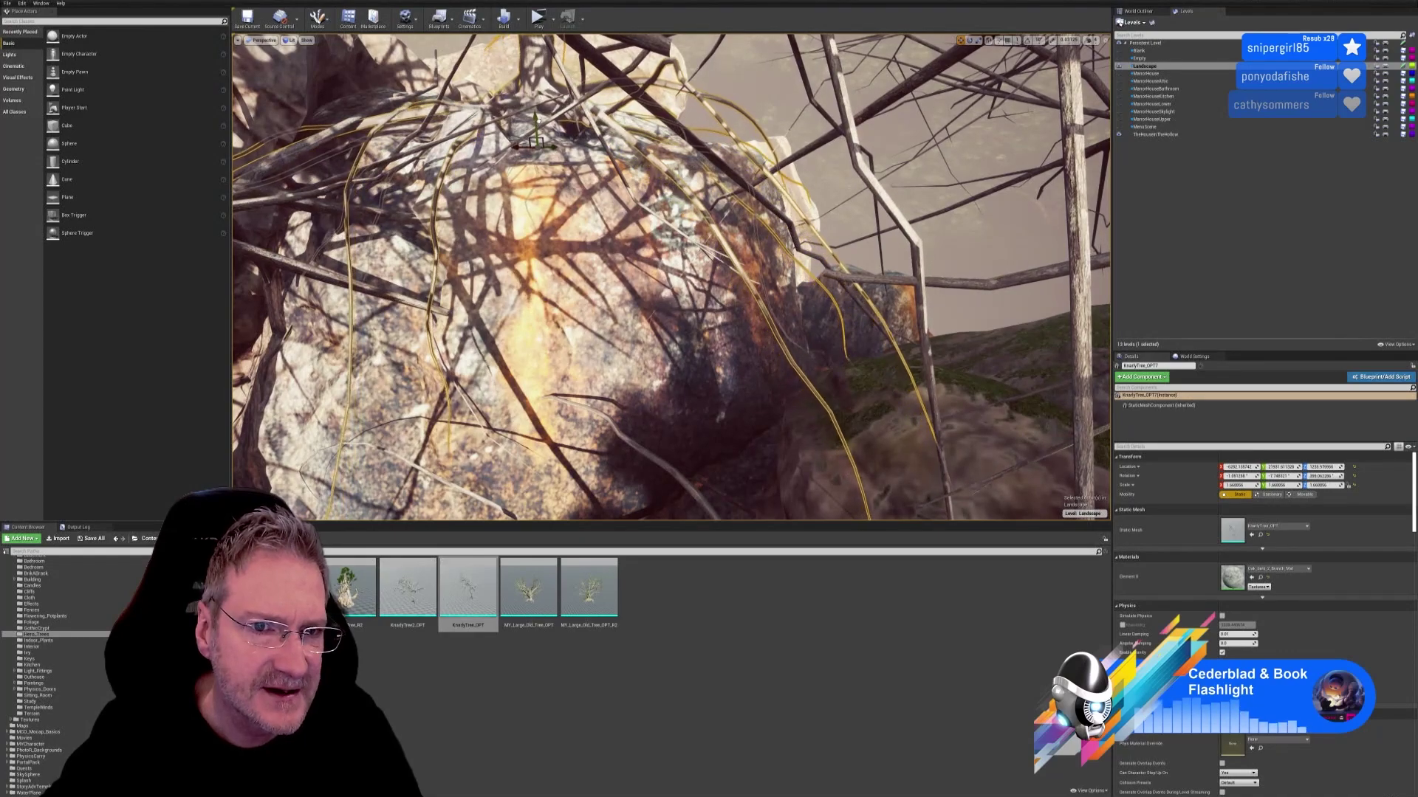
pyautogui.press('Escape')
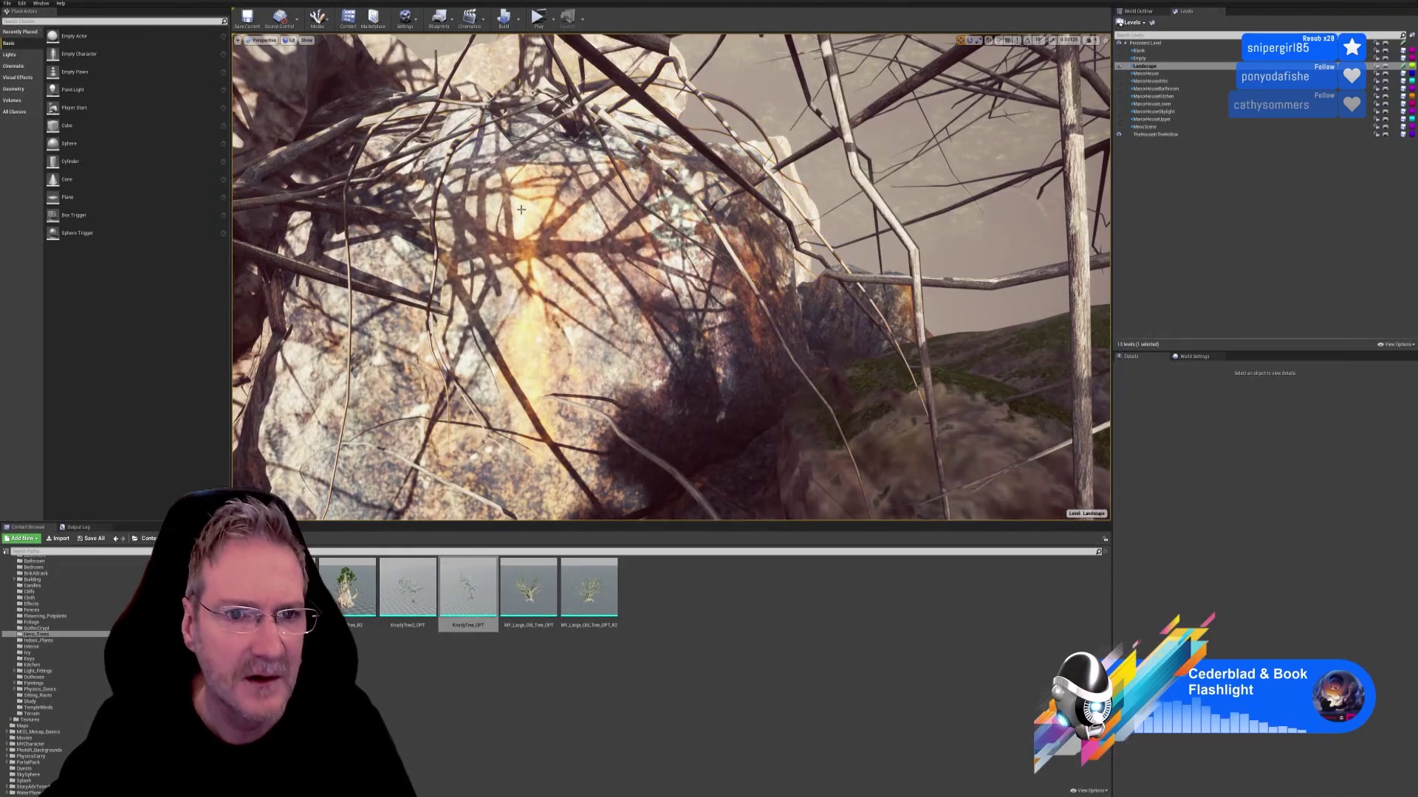
pyautogui.press('s')
pyautogui.press('e')
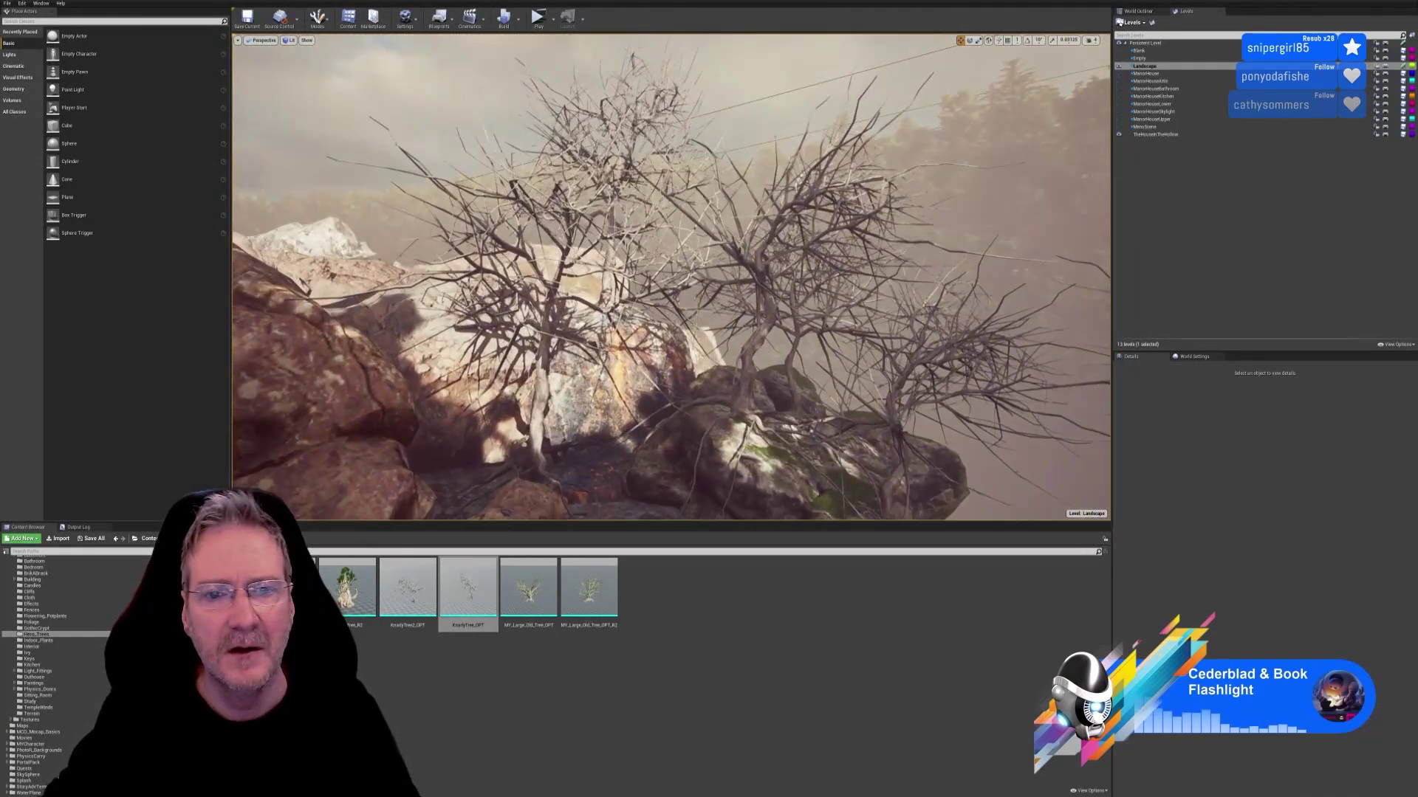
pyautogui.press('w')
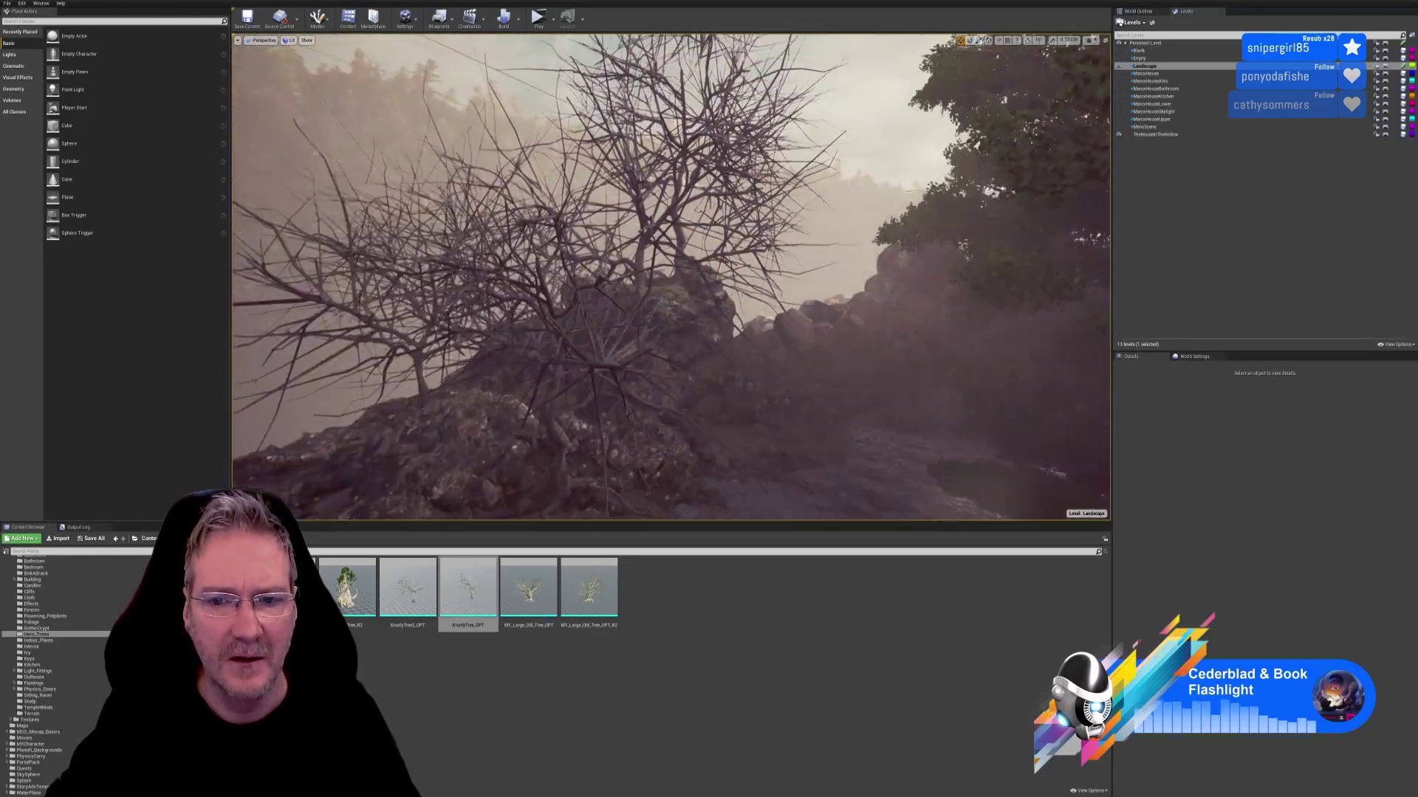
pyautogui.press('w')
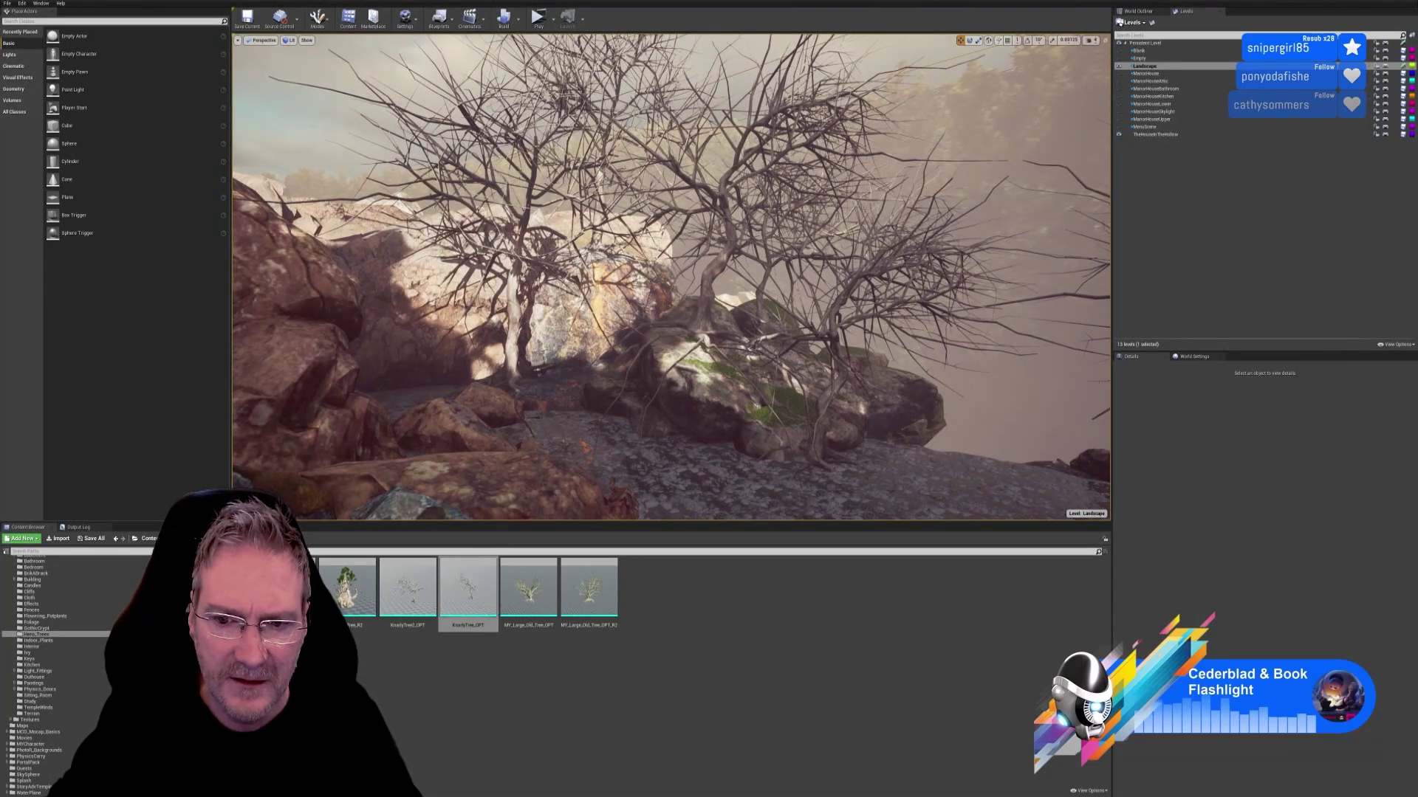
# Step: Duplicate the right-hand knotty tree KnarlyTree_OPT4 and move the copy left to the view centre
pyautogui.click(828, 395)
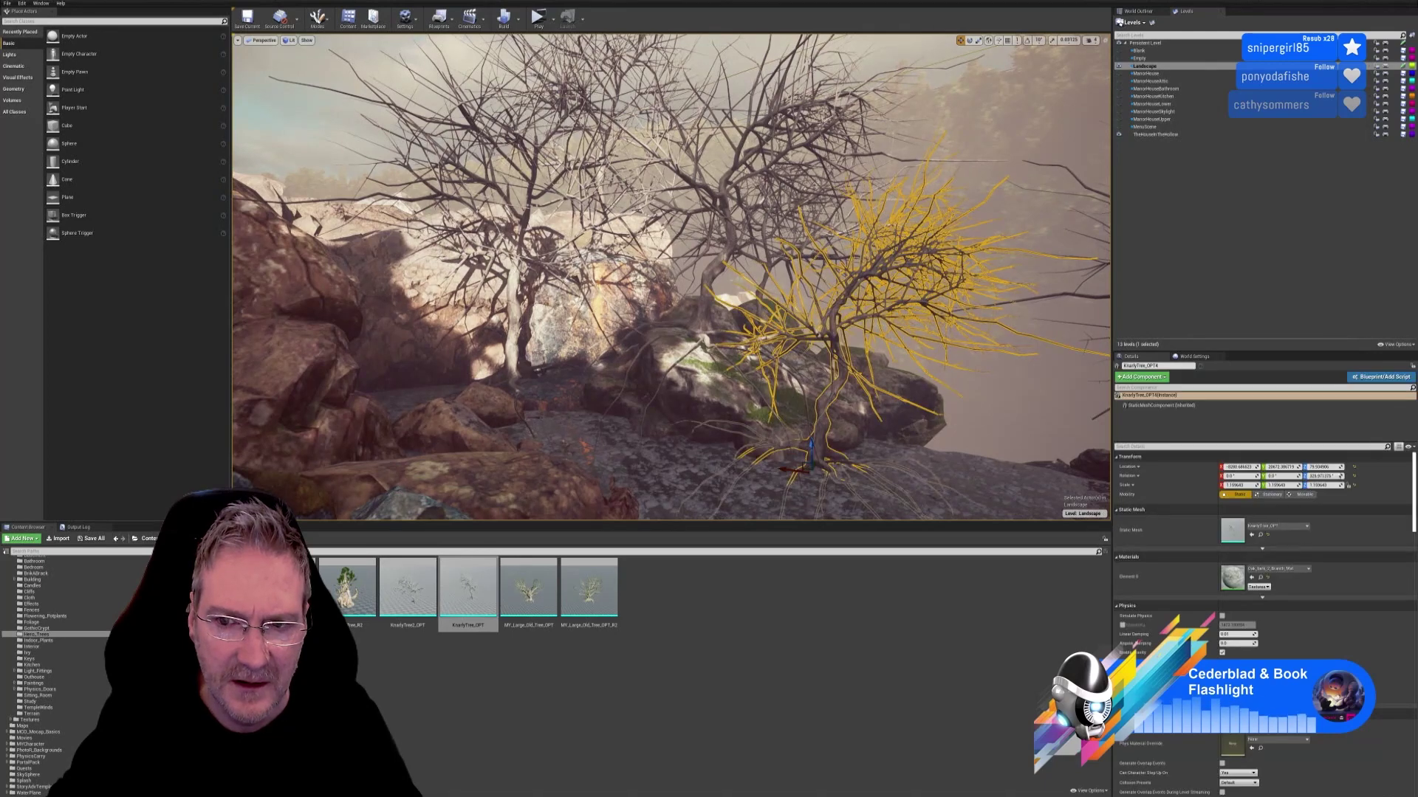
pyautogui.rightClick(828, 397)
pyautogui.moveTo(871, 561)
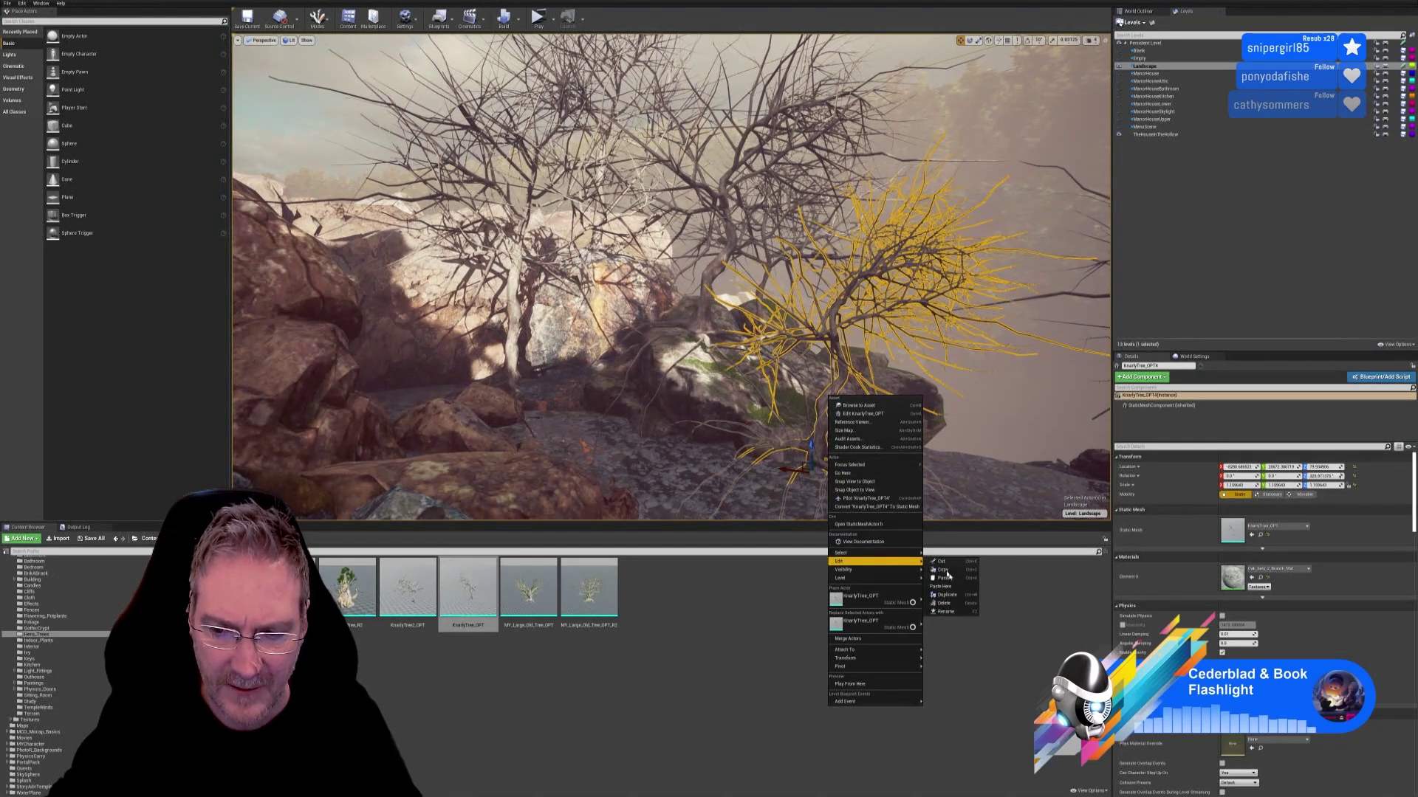
pyautogui.click(948, 595)
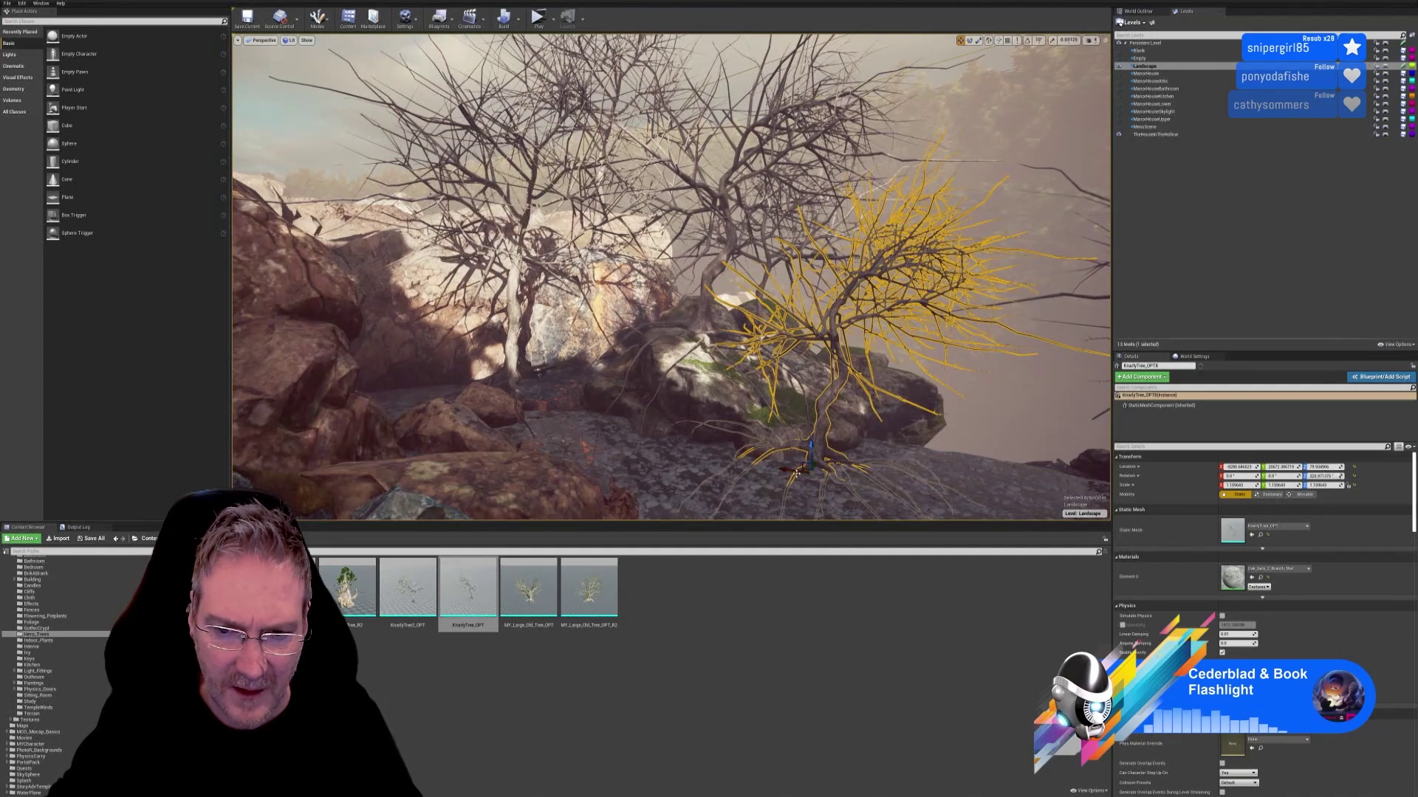
pyautogui.moveTo(796, 472); pyautogui.dragTo(590, 426)
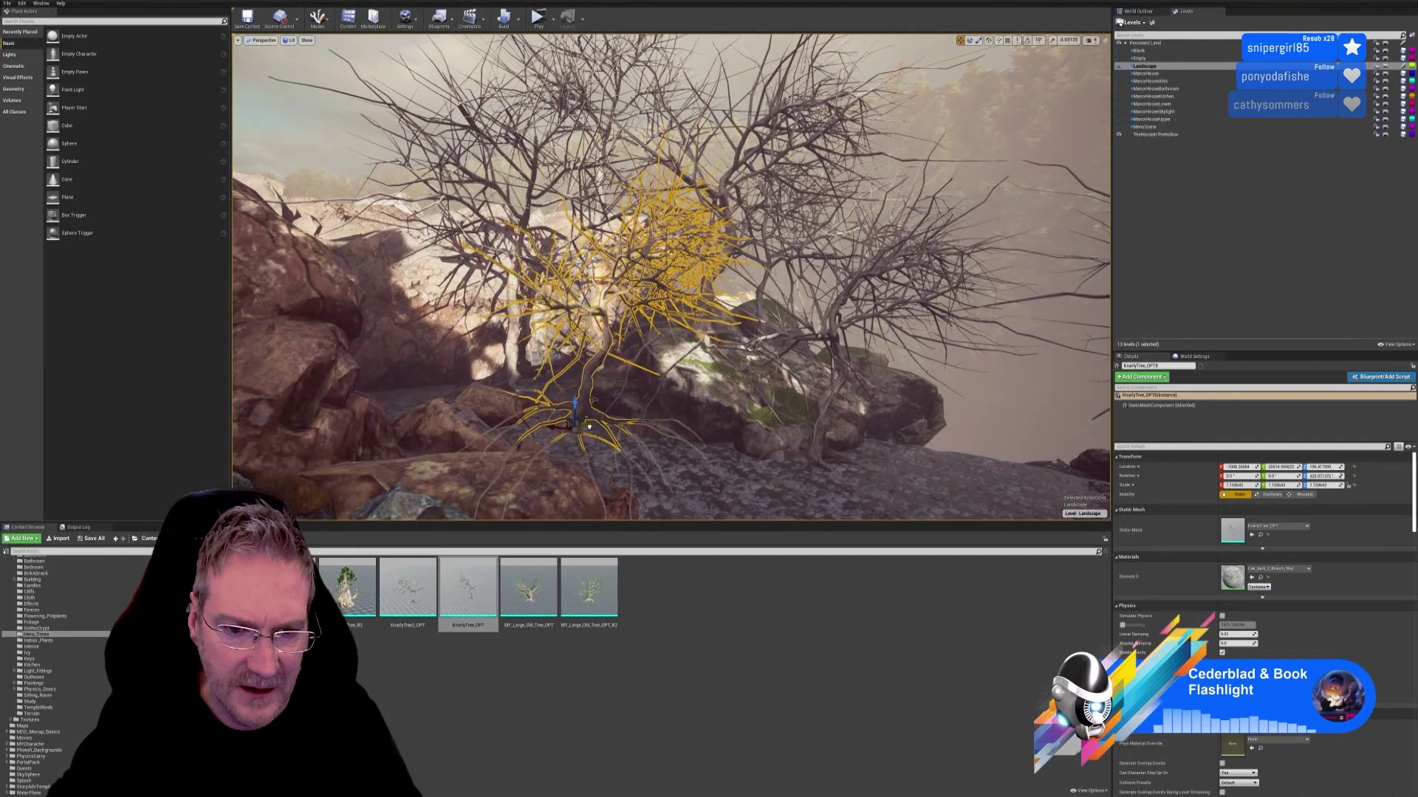
# Step: Turn the tree copy around its vertical axis and slide it into place on the rock
pyautogui.click(969, 40)
pyautogui.moveTo(596, 437); pyautogui.dragTo(647, 427)
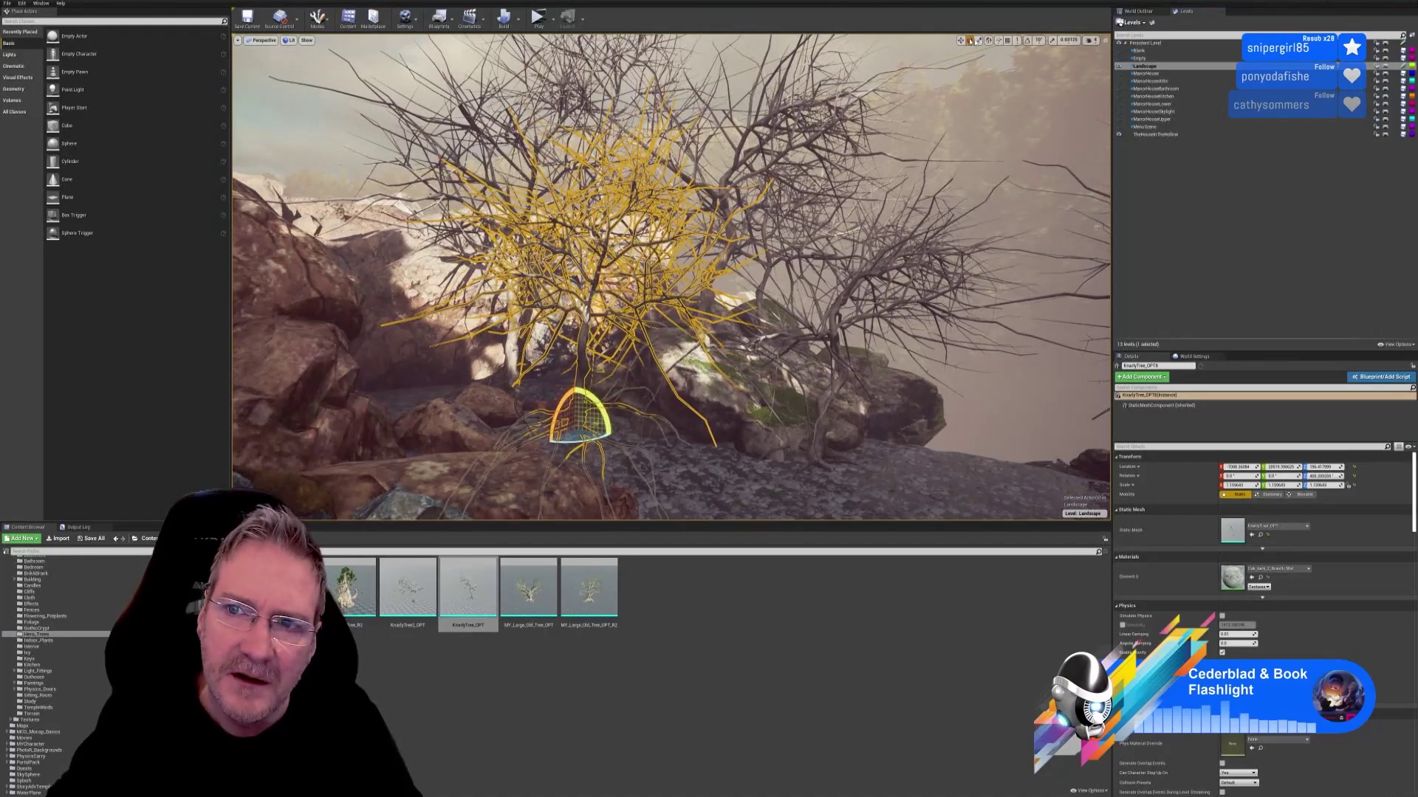
pyautogui.moveTo(663, 389); pyautogui.dragTo(663, 389, button='right')
pyautogui.moveTo(607, 404); pyautogui.dragTo(633, 399)
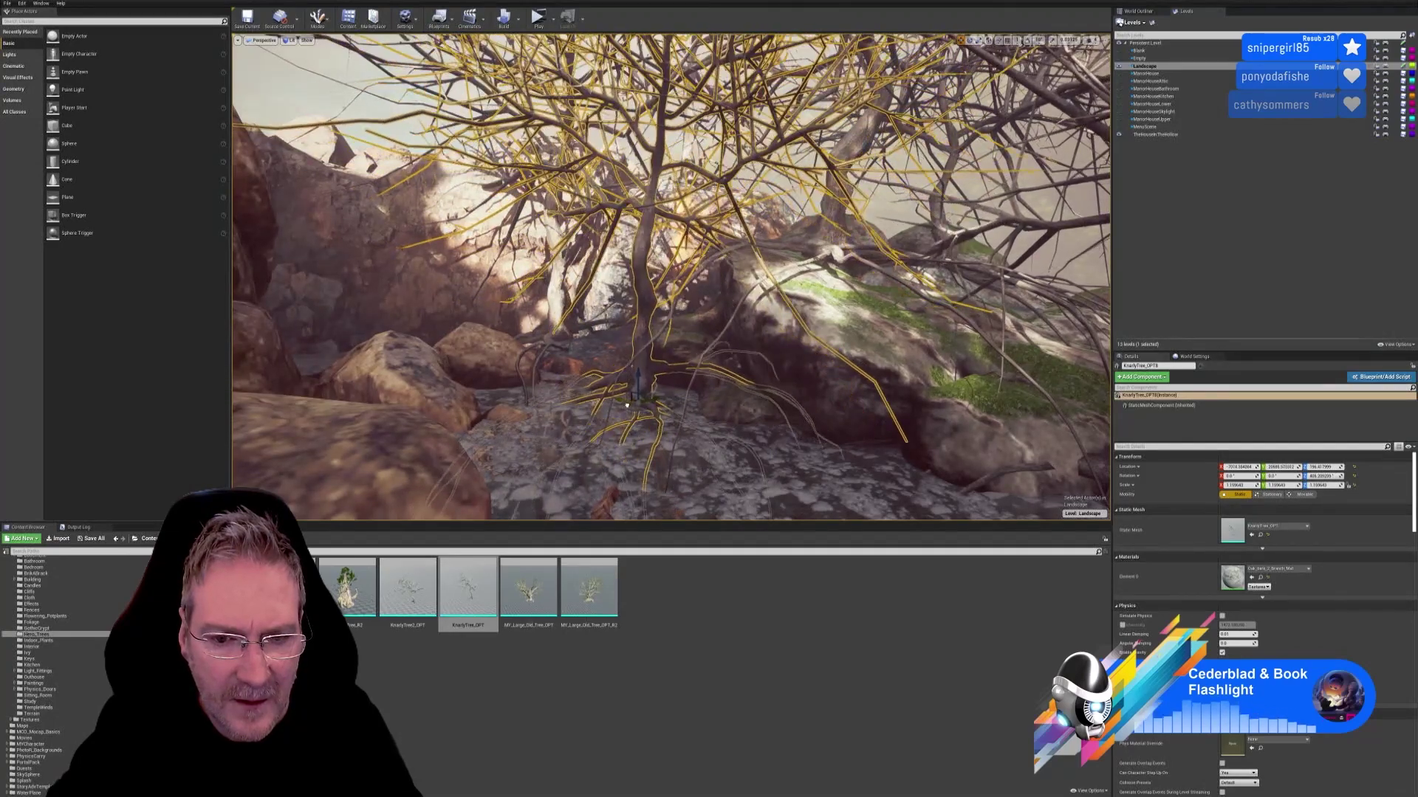
pyautogui.moveTo(634, 399); pyautogui.dragTo(634, 399, button='right')
pyautogui.moveTo(565, 375)
pyautogui.mouseDown()
pyautogui.moveTo(524, 378)
pyautogui.moveTo(549, 357)
pyautogui.mouseUp()
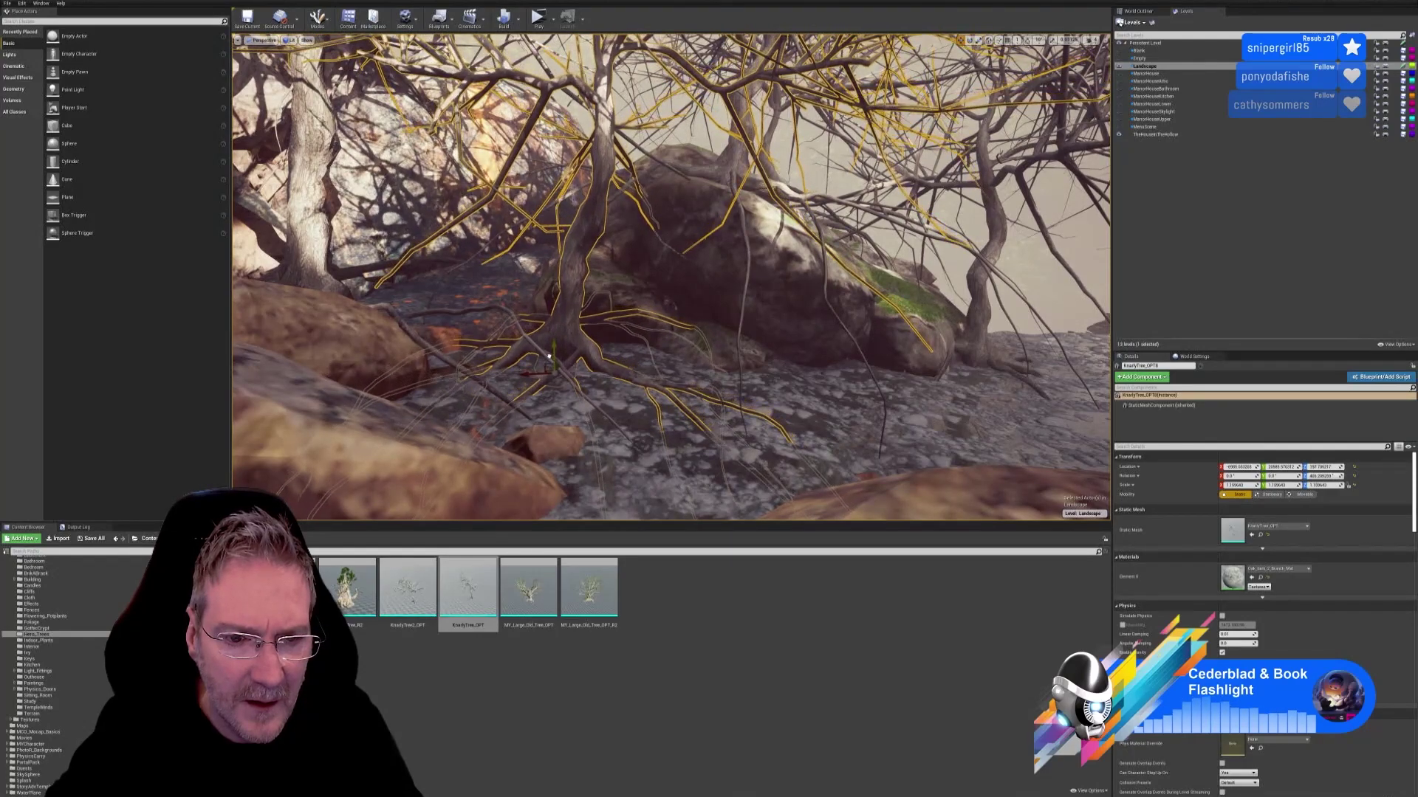
pyautogui.moveTo(643, 370); pyautogui.dragTo(598, 373, button='right')
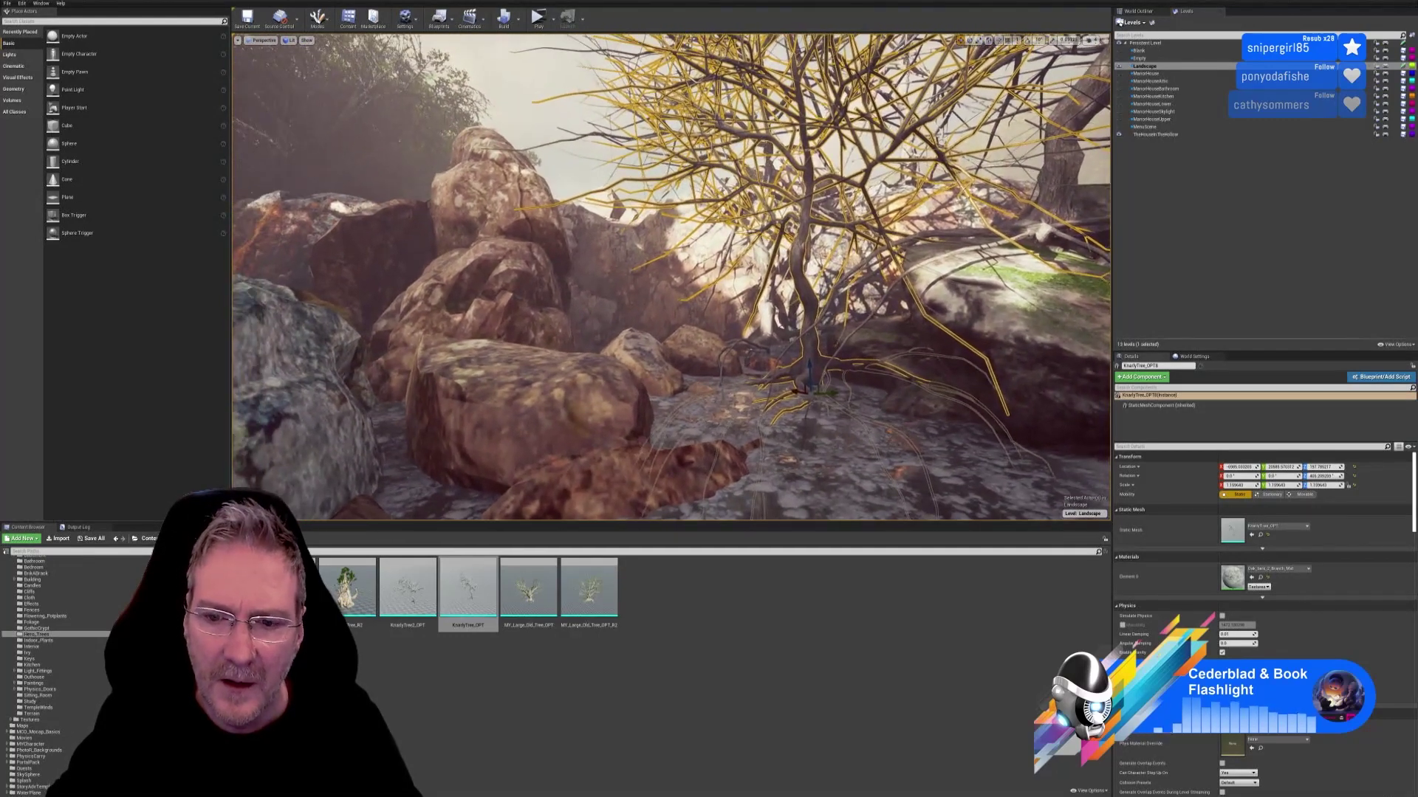
# Step: Rotate the tree copy slightly, rescale it, and deselect it
pyautogui.click(974, 41)
pyautogui.moveTo(782, 378)
pyautogui.mouseDown()
pyautogui.moveTo(759, 384)
pyautogui.moveTo(774, 380)
pyautogui.mouseUp()
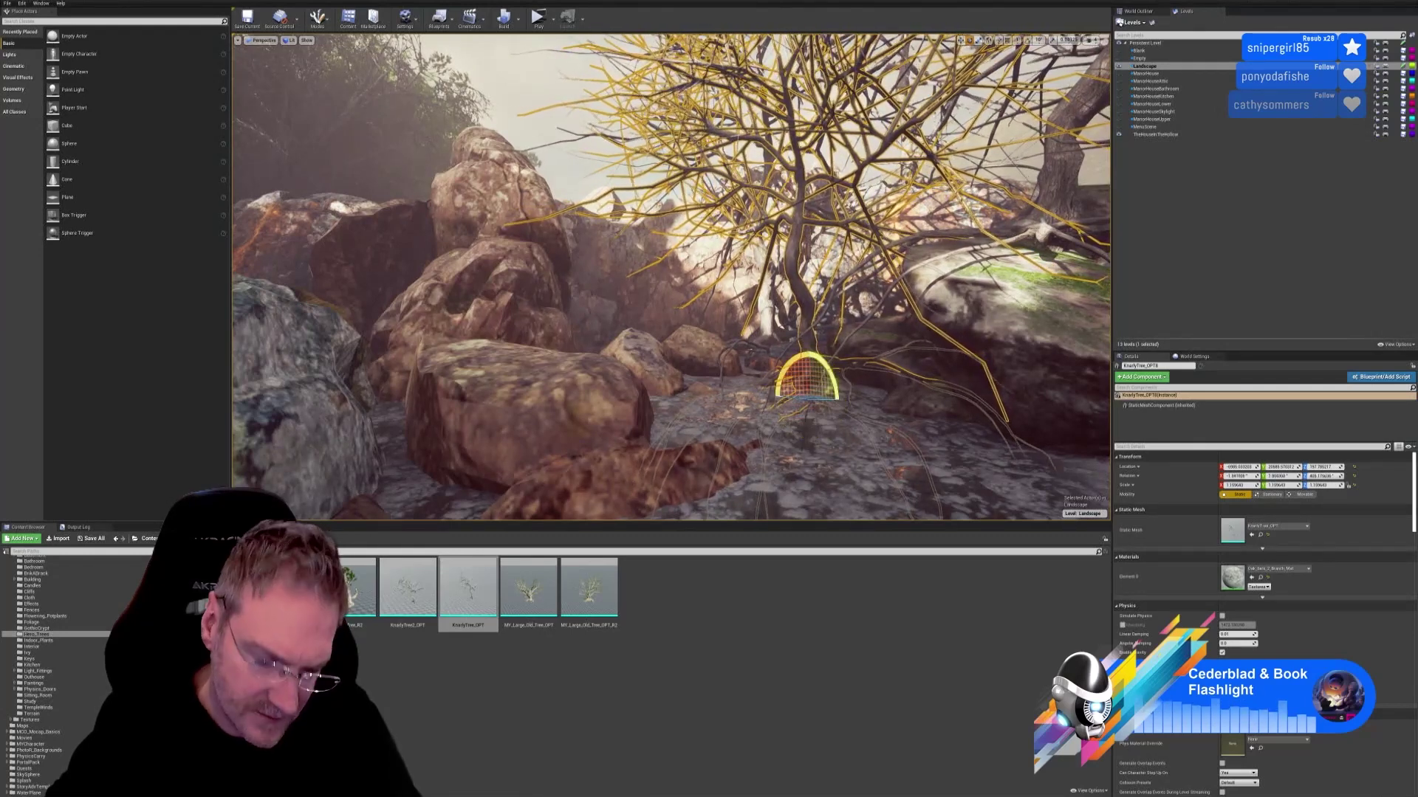
pyautogui.click(960, 41)
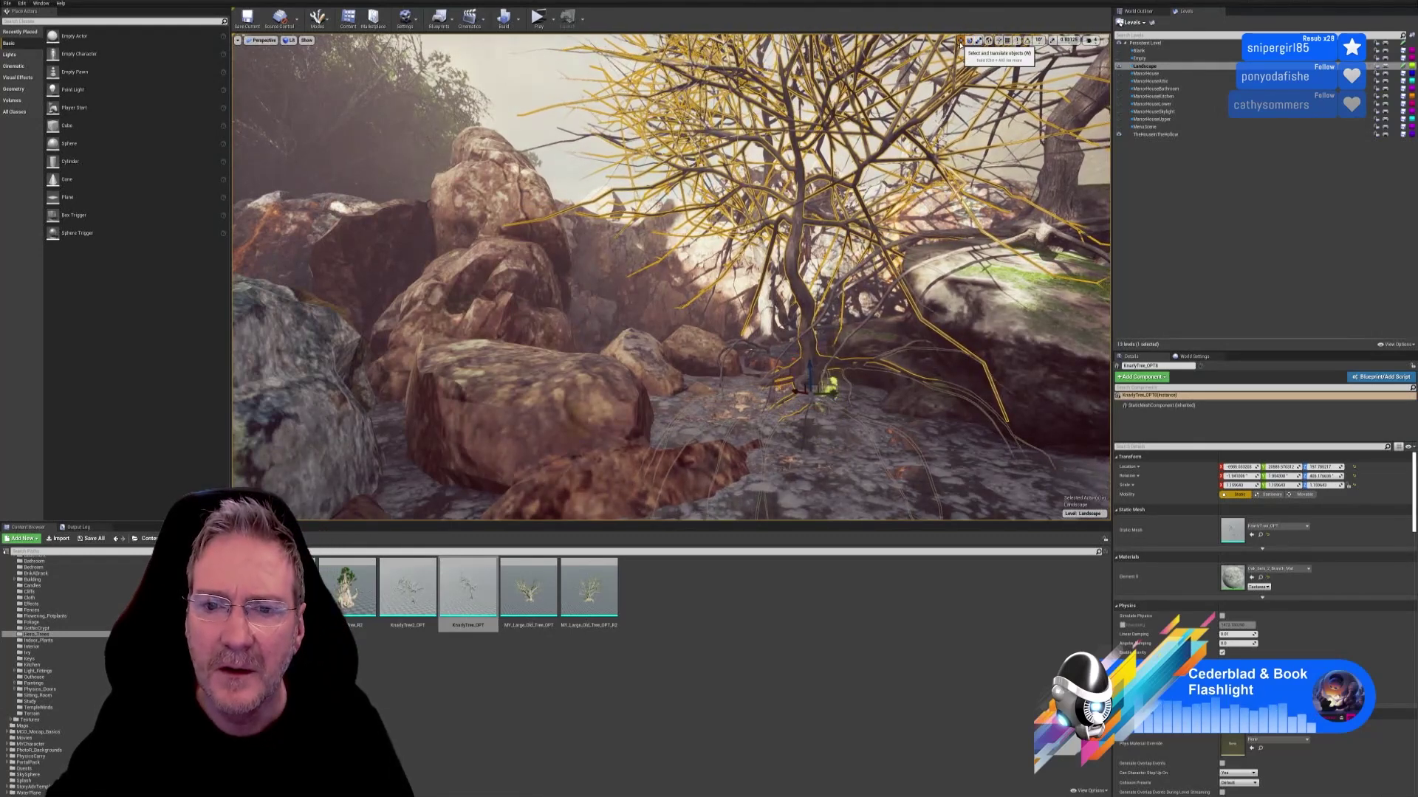
pyautogui.moveTo(665, 296); pyautogui.dragTo(759, 230, button='right')
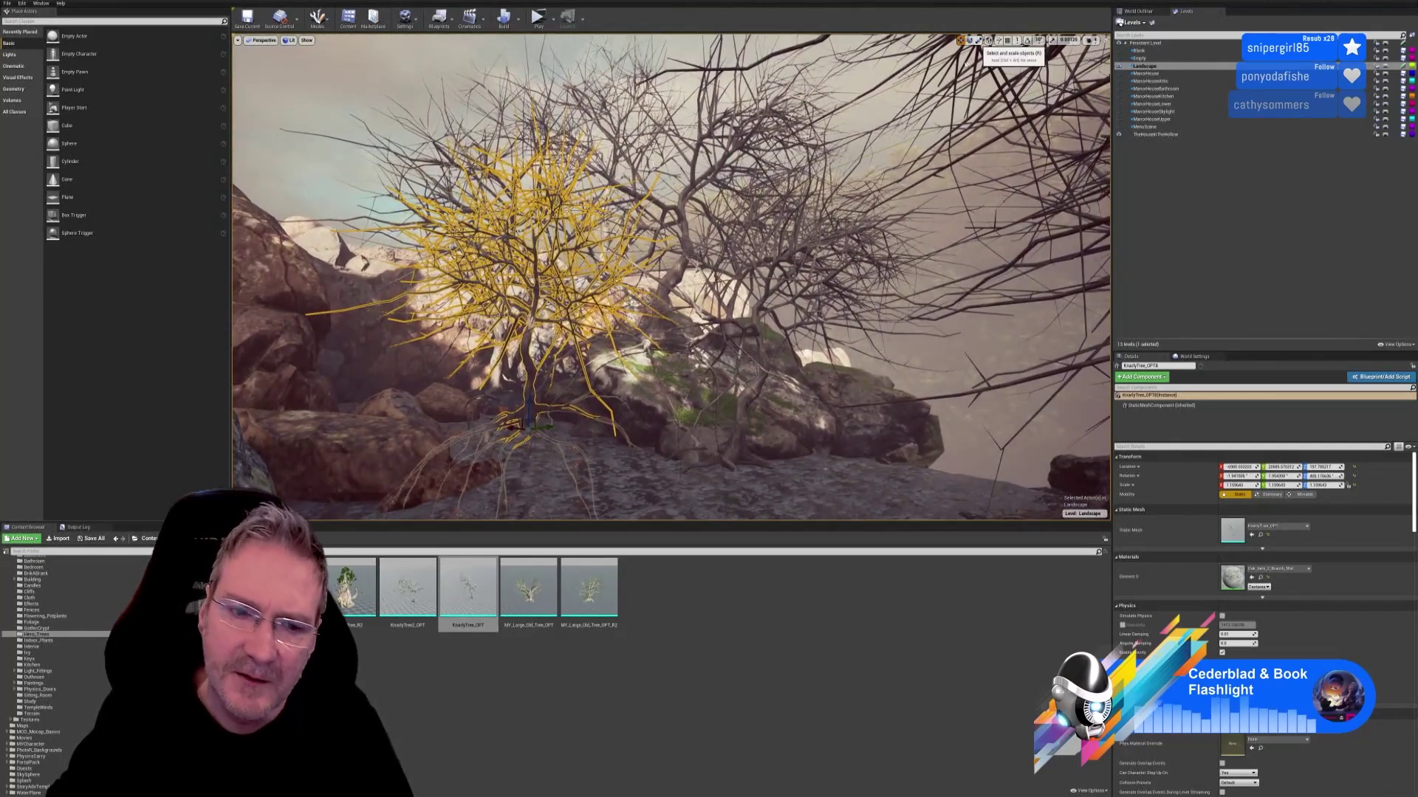
pyautogui.click(978, 40)
pyautogui.moveTo(529, 430); pyautogui.dragTo(520, 438)
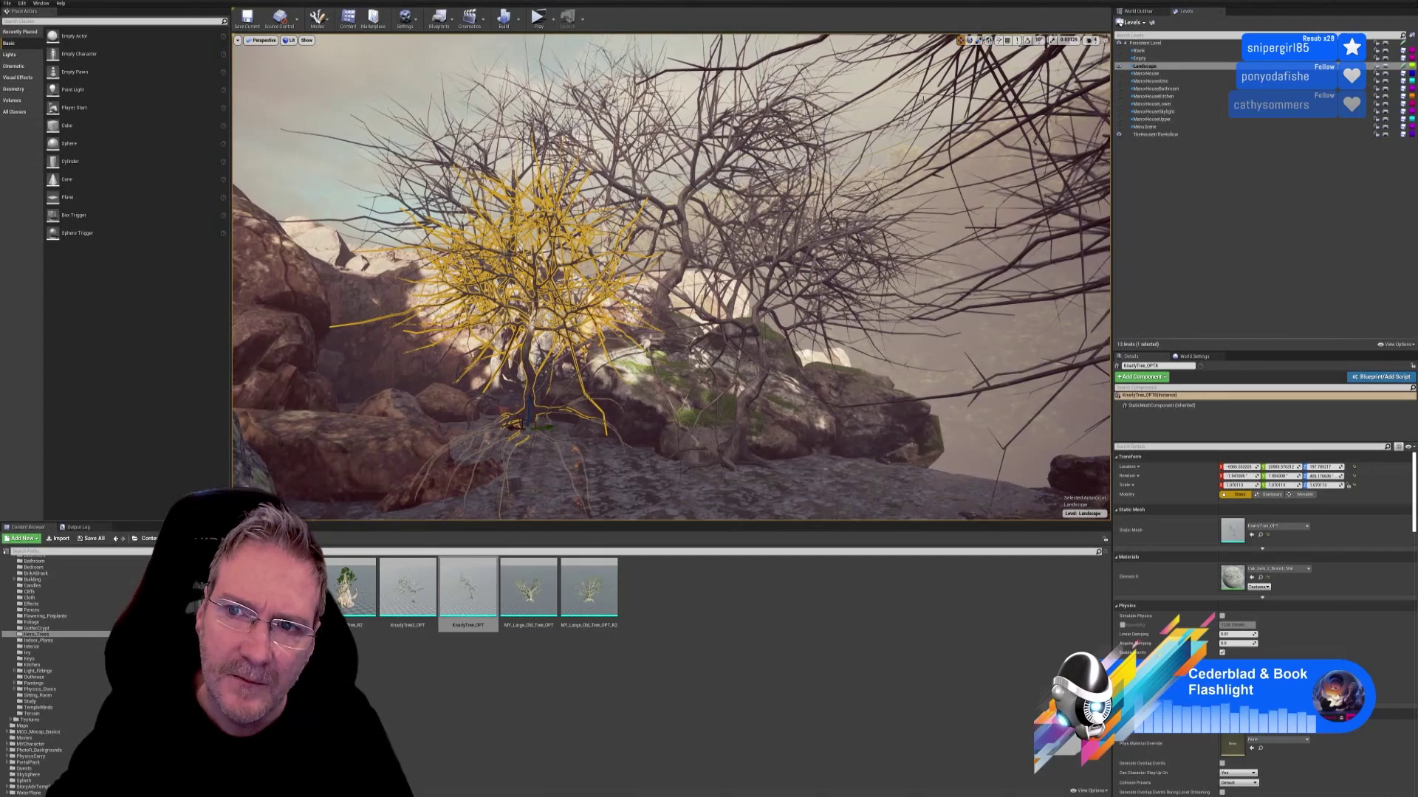
pyautogui.press('Escape')
pyautogui.moveTo(672, 281)
pyautogui.mouseDown(button='right')
pyautogui.moveTo(698, 274)
pyautogui.moveTo(691, 244)
pyautogui.moveTo(663, 270)
pyautogui.moveTo(685, 272)
pyautogui.mouseUp(button='right')
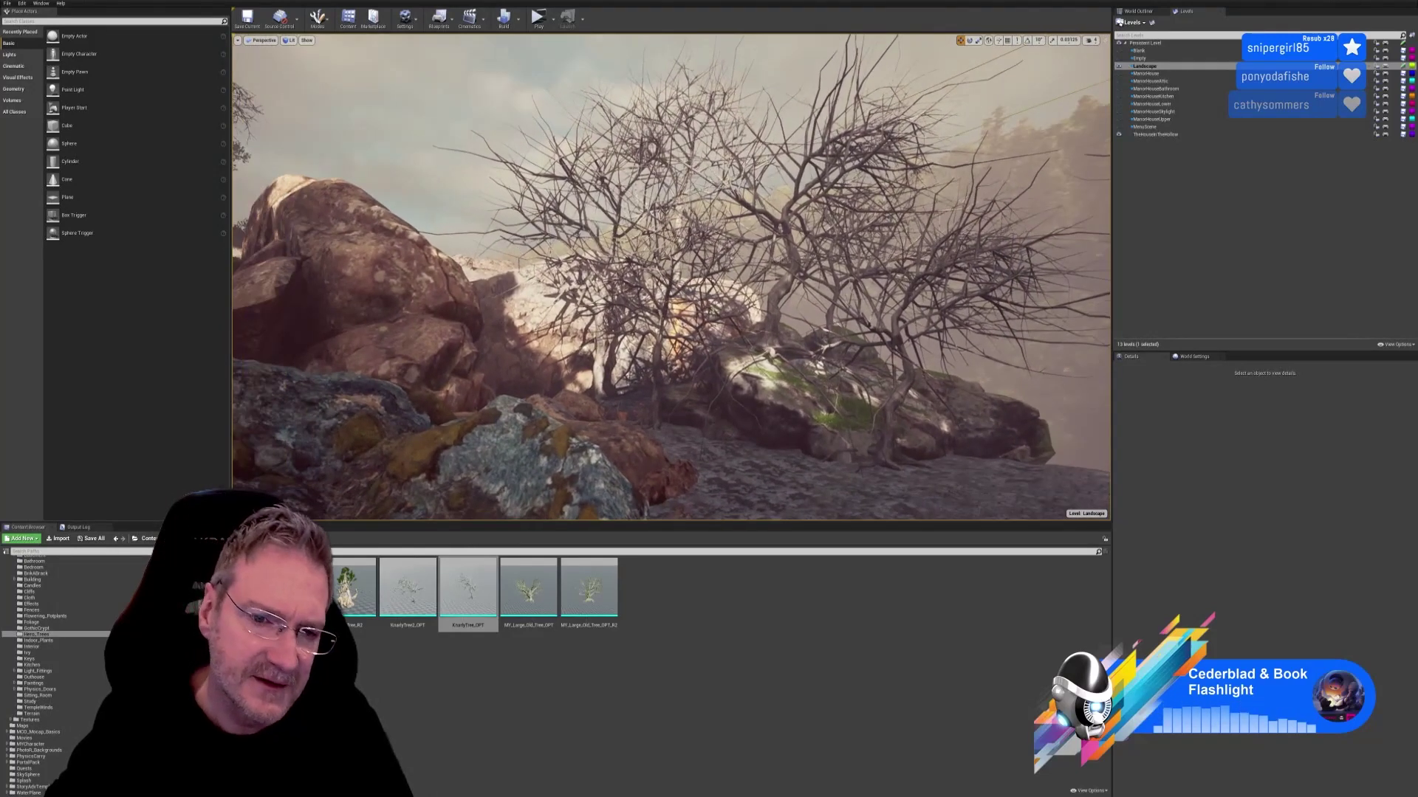
pyautogui.click(598, 347)
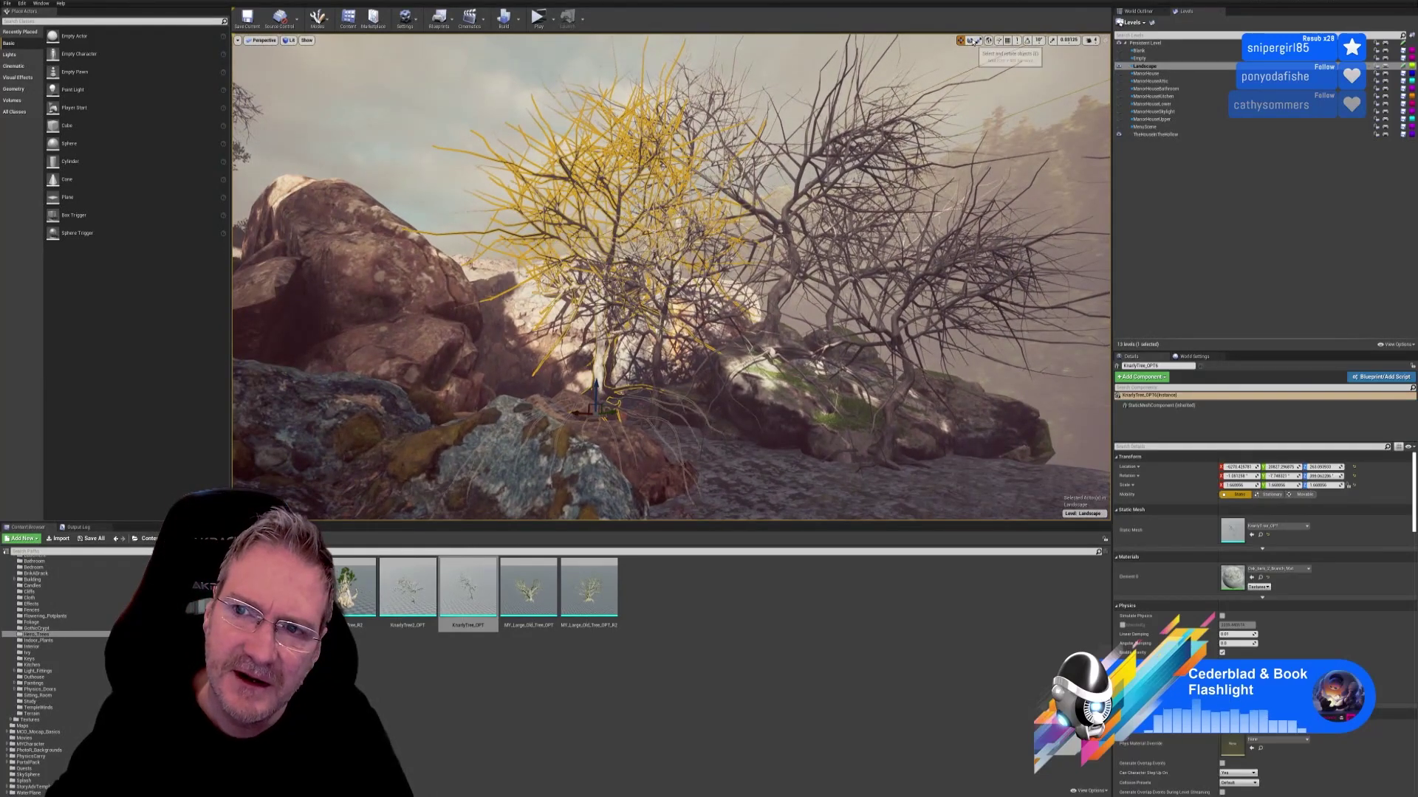
pyautogui.press('e')
pyautogui.moveTo(578, 385); pyautogui.dragTo(585, 366)
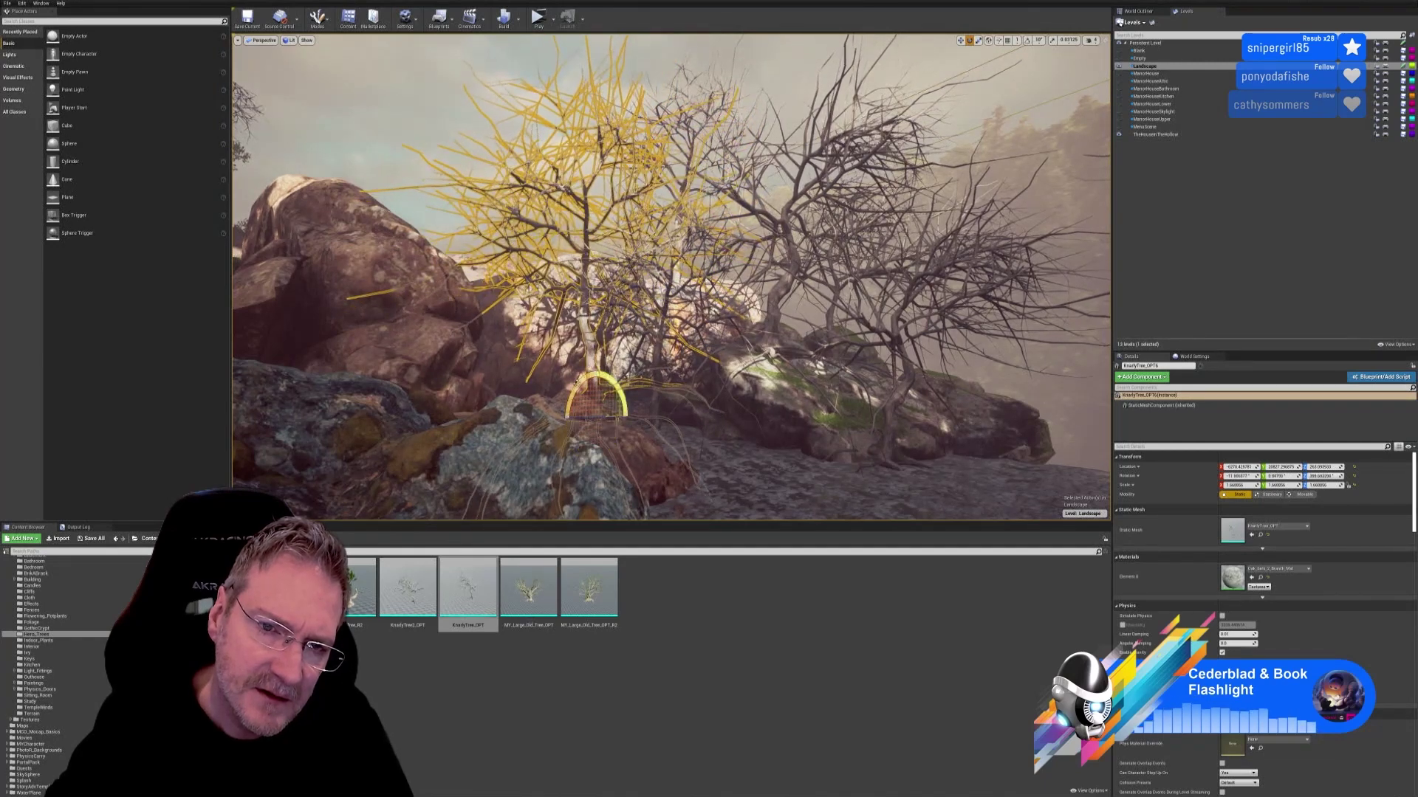
pyautogui.click(960, 41)
pyautogui.press('f')
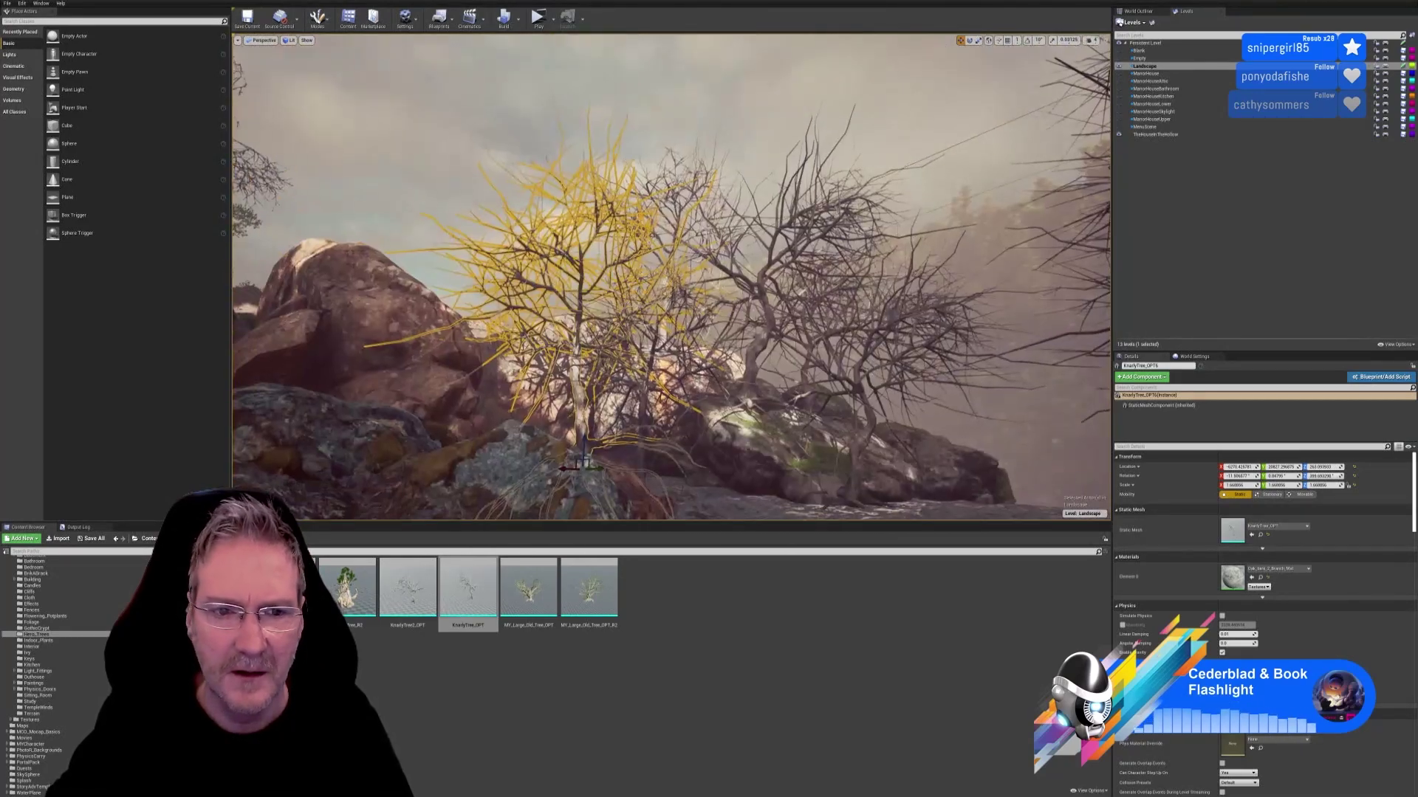
pyautogui.press('r')
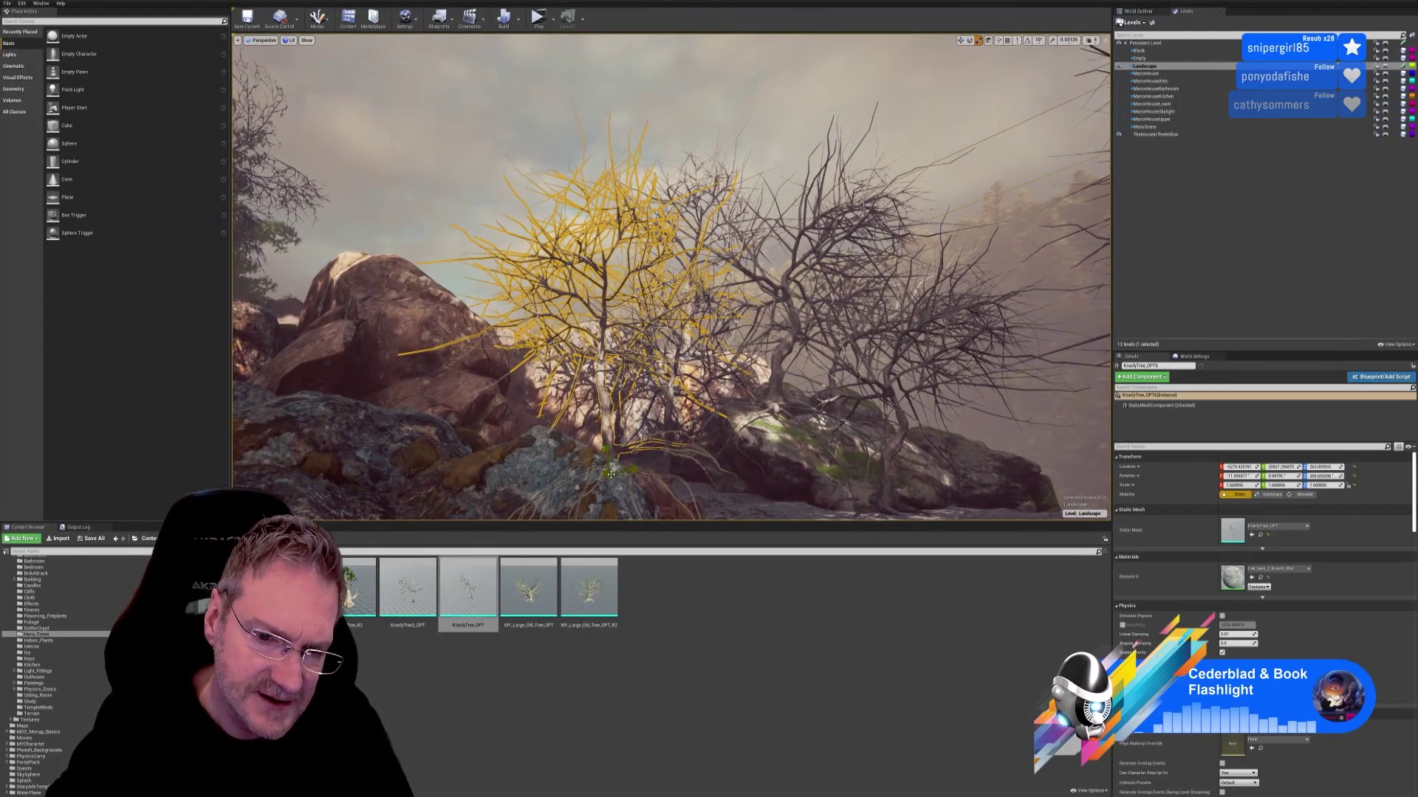
pyautogui.moveTo(610, 474); pyautogui.dragTo(627, 450)
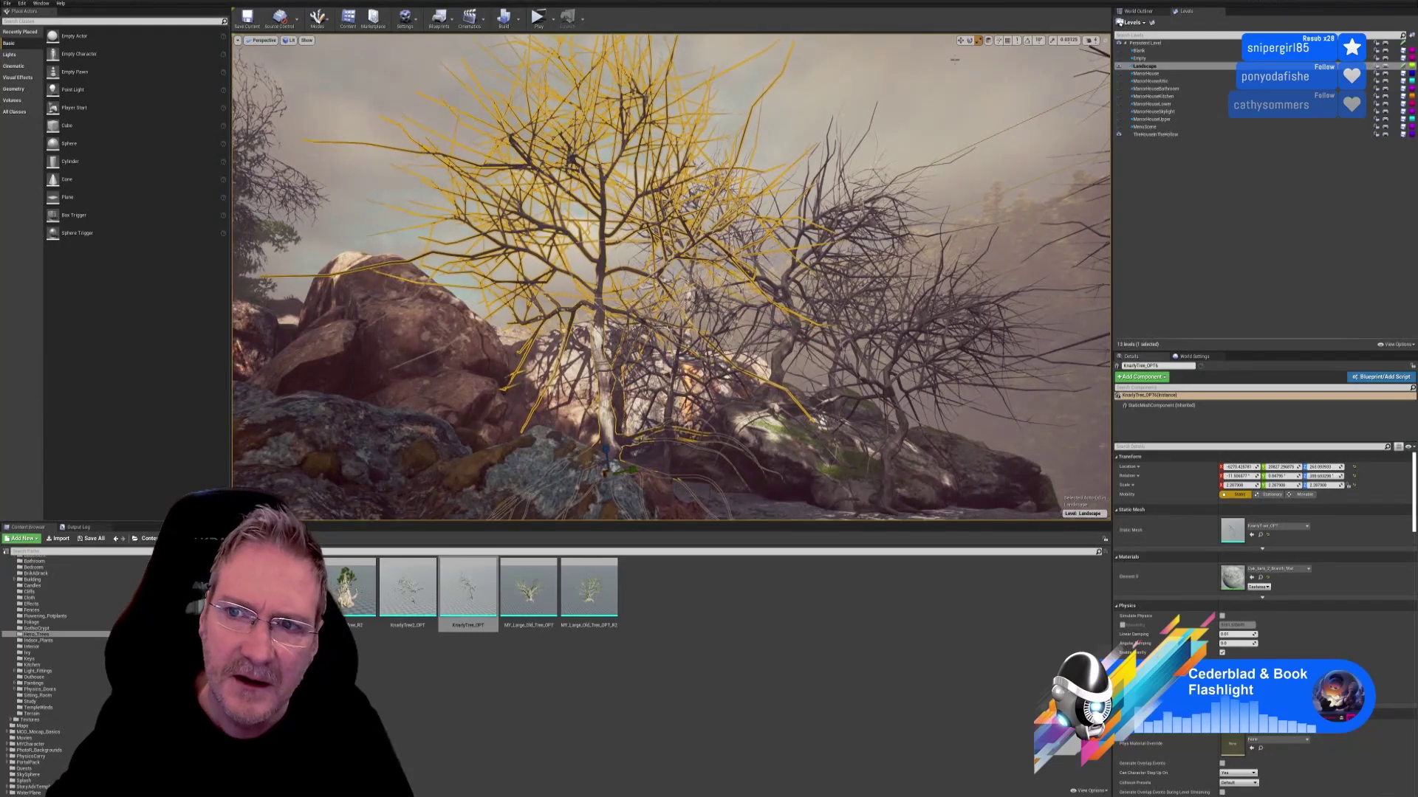
pyautogui.press('Escape')
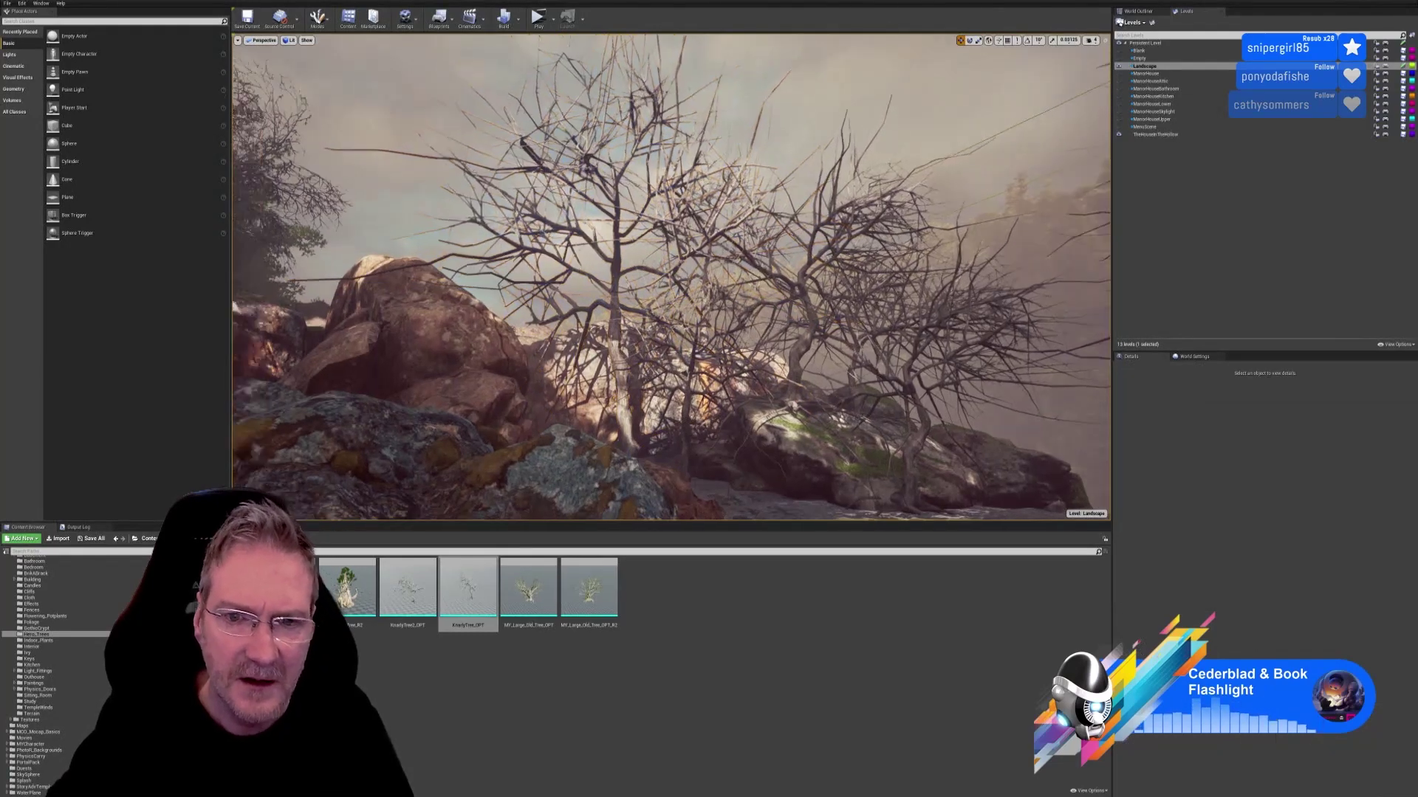
pyautogui.moveTo(672, 276); pyautogui.dragTo(675, 251, button='right')
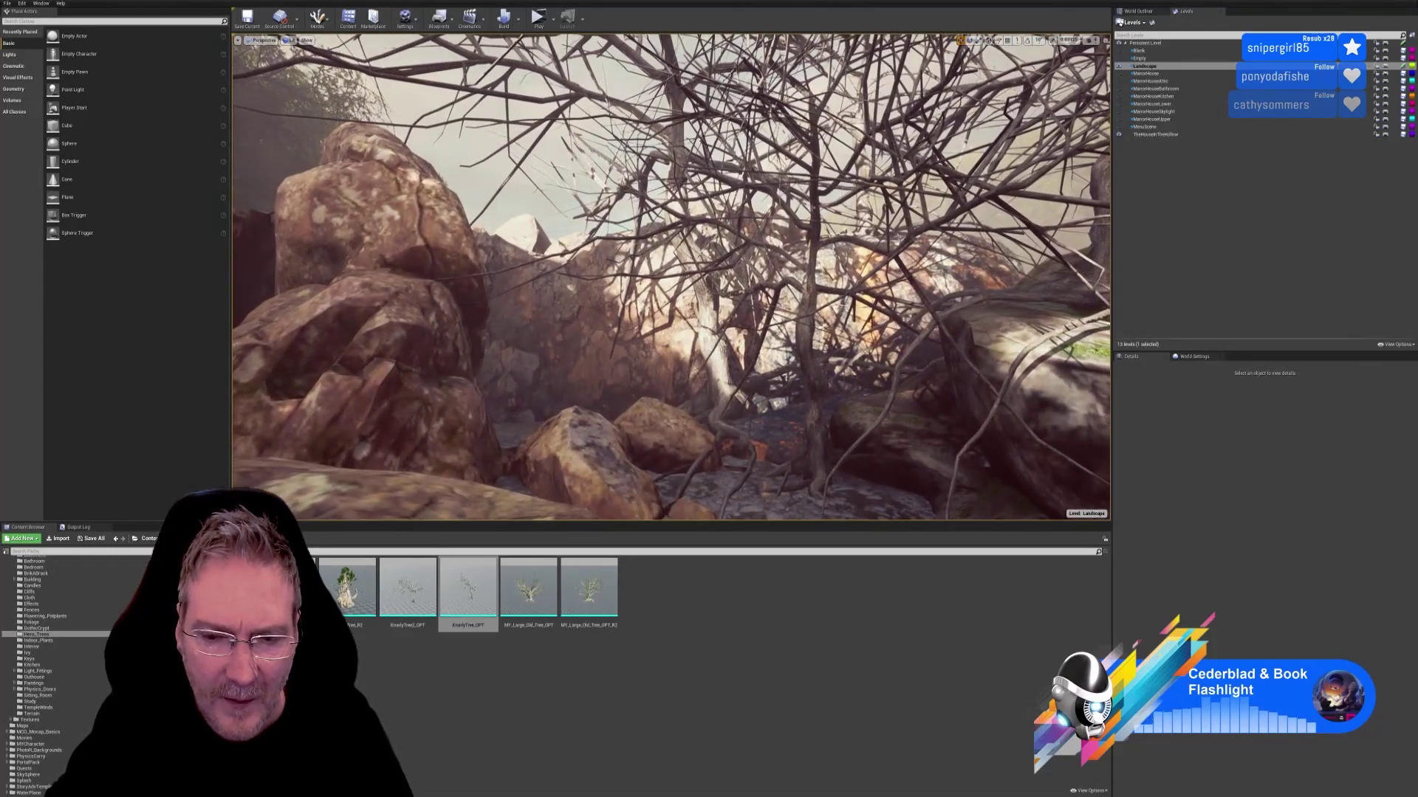
# Step: Raise KnarlyTree_OPT6 on its rock from Z 252 to about 258, then deselect it
pyautogui.click(808, 316)
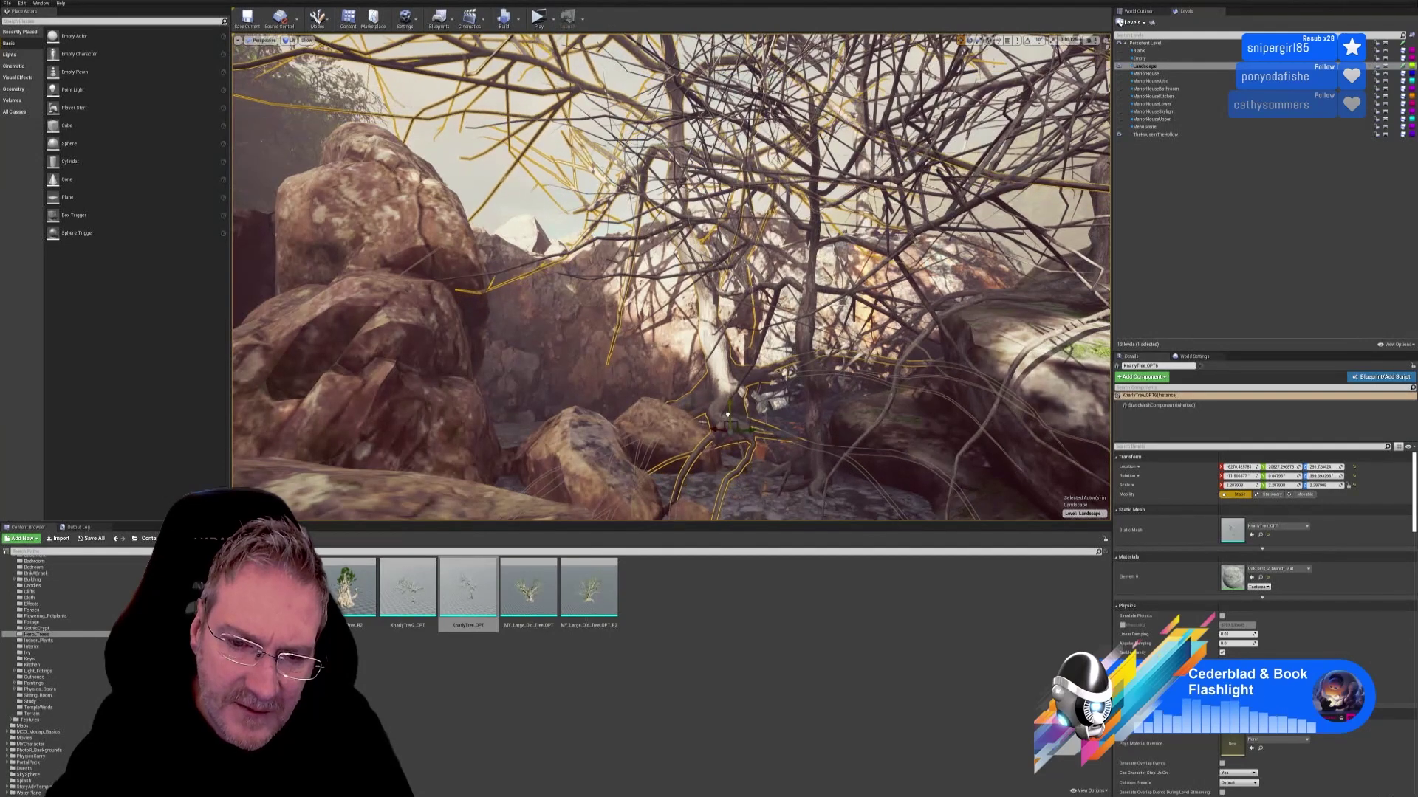
pyautogui.moveTo(727, 415); pyautogui.dragTo(727, 413)
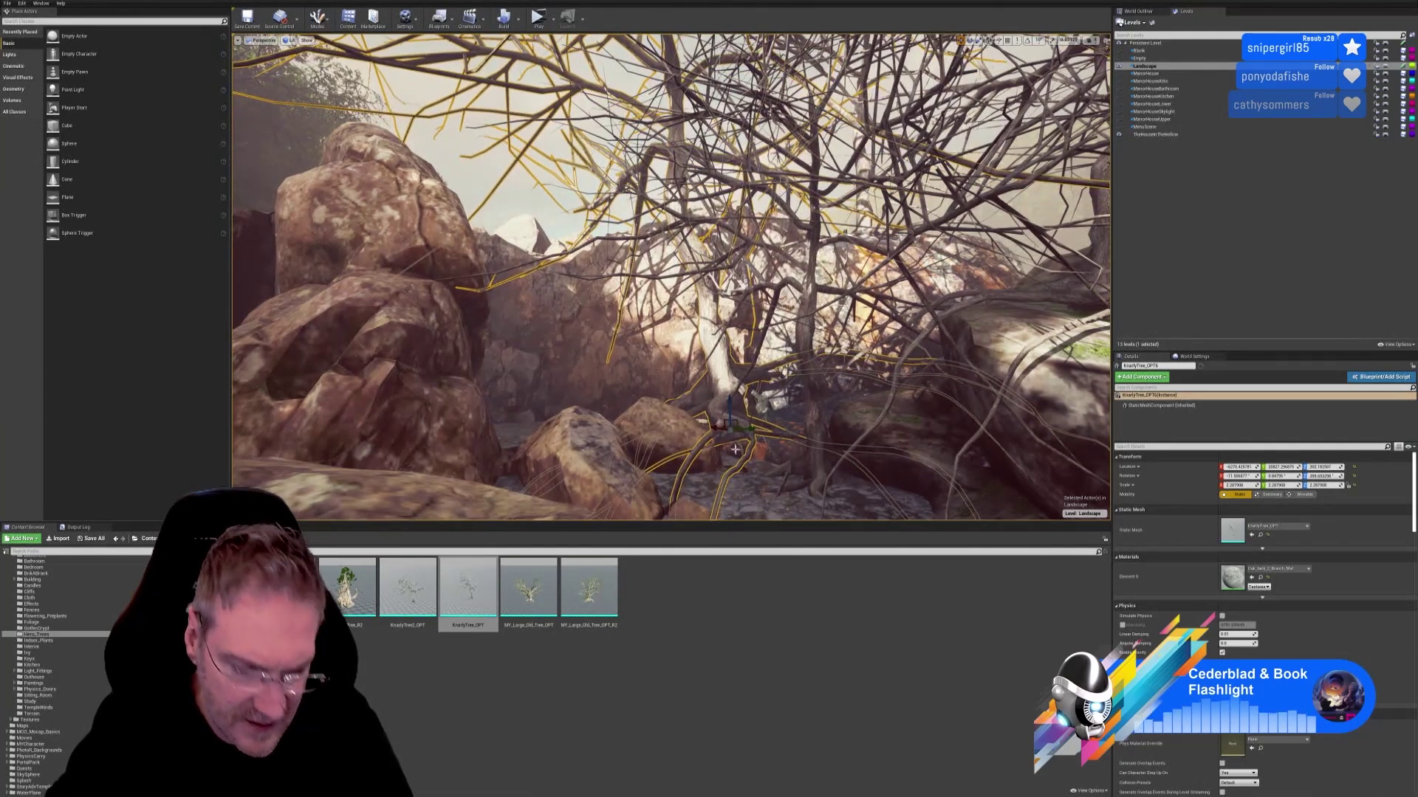
pyautogui.press('Escape')
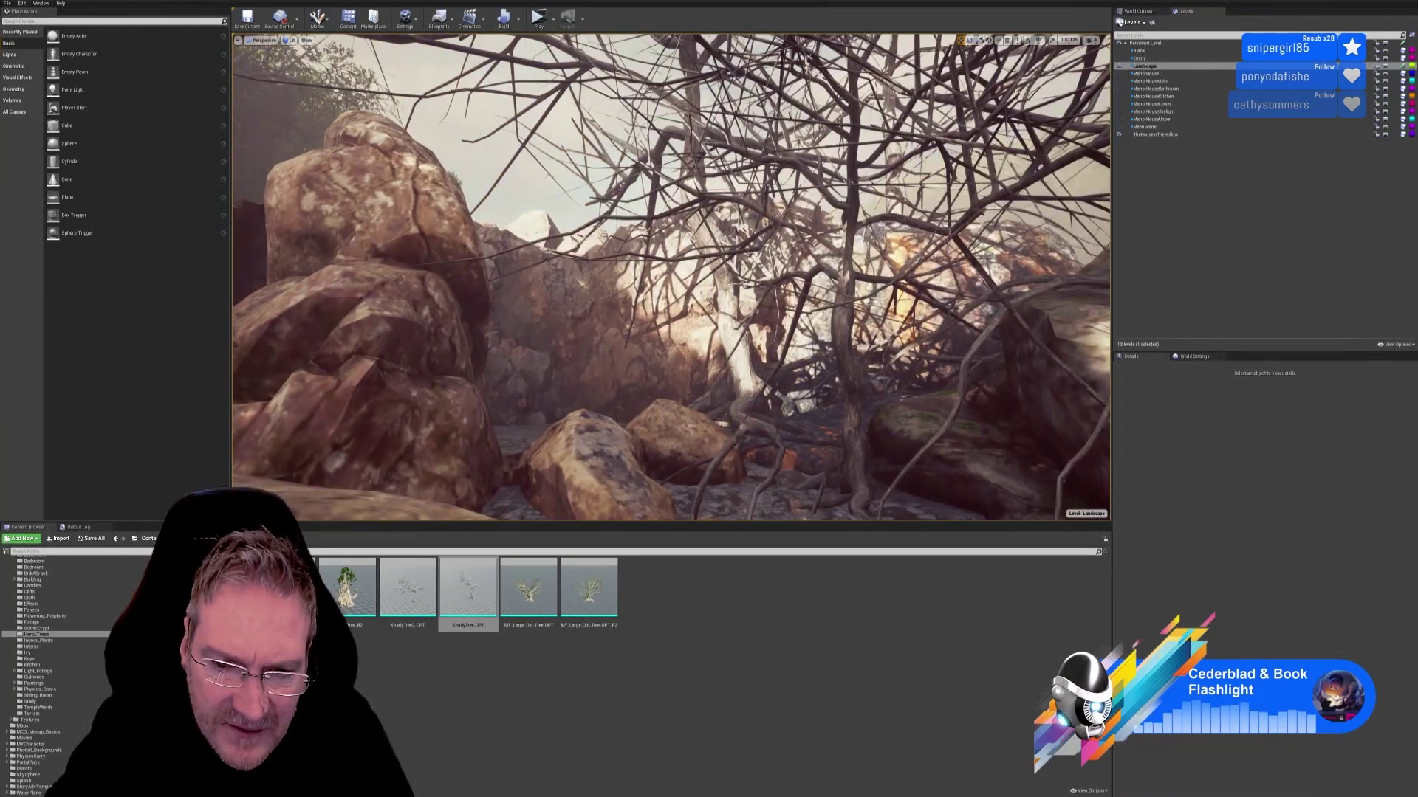
# Step: Fly through the rocks and trees past the glowing gate to survey the scene
pyautogui.moveTo(671, 277); pyautogui.dragTo(635, 272, button='right')
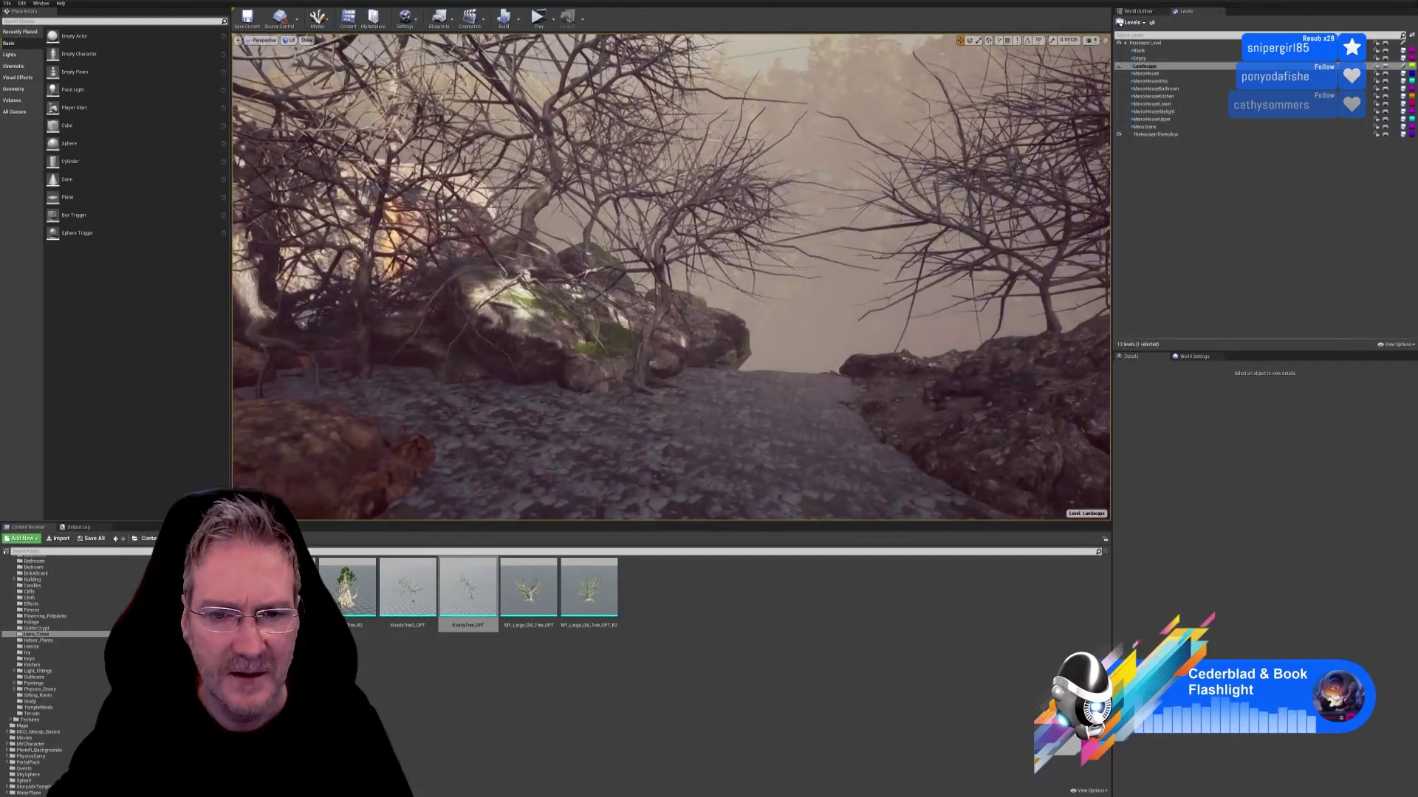
pyautogui.moveTo(635, 272); pyautogui.dragTo(621, 266, button='right')
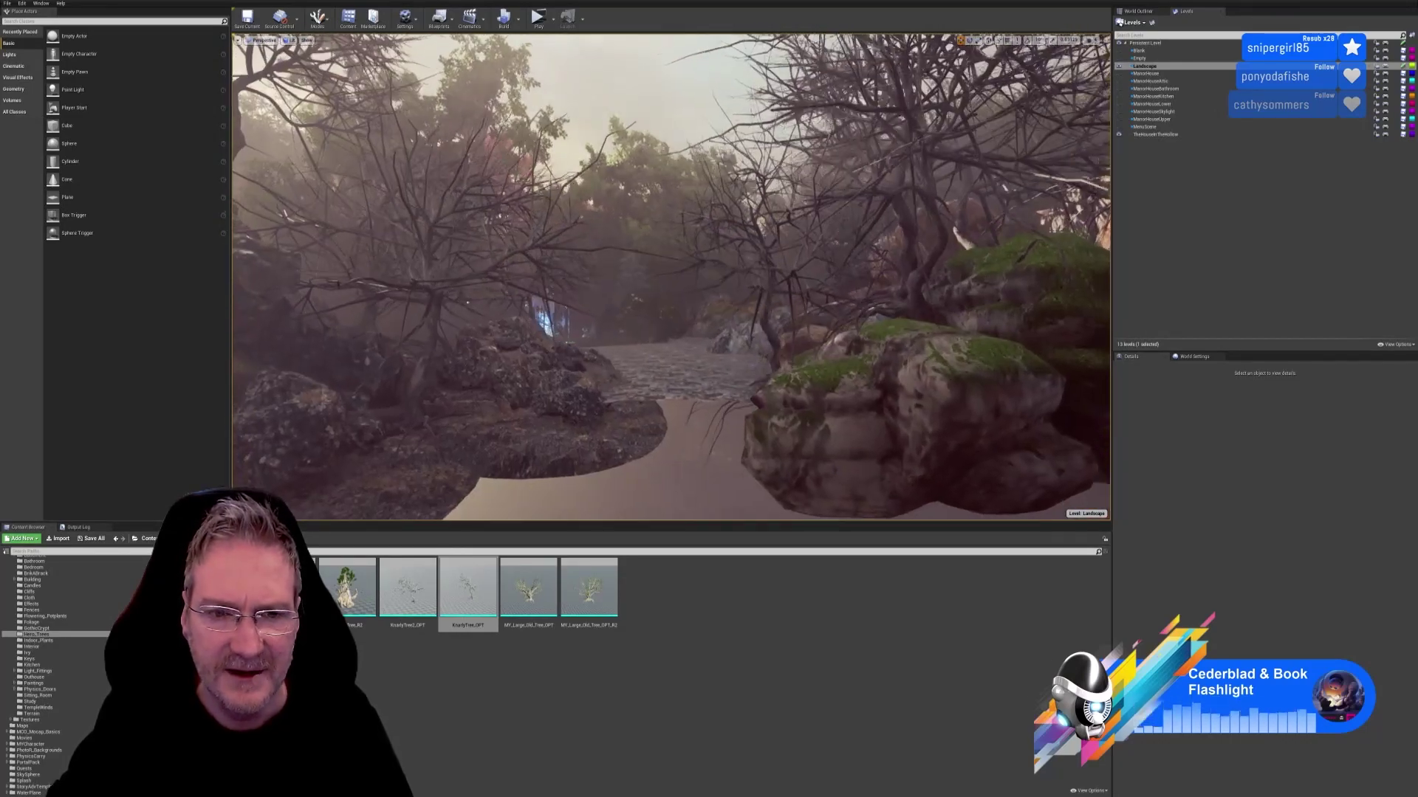
pyautogui.press('w')
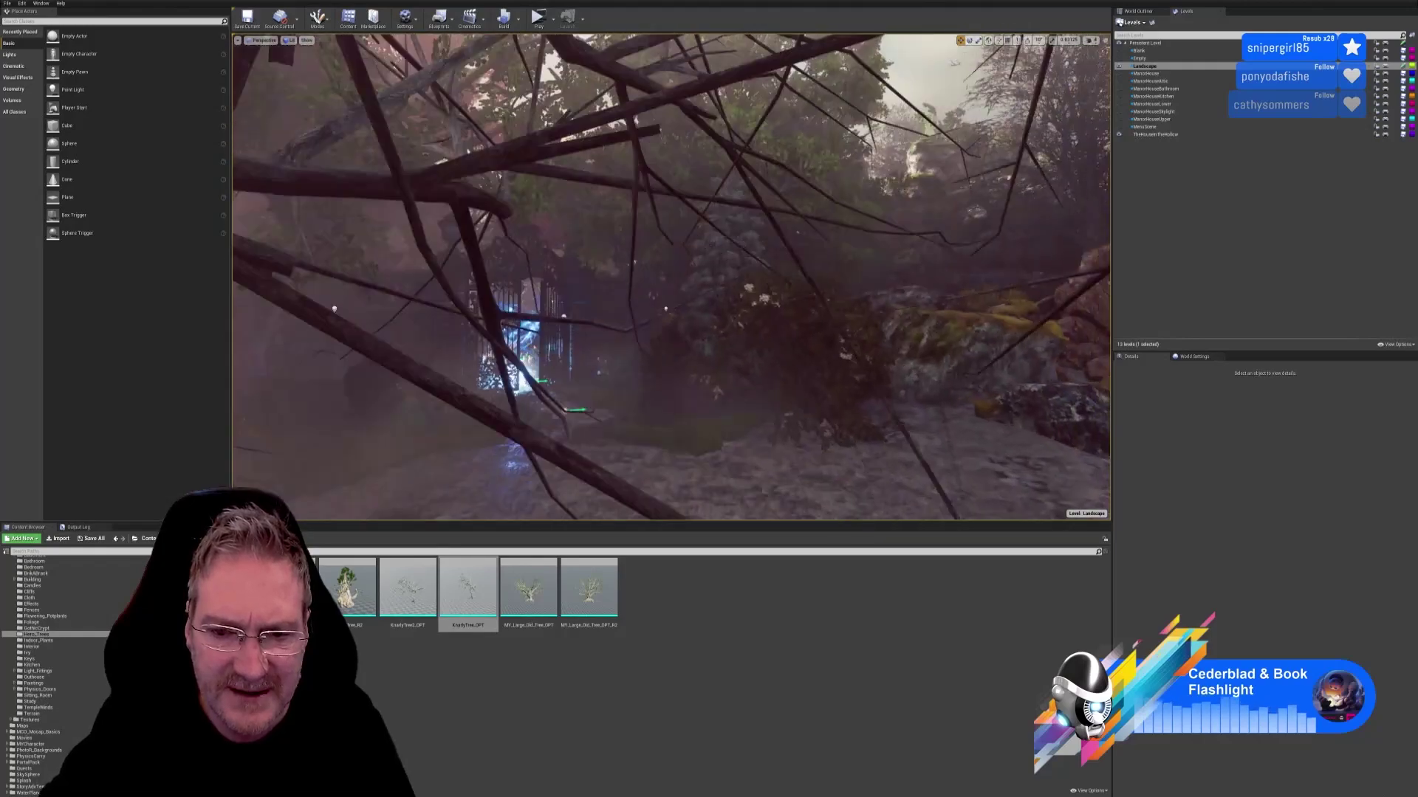
pyautogui.moveTo(249, 377); pyautogui.dragTo(249, 377, button='right')
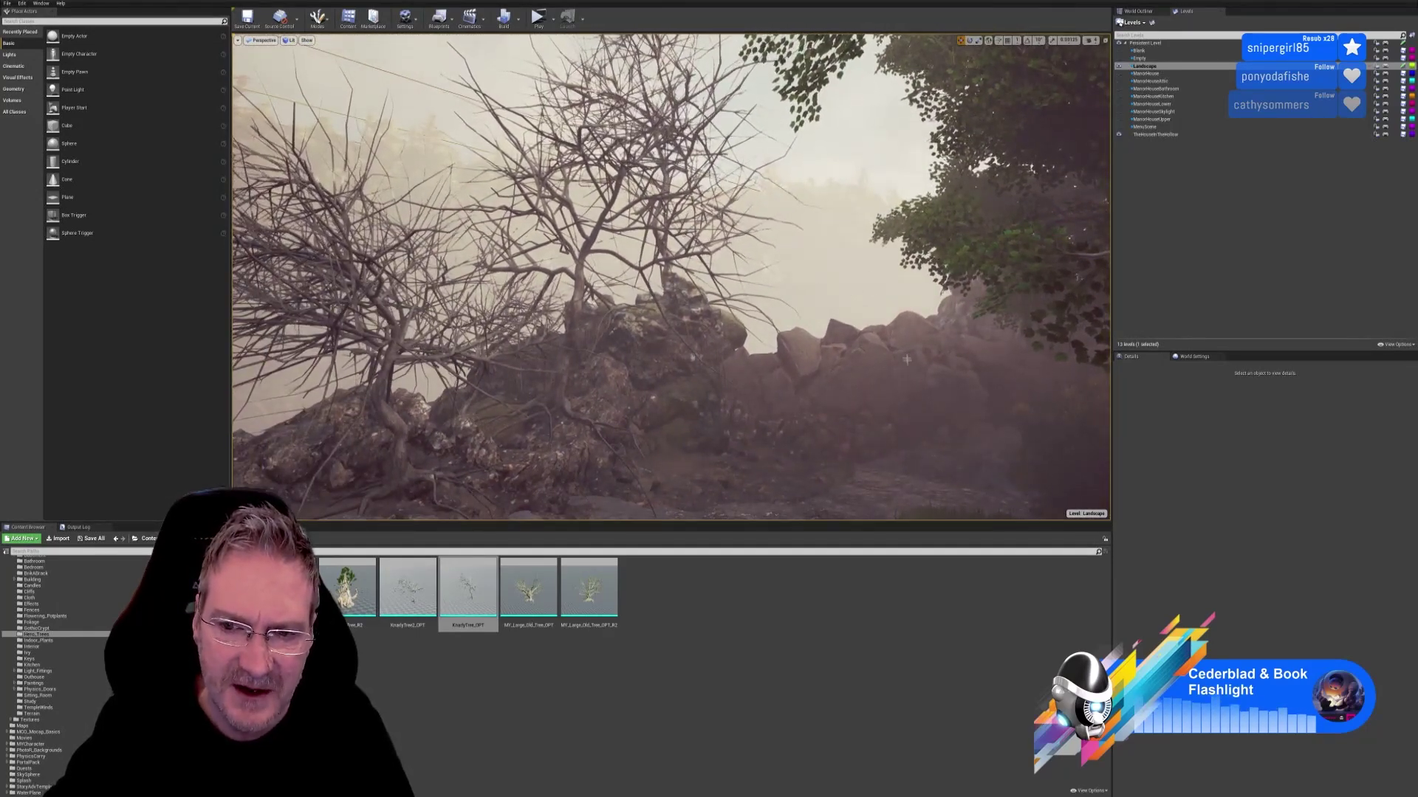
pyautogui.moveTo(249, 377); pyautogui.dragTo(249, 378, button='right')
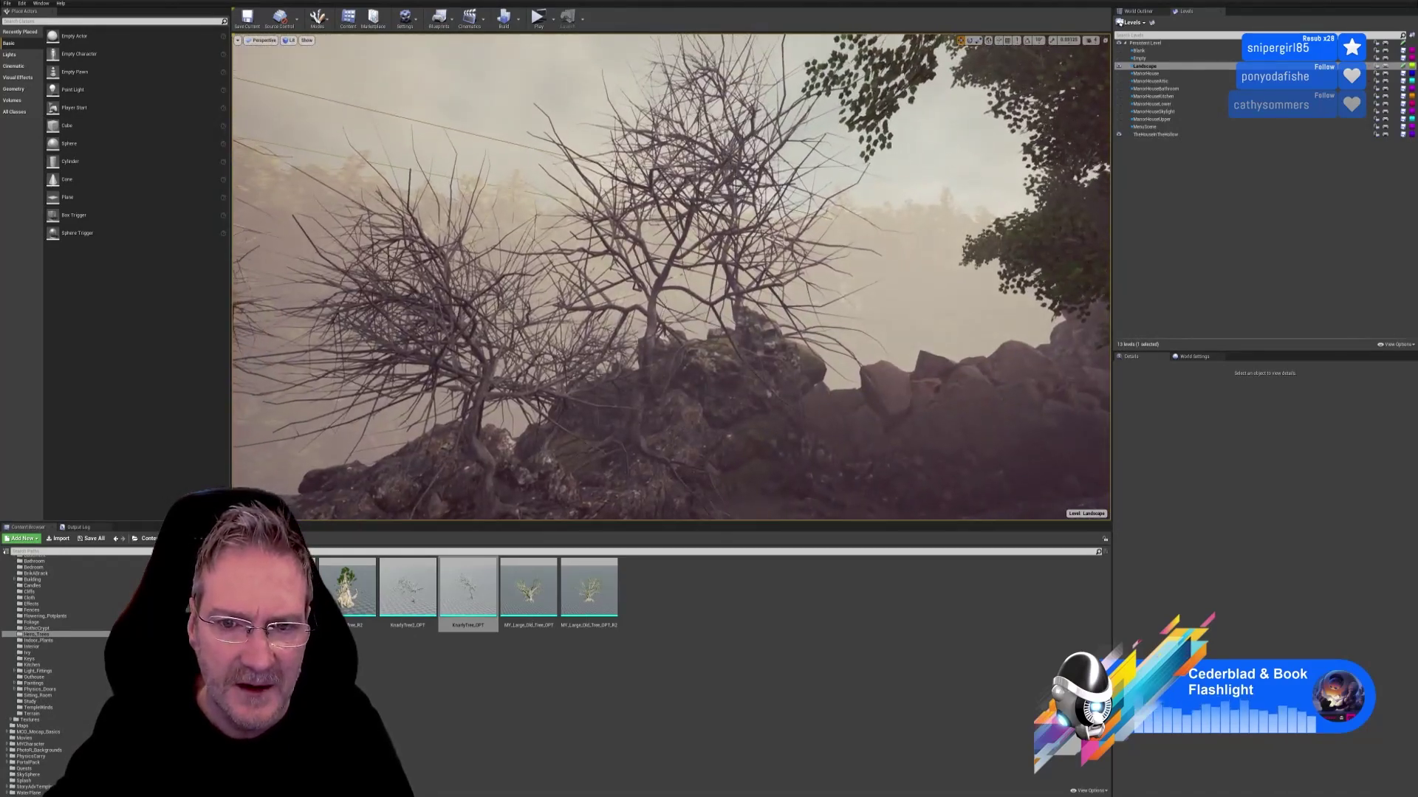
# Step: Duplicate the central knotty tree KnarlyTree_OPT3 and frame the new copy in the view
pyautogui.click(735, 317)
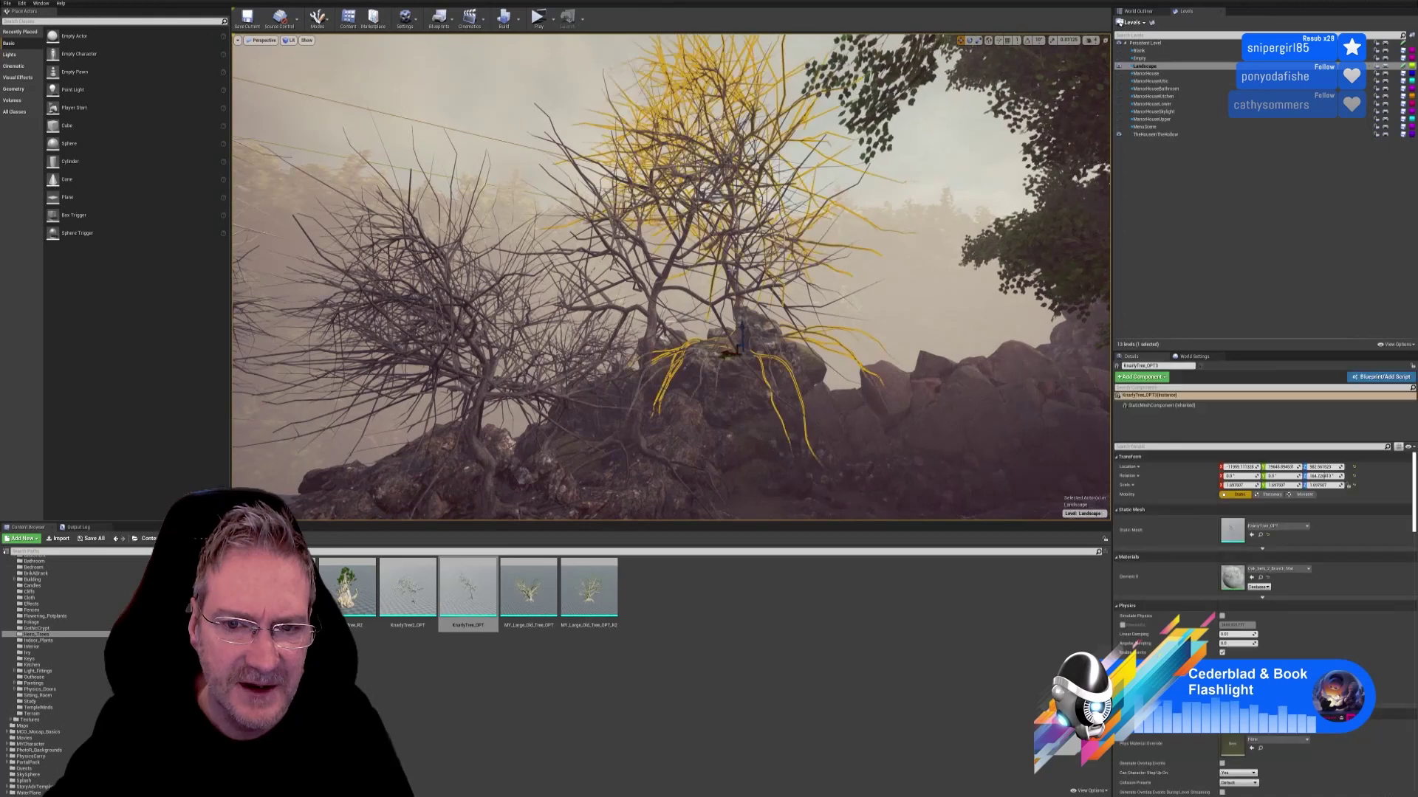
pyautogui.rightClick(734, 275)
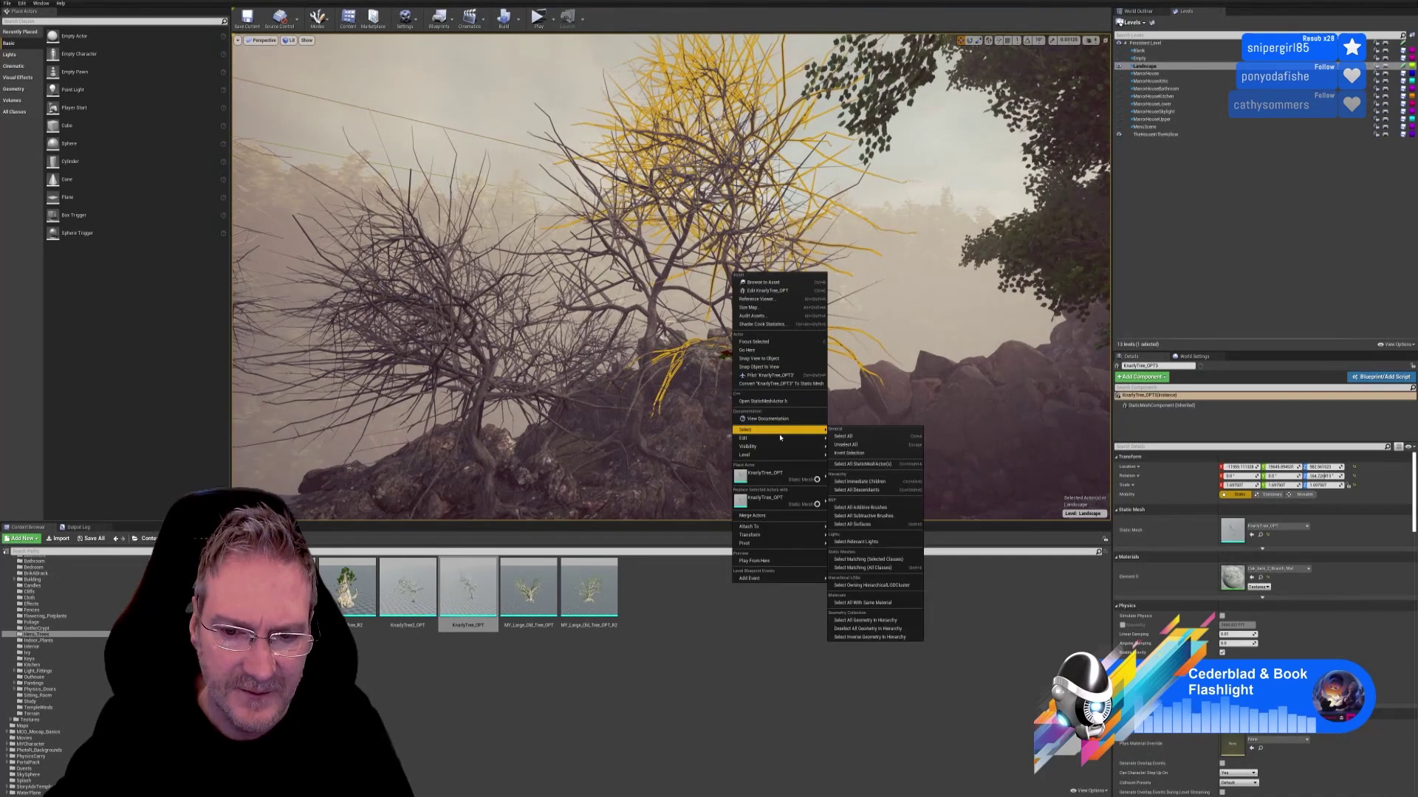
pyautogui.moveTo(787, 439)
pyautogui.click(853, 474)
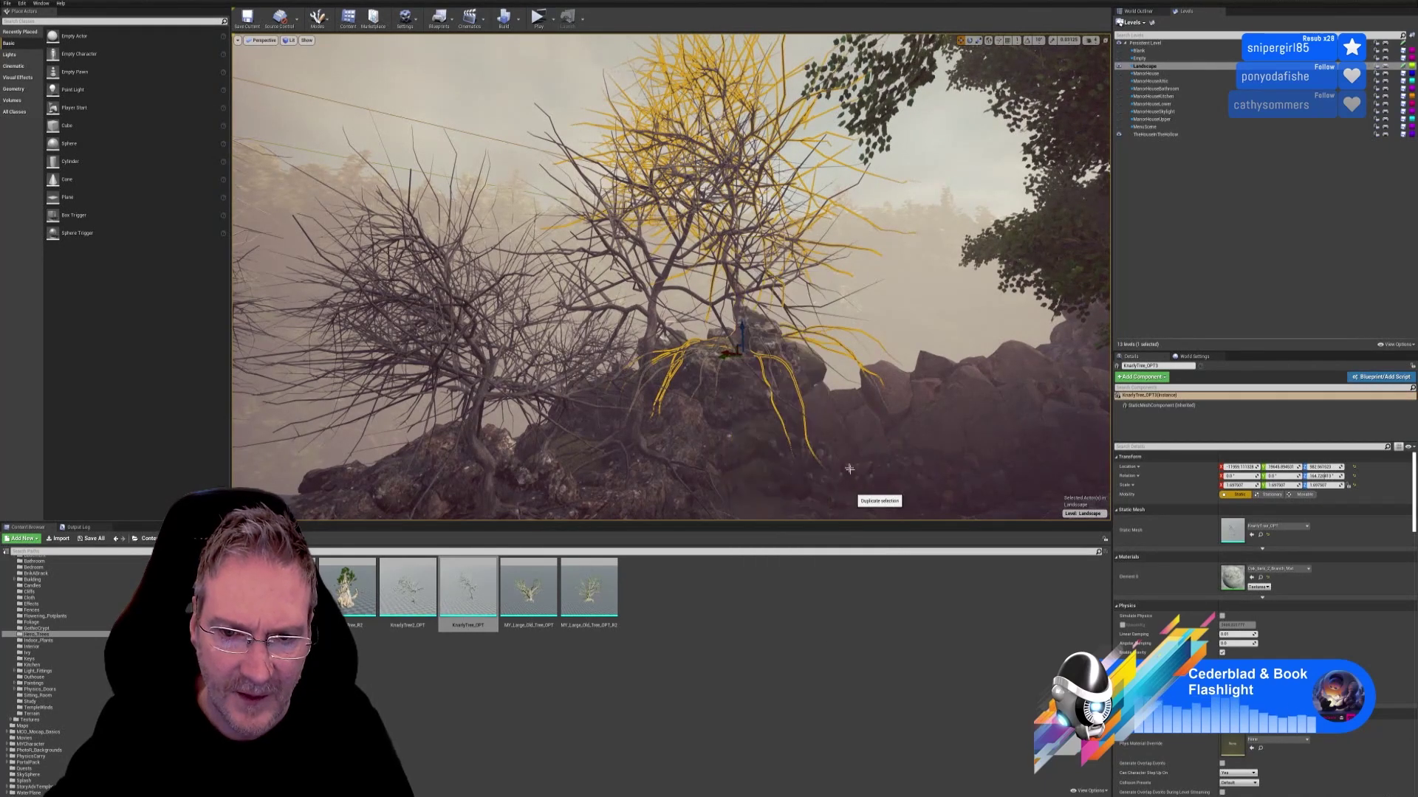
pyautogui.press('f')
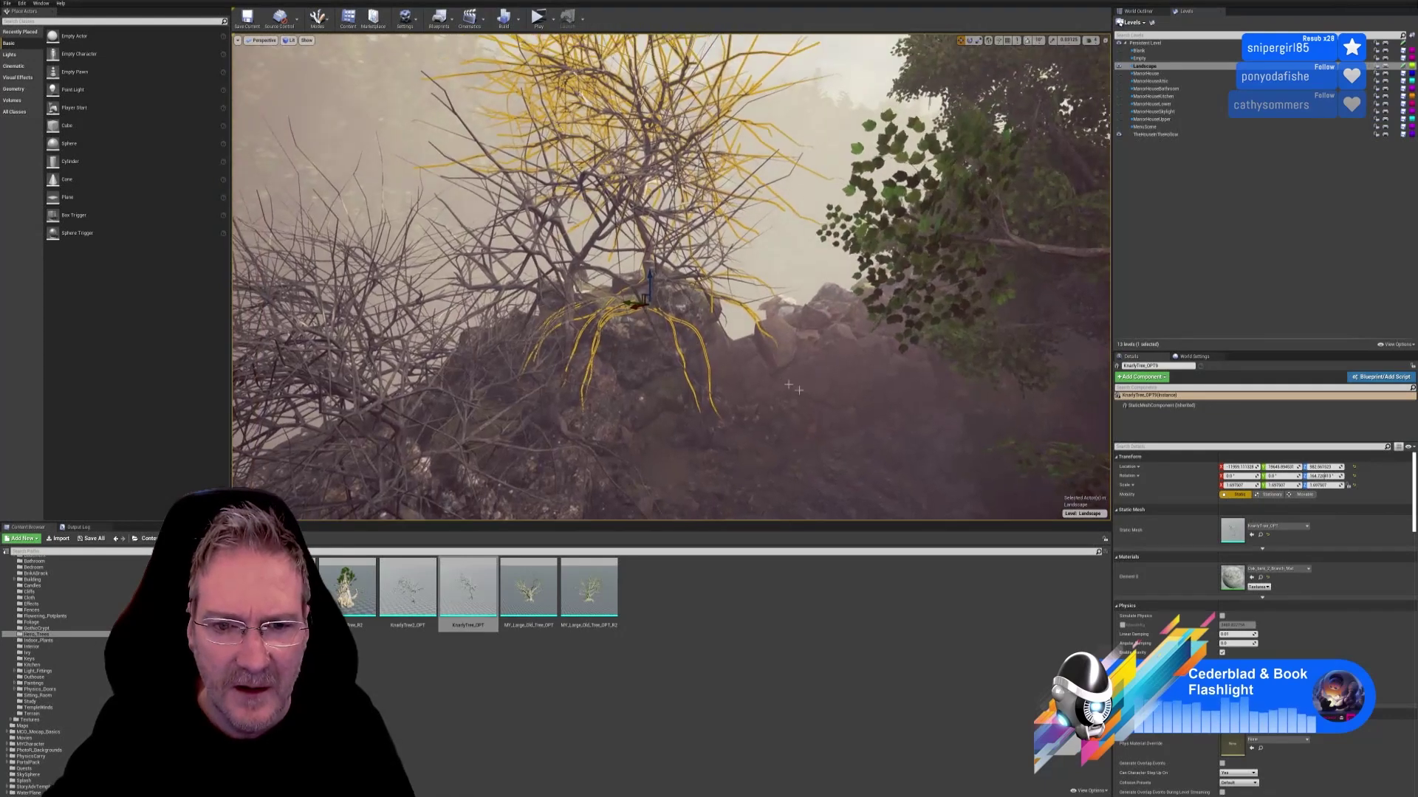
# Step: Move the tree copy right and lower it so its roots sit on the rock
pyautogui.moveTo(636, 304); pyautogui.dragTo(772, 299)
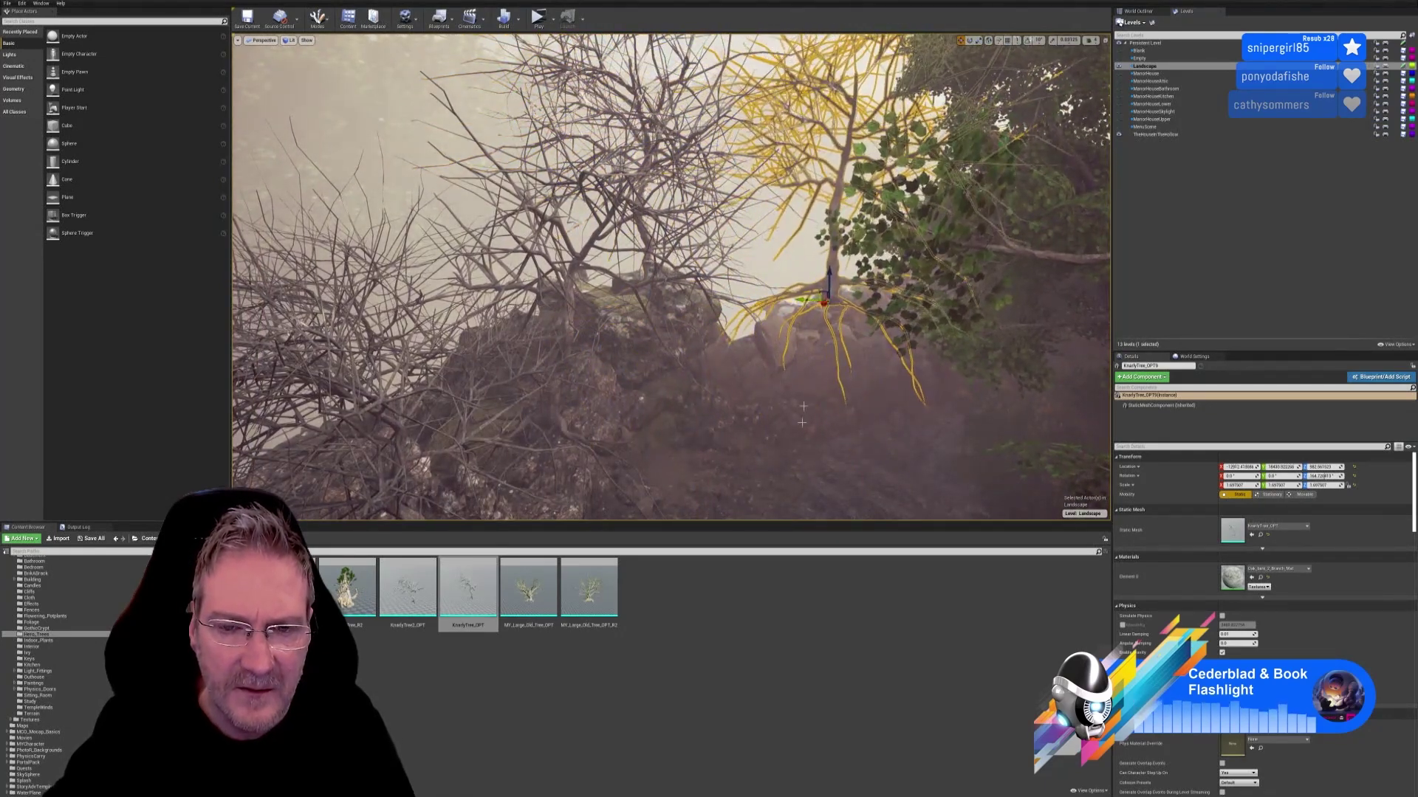
pyautogui.press('f')
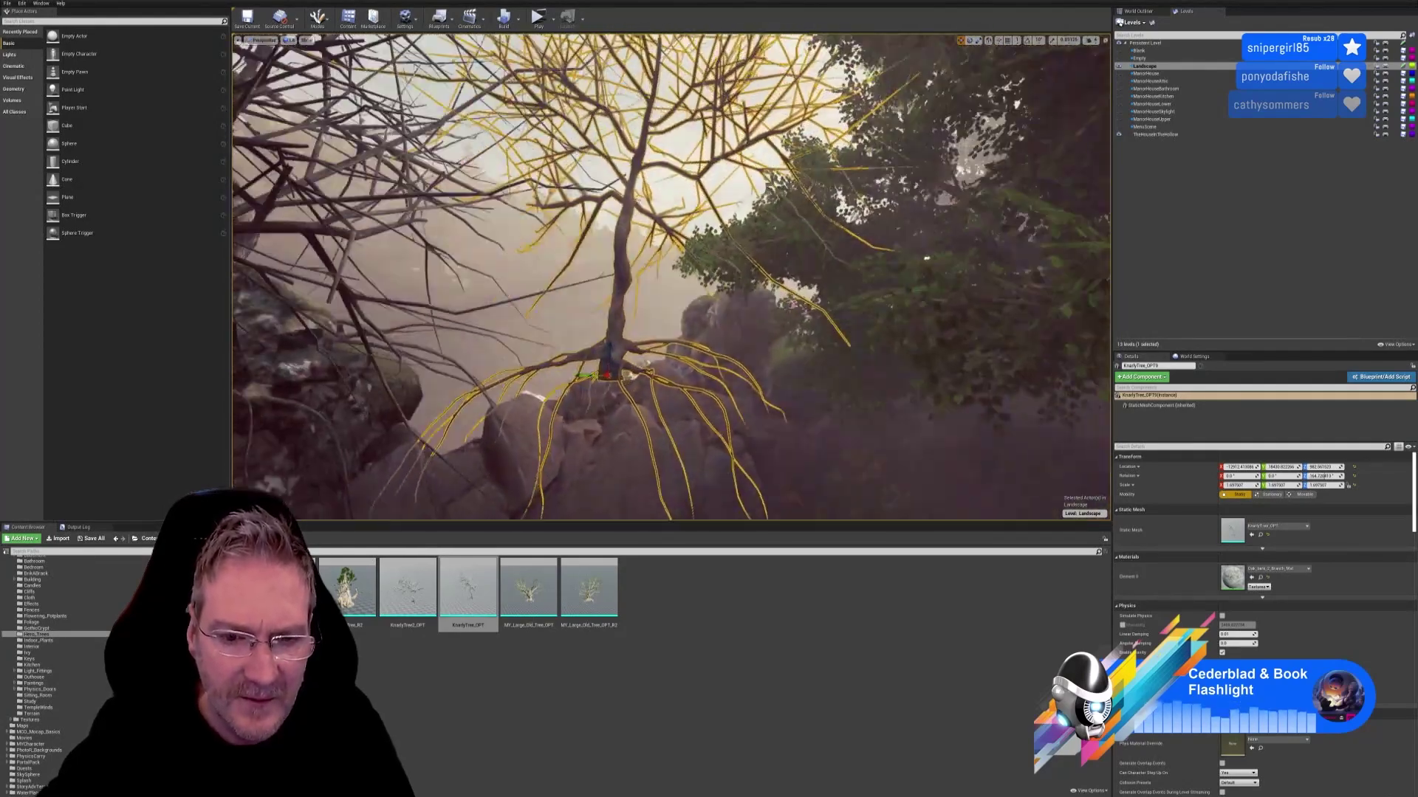
pyautogui.moveTo(625, 351); pyautogui.dragTo(502, 360)
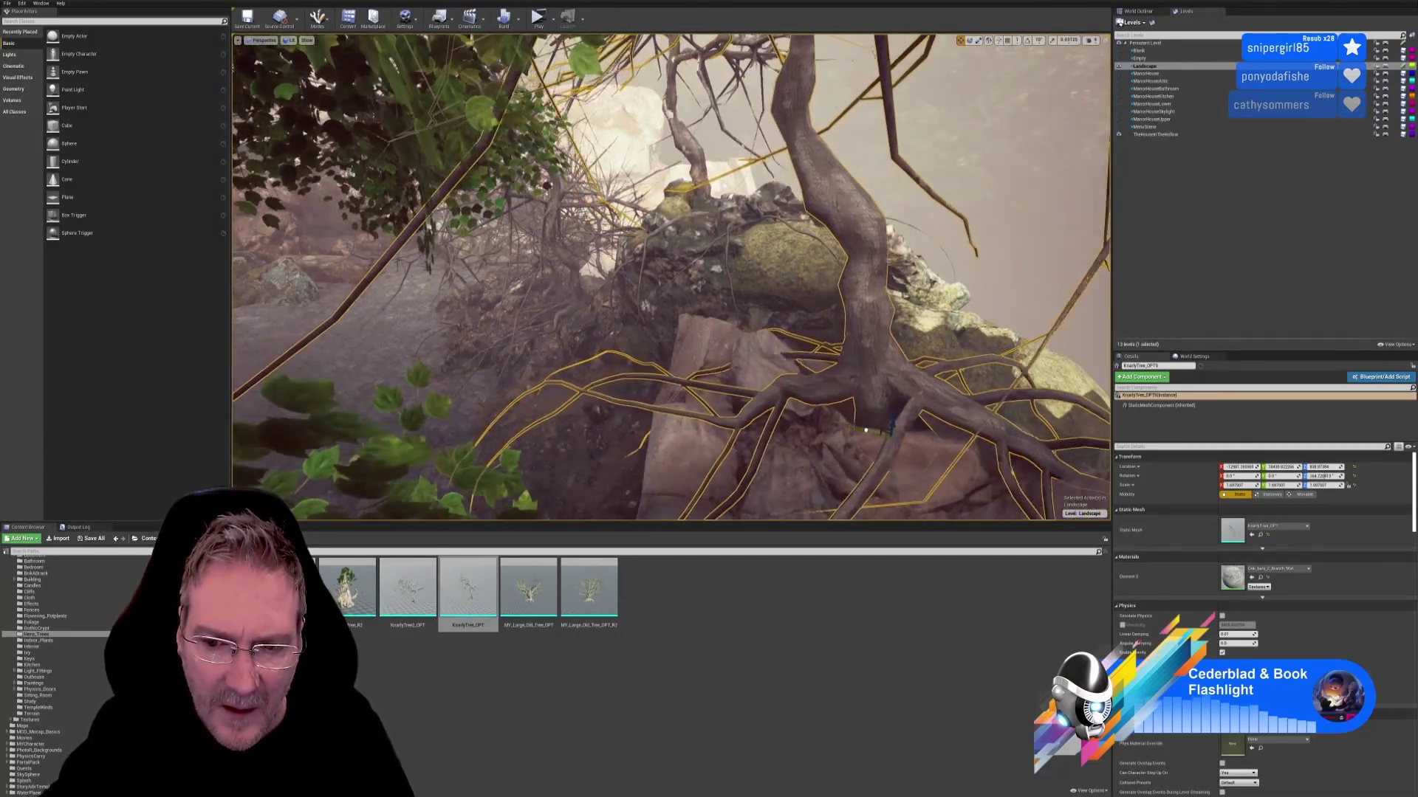
pyautogui.moveTo(879, 427); pyautogui.dragTo(919, 435)
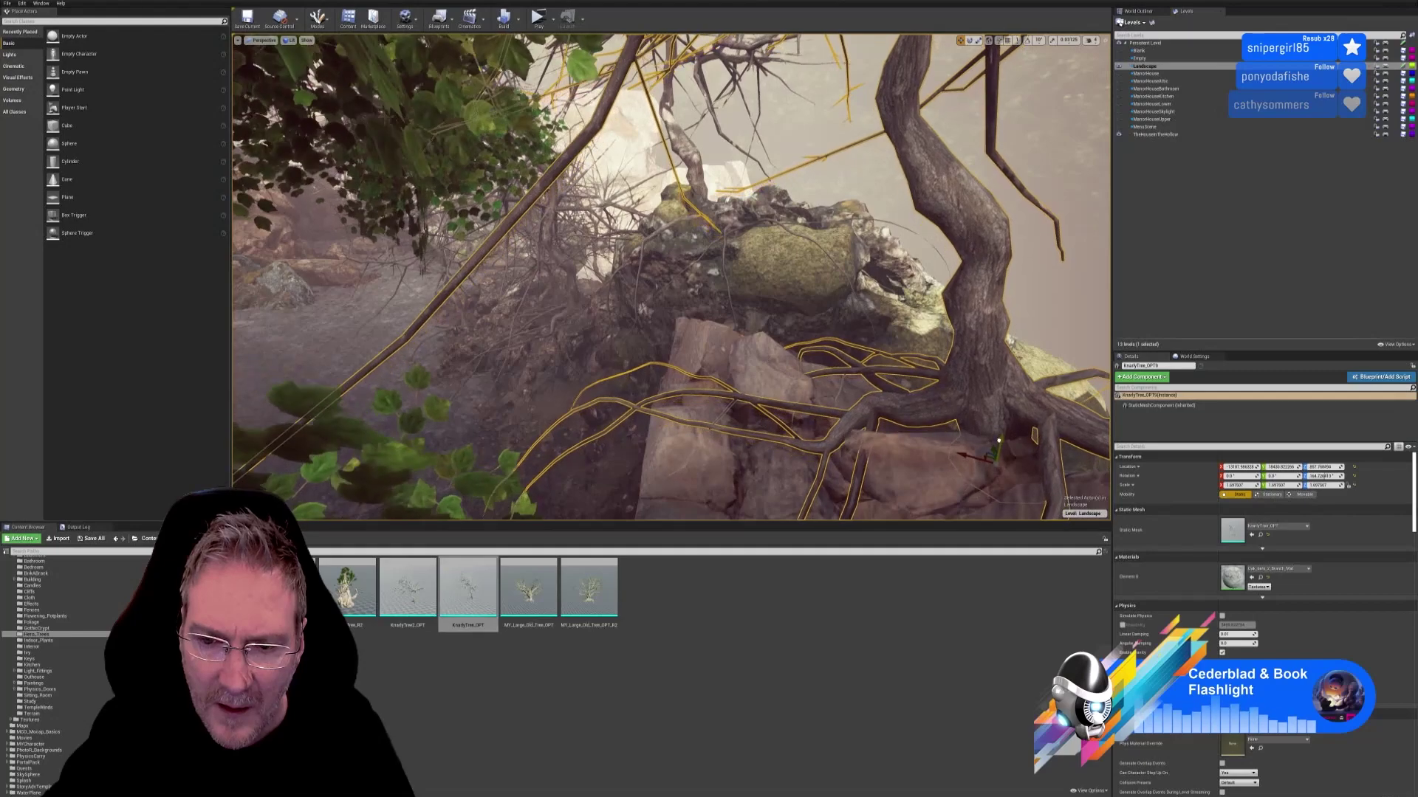
pyautogui.moveTo(917, 480); pyautogui.dragTo(800, 419, button='right')
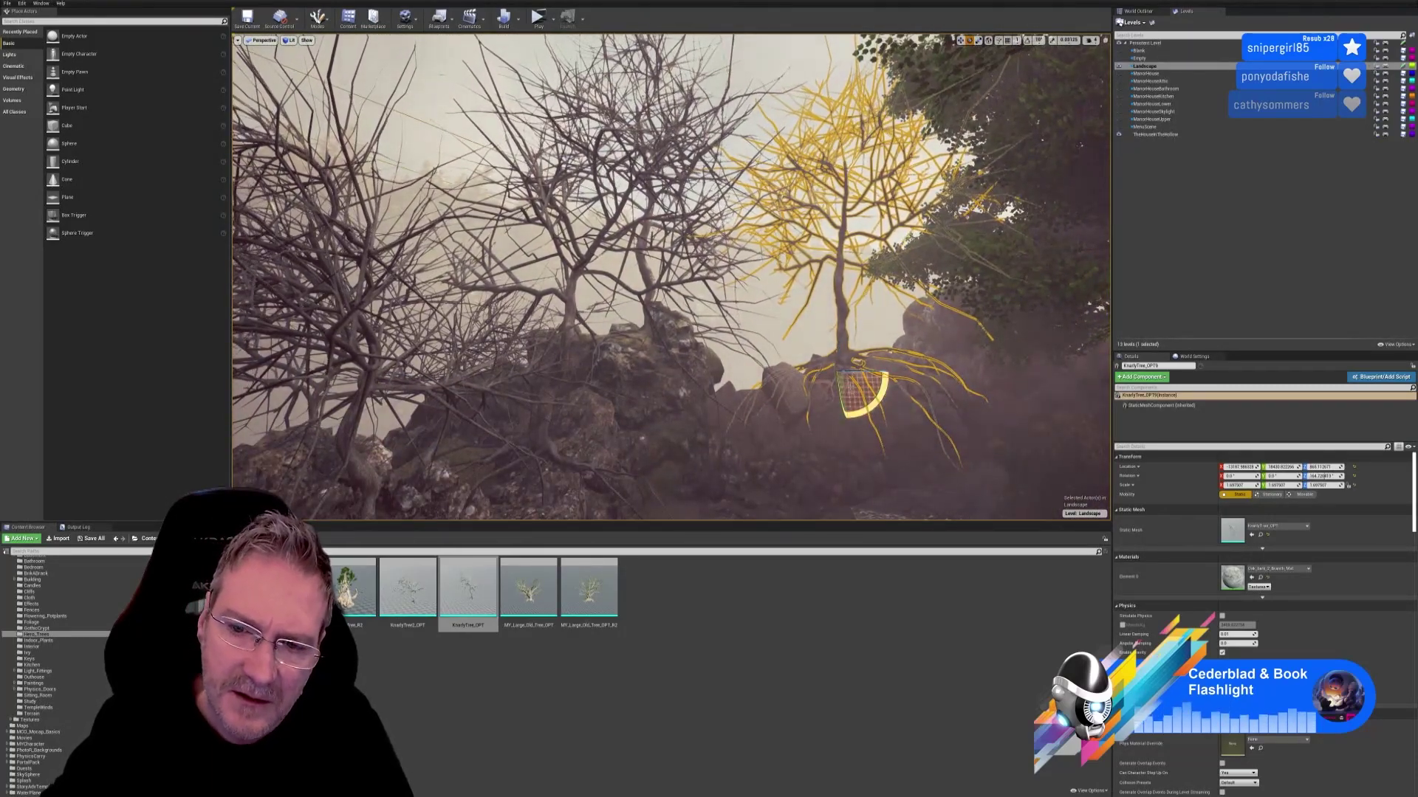
# Step: Tilt the duplicated tree about 16 degrees, nudge it slightly along X, and deselect it
pyautogui.moveTo(800, 419); pyautogui.dragTo(852, 339, button='right')
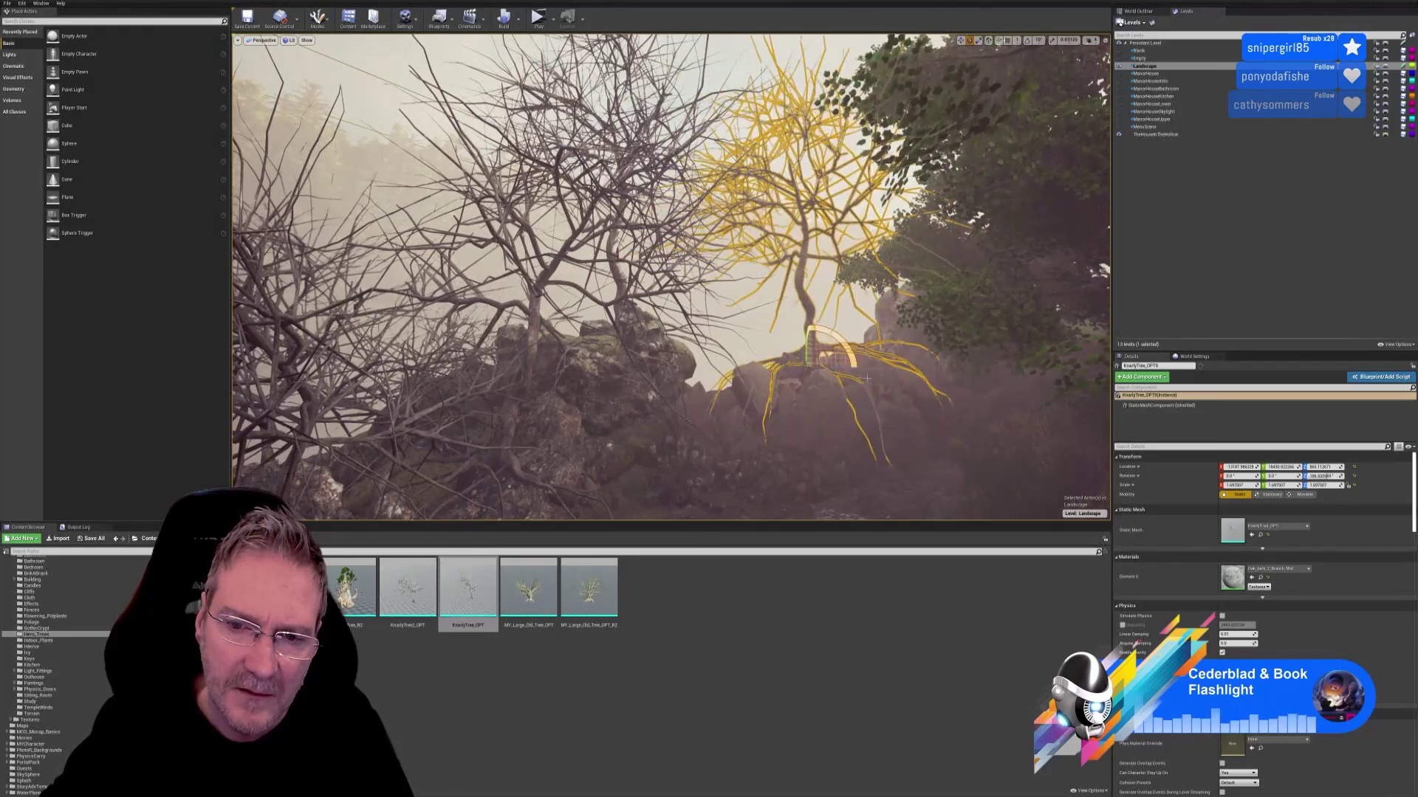
pyautogui.press('e')
pyautogui.moveTo(852, 339); pyautogui.dragTo(804, 379)
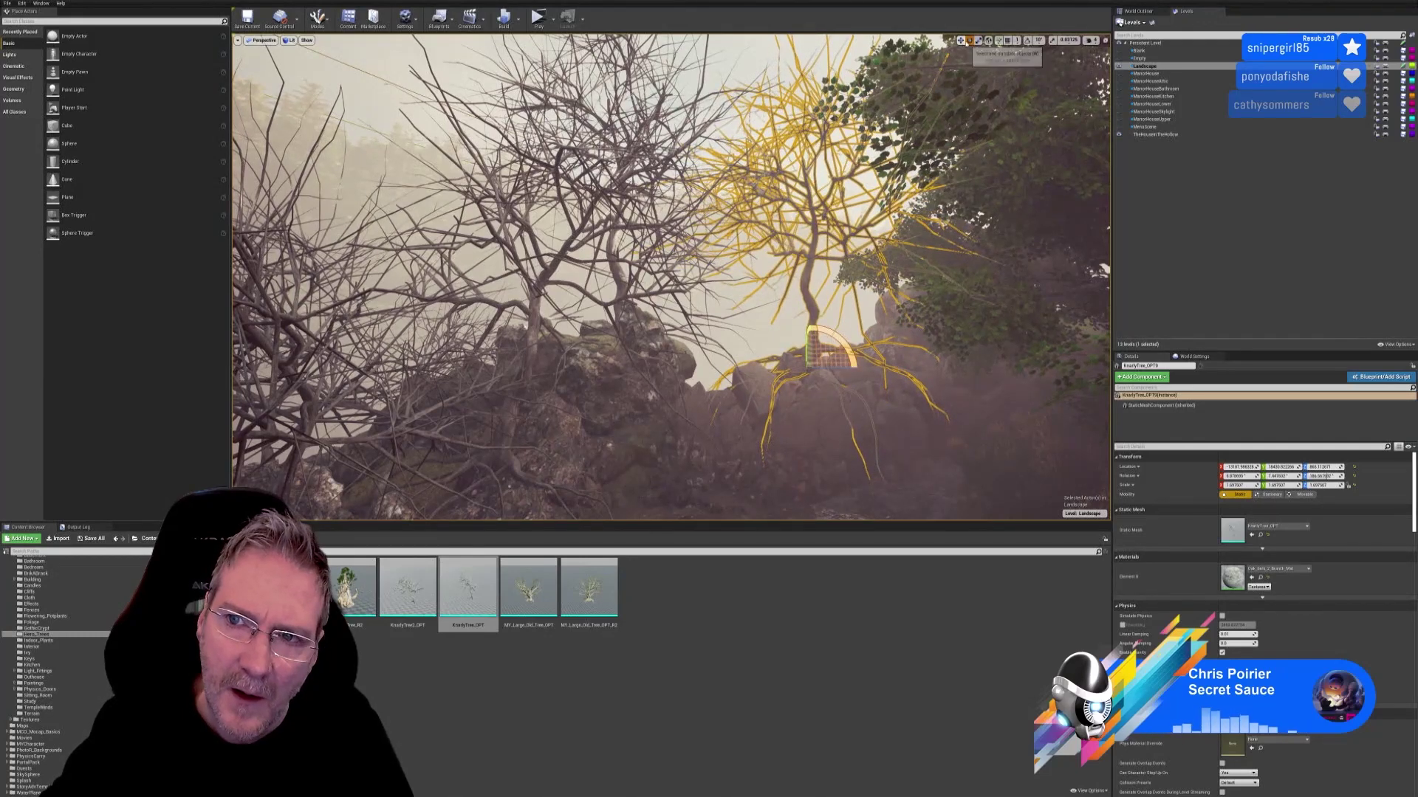
pyautogui.click(960, 42)
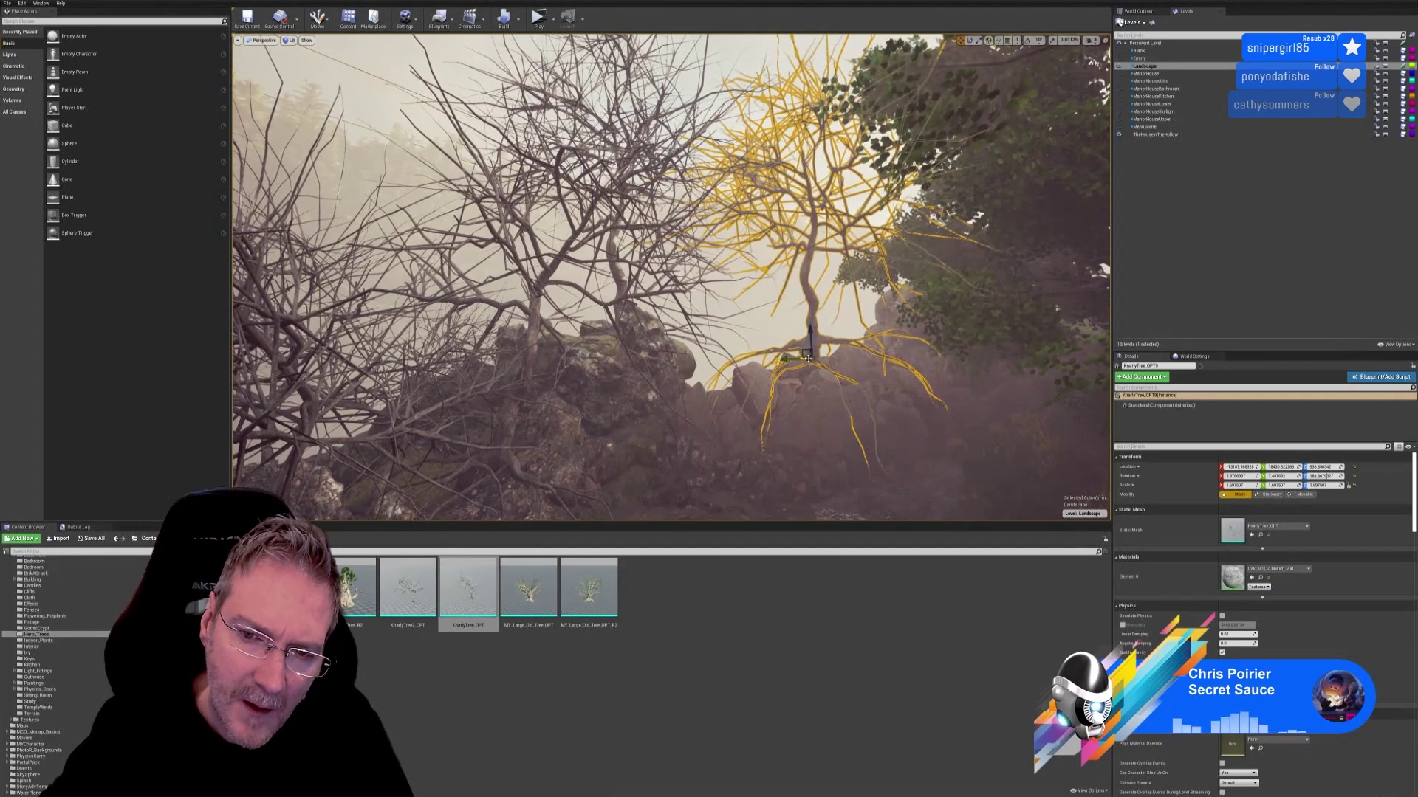
pyautogui.moveTo(809, 358); pyautogui.dragTo(809, 361)
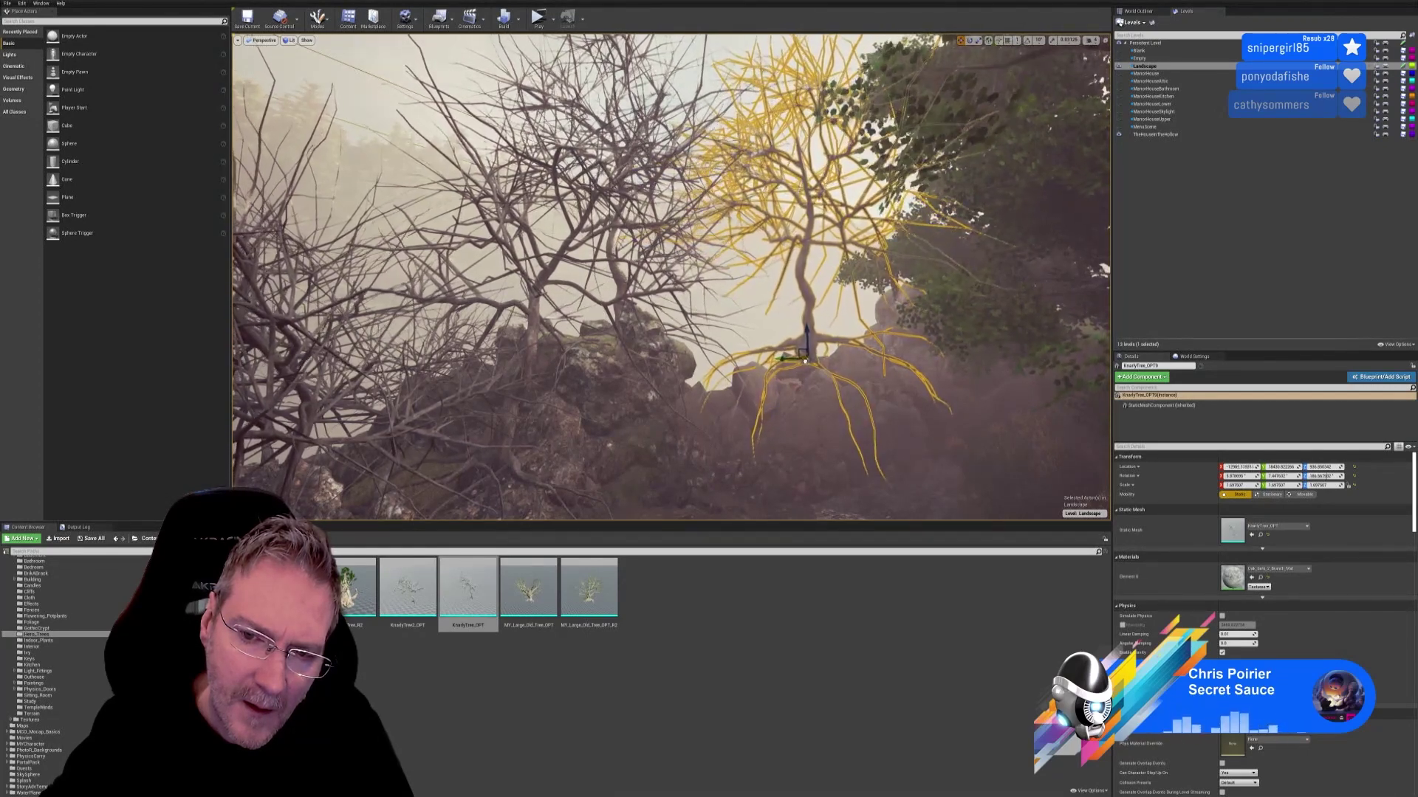
pyautogui.press('Escape')
pyautogui.moveTo(807, 360); pyautogui.dragTo(757, 336, button='right')
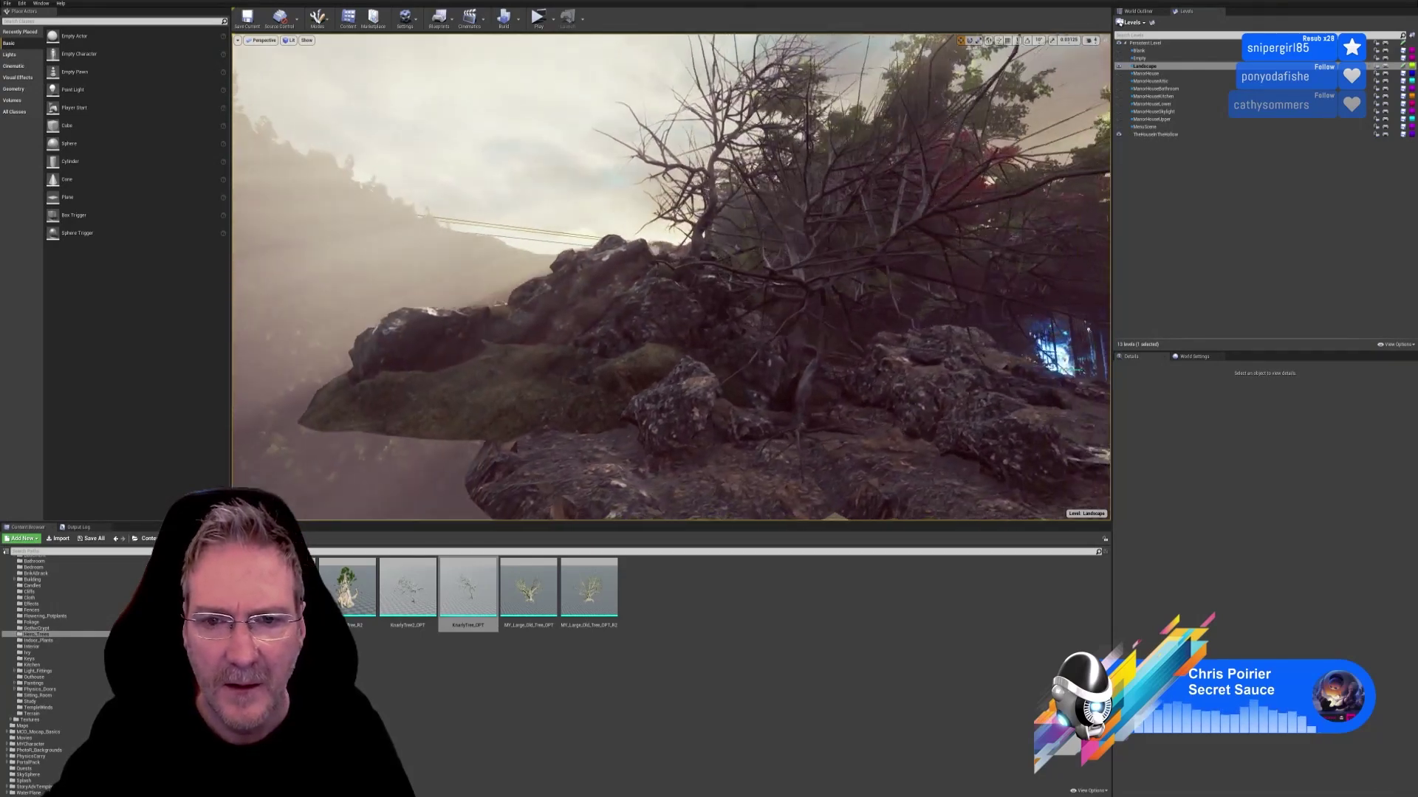
pyautogui.moveTo(757, 336); pyautogui.dragTo(920, 416, button='right')
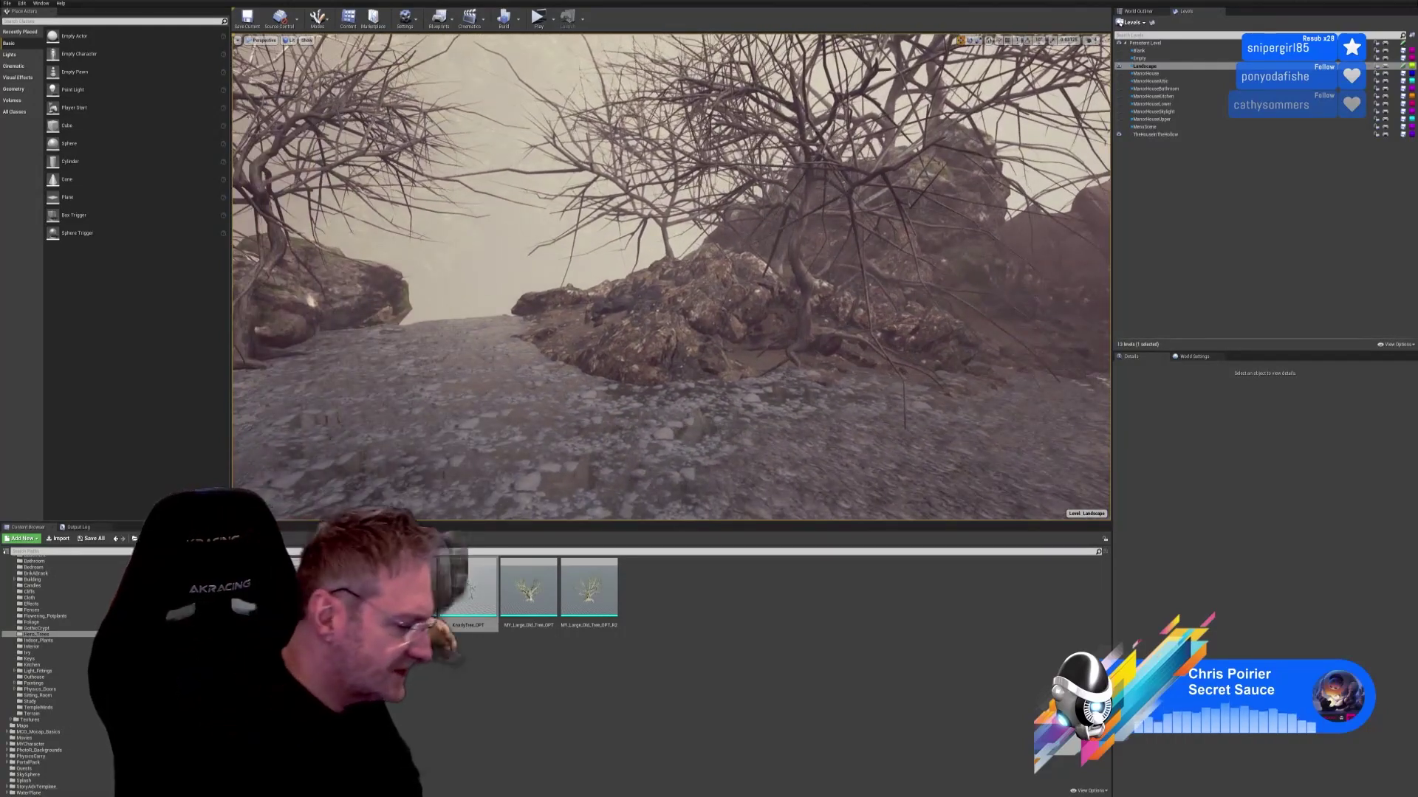
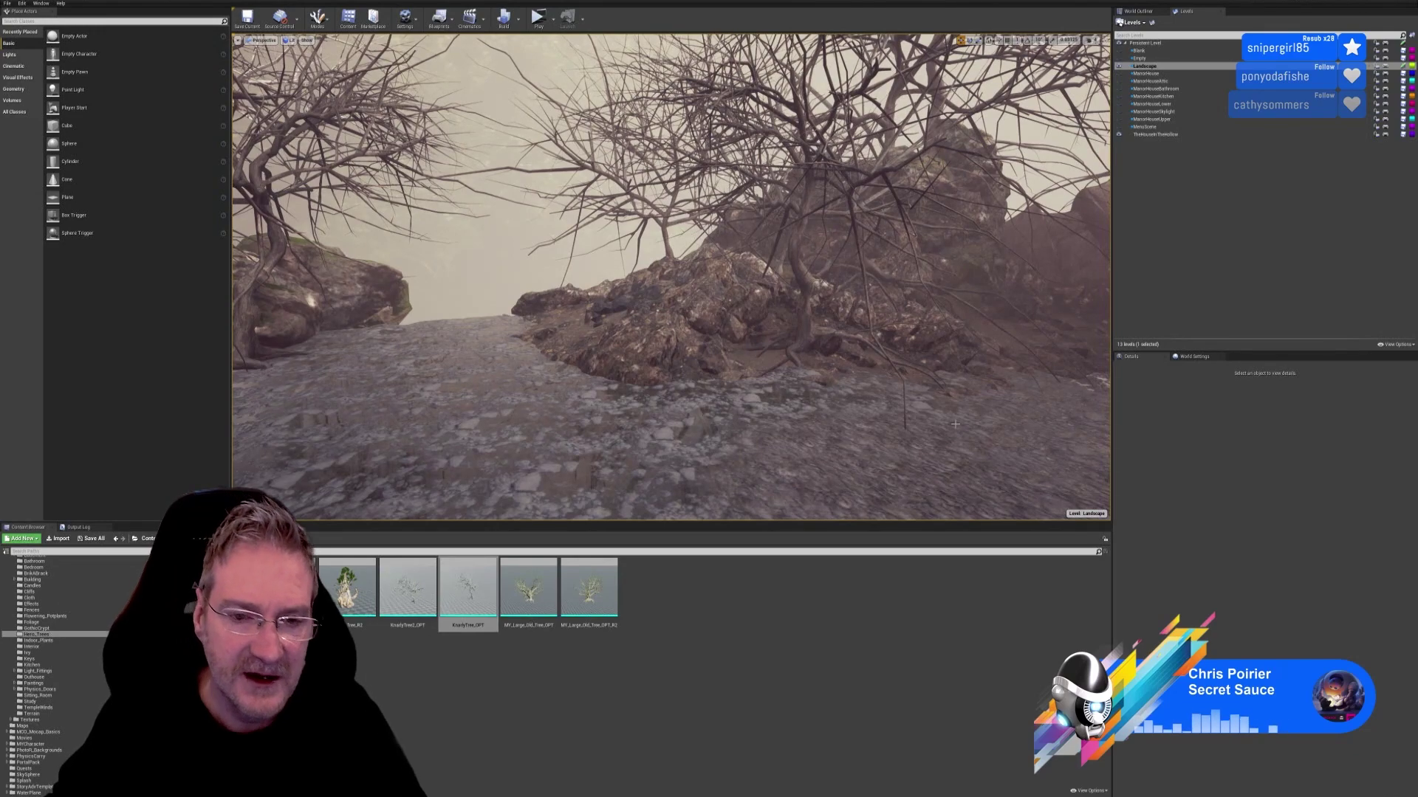
# Step: Fly the camera low over the wet rocky ground until the glowing gate comes into view
pyautogui.moveTo(670, 277); pyautogui.dragTo(453, 377, button='right')
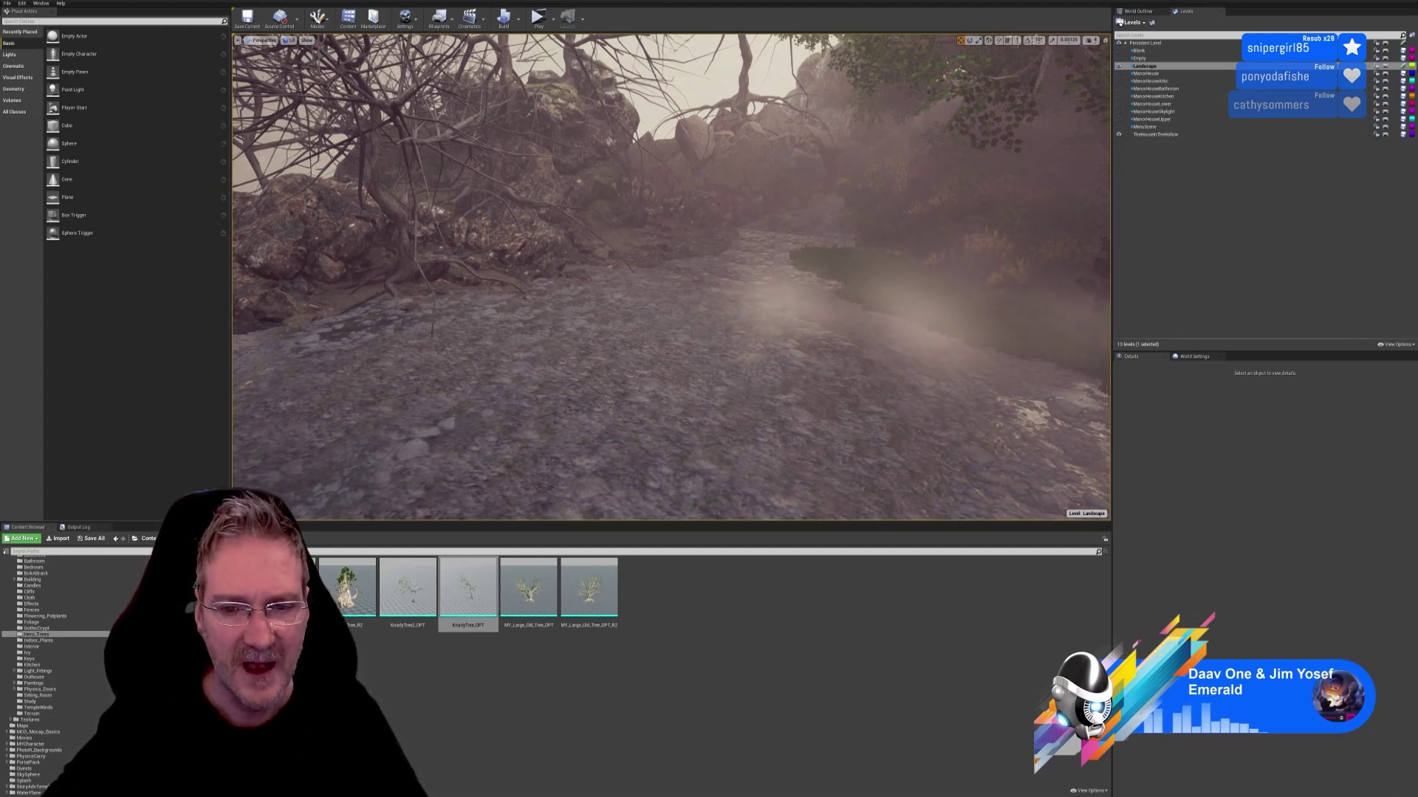
pyautogui.moveTo(674, 385); pyautogui.dragTo(657, 364, button='right')
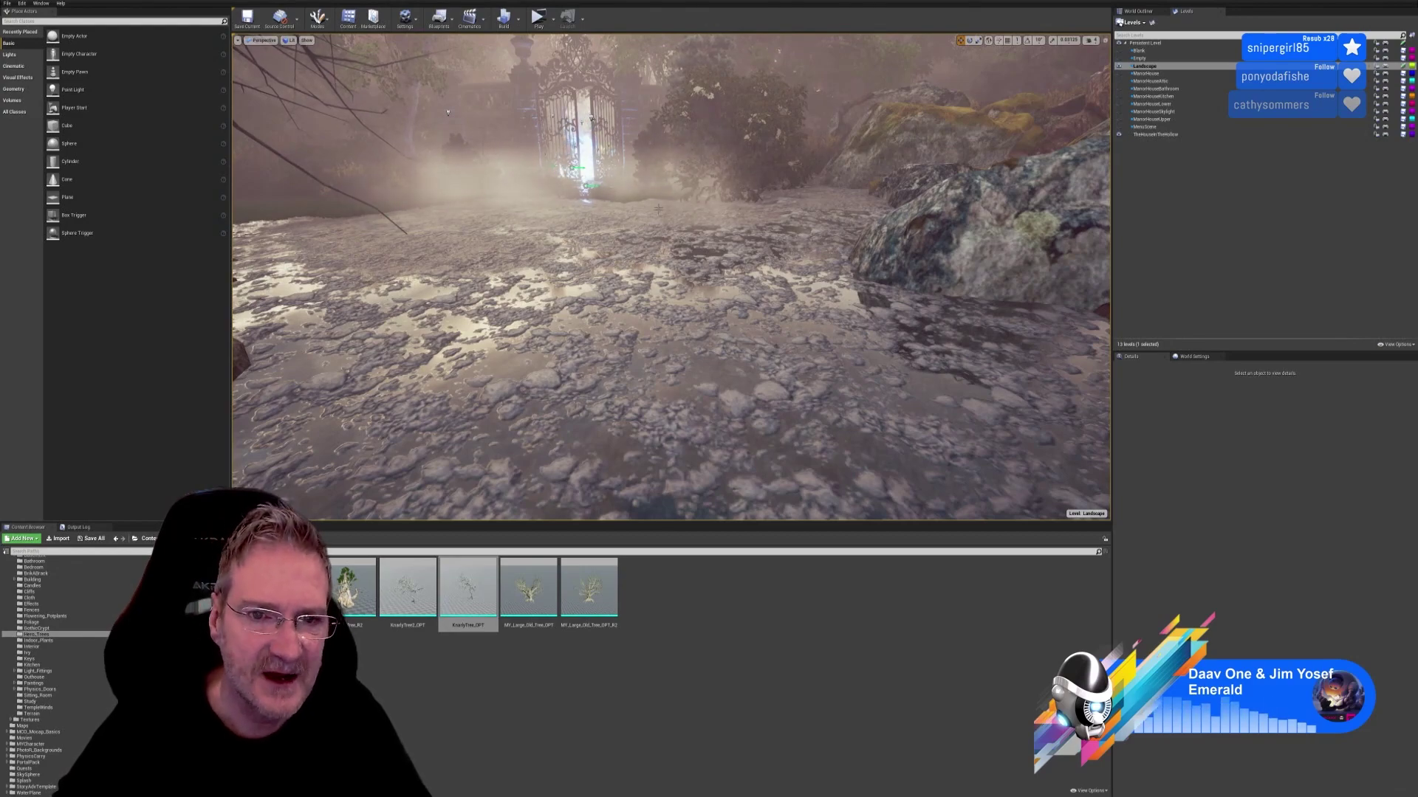
# Step: Fly past the glowing gate and turn right over the leaf-strewn, grassy ground
pyautogui.moveTo(447, 113); pyautogui.dragTo(519, 167, button='right')
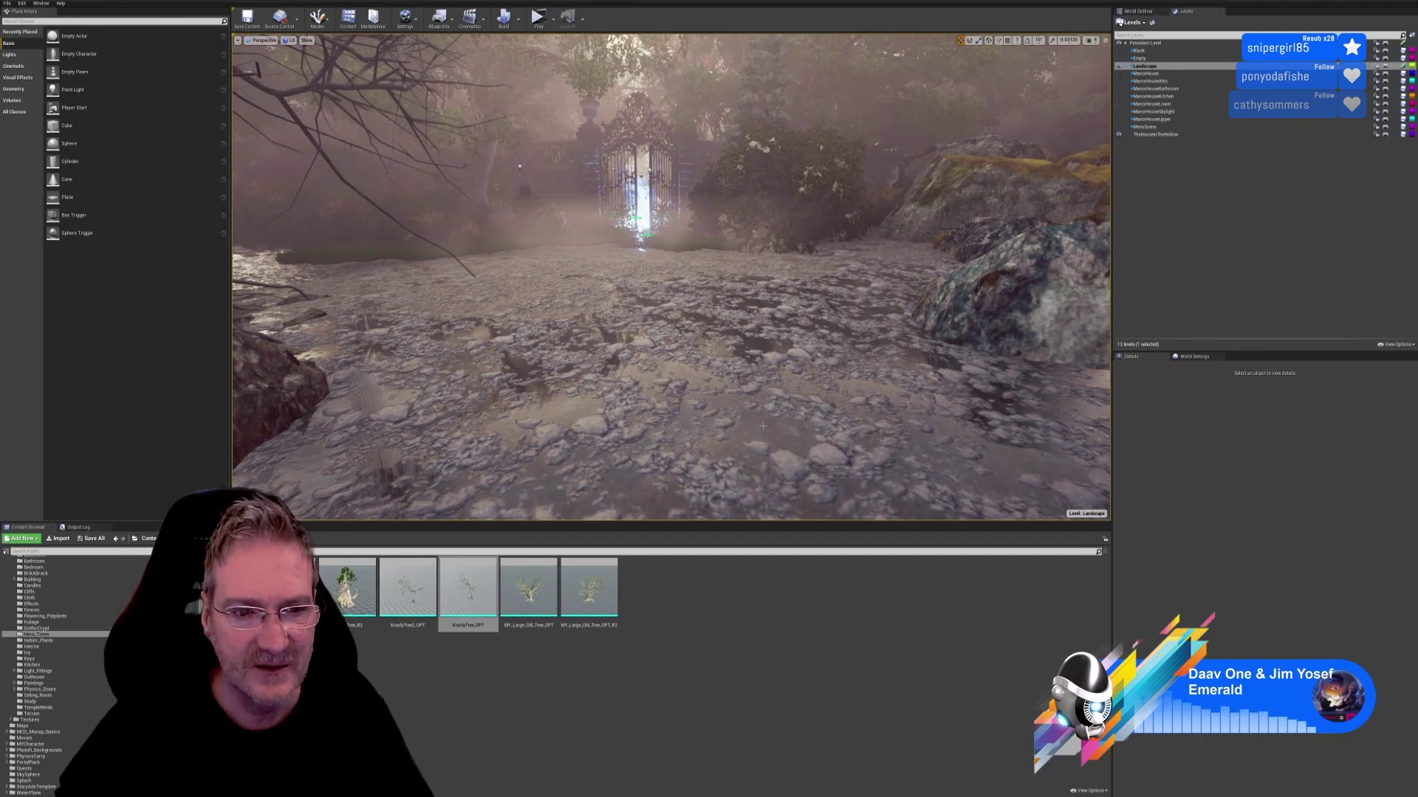
pyautogui.moveTo(763, 426); pyautogui.dragTo(636, 81, button='right')
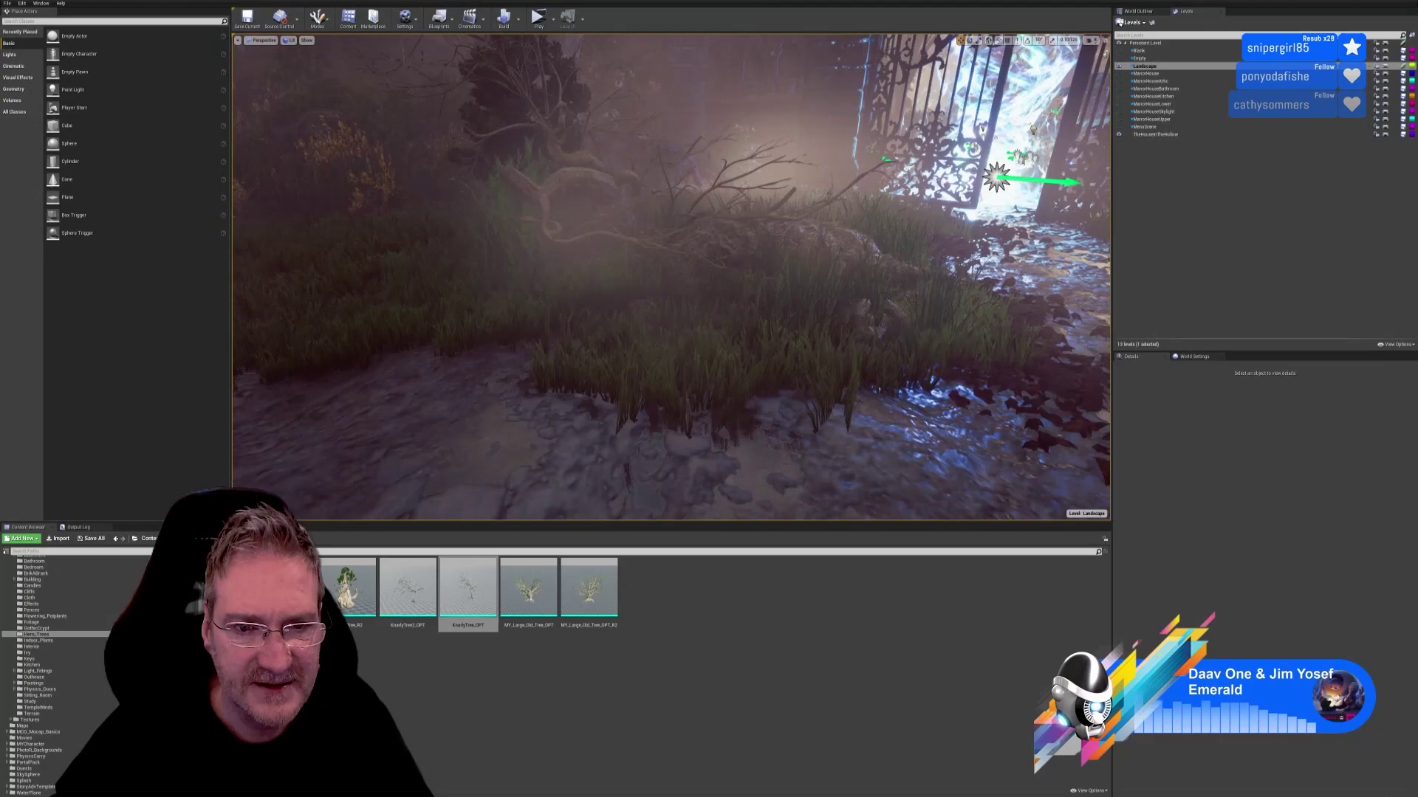
# Step: Fly forward through the grass to frame the bare dead tree beside the leafy tree
pyautogui.moveTo(671, 277); pyautogui.dragTo(621, 260, button='right')
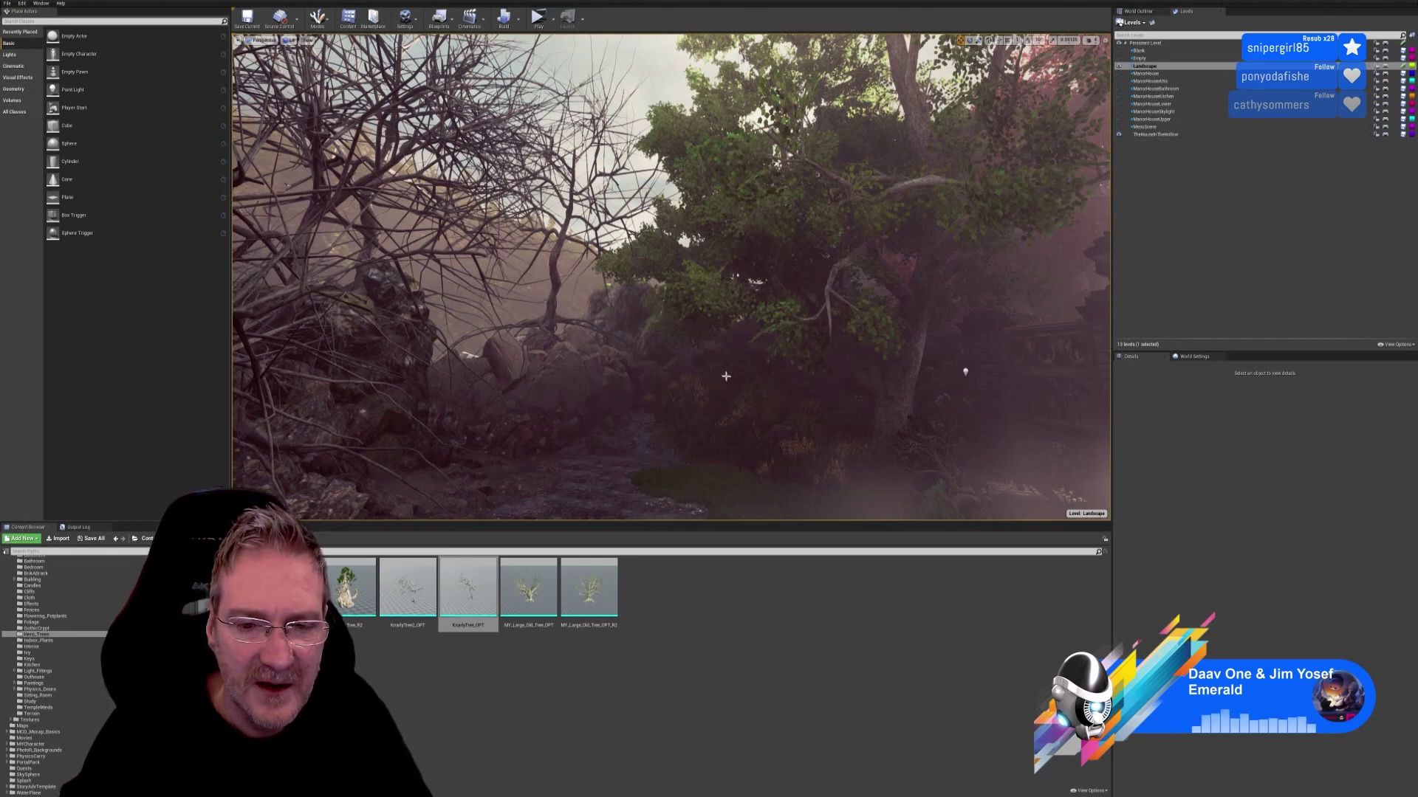
# Step: Turn from the trees and pull back over the rocky stream bed toward the distant gate
pyautogui.moveTo(721, 370); pyautogui.dragTo(493, 426, button='right')
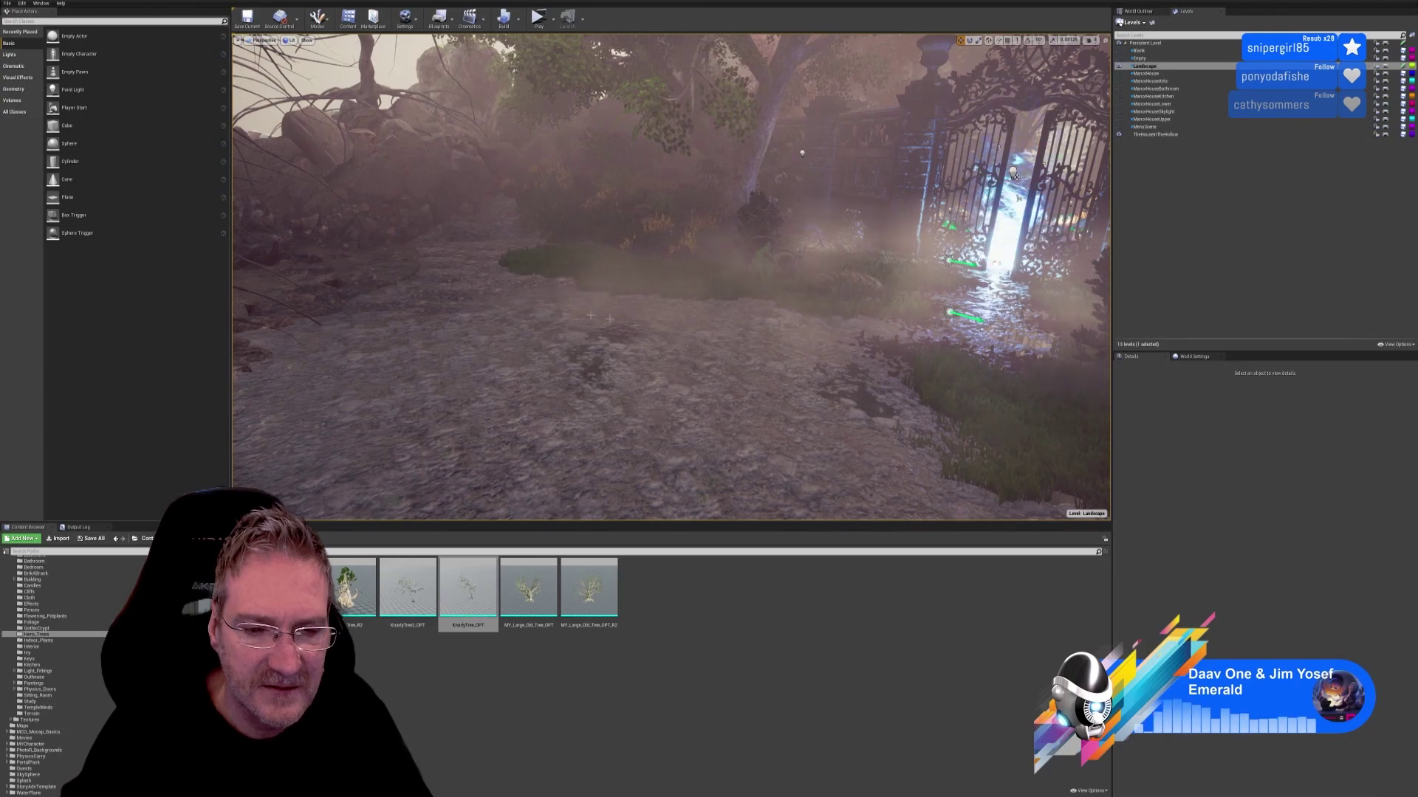
pyautogui.moveTo(498, 335); pyautogui.dragTo(581, 370, button='right')
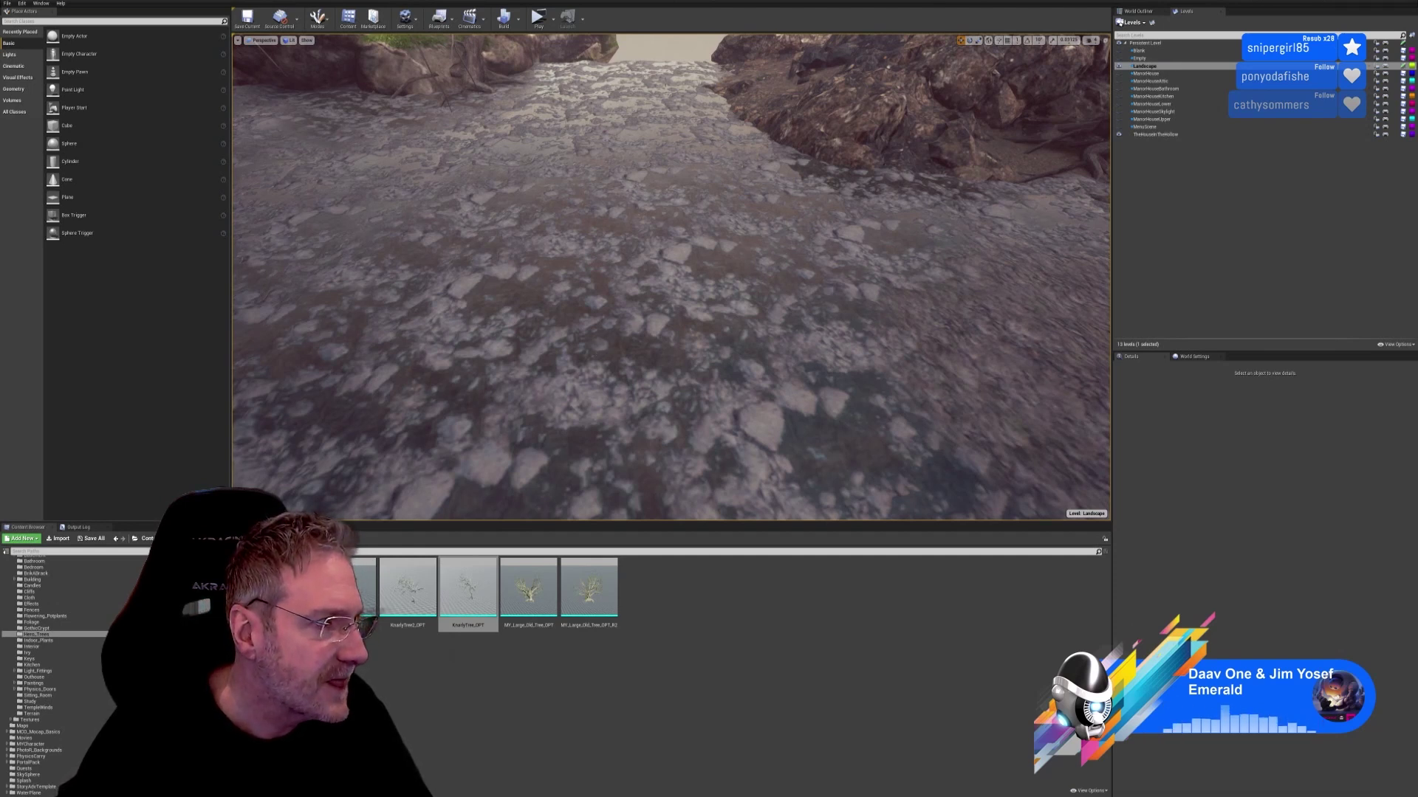
pyautogui.moveTo(665, 295); pyautogui.dragTo(576, 71, button='right')
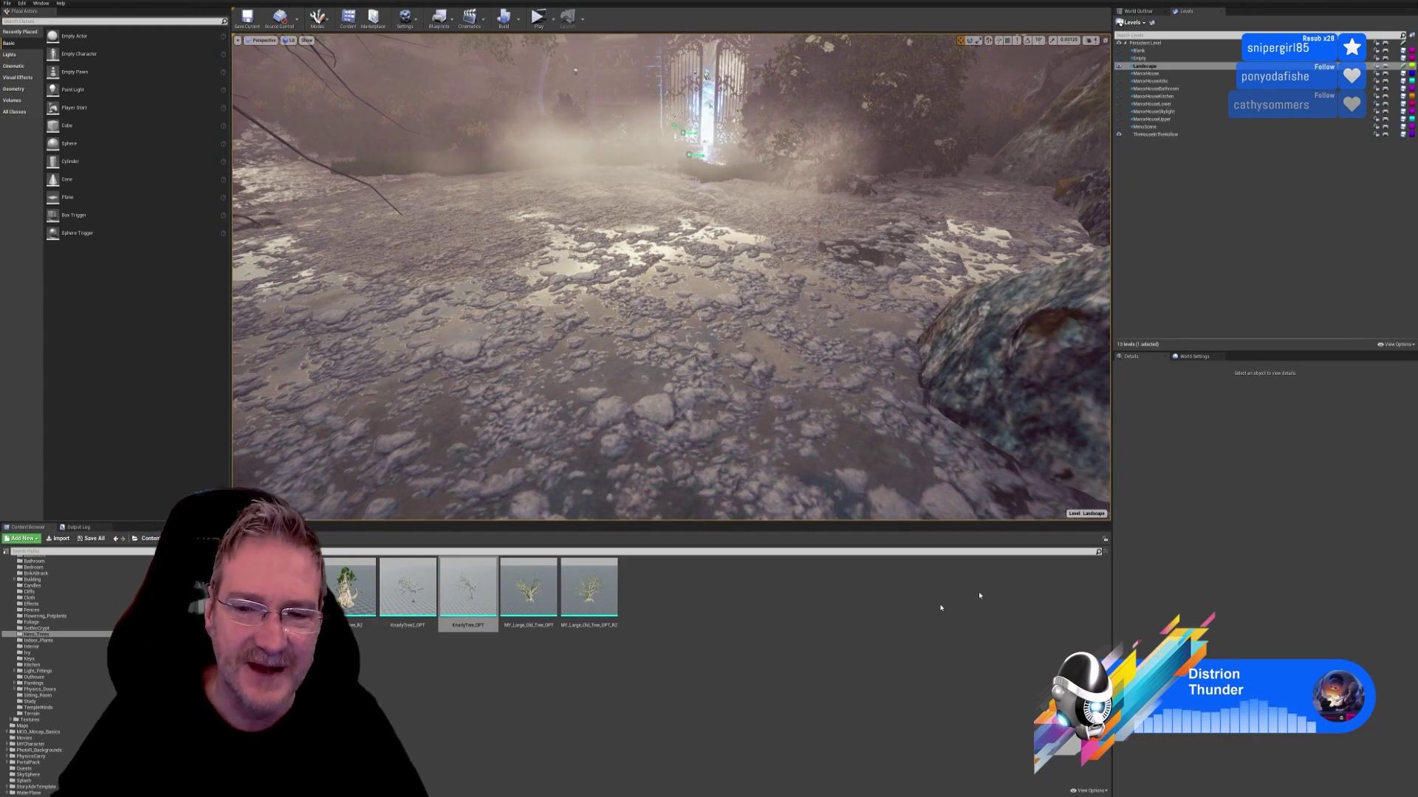
# Step: Fly in among the mossy rocks so the gate shows through bare twisted branches
pyautogui.moveTo(576, 70); pyautogui.dragTo(626, 44)
pyautogui.moveTo(627, 43); pyautogui.dragTo(560, 65, button='right')
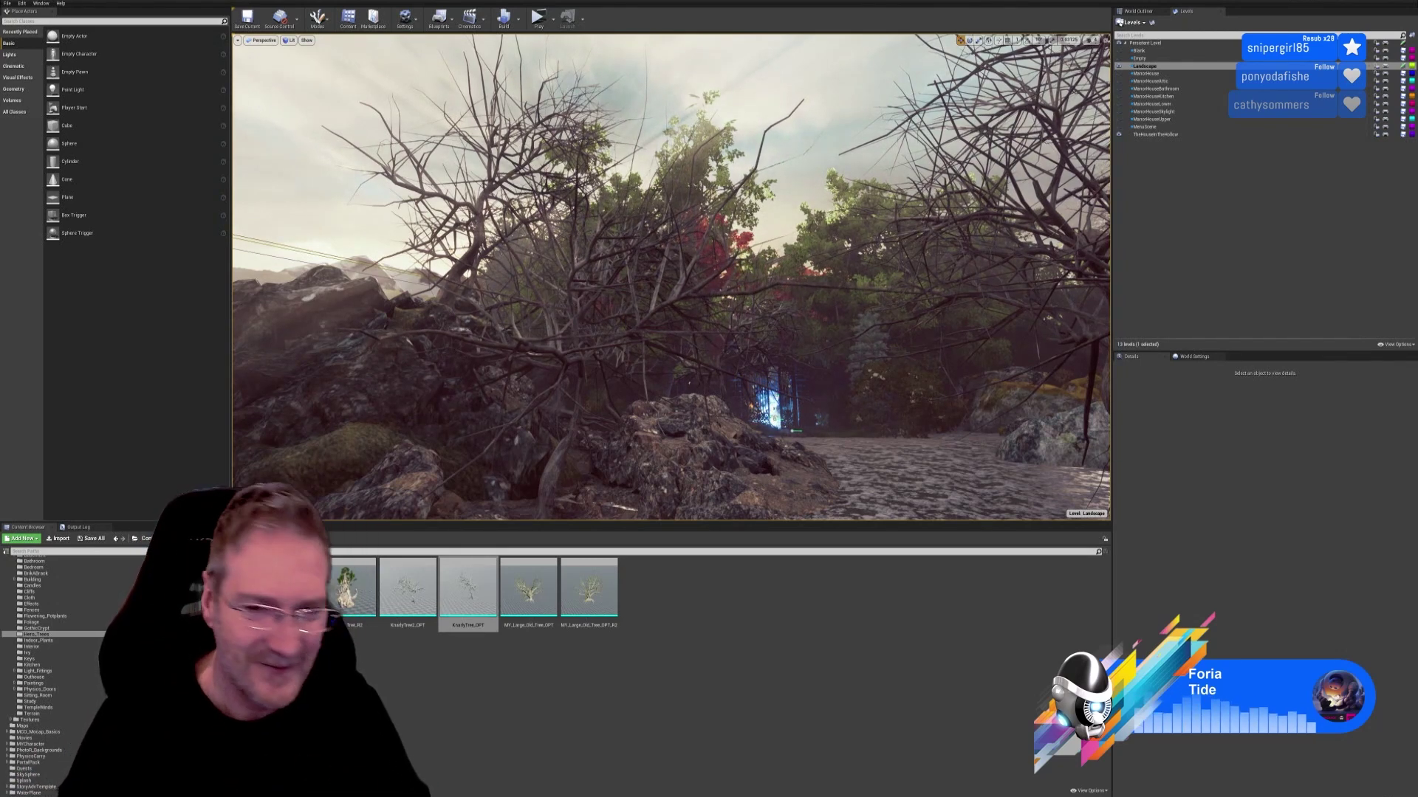
# Step: Save all changes to the forest level, then switch over to the web browser
pyautogui.moveTo(672, 277)
pyautogui.mouseDown(button='right')
pyautogui.moveTo(708, 273)
pyautogui.moveTo(619, 257)
pyautogui.moveTo(665, 260)
pyautogui.mouseUp(button='right')
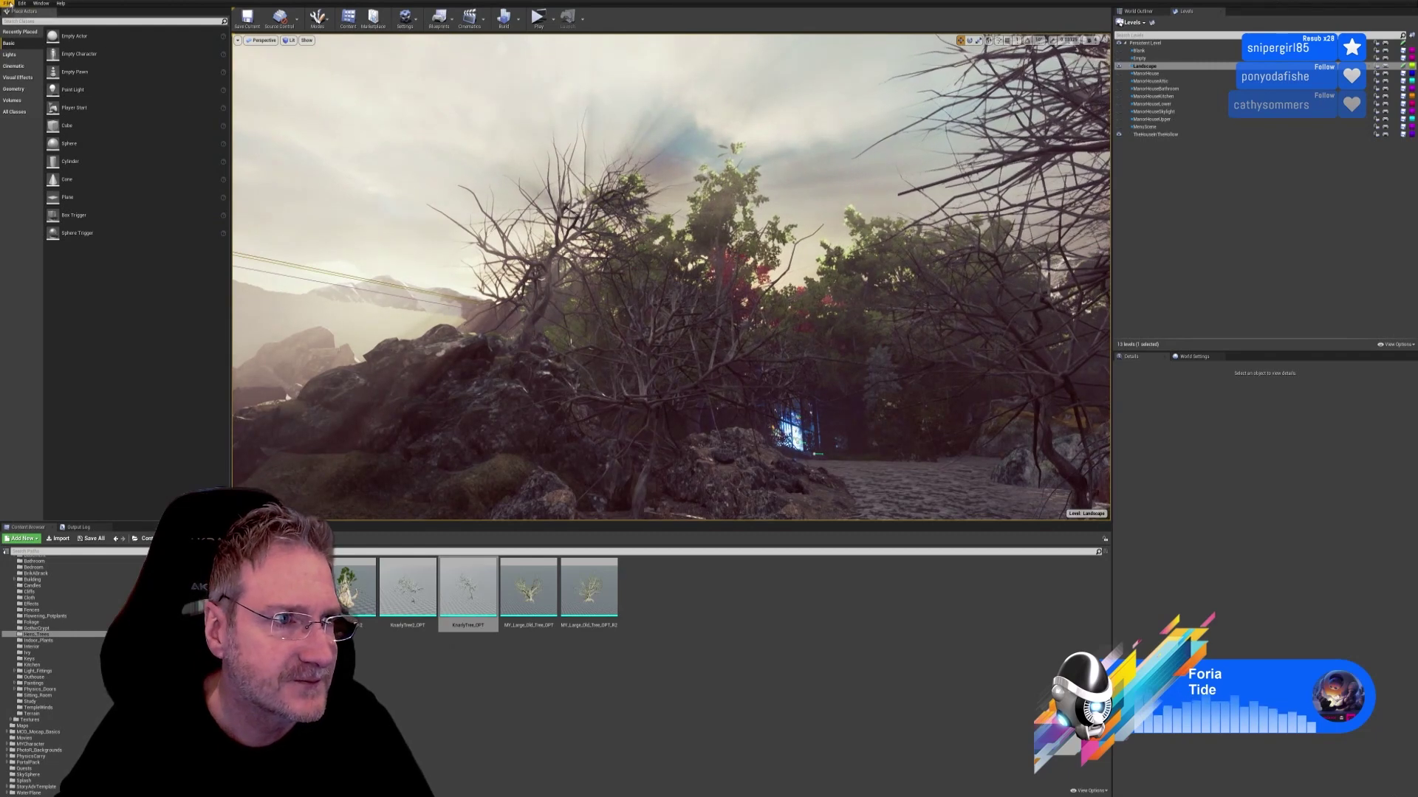
pyautogui.click(7, 3)
pyautogui.click(31, 69)
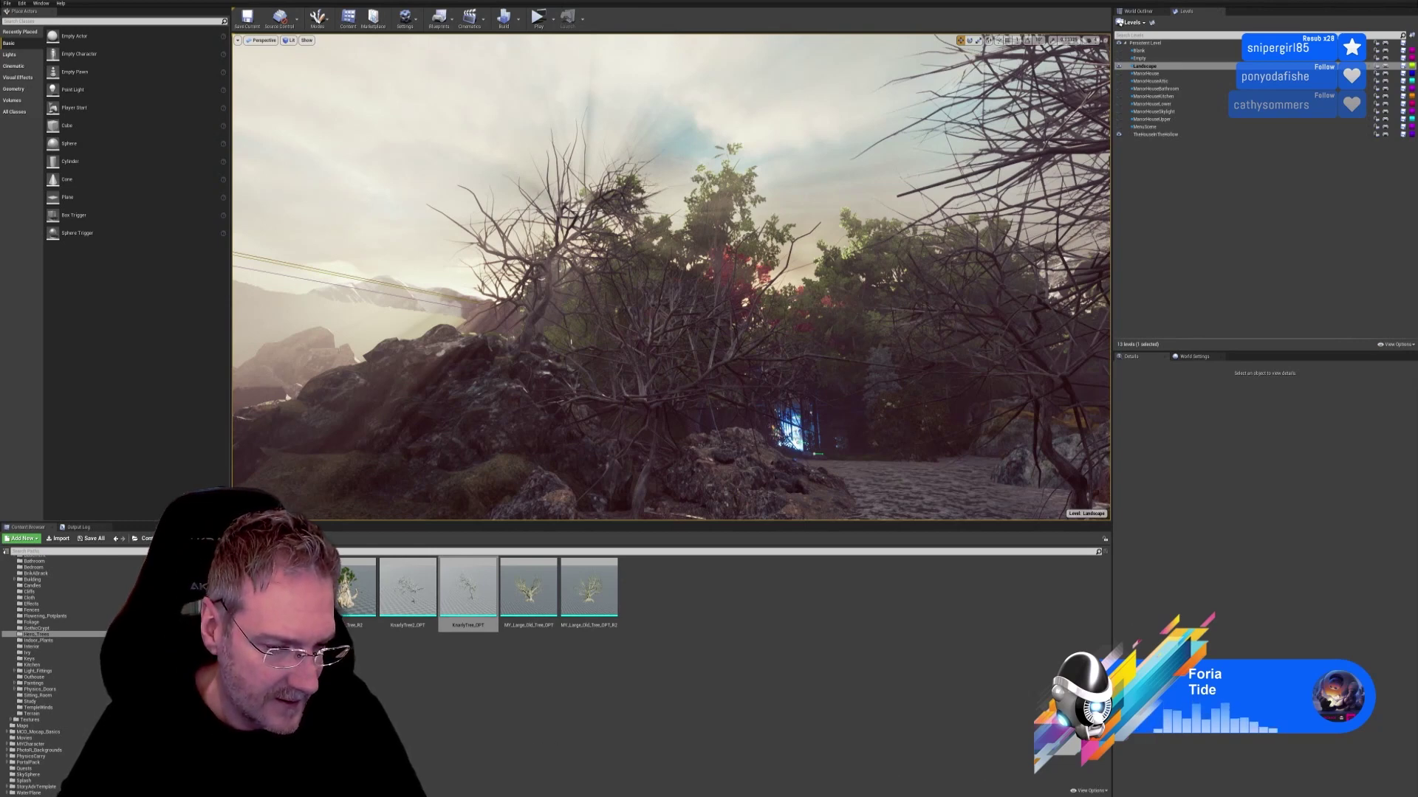
pyautogui.hotkey('alt', 'Tab')
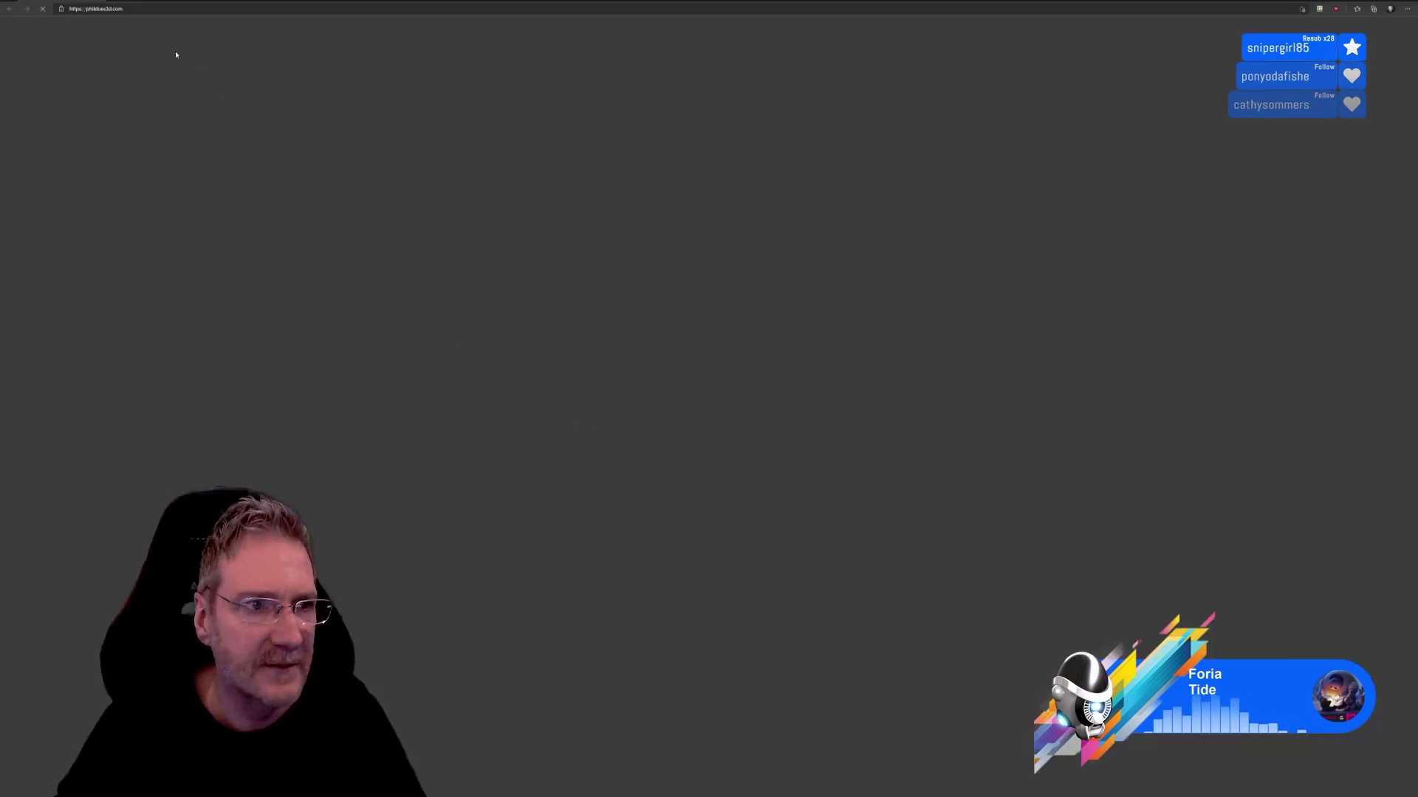
# Step: Load the copied Discord screenshot link showing wooden planks over grey carpet
pyautogui.hotkey('ctrl', 'l')
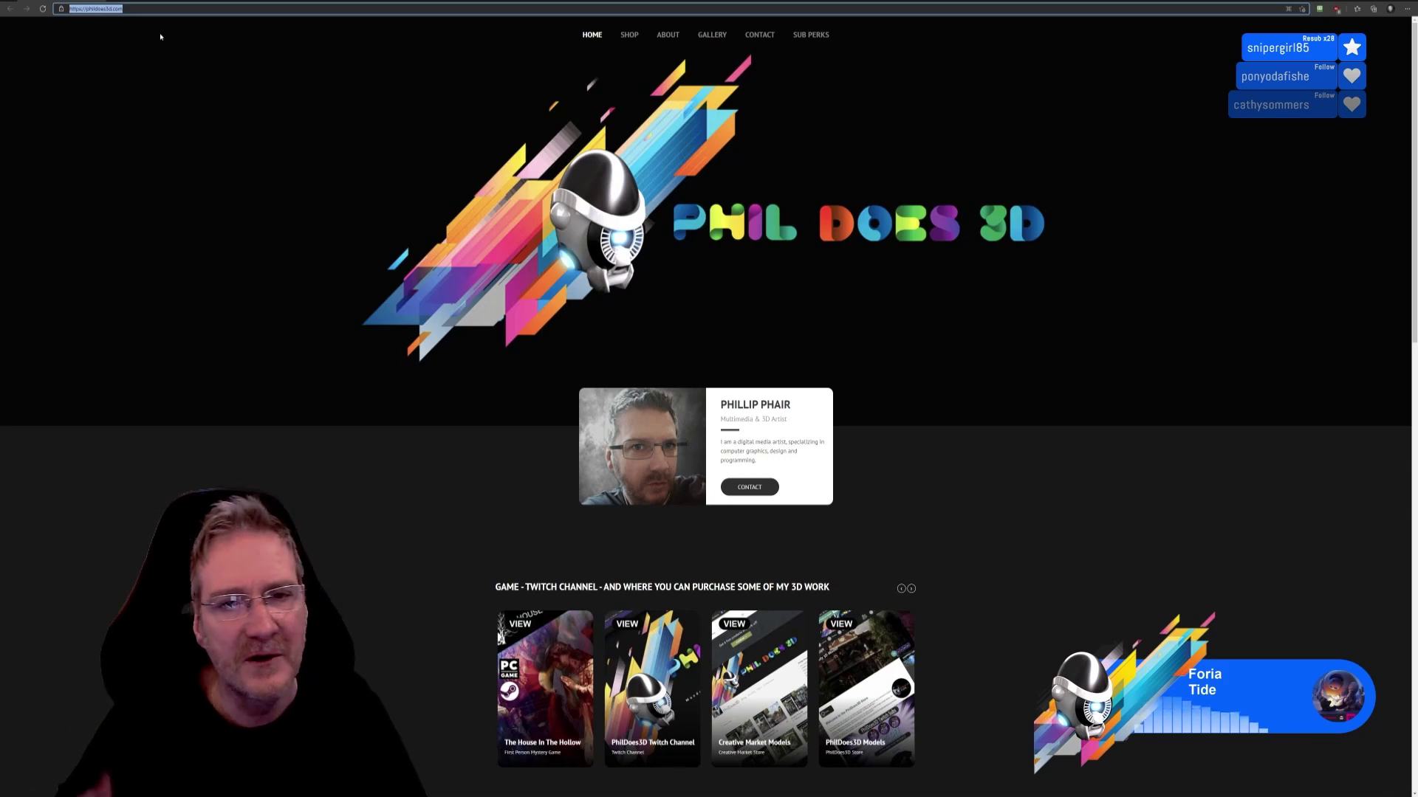
pyautogui.hotkey('ctrl', 'v')
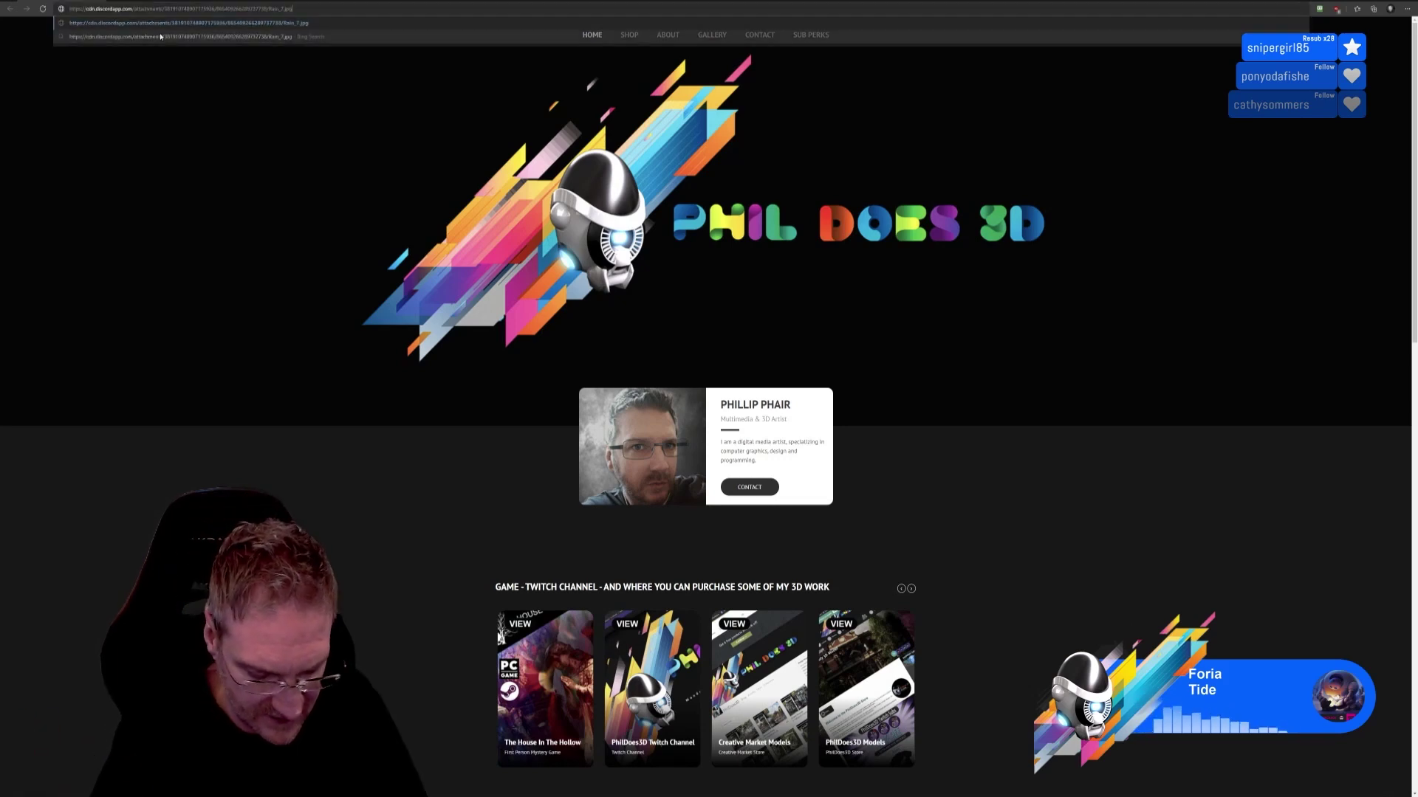
pyautogui.press('Return')
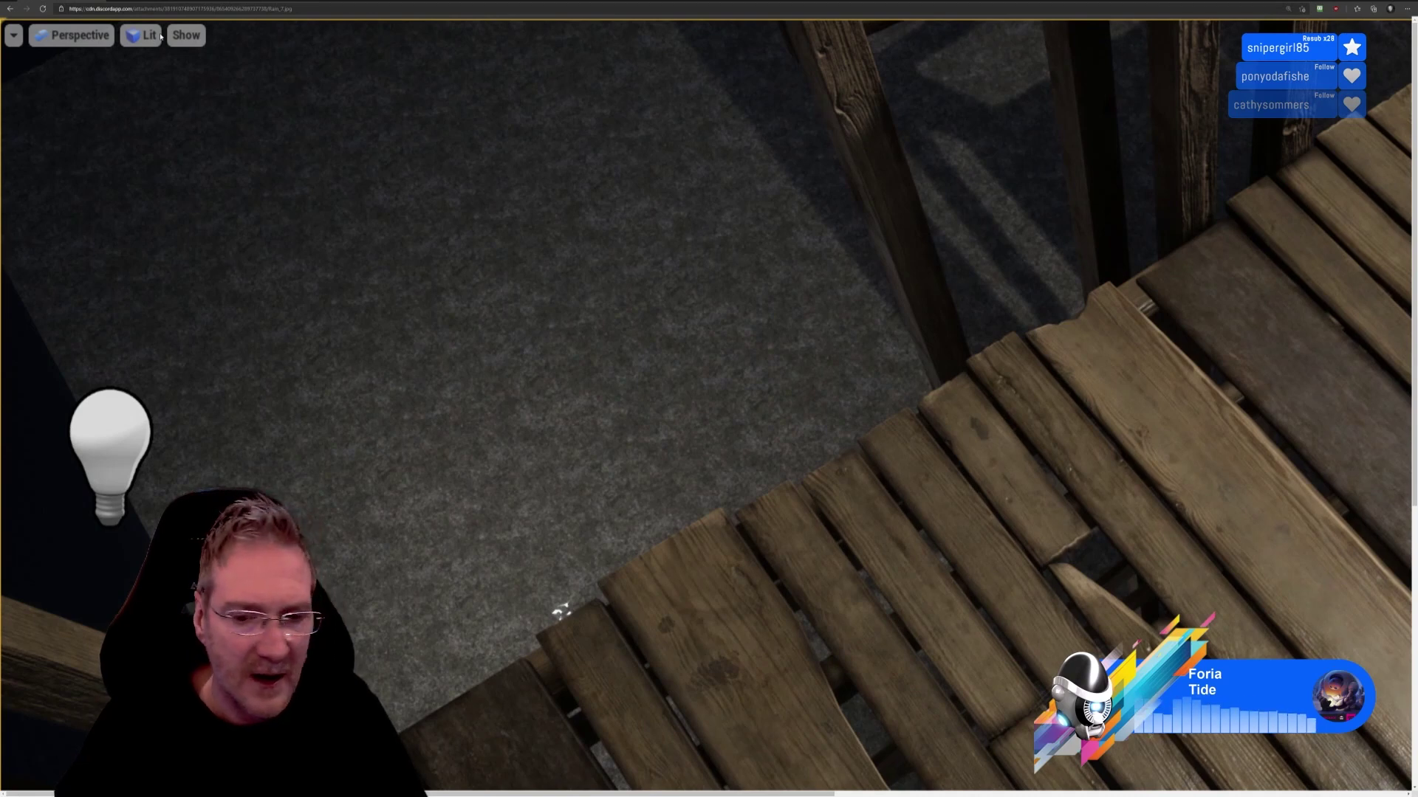
# Step: Open the Water_and_Dirt.jpg screenshot link in a new browser tab
pyautogui.keyDown('ctrl'); pyautogui.scroll(-4, 639, 378); pyautogui.keyUp('ctrl')
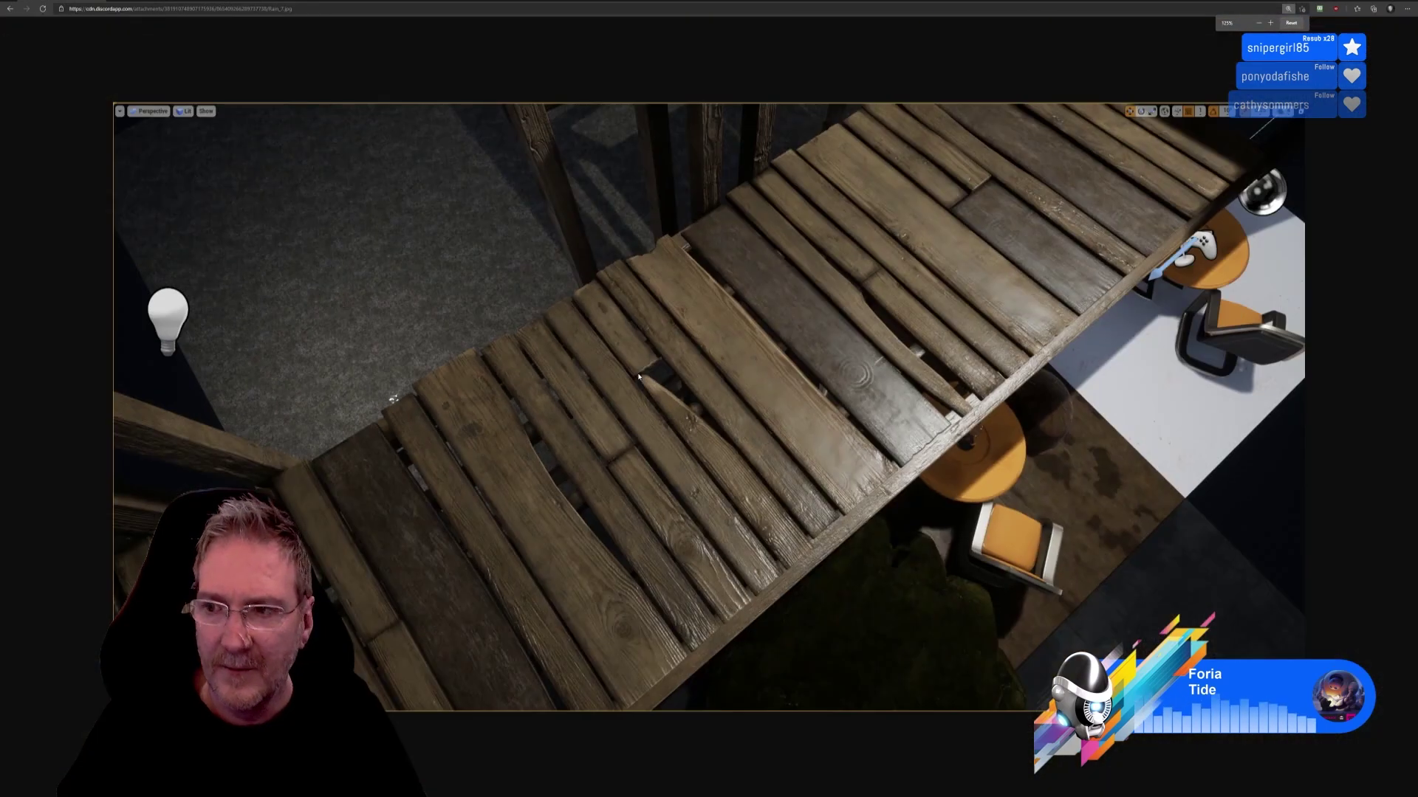
pyautogui.keyDown('ctrl'); pyautogui.scroll(1, 638, 377); pyautogui.keyUp('ctrl')
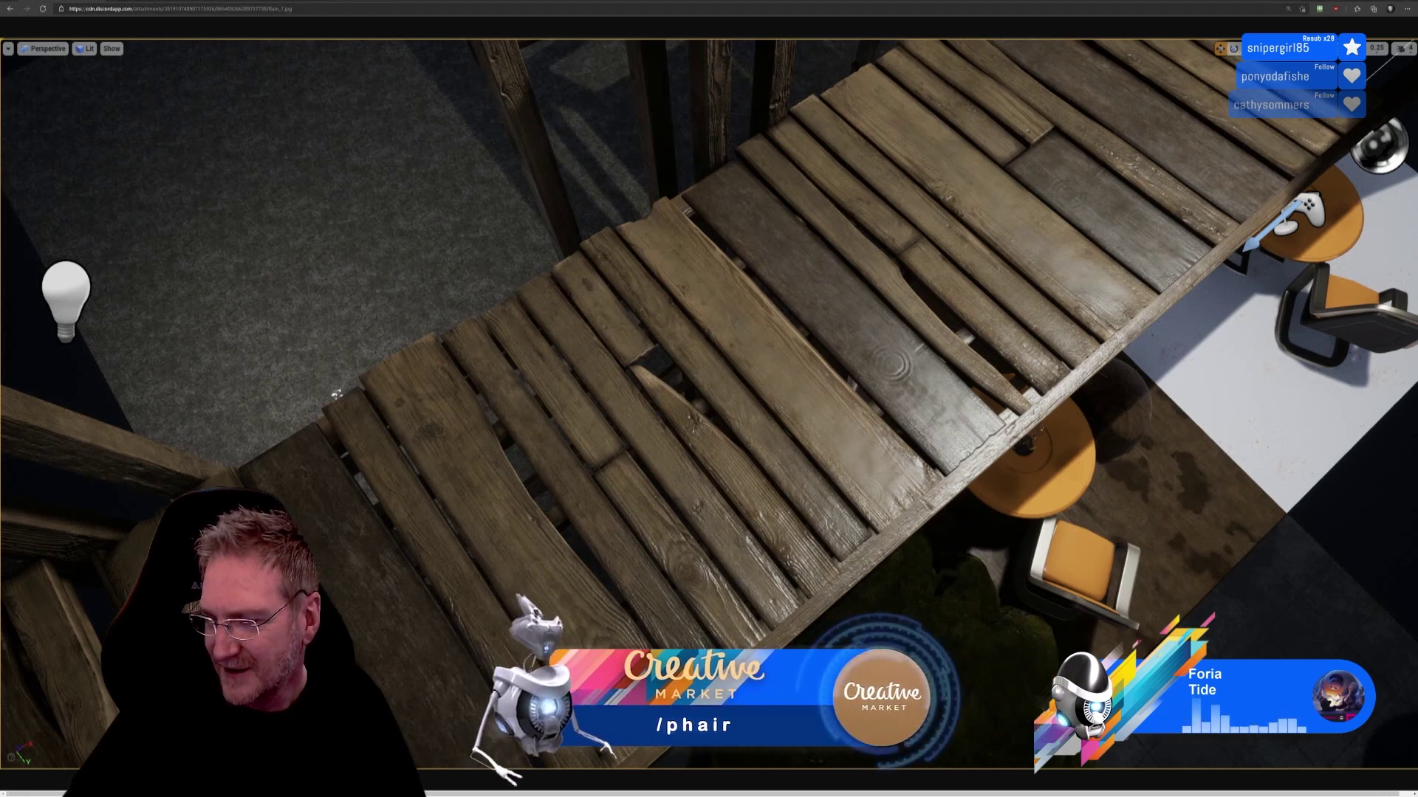
pyautogui.hotkey('ctrl', 't')
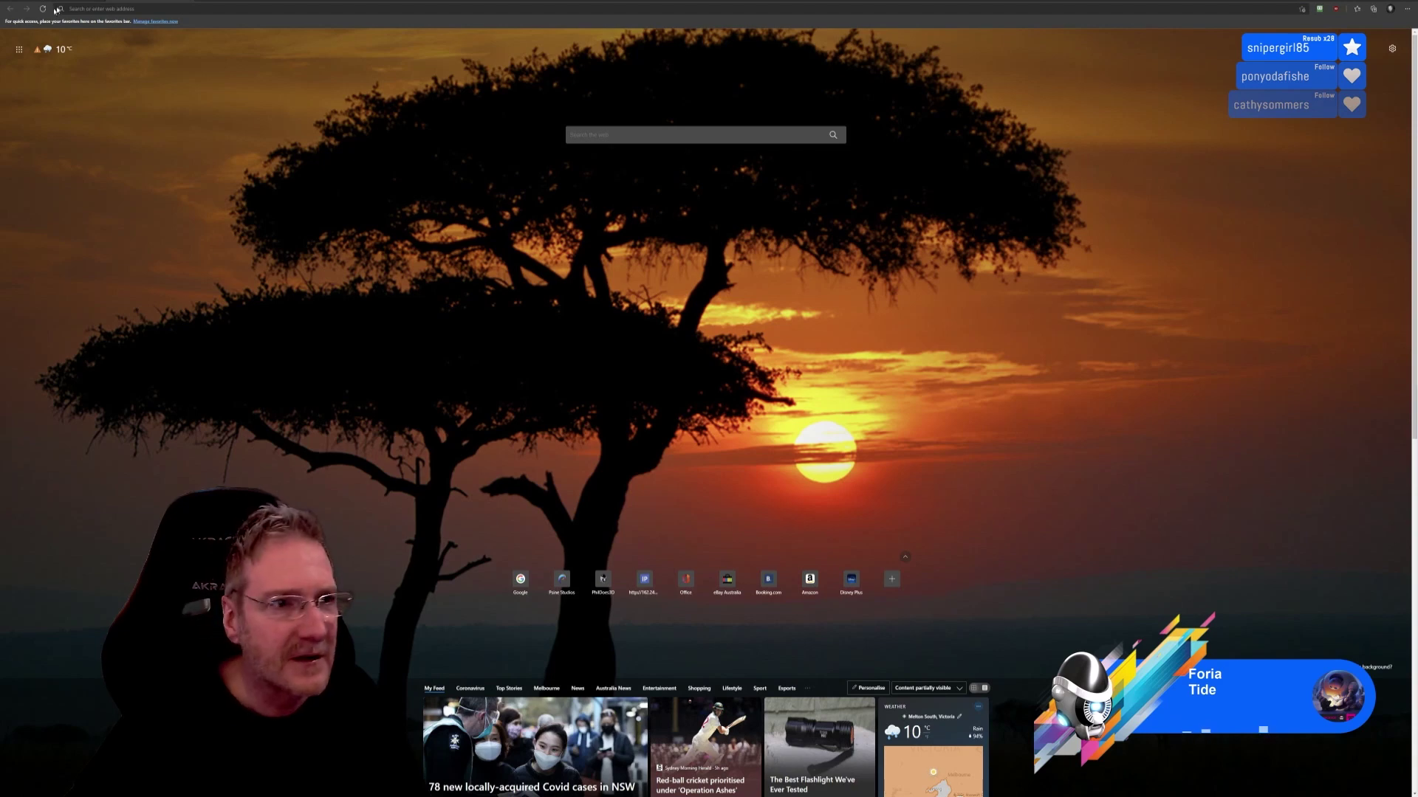
pyautogui.click(141, 9)
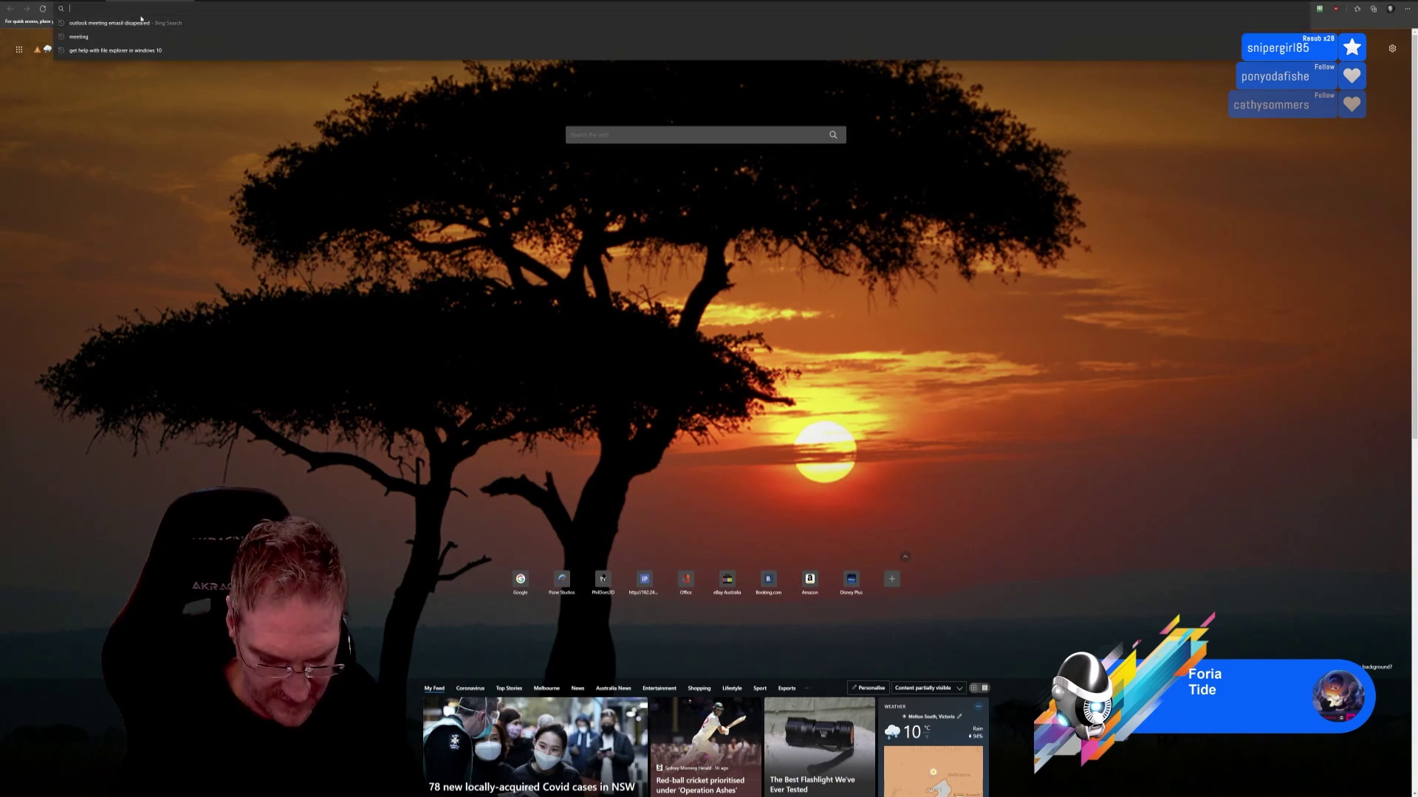
pyautogui.hotkey('ctrl', 'v')
pyautogui.press('Return')
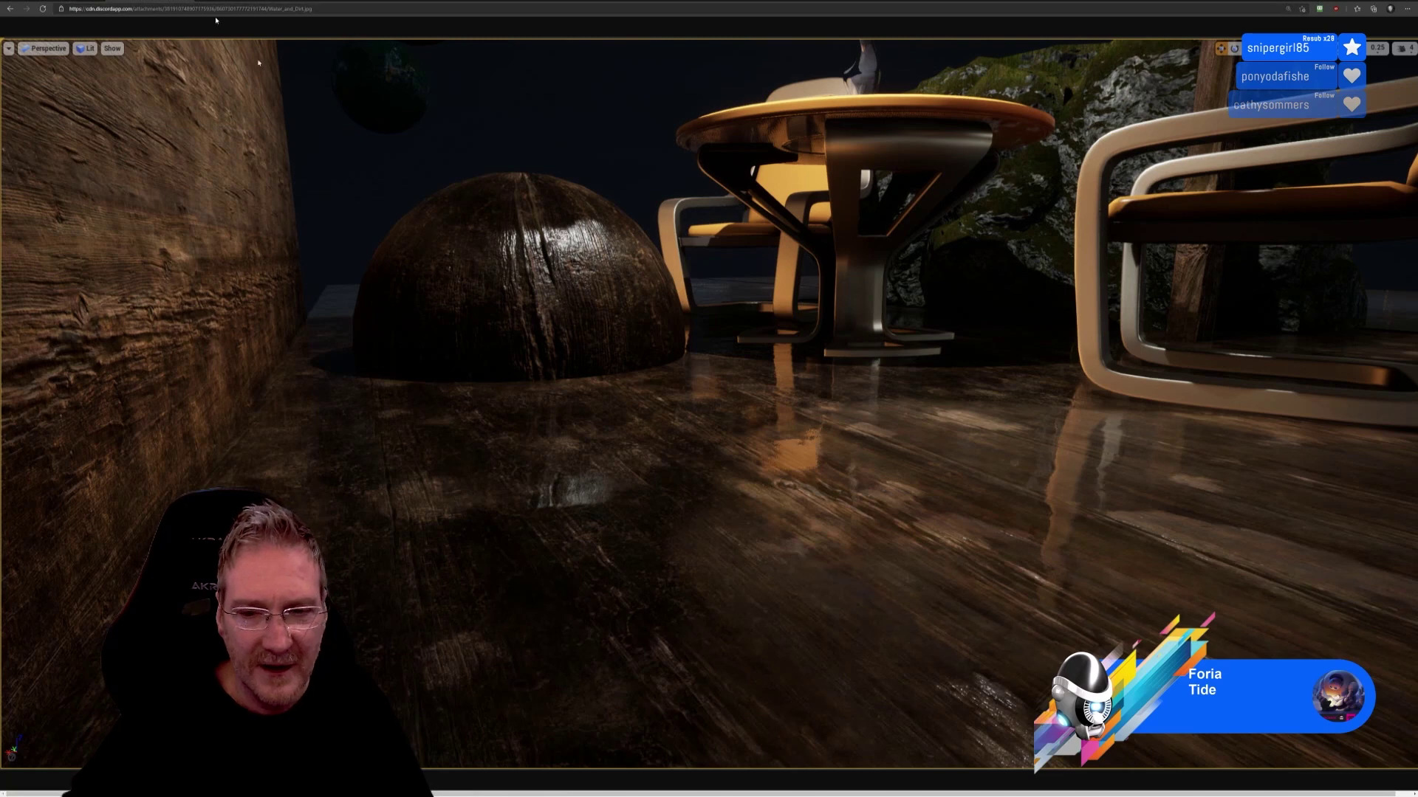
# Step: Compare the Rain_7.jpg walkway tab, then return to the Water_and_Dirt.jpg tab
pyautogui.keyDown('ctrl'); pyautogui.scroll(-1, 716, 404); pyautogui.keyUp('ctrl')
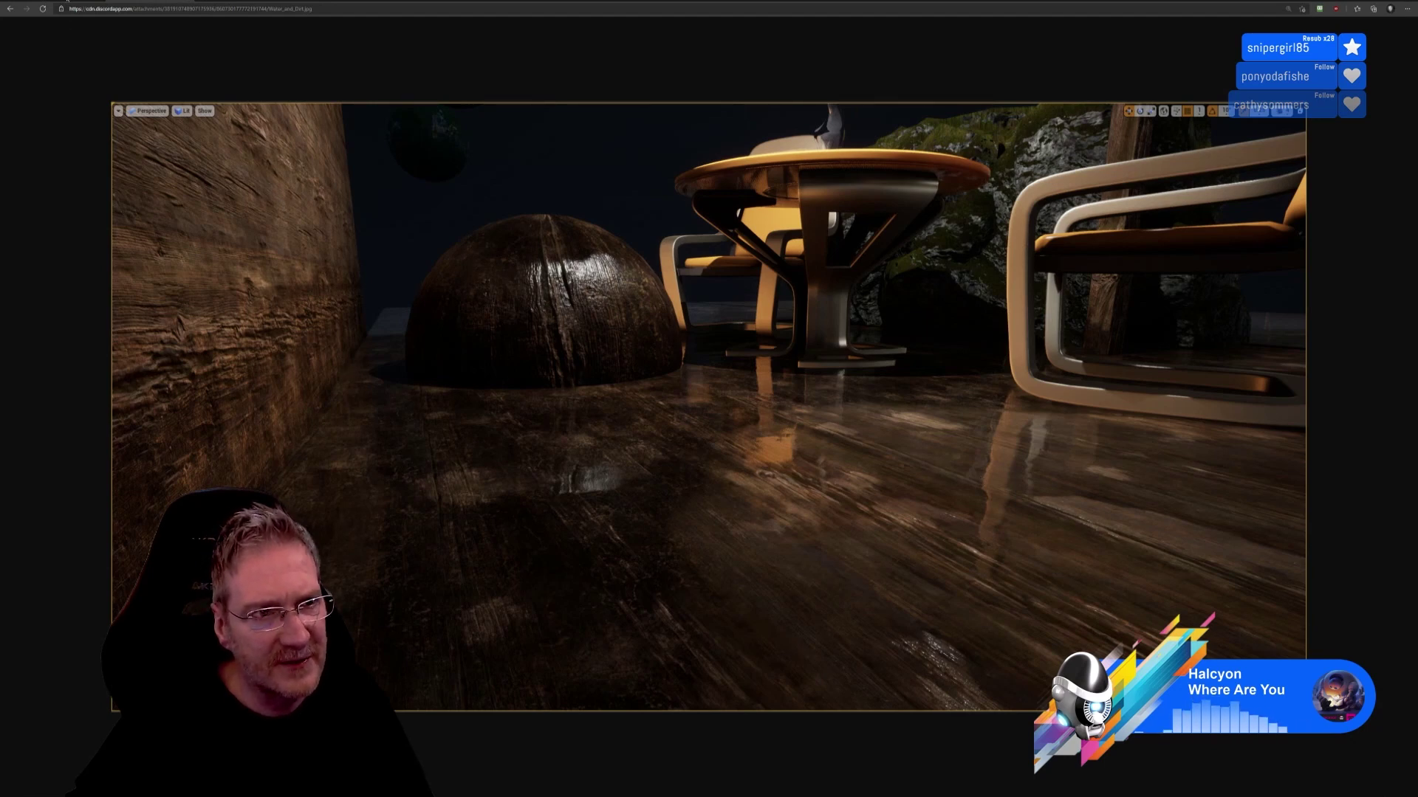
pyautogui.hotkey('ctrl', 'Tab')
pyautogui.hotkey('ctrl', 'shift', 'Tab')
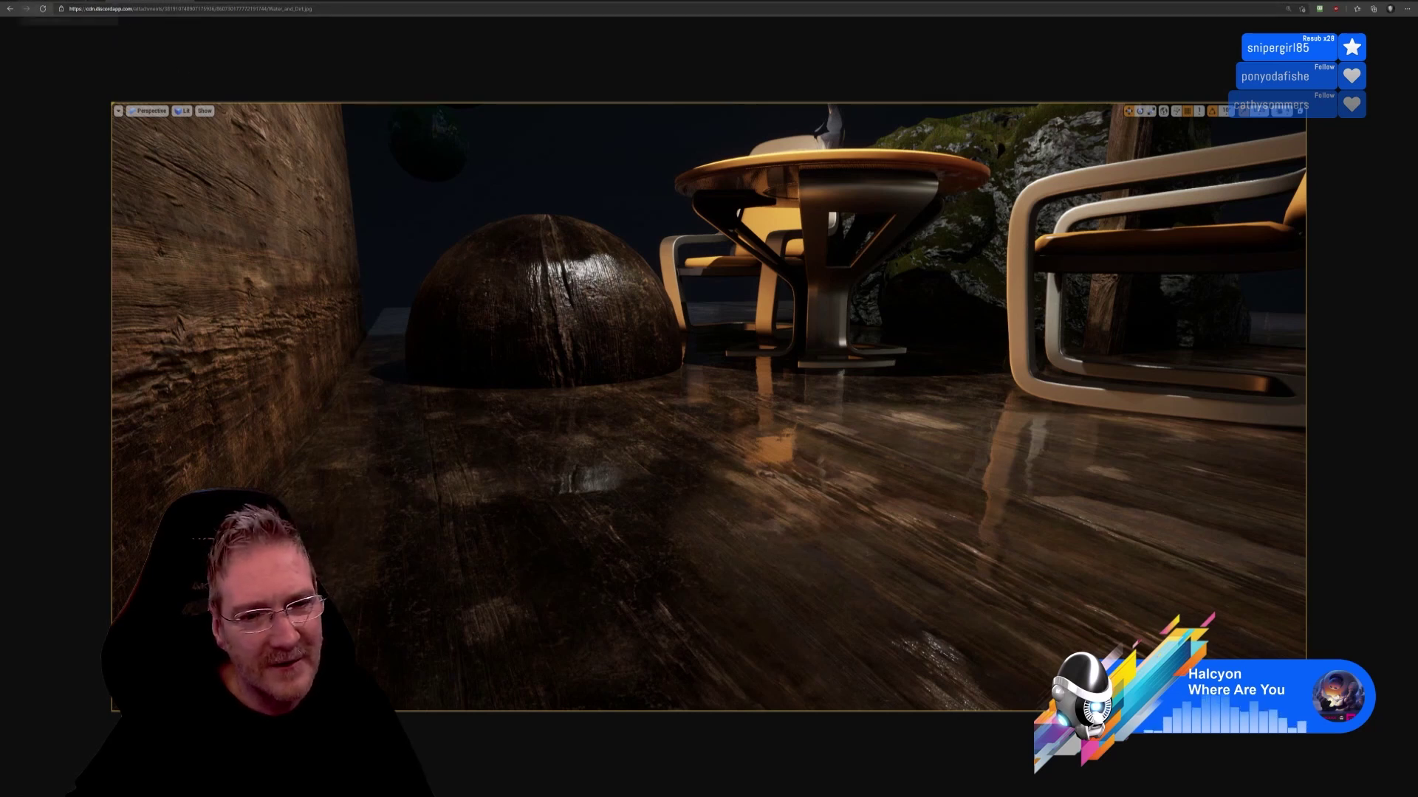
pyautogui.click(44, 3)
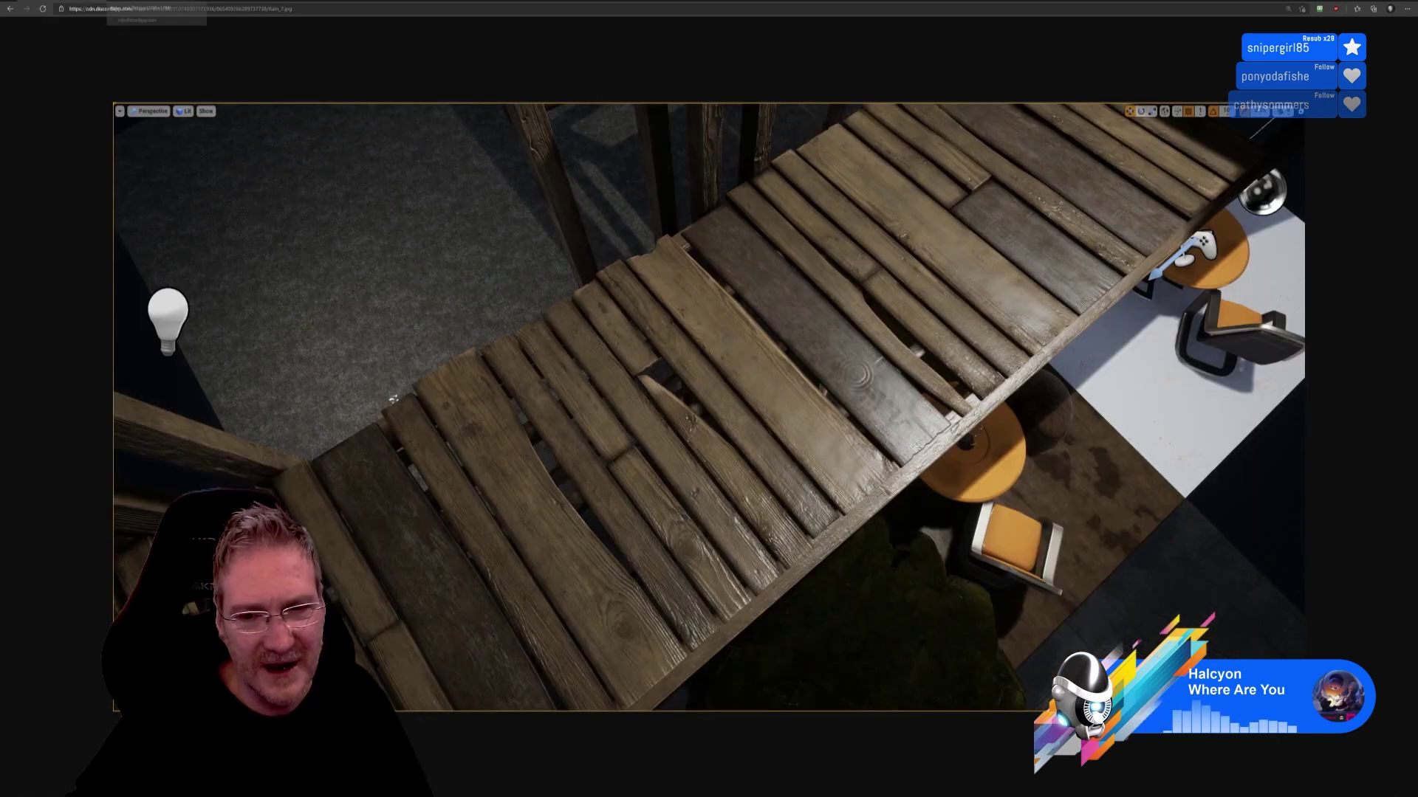
pyautogui.click(130, 3)
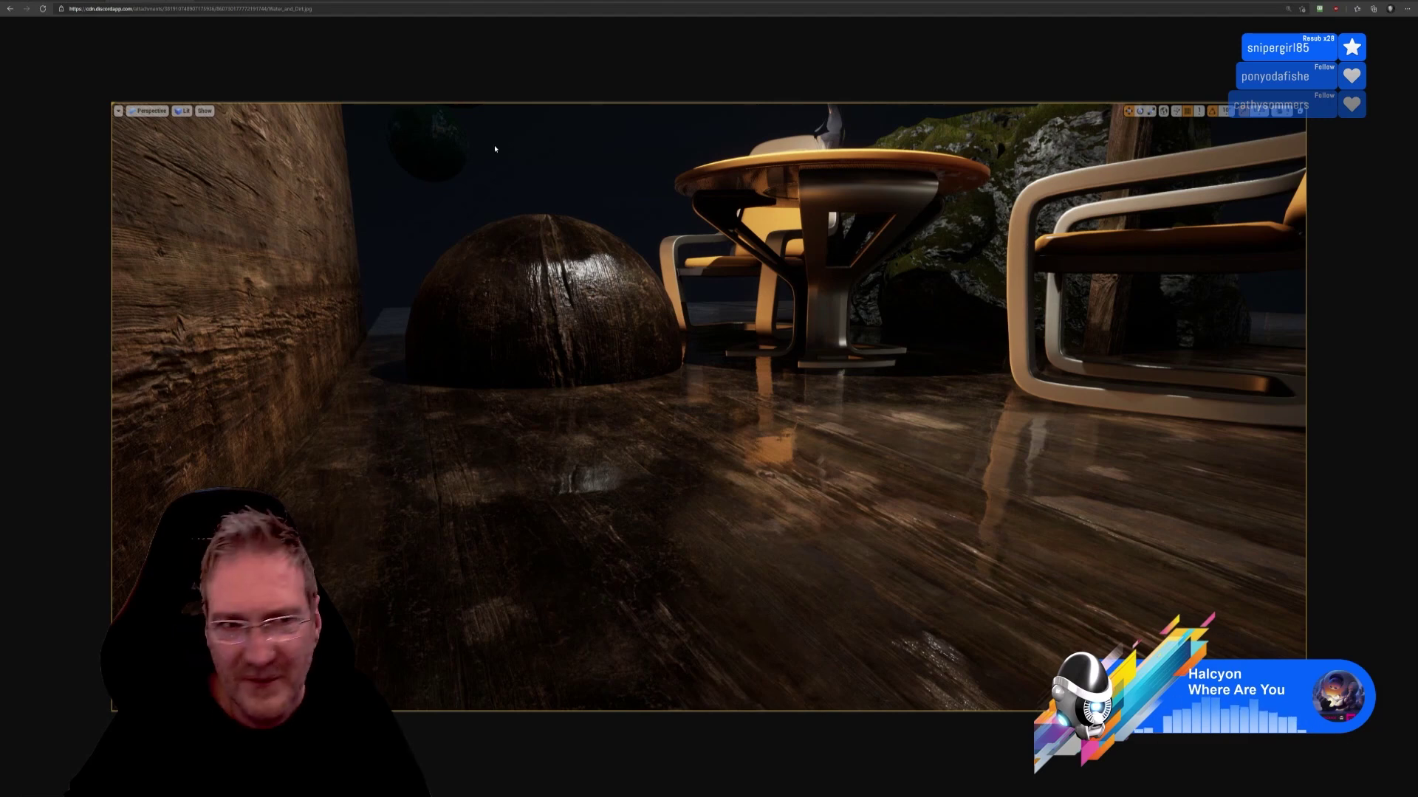
# Step: Open the shipping container render link in a new tab and zoom in
pyautogui.hotkey('ctrl', 't')
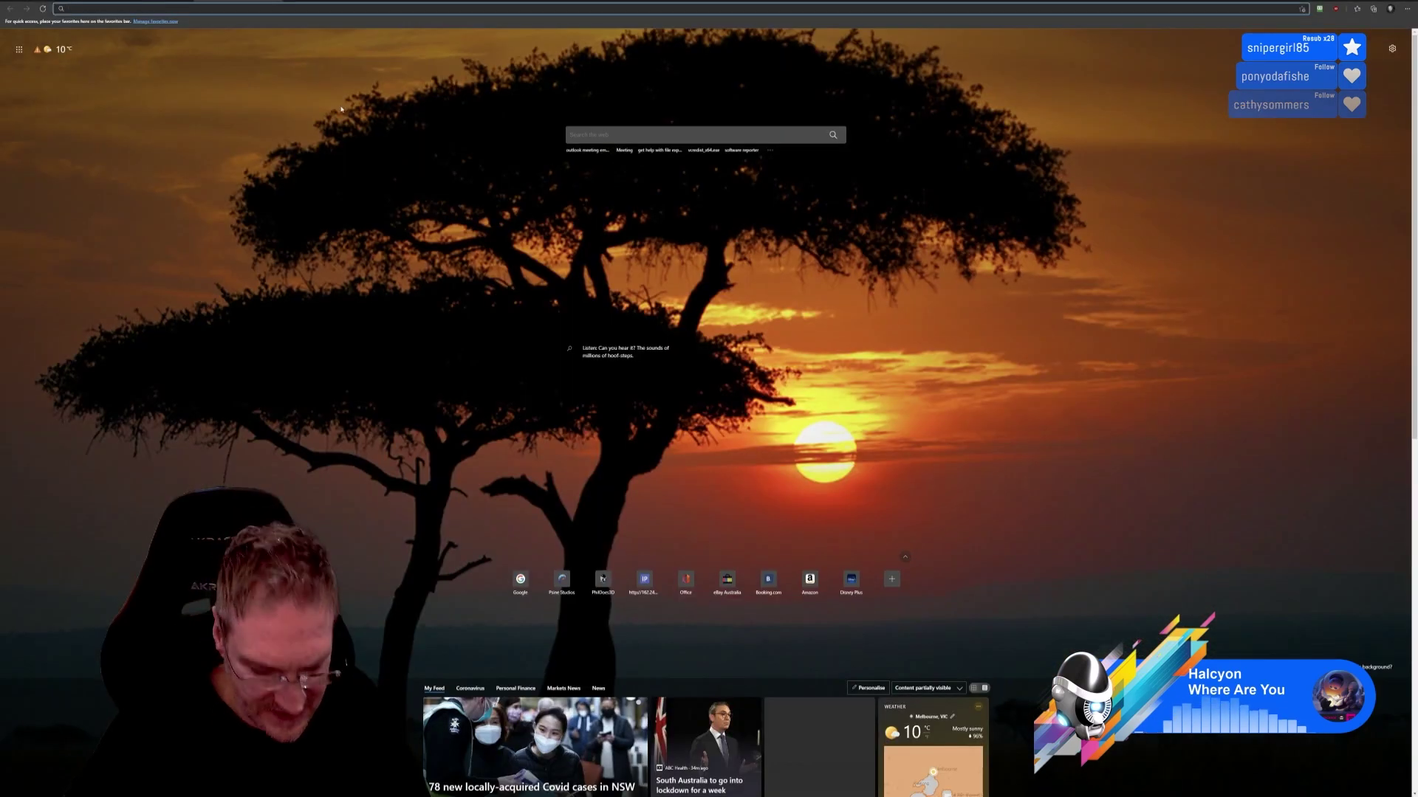
pyautogui.hotkey('ctrl', 'v')
pyautogui.press('Return')
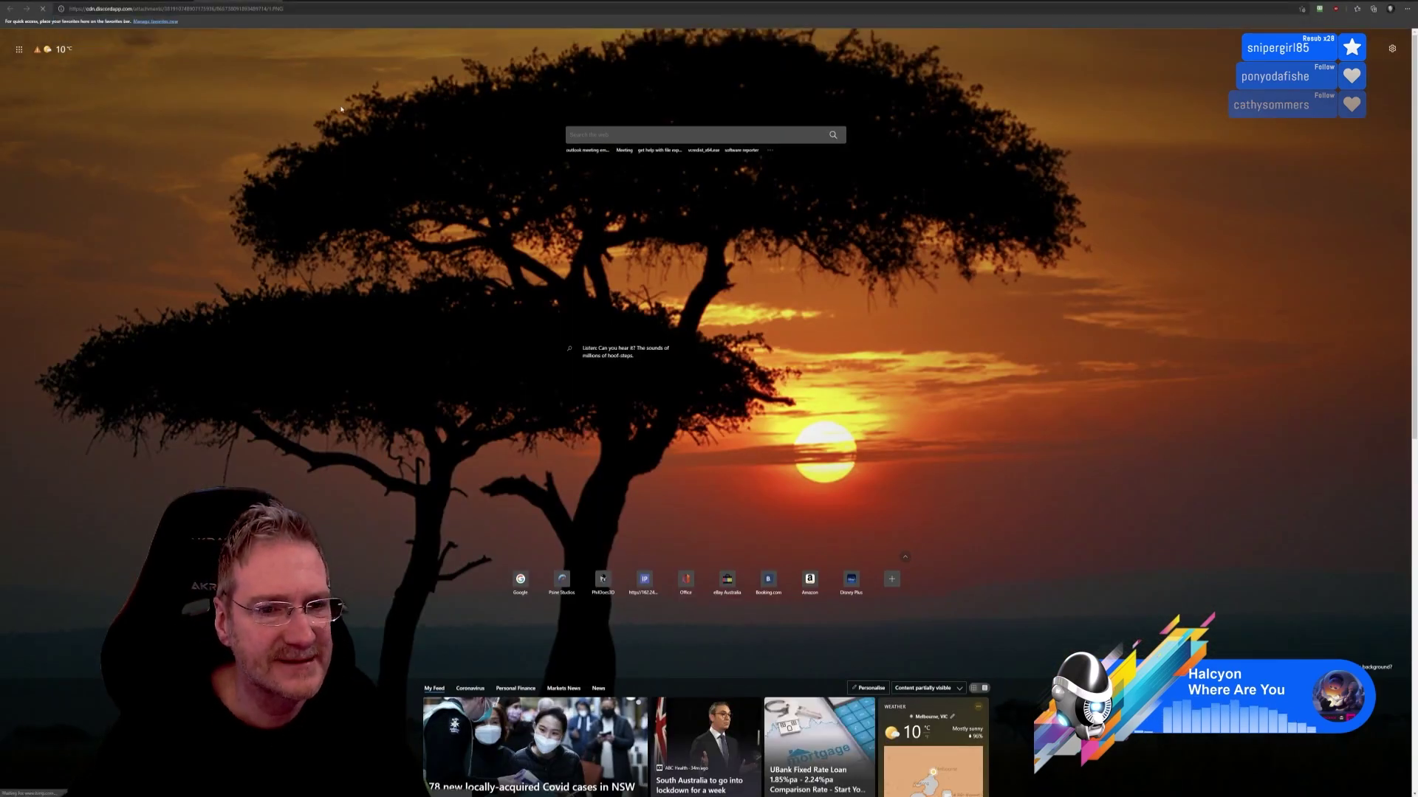
pyautogui.keyDown('ctrl'); pyautogui.scroll(1, 933, 373); pyautogui.keyUp('ctrl')
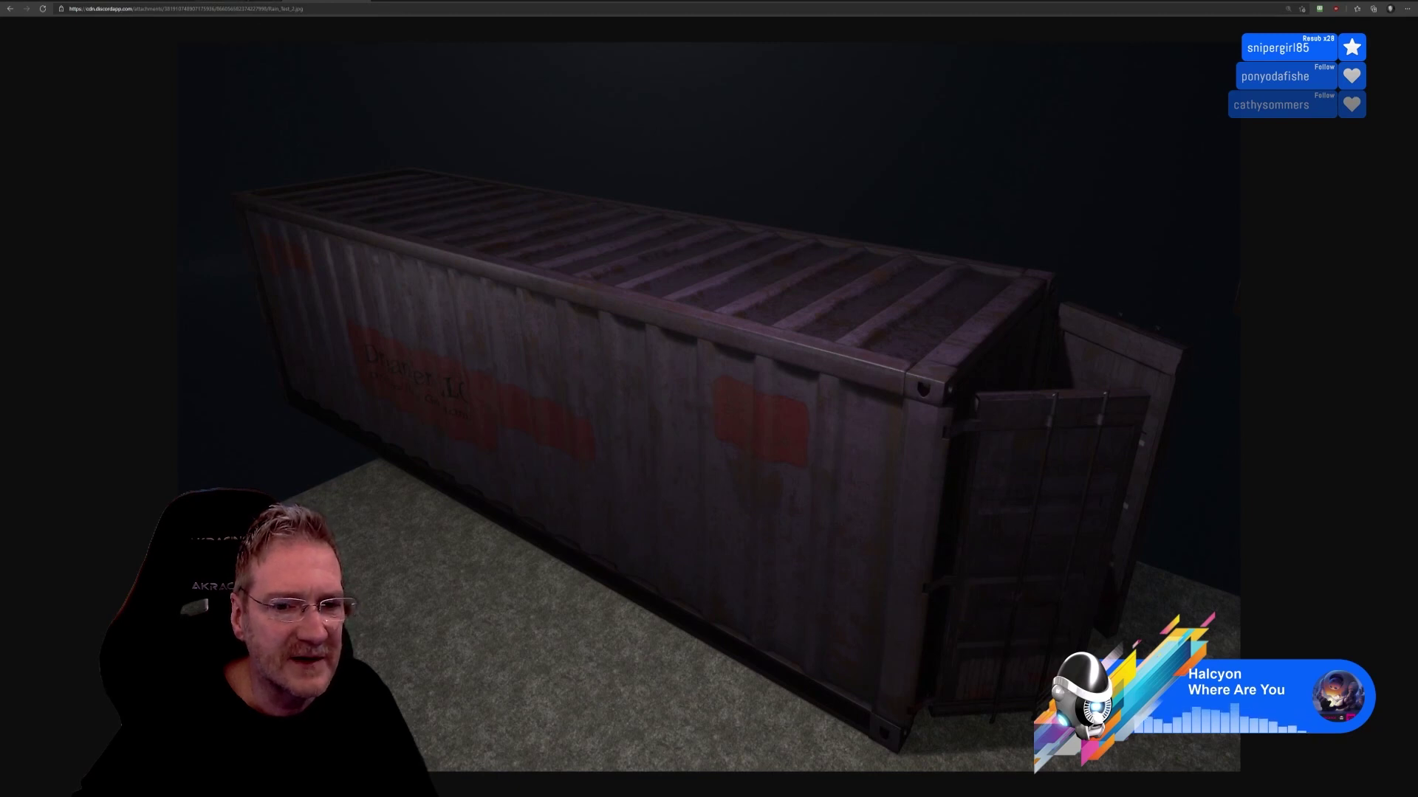
# Step: View the rock golem, wet wood-floor and wooden walkway renders, then return to the Unreal Editor
pyautogui.hotkey('ctrl', 'Tab')
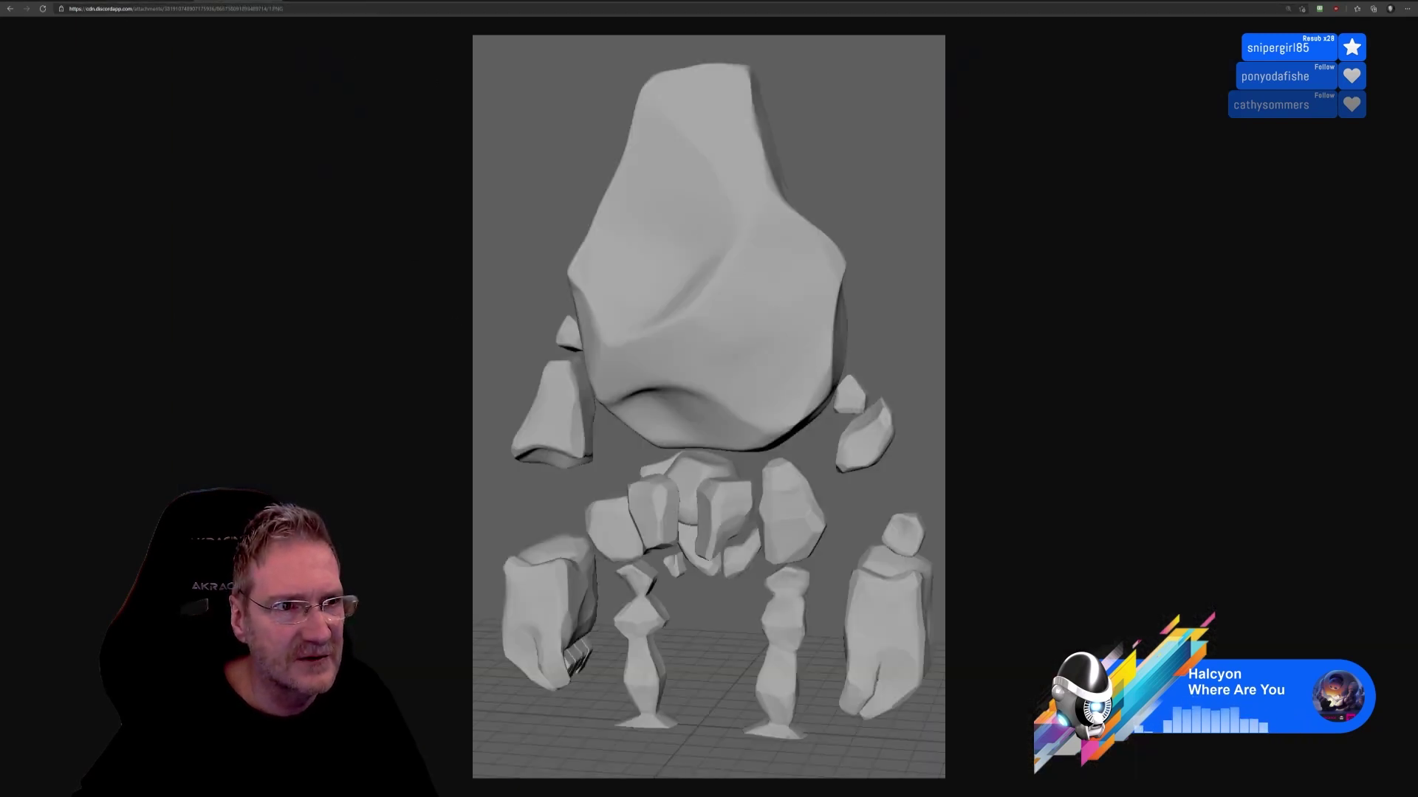
pyautogui.hotkey('ctrl', 'Tab')
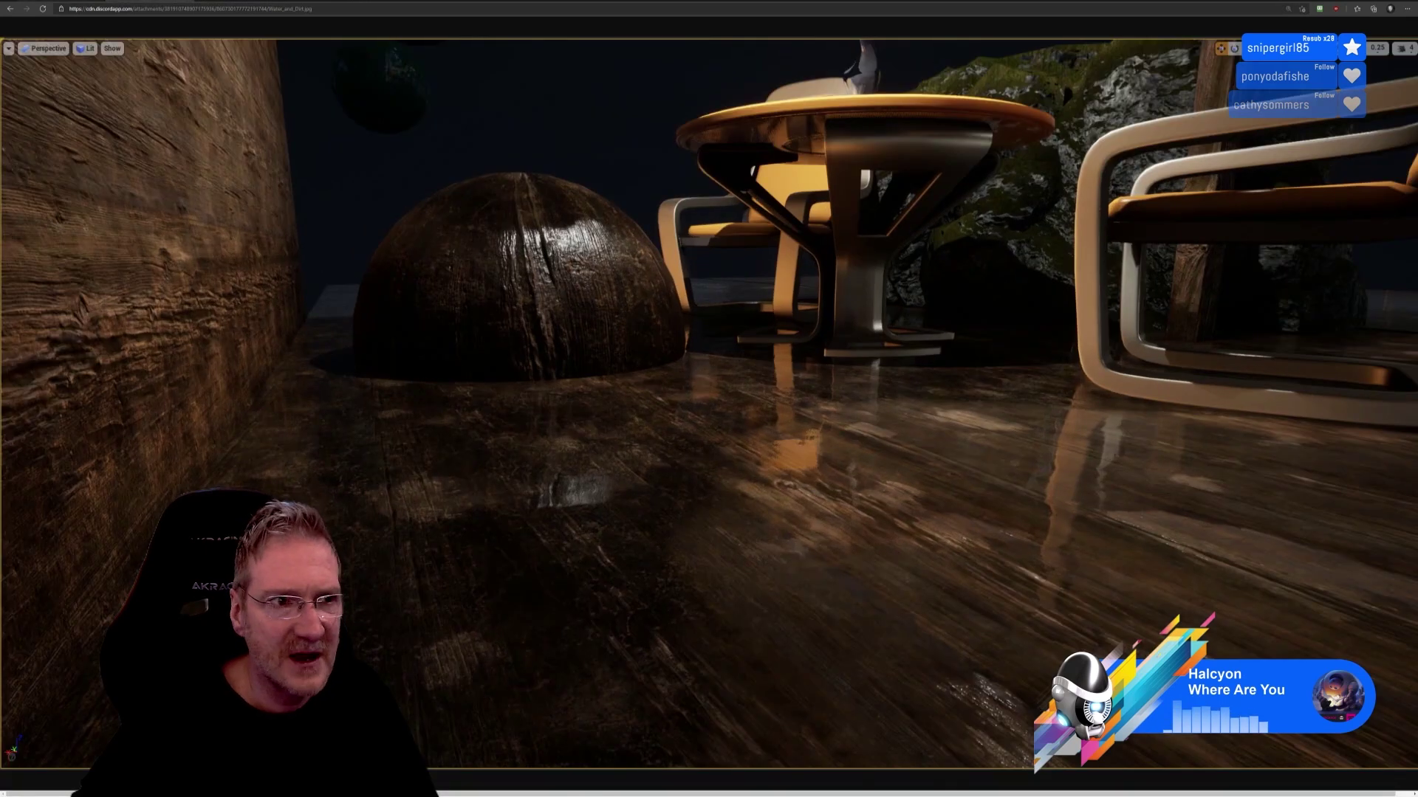
pyautogui.hotkey('ctrl', 'Tab')
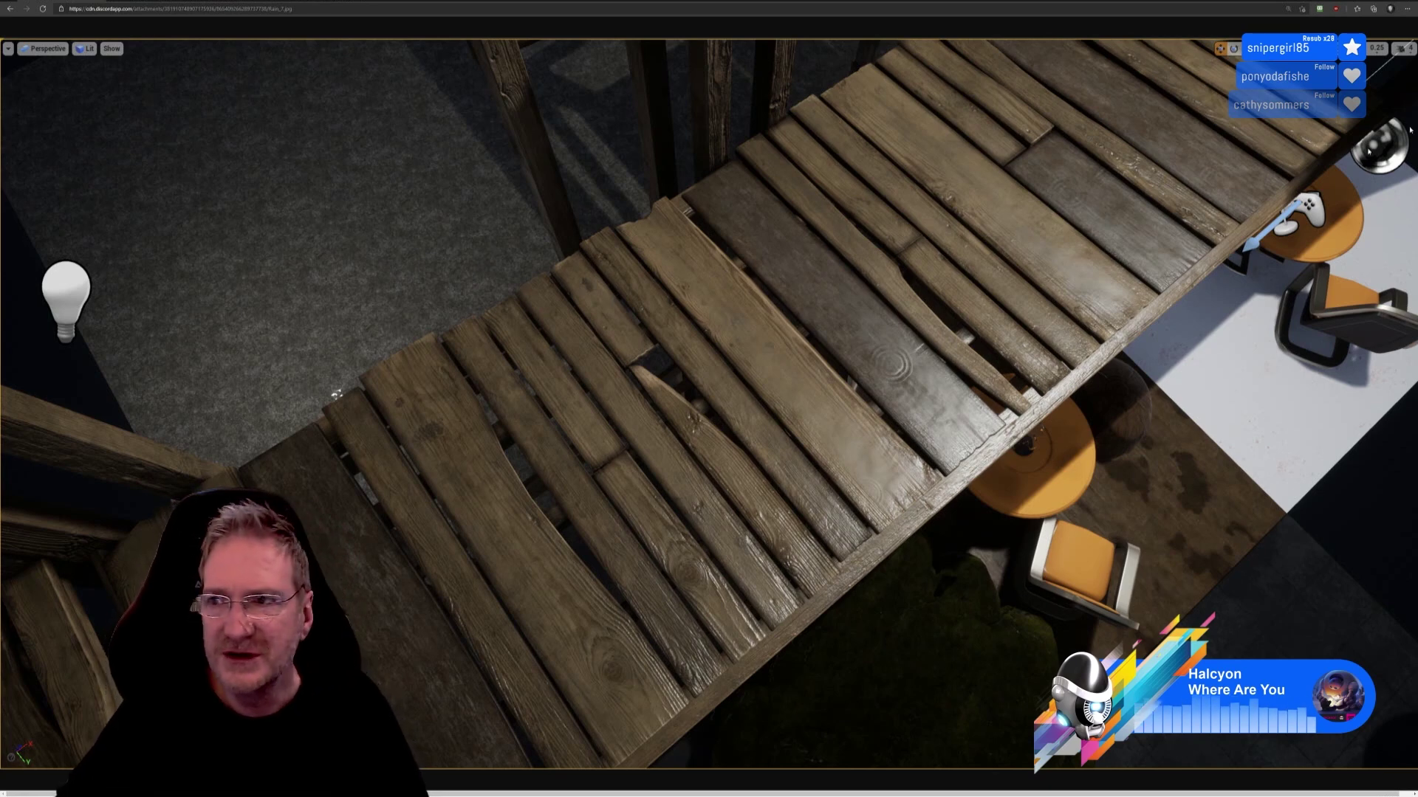
pyautogui.hotkey('alt', 'Tab')
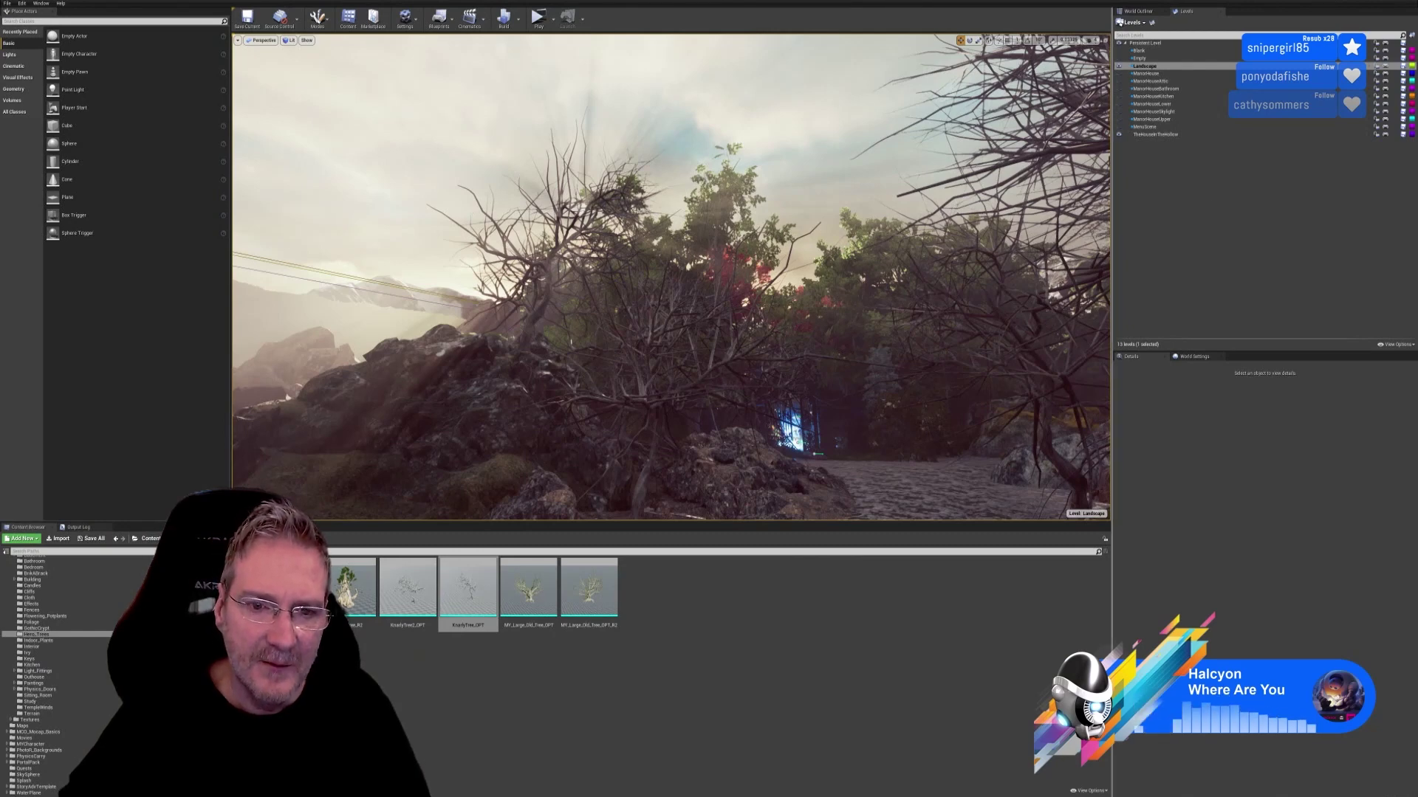
# Step: Fly the camera forward along the stone path toward the glowing iron gate
pyautogui.moveTo(671, 277); pyautogui.dragTo(685, 277, button='right')
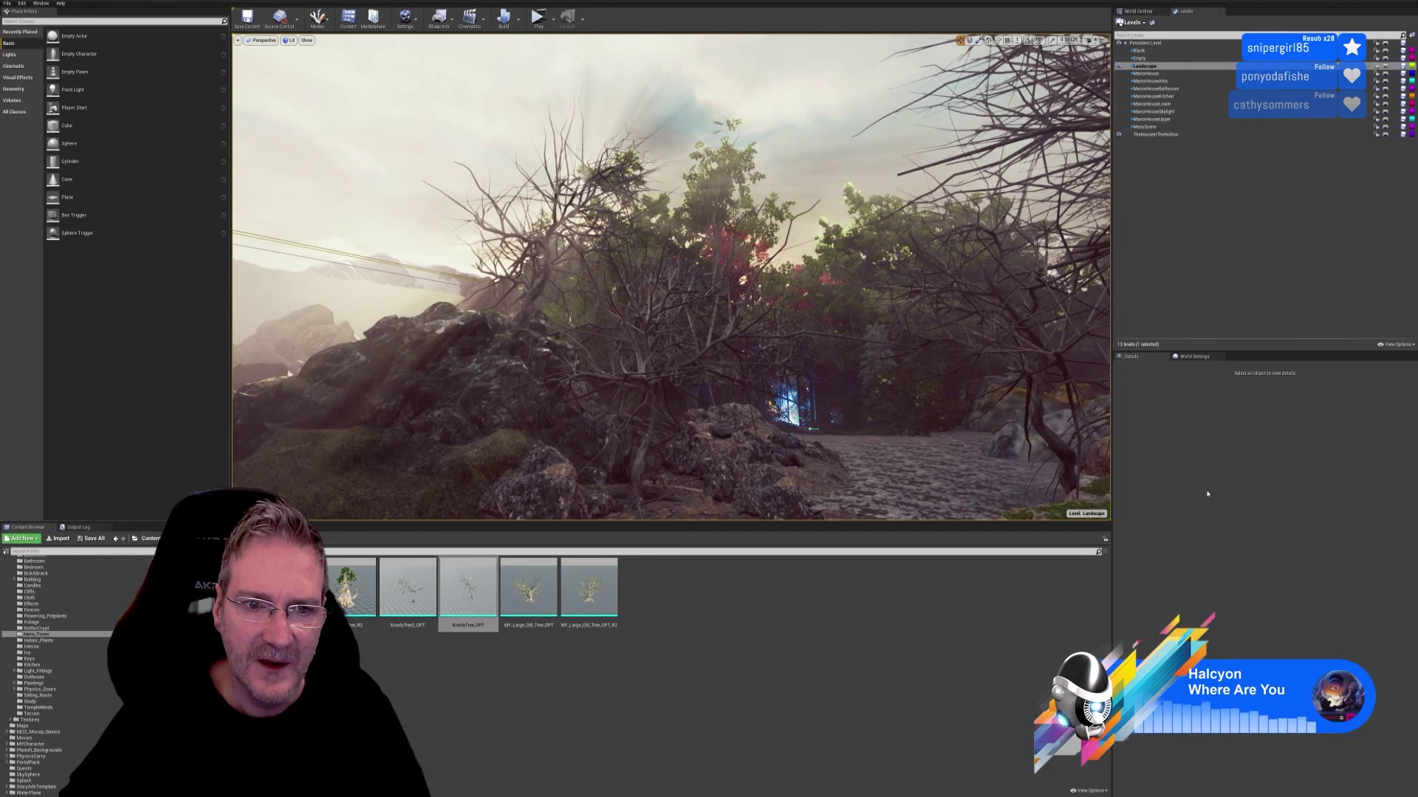